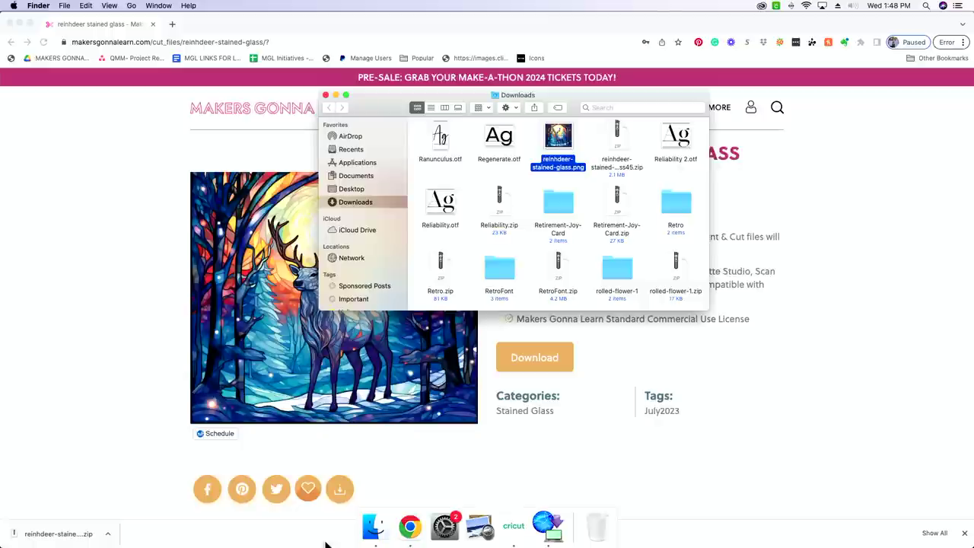
Step: Switch to Cricut Design Space and cancel the pending Emboss/Deboss cut, returning to the design canvas
click(522, 533)
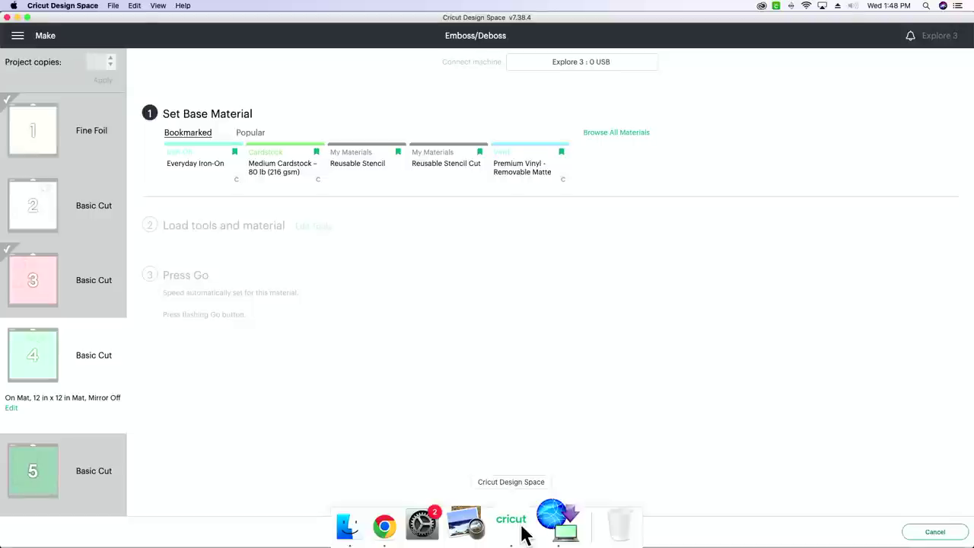
click(921, 532)
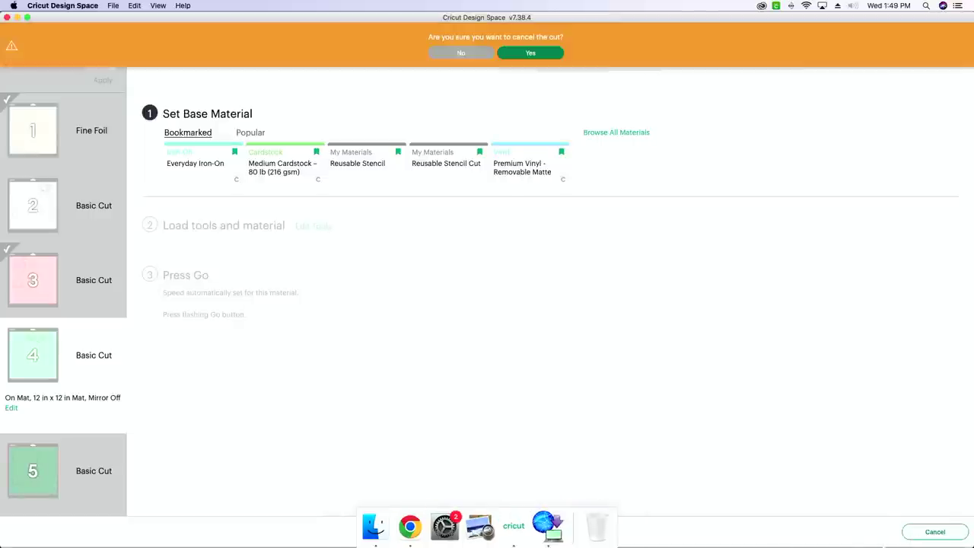
click(533, 53)
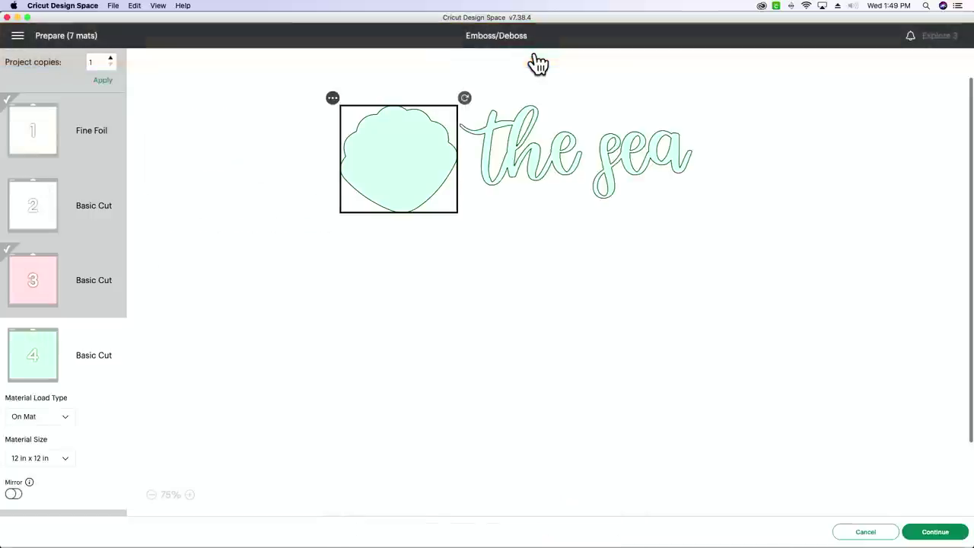
click(865, 532)
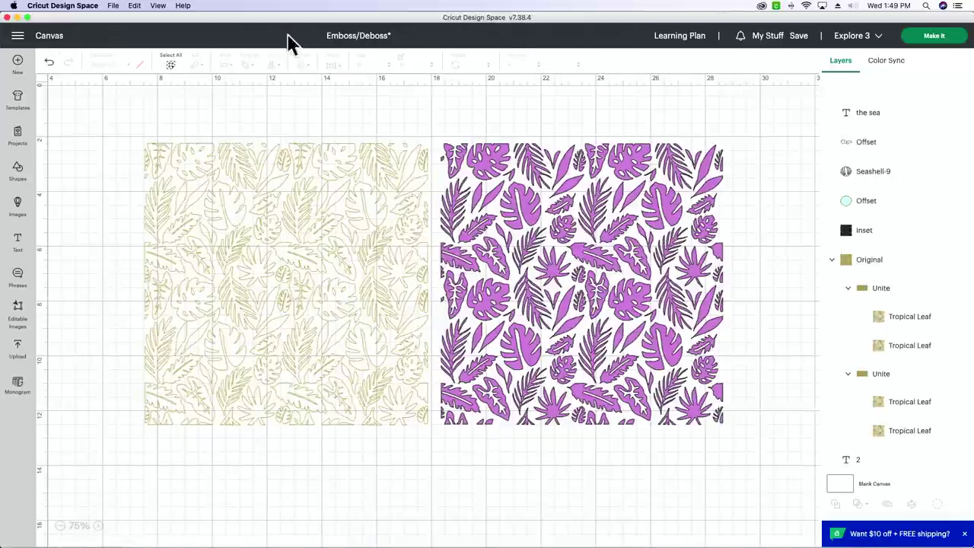
Step: Save the changes to the Emboss/Deboss project and start a new blank project
click(799, 42)
click(821, 70)
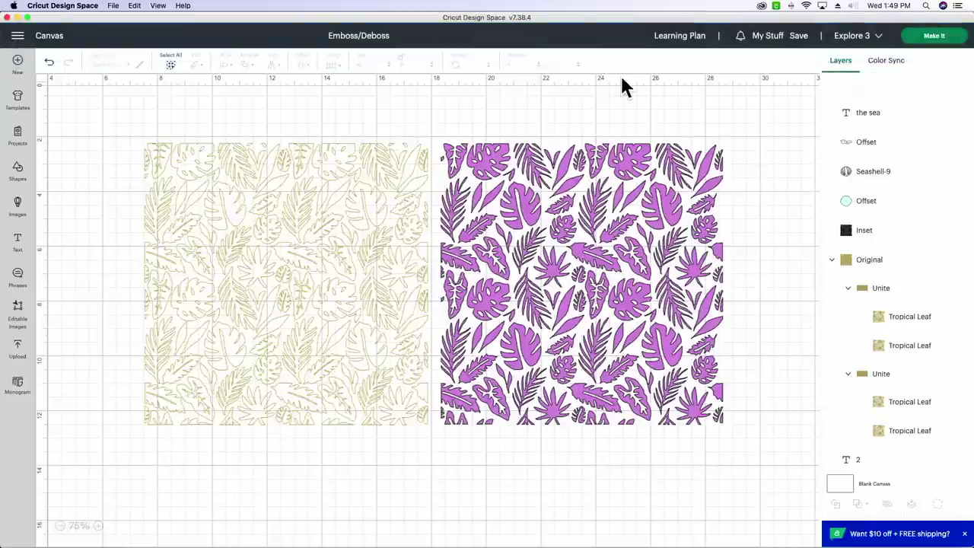
click(18, 62)
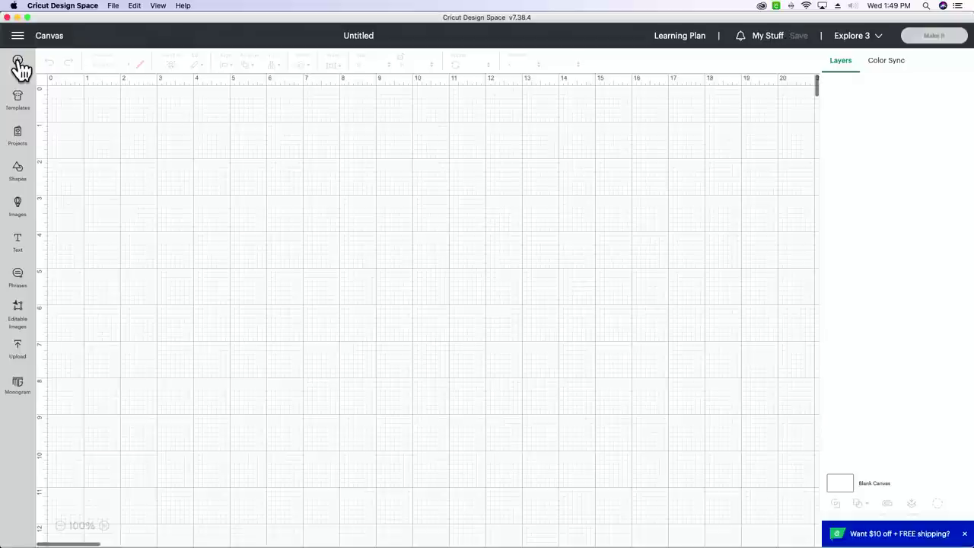
Step: Open the saved "stacked card" project for customizing on the canvas
click(764, 37)
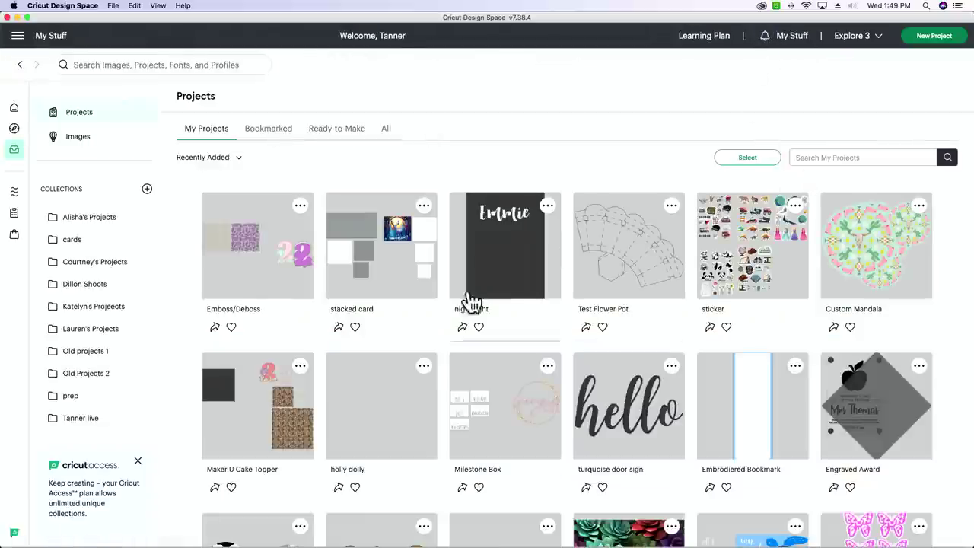
click(403, 297)
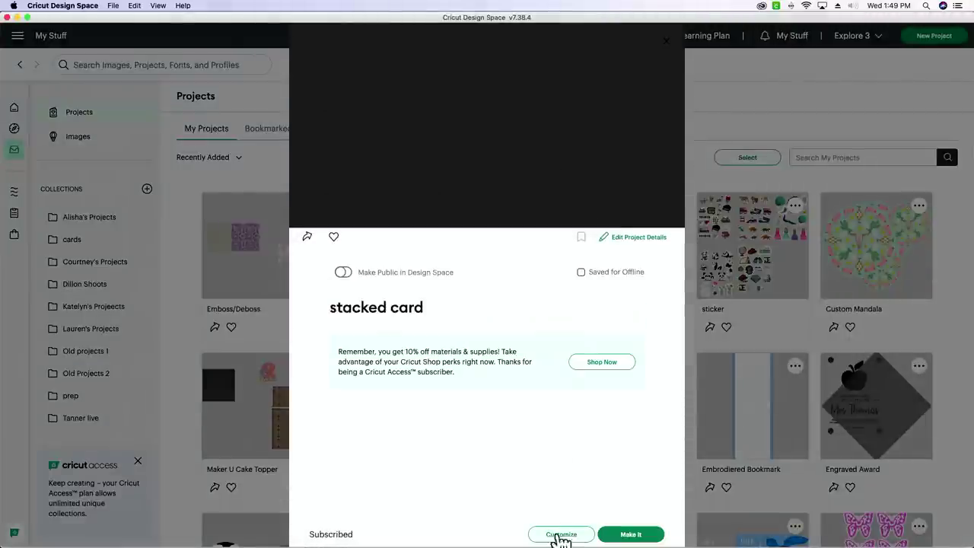
click(561, 535)
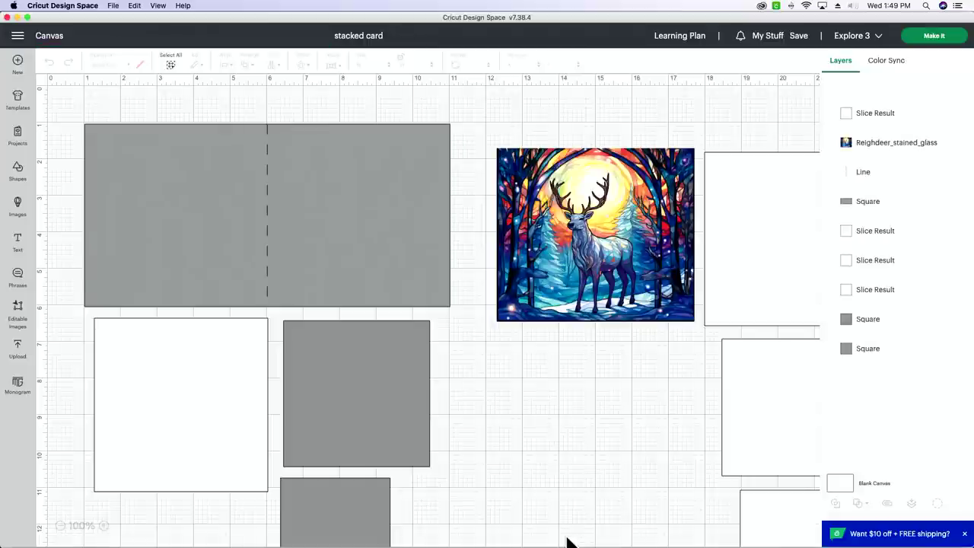
click(60, 526)
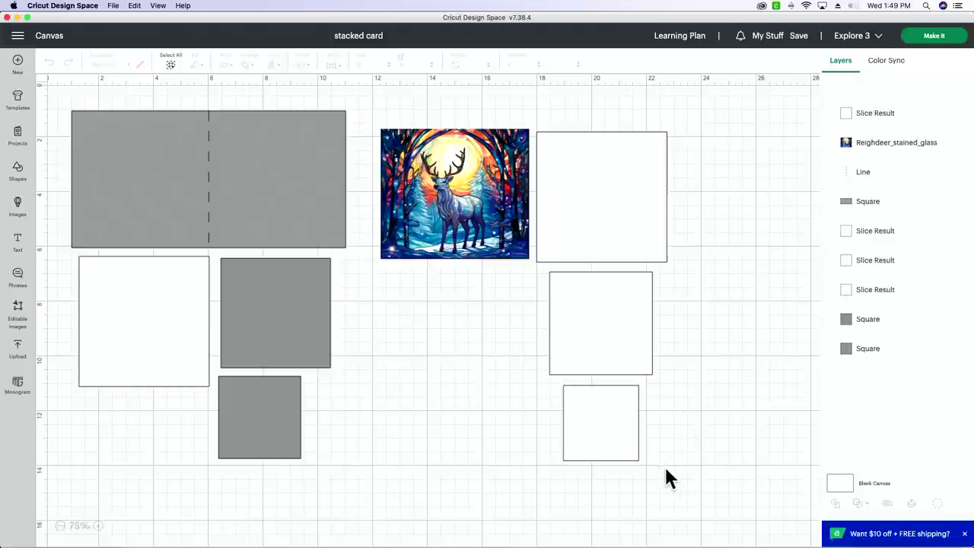
Step: Bring reinhdeer-stained-glass.png from the Downloads folder into a new image upload and choose Complex as its image type
click(19, 351)
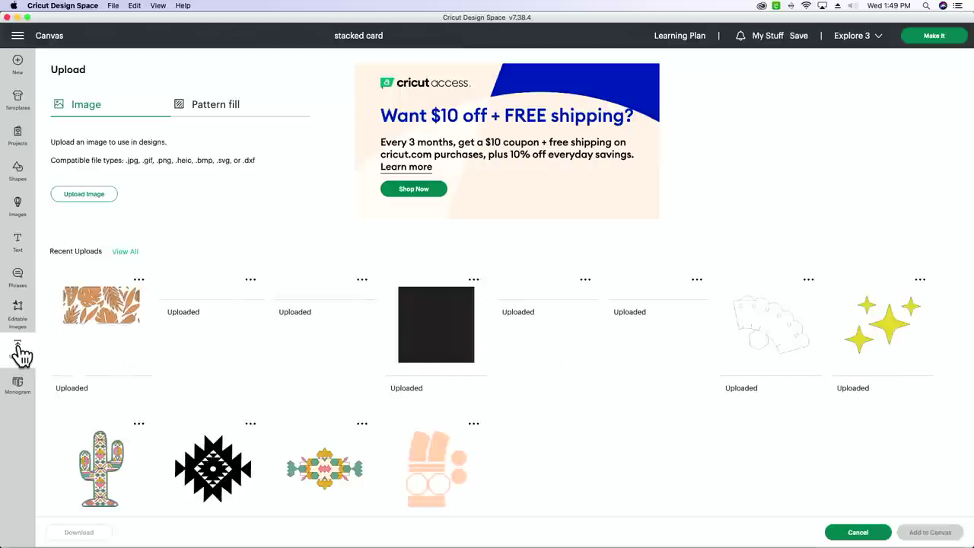
click(84, 196)
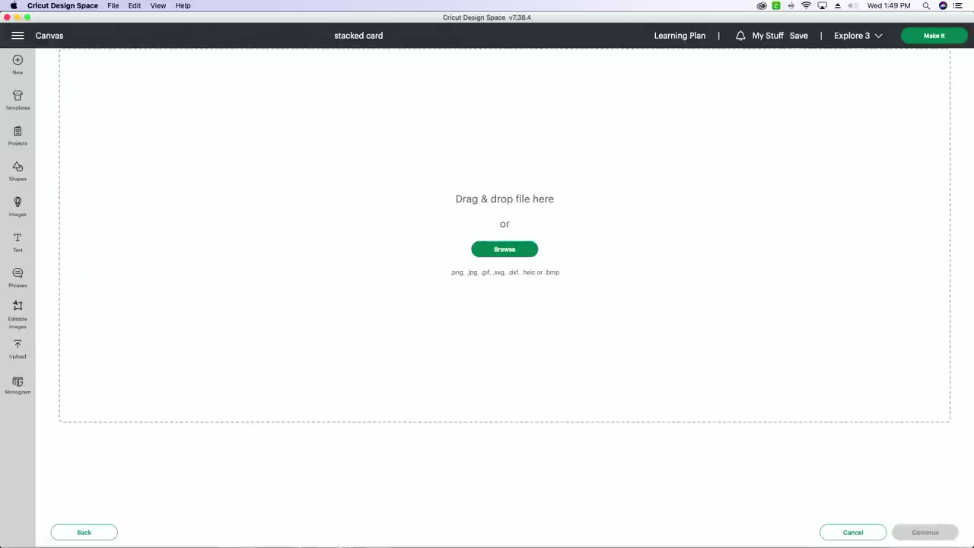
click(372, 524)
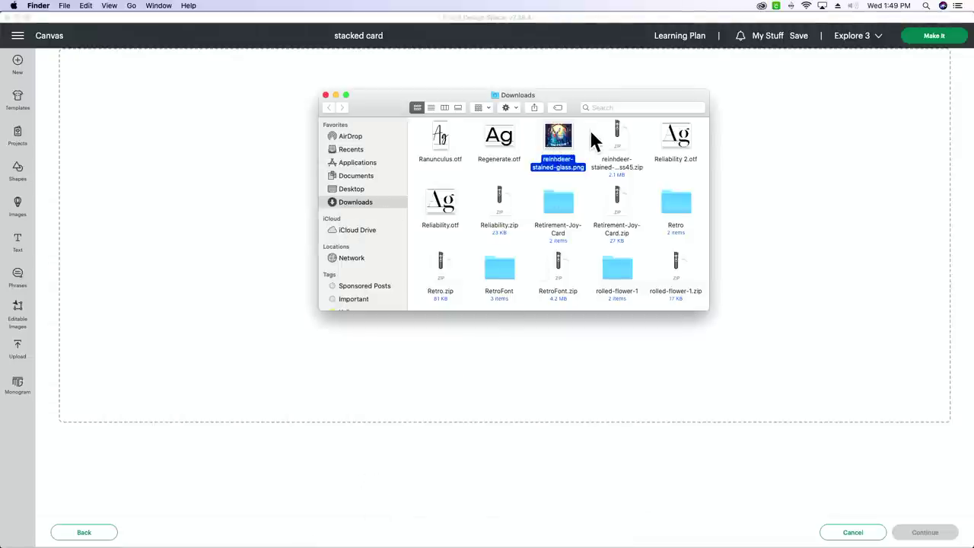
drag(563, 137, 214, 153)
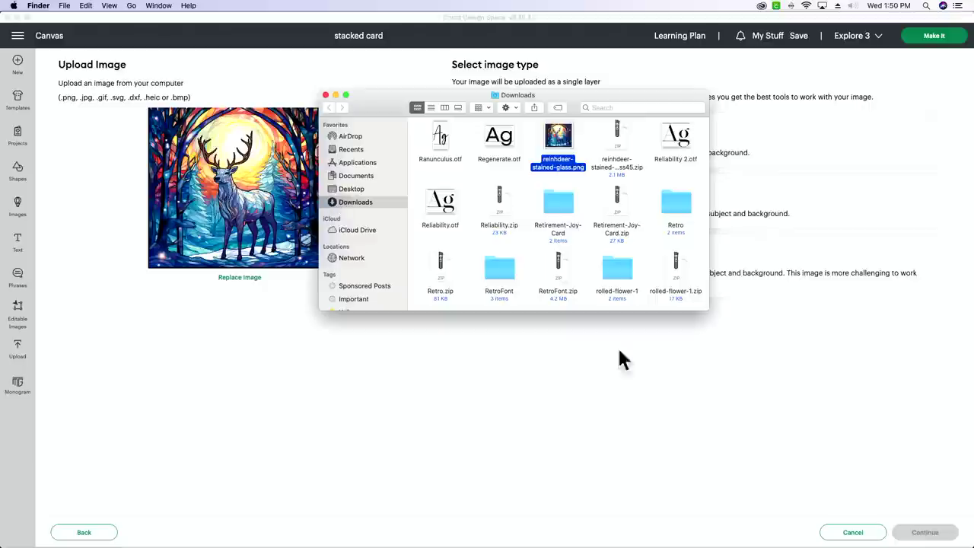
click(791, 453)
click(740, 273)
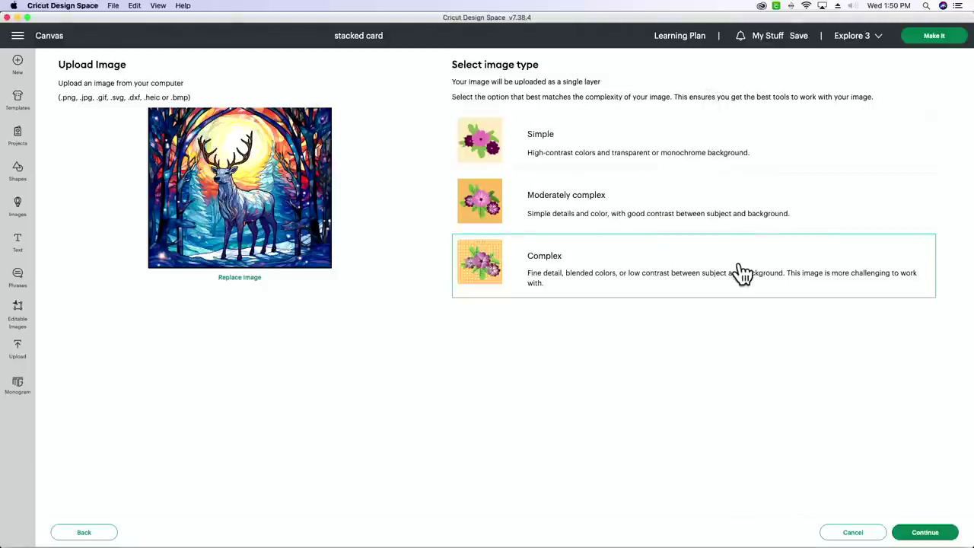
Step: Upload the reindeer picture as a Print Then Cut image without removing its background and add it to the canvas
click(941, 538)
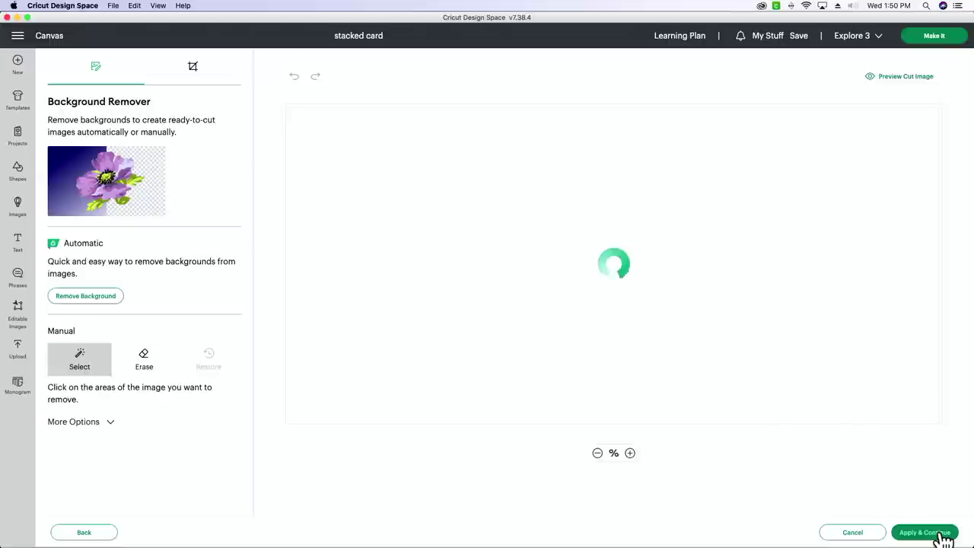
click(942, 534)
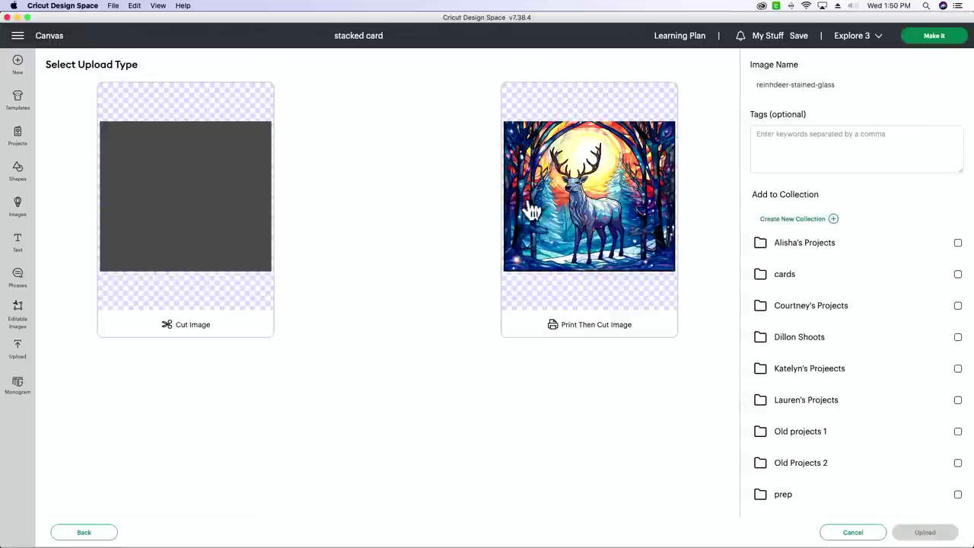
click(595, 251)
click(916, 533)
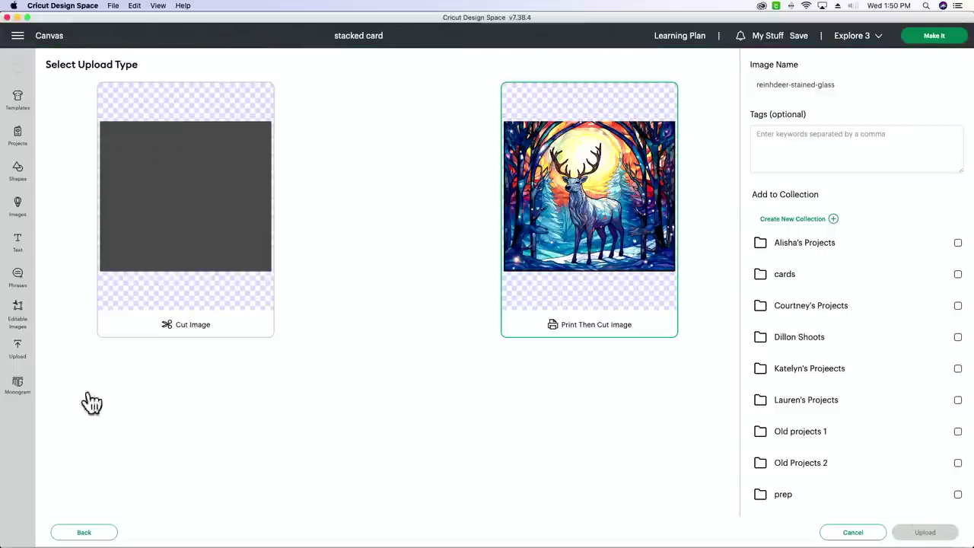
click(87, 348)
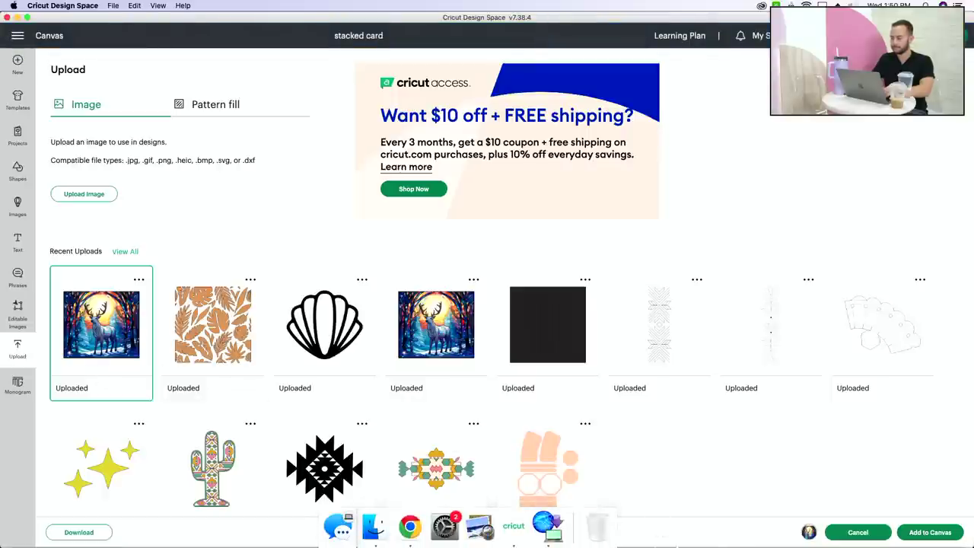
click(930, 532)
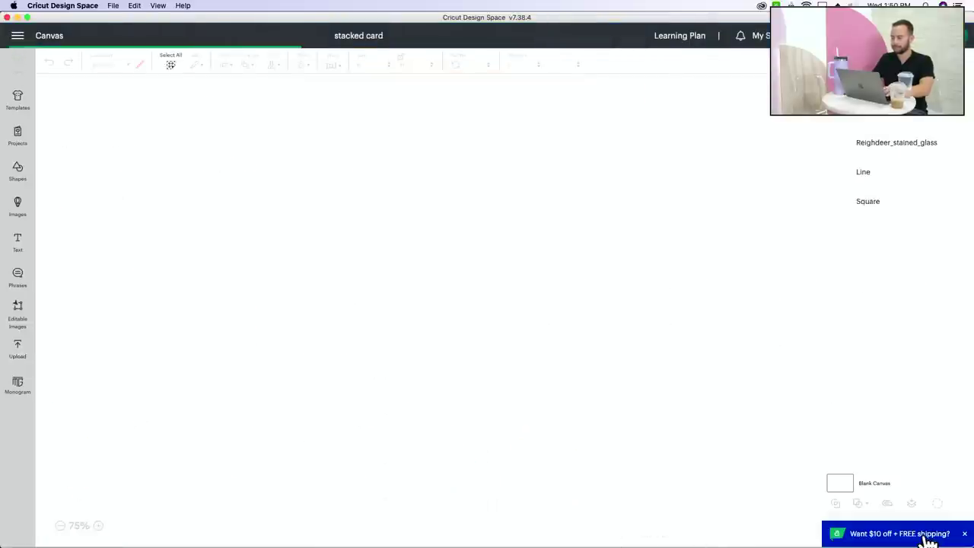
Step: Move the existing card pieces and old reindeer picture aside, and place the new reindeer image at about X 14, Y 1
drag(221, 221, 391, 475)
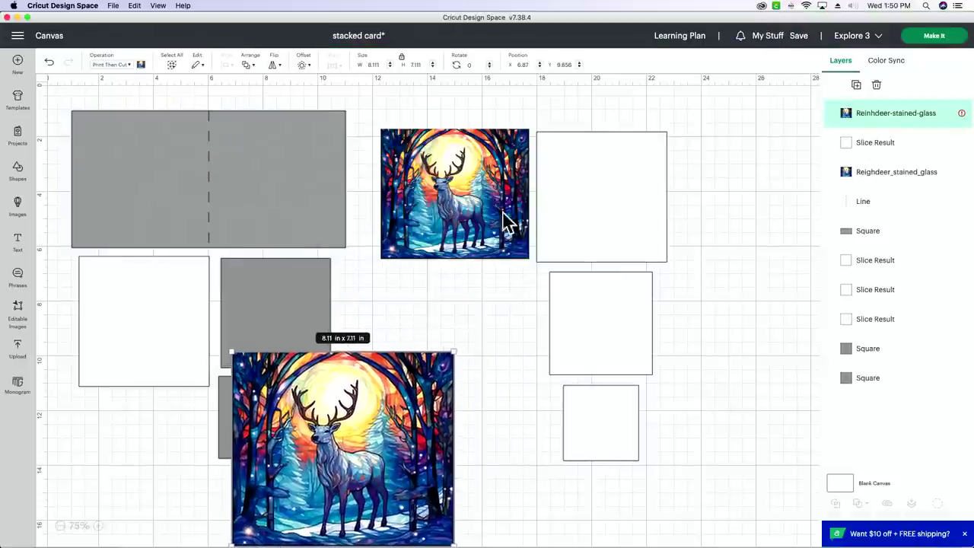
click(516, 172)
drag(732, 162, 481, 449)
drag(489, 218, 777, 196)
drag(452, 146, 473, 295)
drag(332, 455, 194, 254)
drag(278, 452, 652, 337)
drag(216, 162, 548, 143)
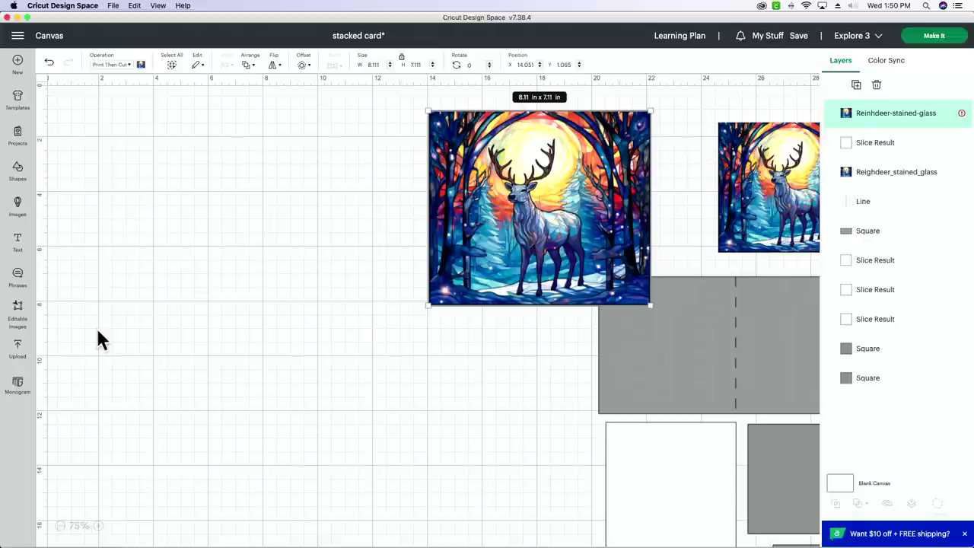
Step: Add a square in the empty canvas area and resize it to 10 in wide by 5 in high for the card base
click(23, 180)
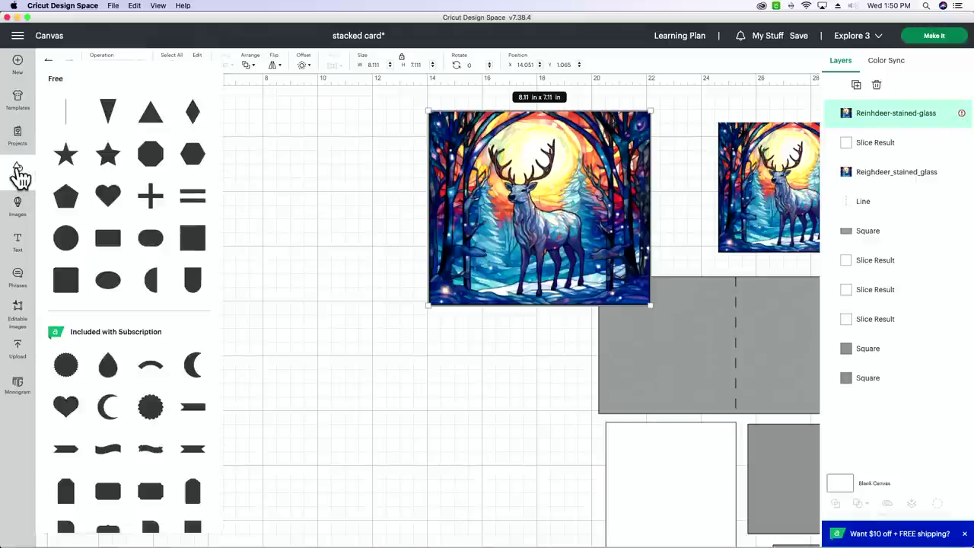
click(191, 245)
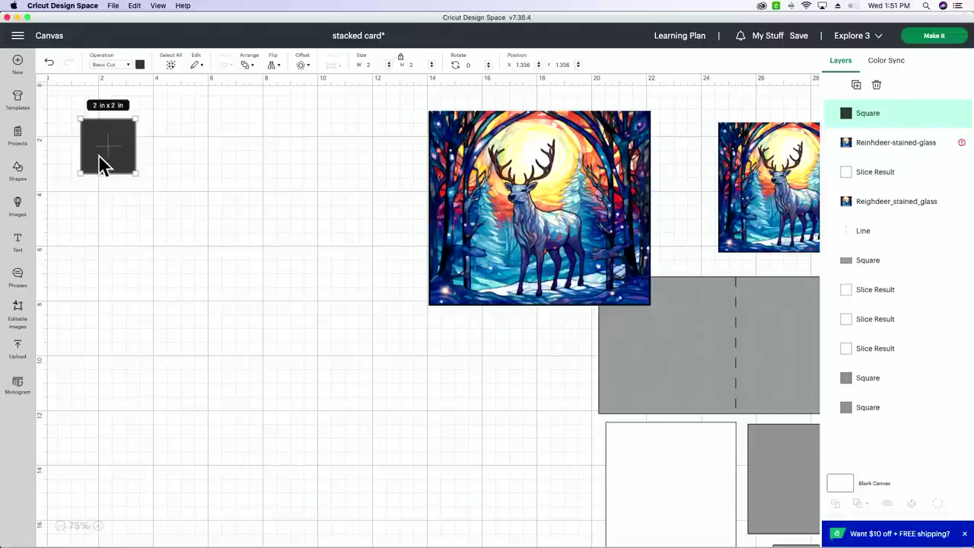
drag(103, 152, 105, 168)
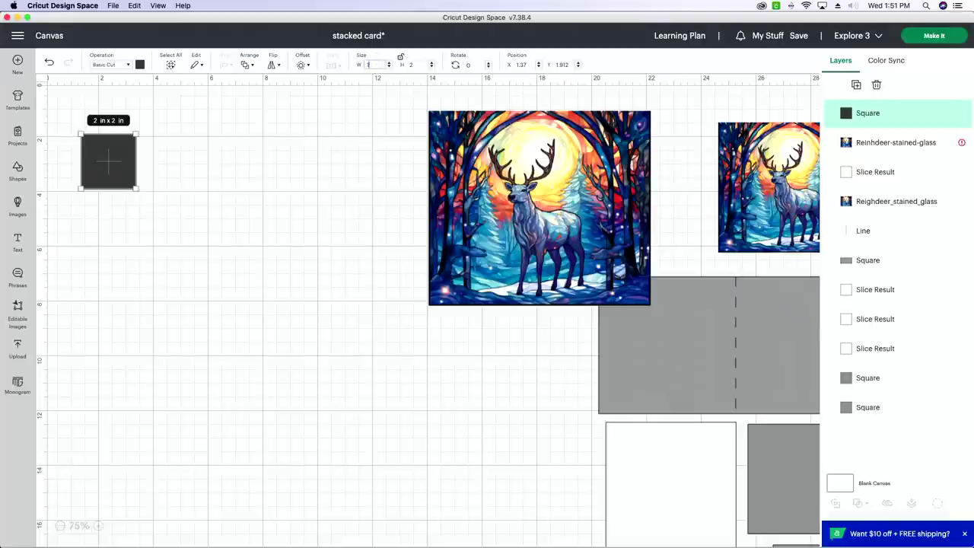
key(Tab)
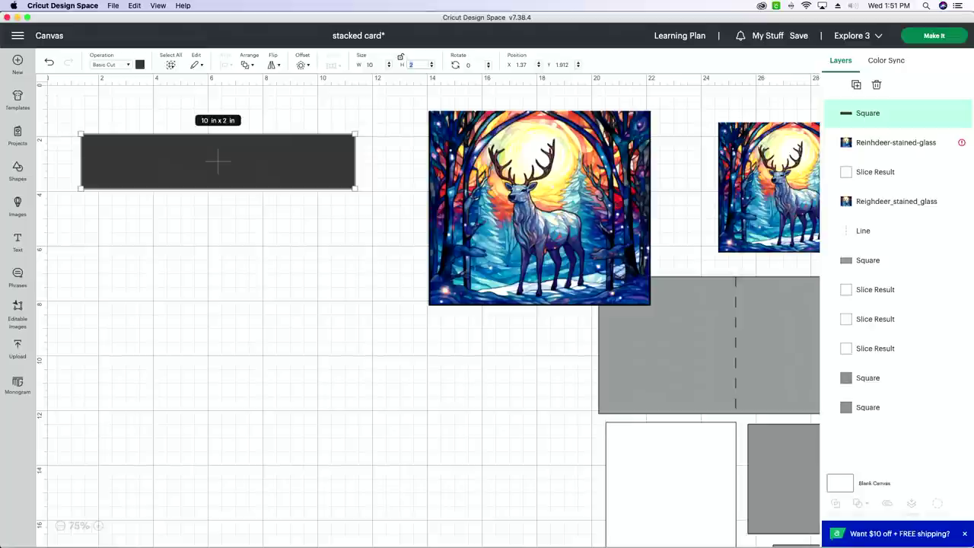
key(Tab)
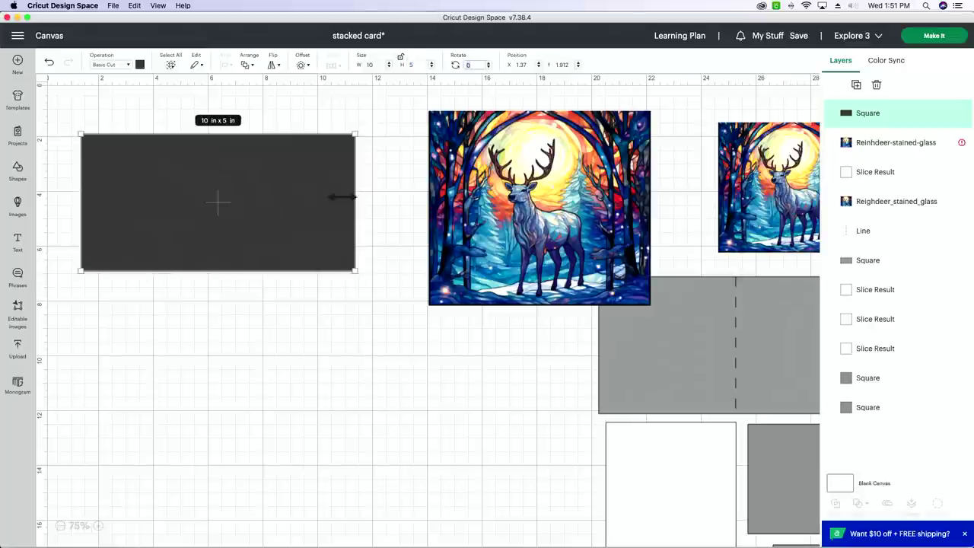
Step: Change the color of the new 10 x 5 in rectangle to medium gray
click(140, 64)
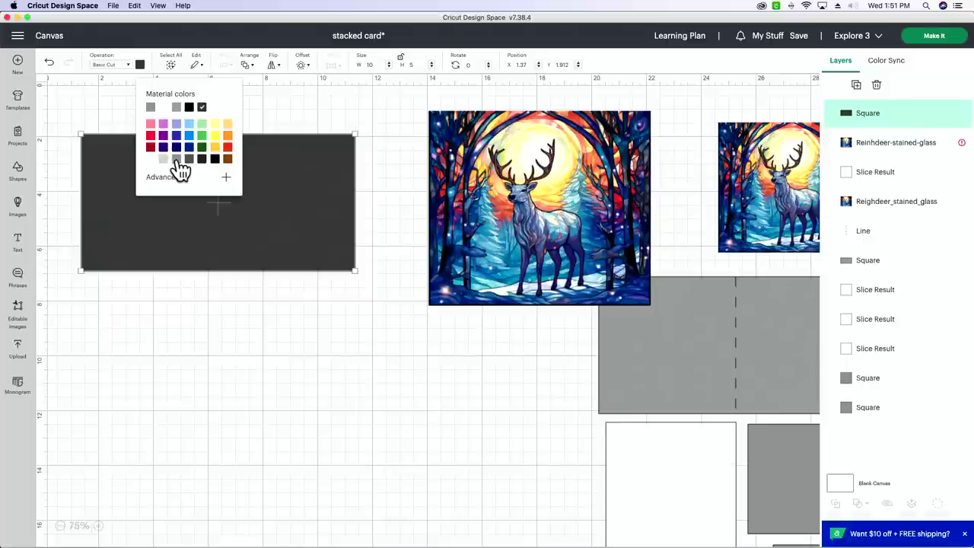
click(175, 158)
click(237, 345)
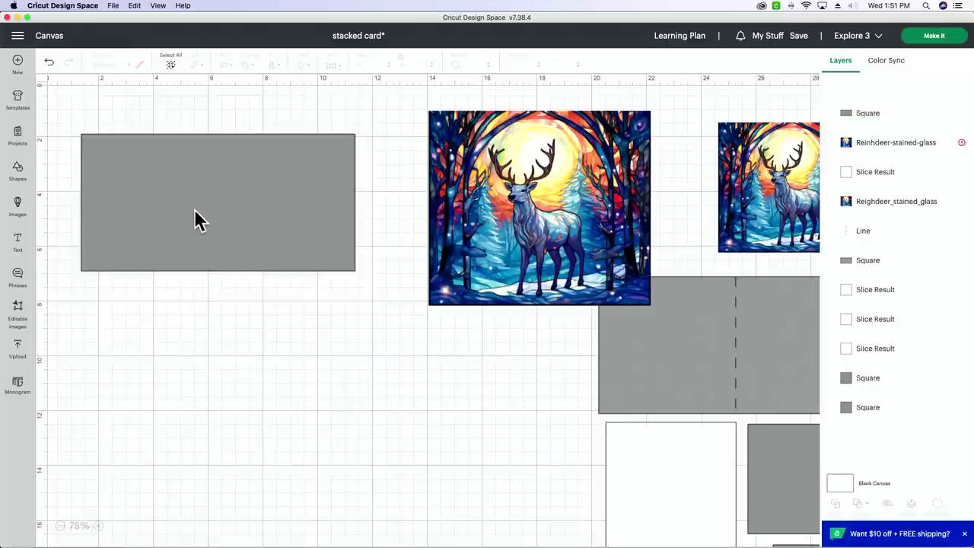
Step: Add a score line over the new gray rectangle and set its height to 5 in
click(18, 172)
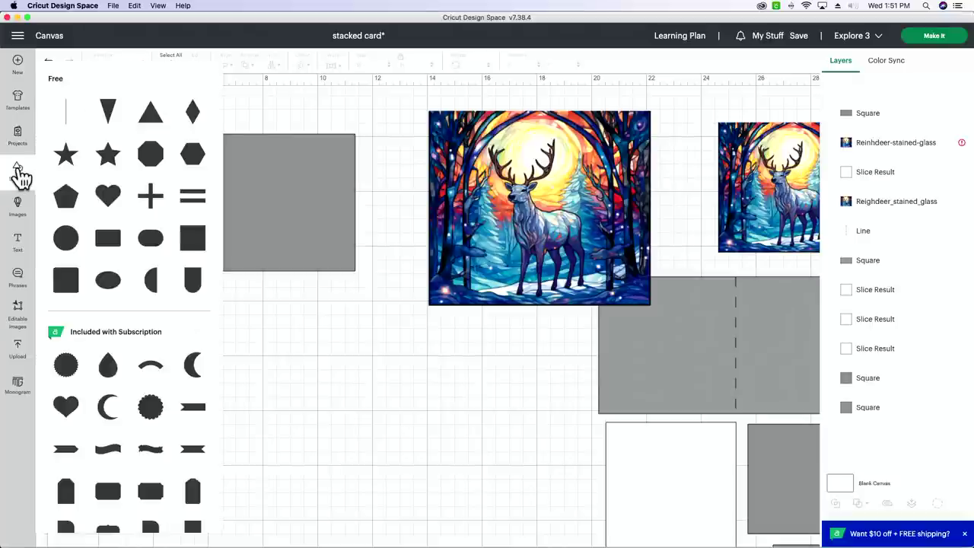
click(66, 114)
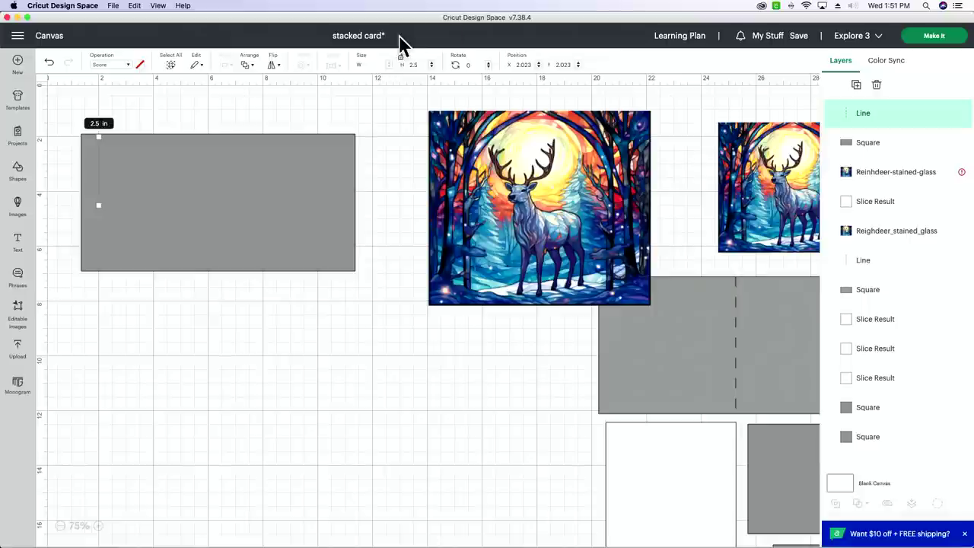
click(417, 64)
text(5)
key(Tab)
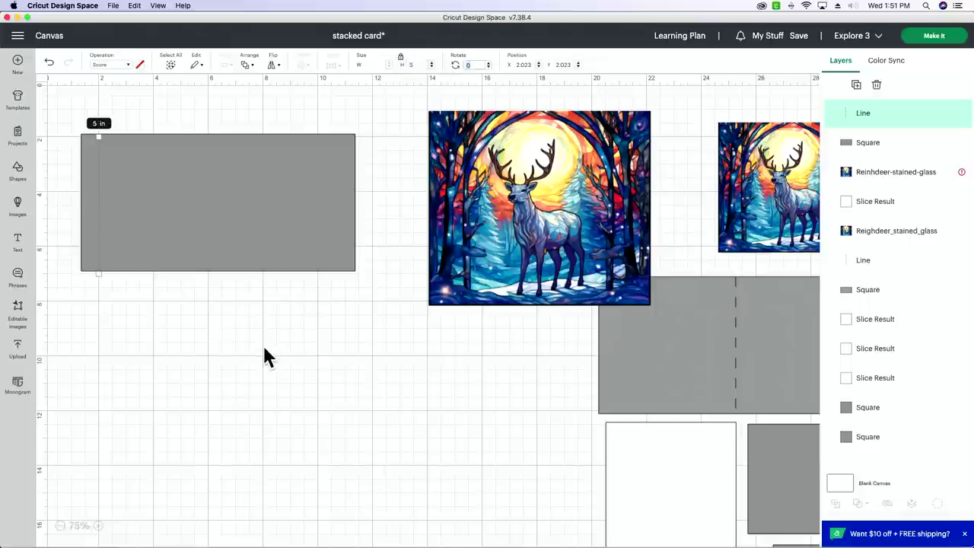
Step: Center the score line on the gray rectangle in both directions and keep the two selected together
drag(263, 355, 66, 192)
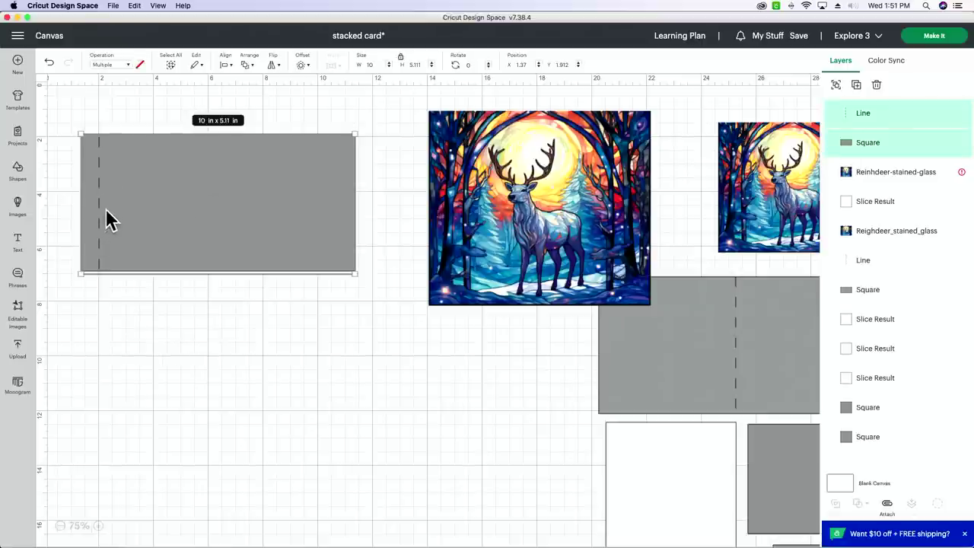
click(224, 60)
click(238, 208)
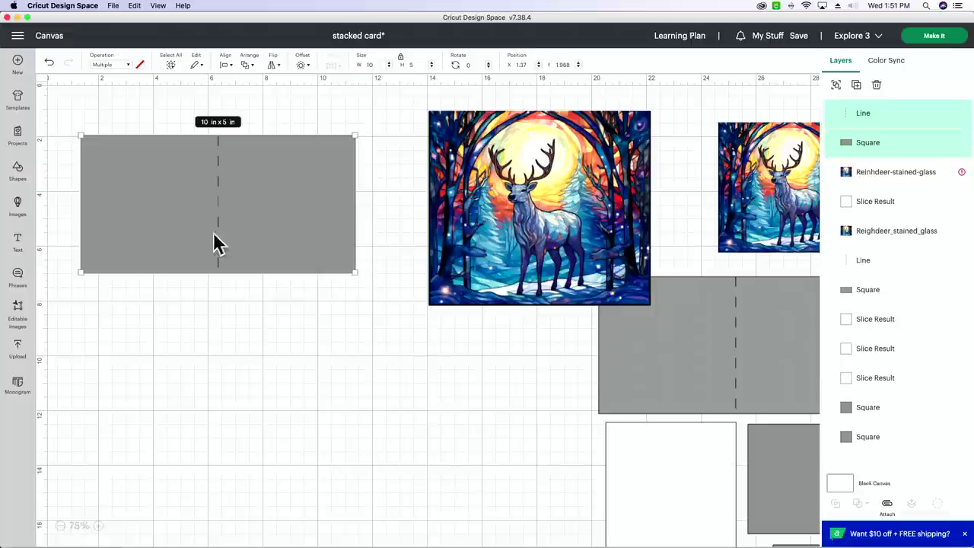
click(238, 314)
drag(252, 301, 181, 238)
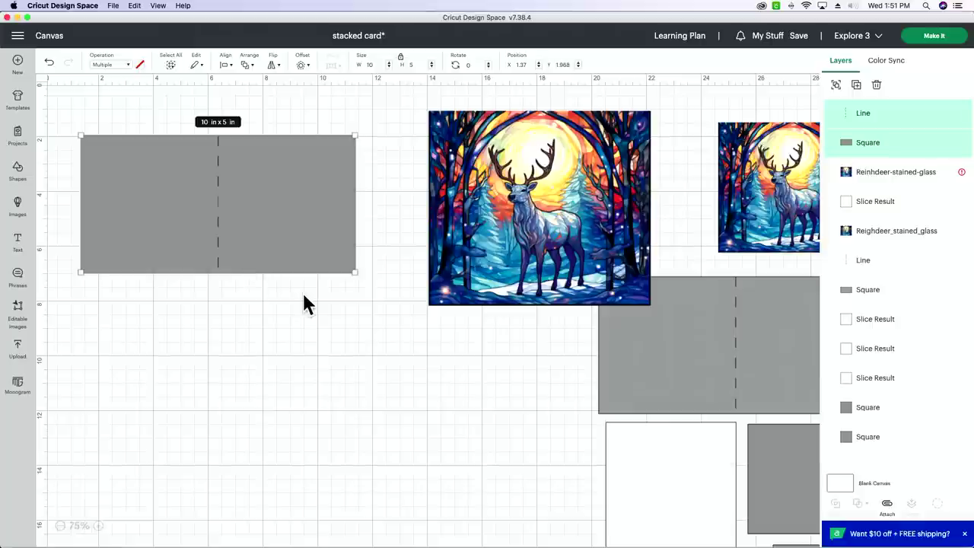
Step: Attach the score line to the gray 10 x 5 in rectangle and reposition the attached card base slightly higher
click(888, 505)
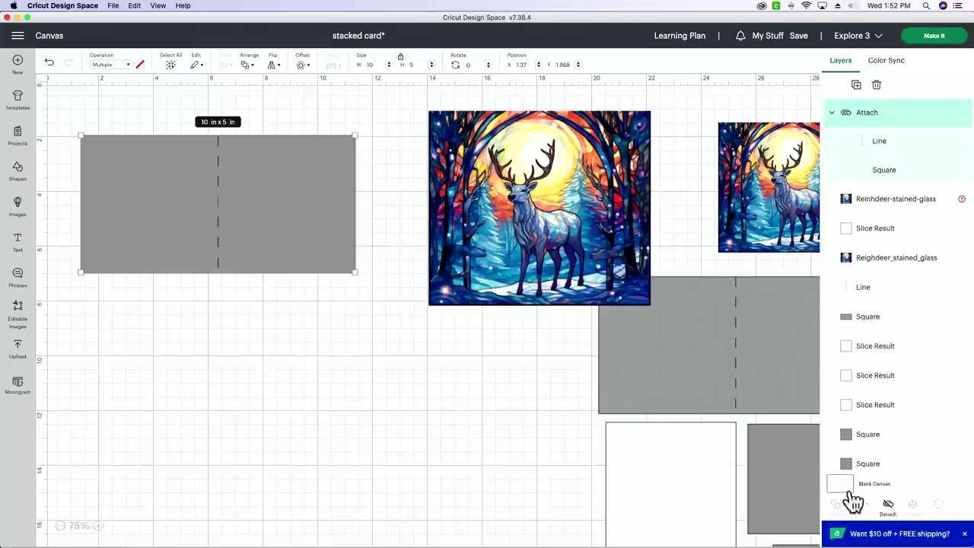
mouse_move(272, 239)
mouse_down()
mouse_move(290, 272)
mouse_move(279, 246)
mouse_up()
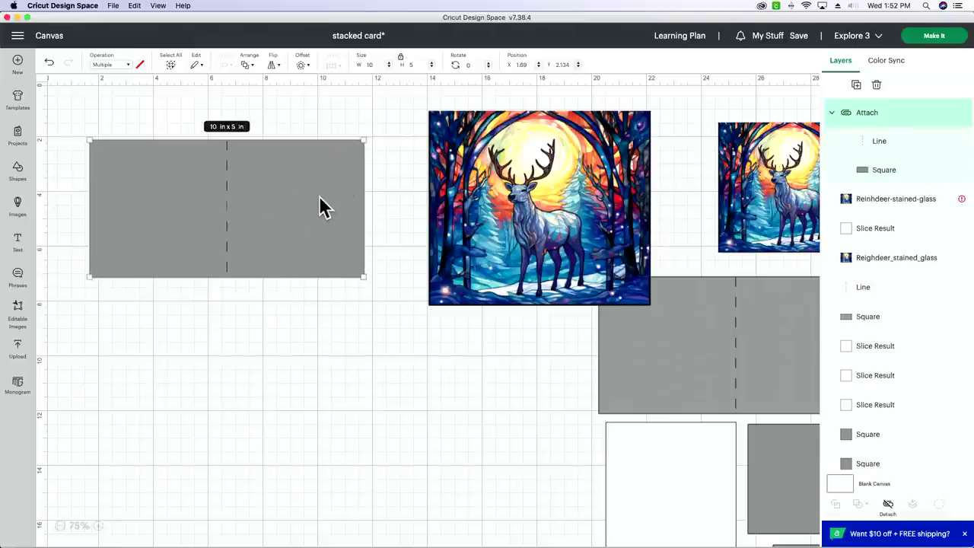
drag(320, 206, 317, 191)
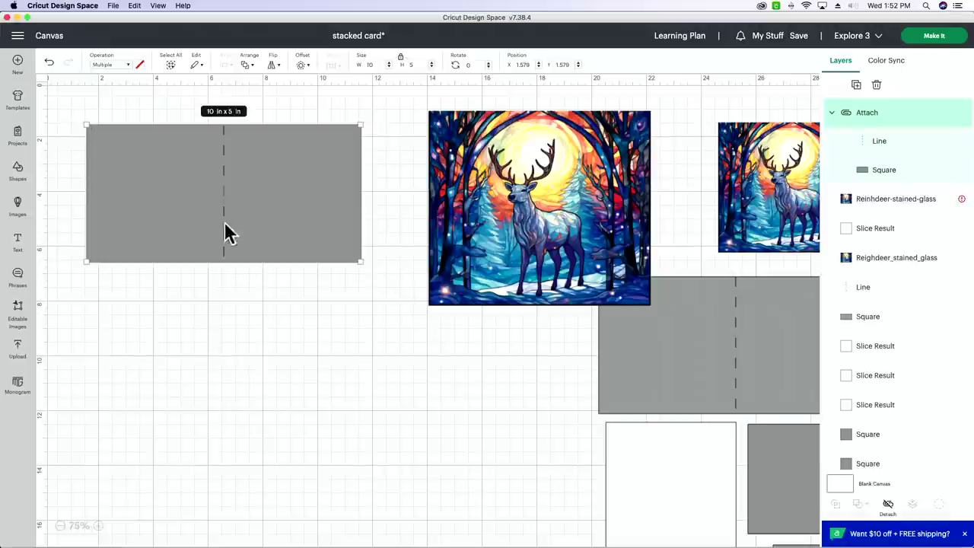
click(232, 305)
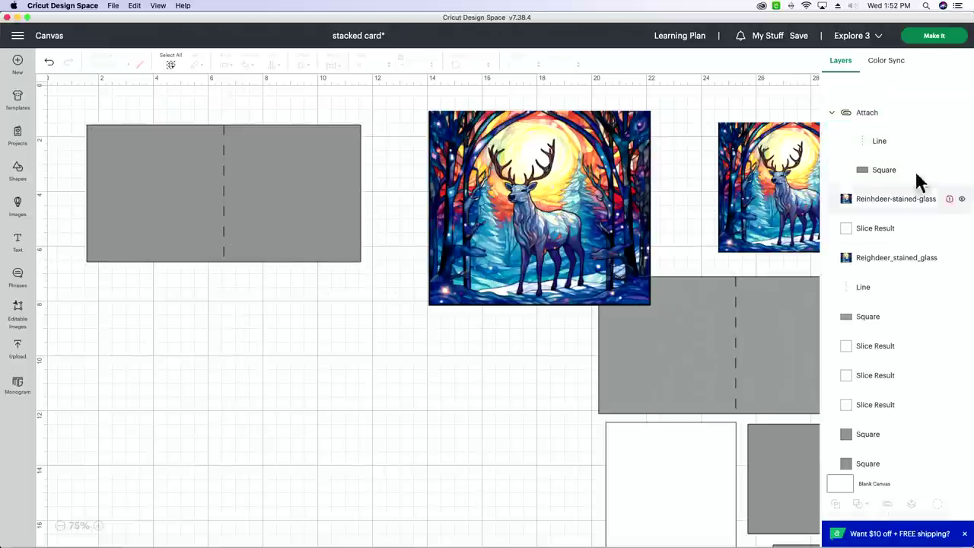
Step: Check the operation type assigned to the score line inside the attached card base
click(902, 149)
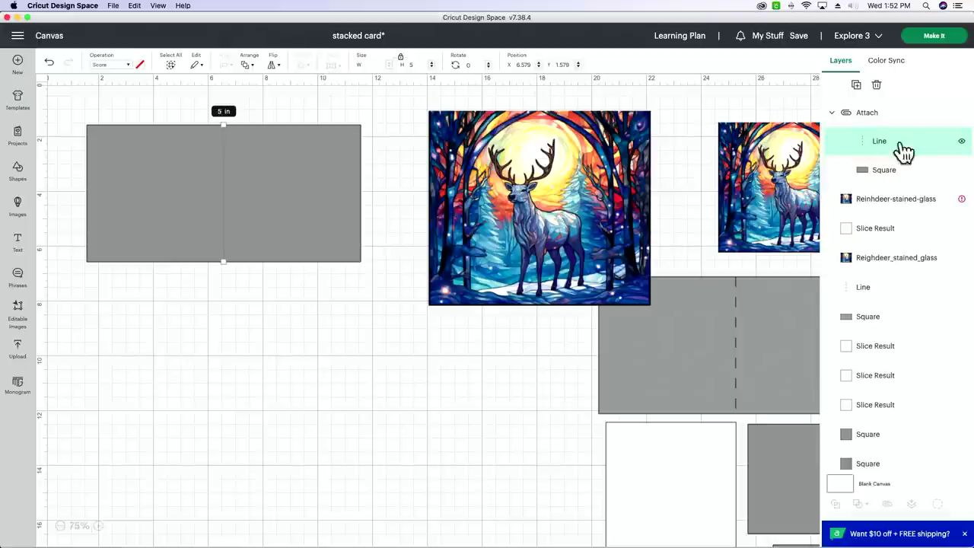
click(120, 67)
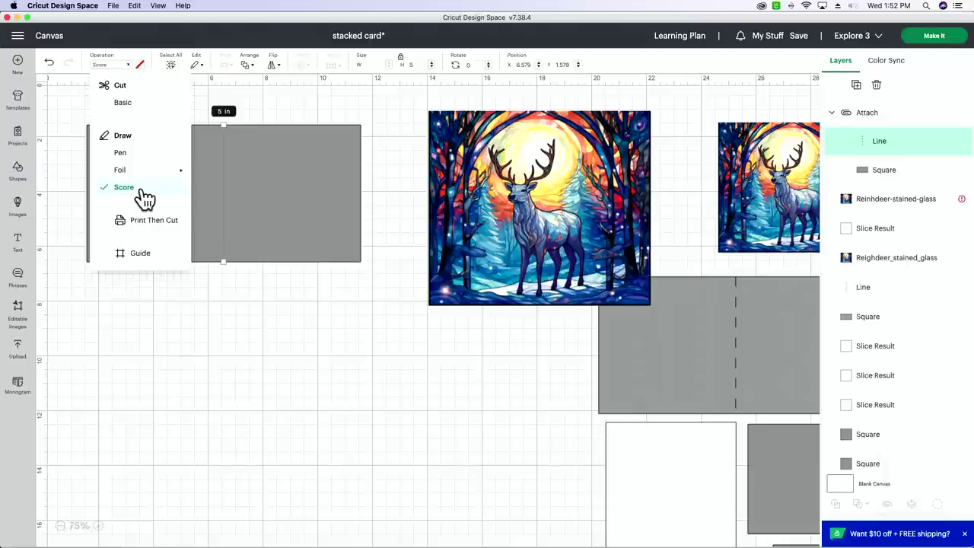
click(333, 337)
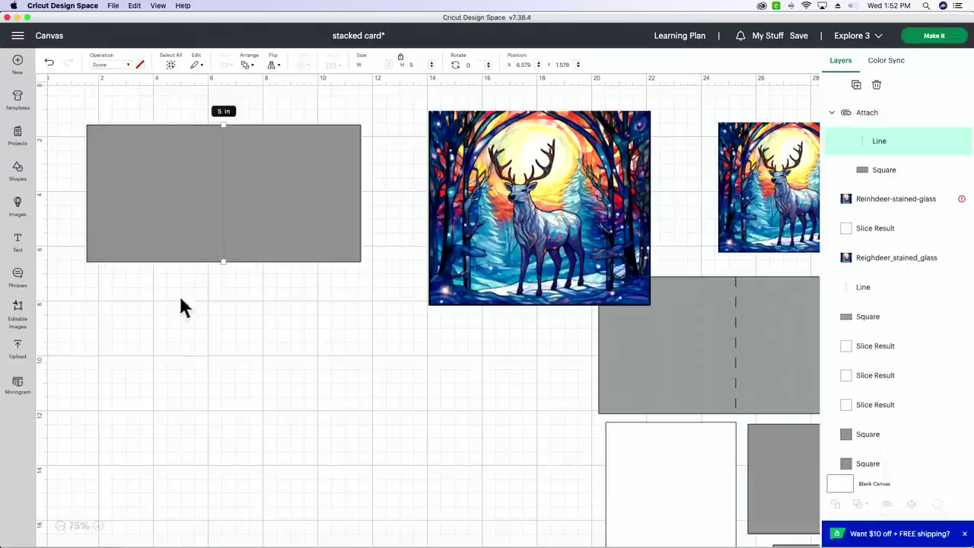
click(250, 314)
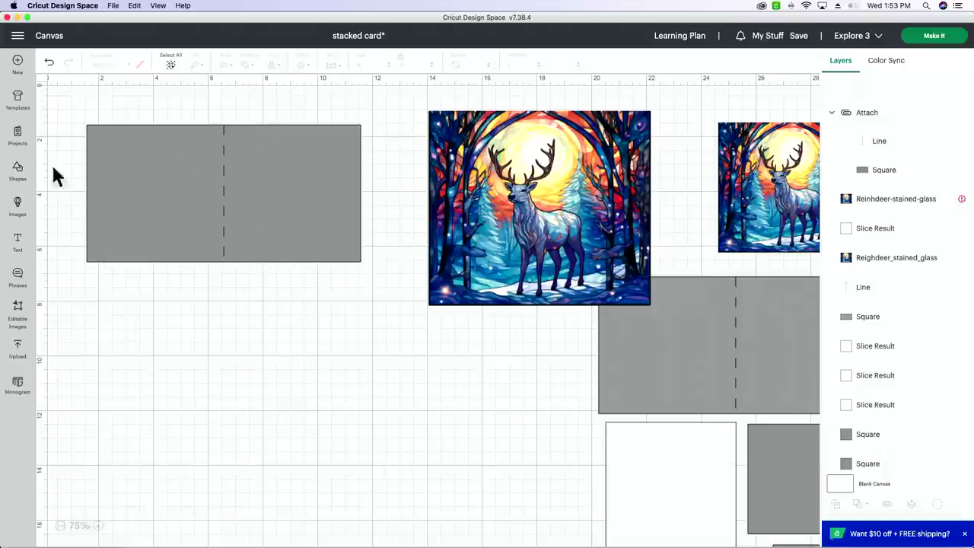
Step: Add a square, center it on the right half of the card base, and set its size to 4.75 x 4.75 in
click(19, 170)
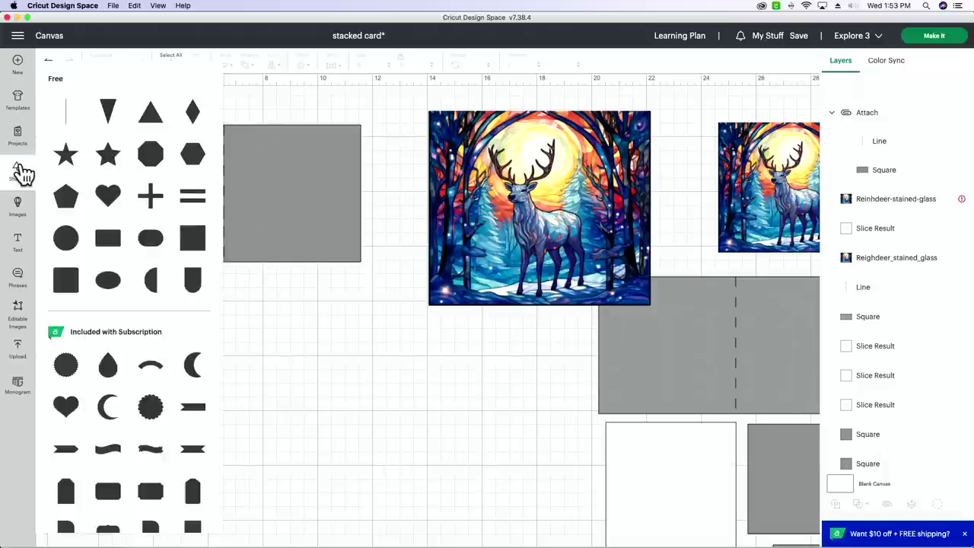
click(195, 240)
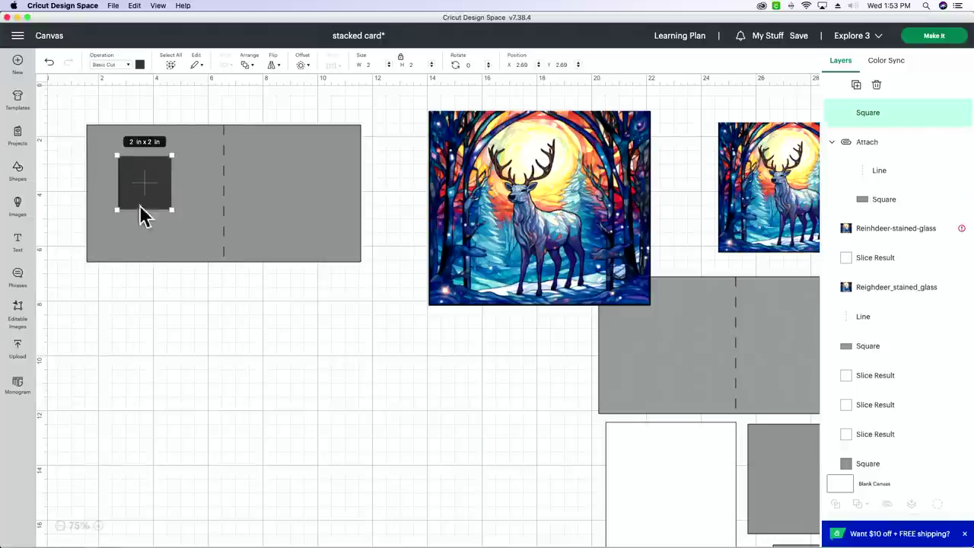
drag(138, 184, 335, 253)
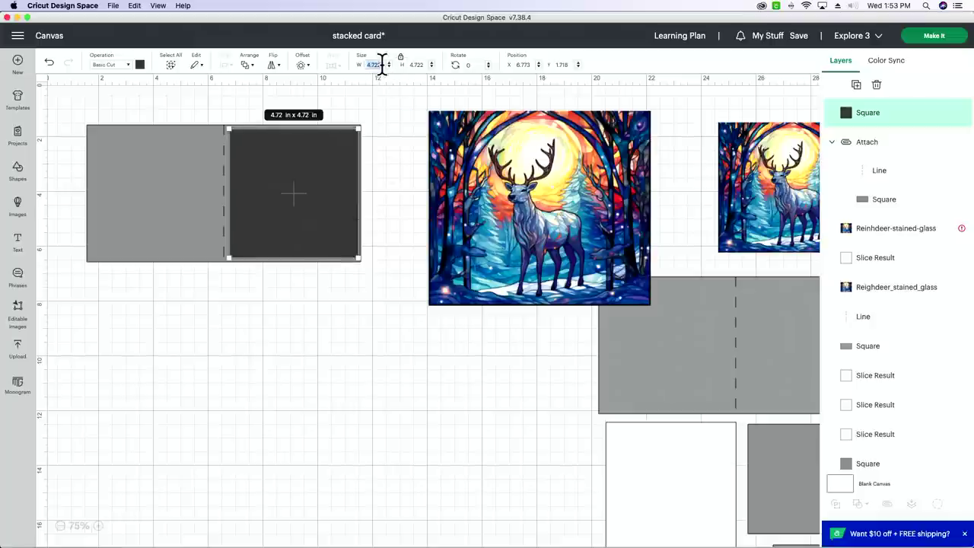
text(4.75)
key(Return)
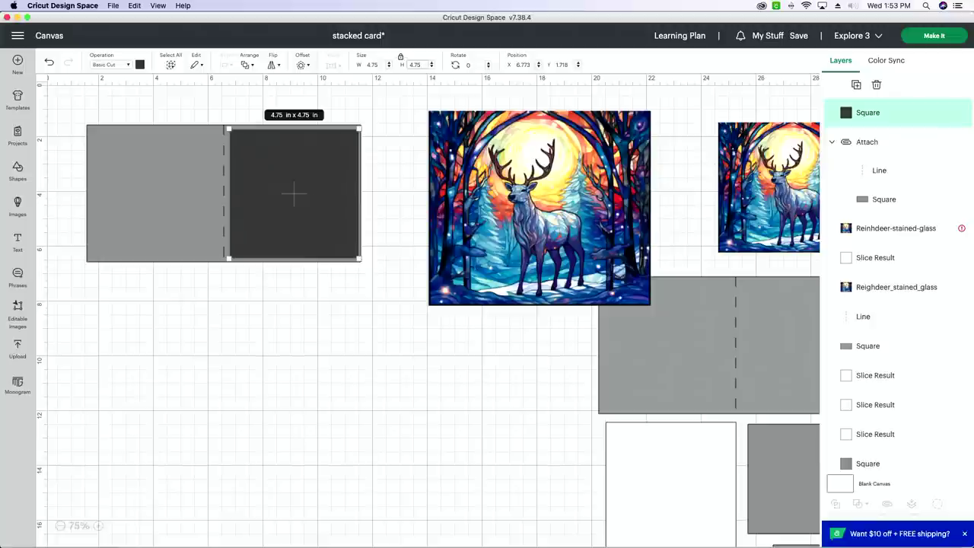
drag(326, 203, 324, 203)
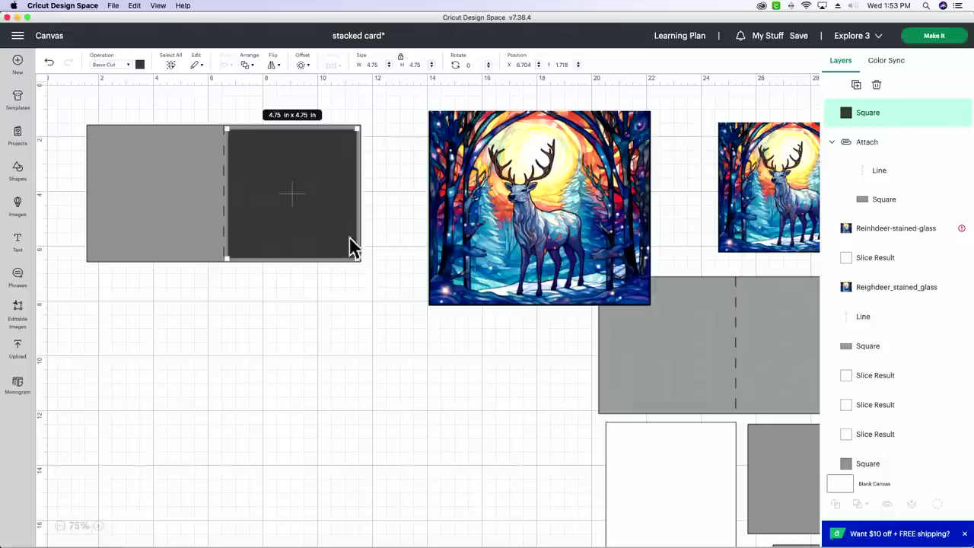
click(335, 309)
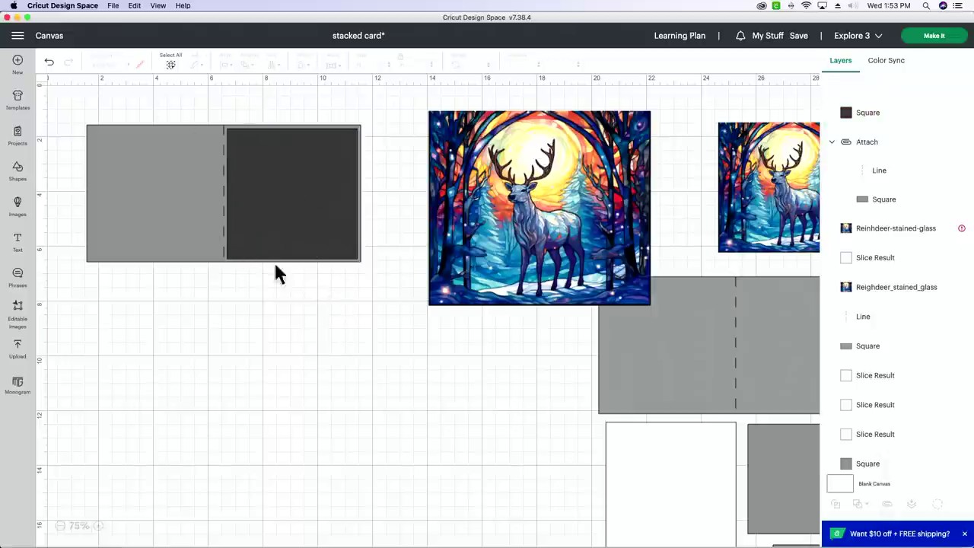
Step: Move the 4.75 in square below the left half of the card base and change its color to white
click(279, 210)
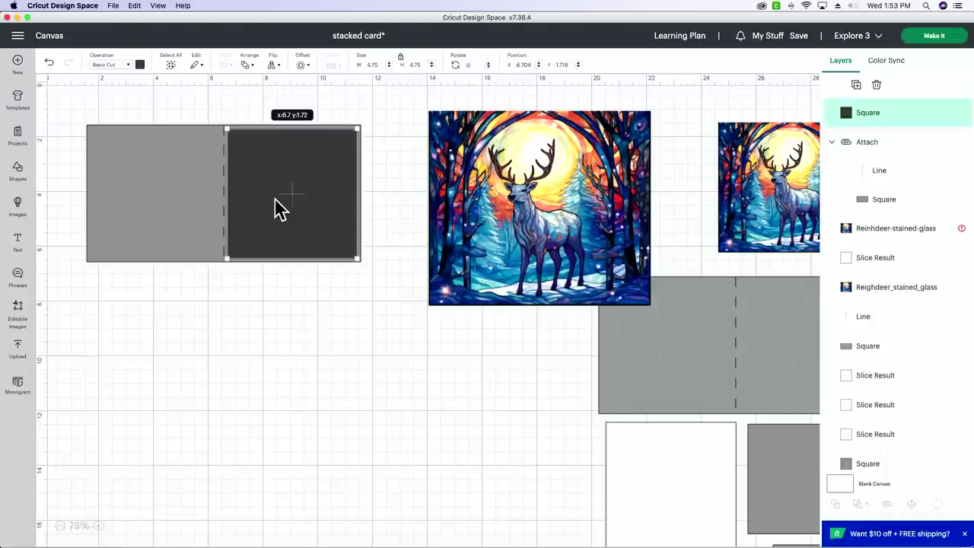
drag(279, 209, 139, 351)
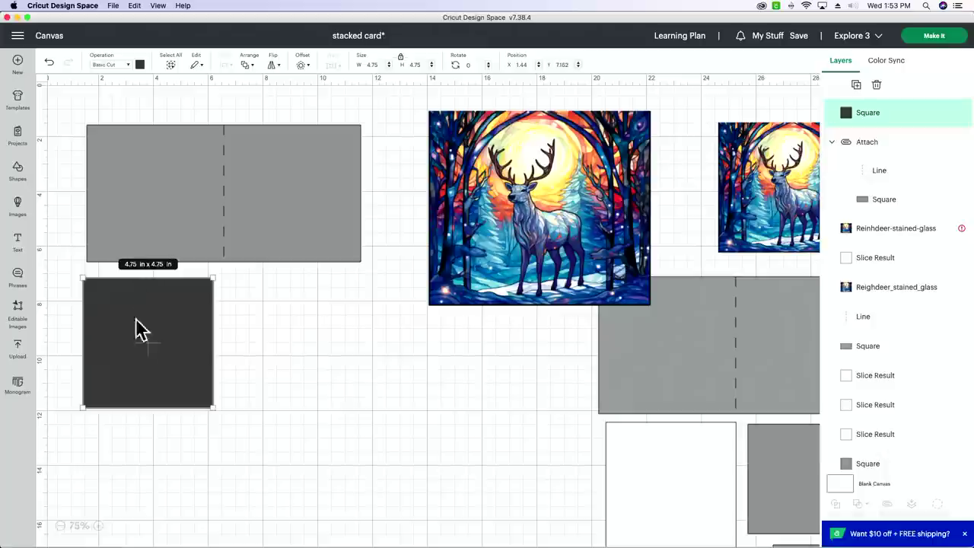
click(139, 65)
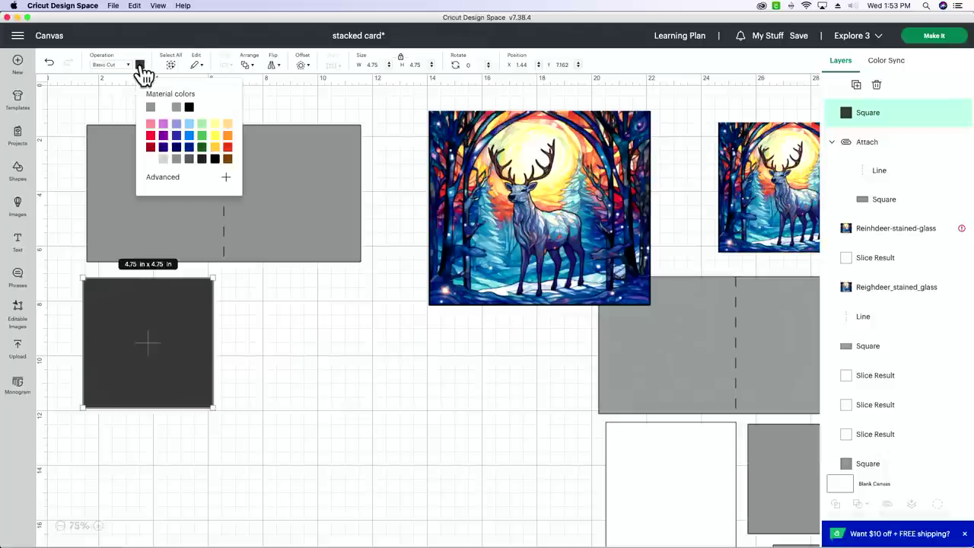
click(151, 160)
click(331, 343)
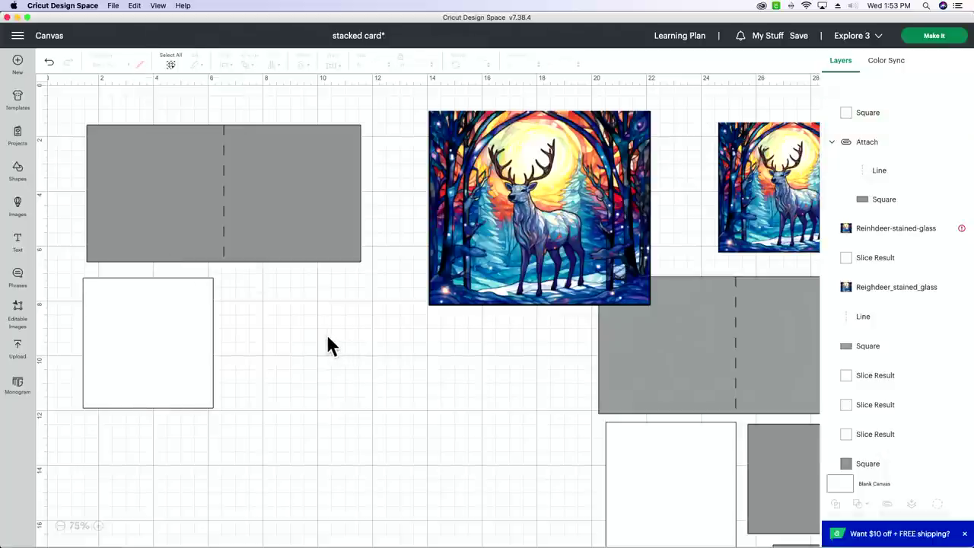
Step: Set the larger reindeer image's width to 4.75 in with its proportions locked
scroll(270, 350, right, 5)
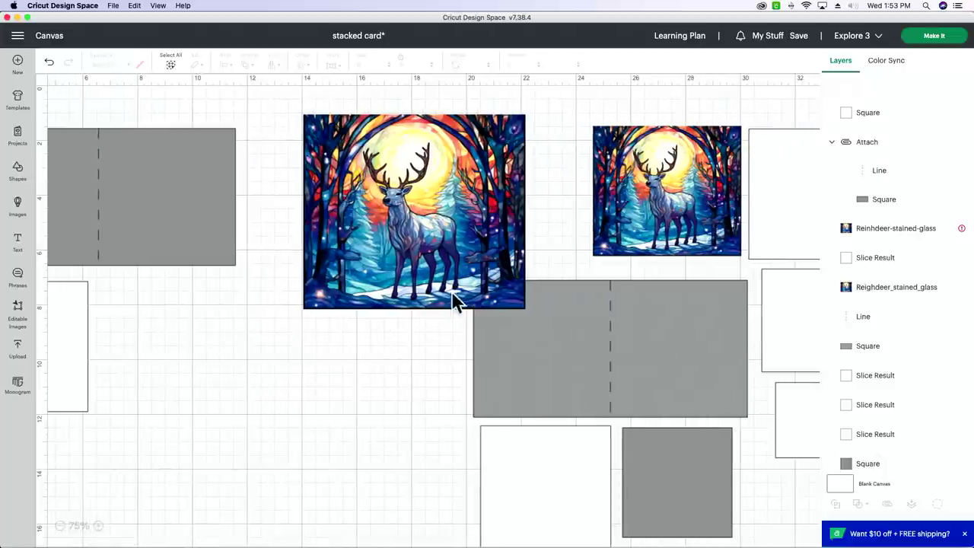
drag(425, 242, 399, 280)
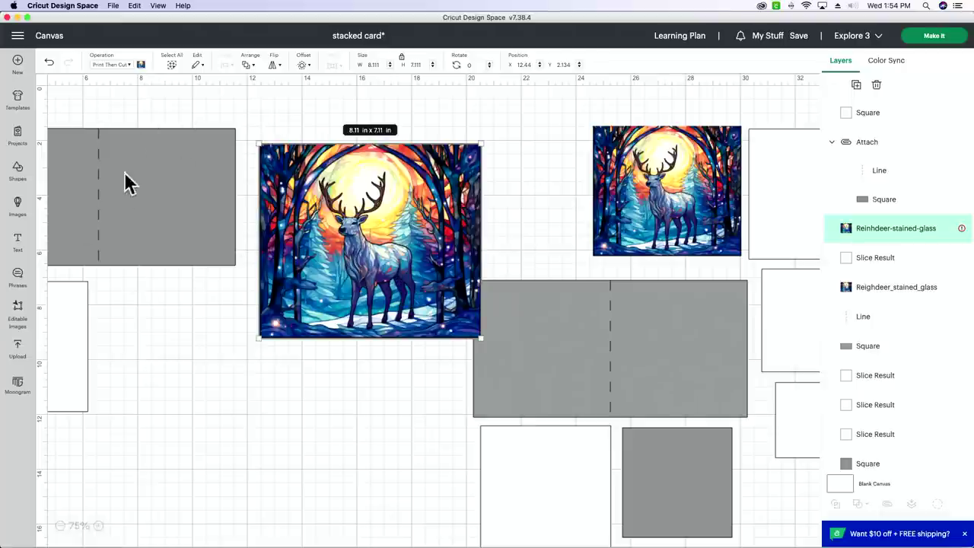
click(375, 65)
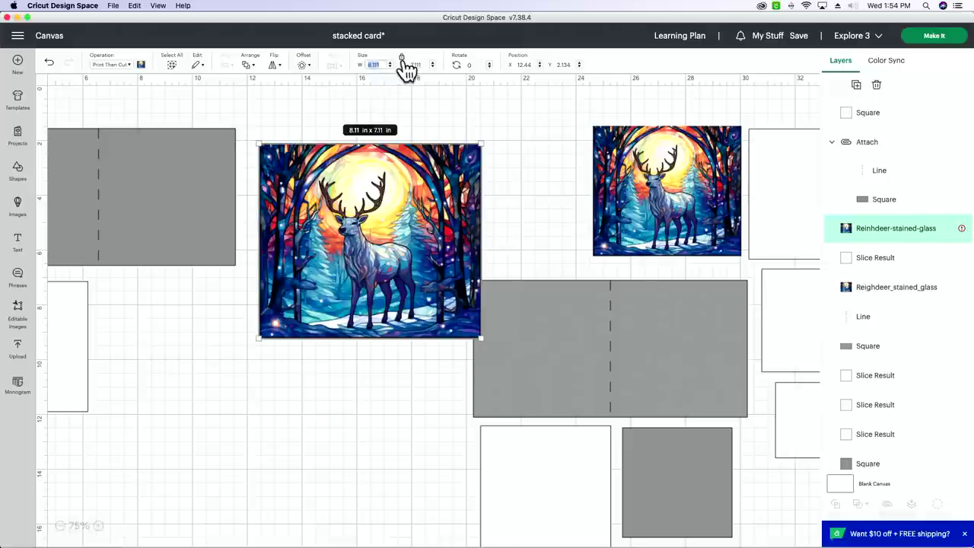
text(4.75)
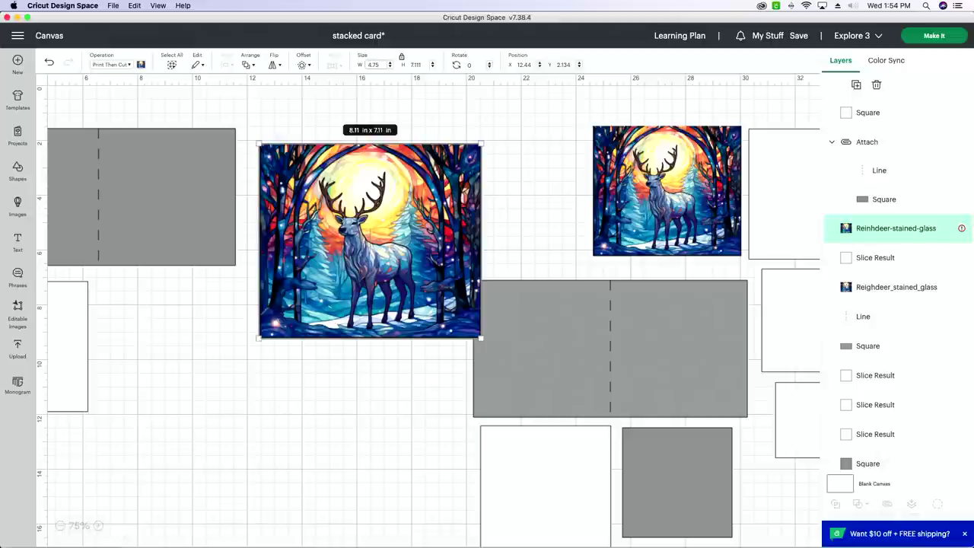
key(Tab)
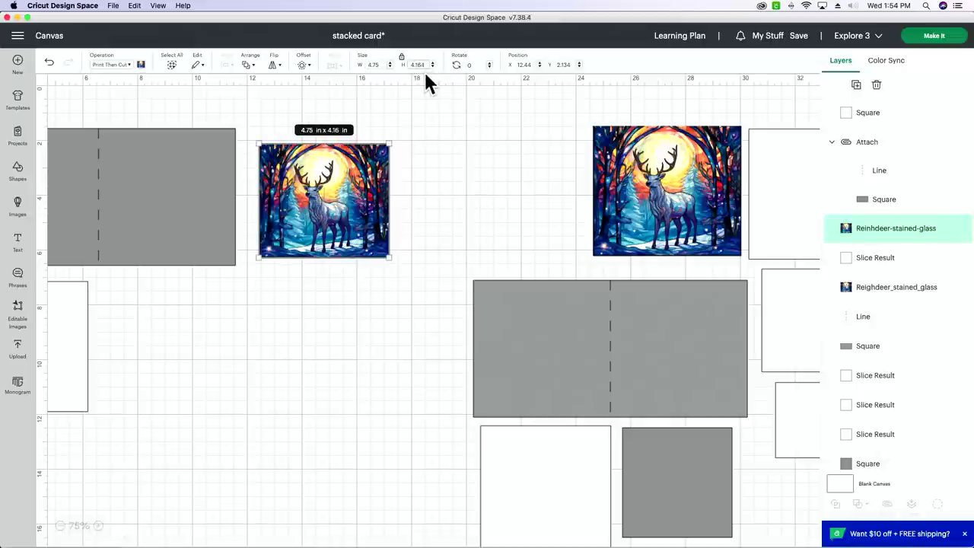
Step: Place the reindeer image over the right half of the card base and bring it to the front
drag(350, 220, 208, 224)
click(247, 66)
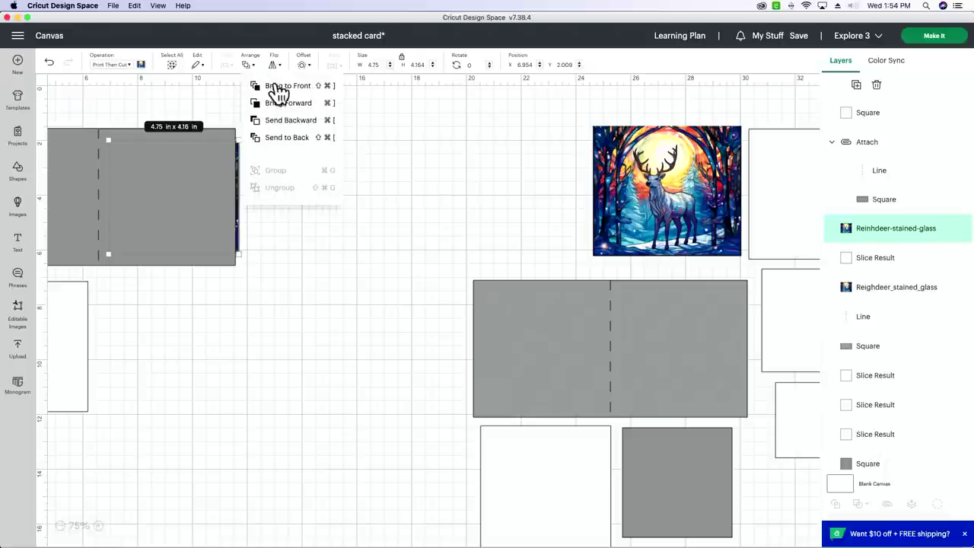
click(276, 85)
drag(190, 217, 185, 217)
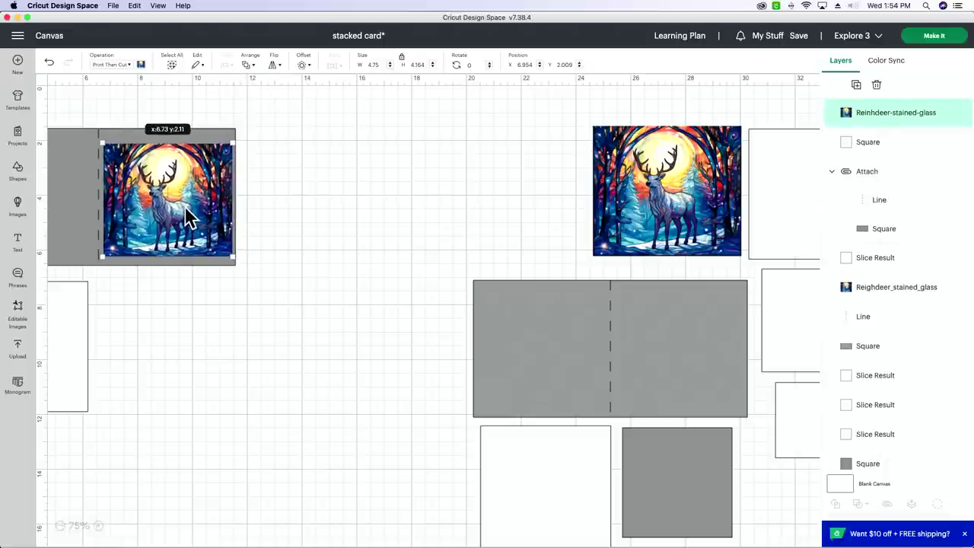
Step: Enlarge the reindeer image to about 7.44 x 6.52 in and move it away from the card base, over the smaller reindeer copy
drag(190, 217, 337, 211)
drag(377, 242, 452, 304)
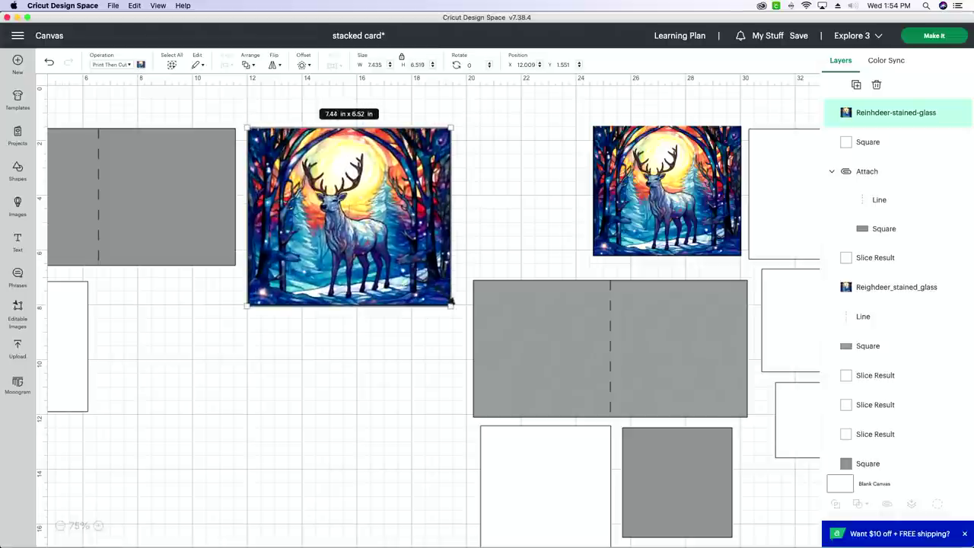
key(Delete)
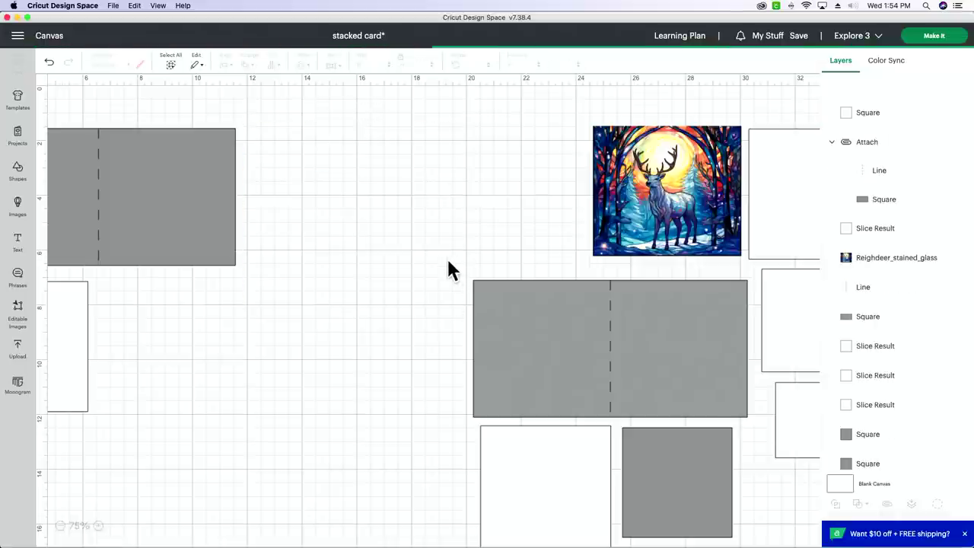
key(super+z)
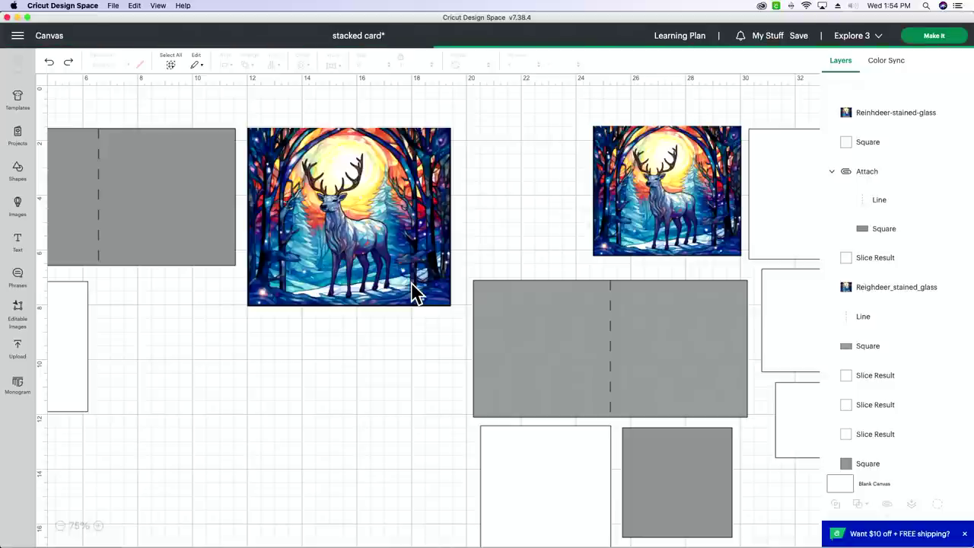
drag(417, 230, 656, 240)
scroll(324, 238, left, 5)
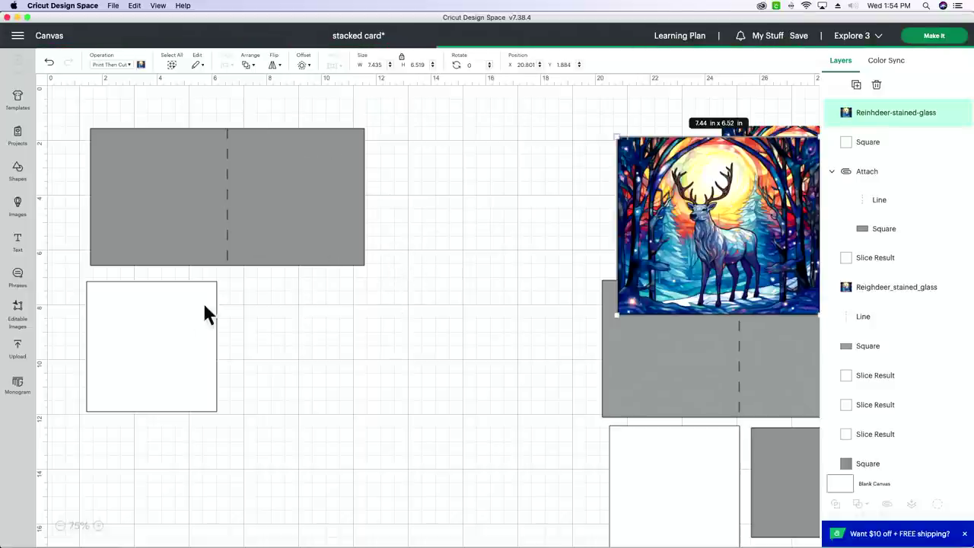
Step: Add a square below the right half of the card base and set its size to 4 x 4 in
click(200, 241)
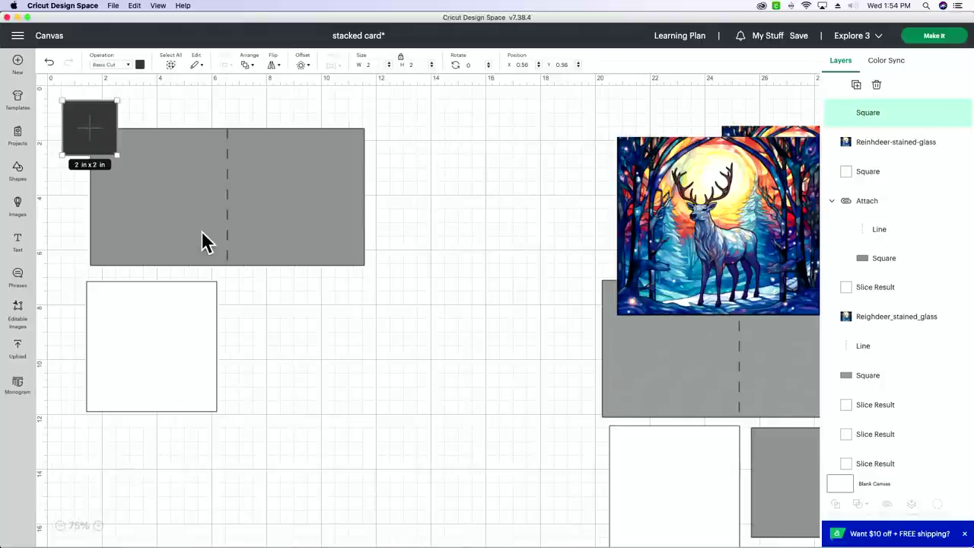
drag(103, 144, 276, 319)
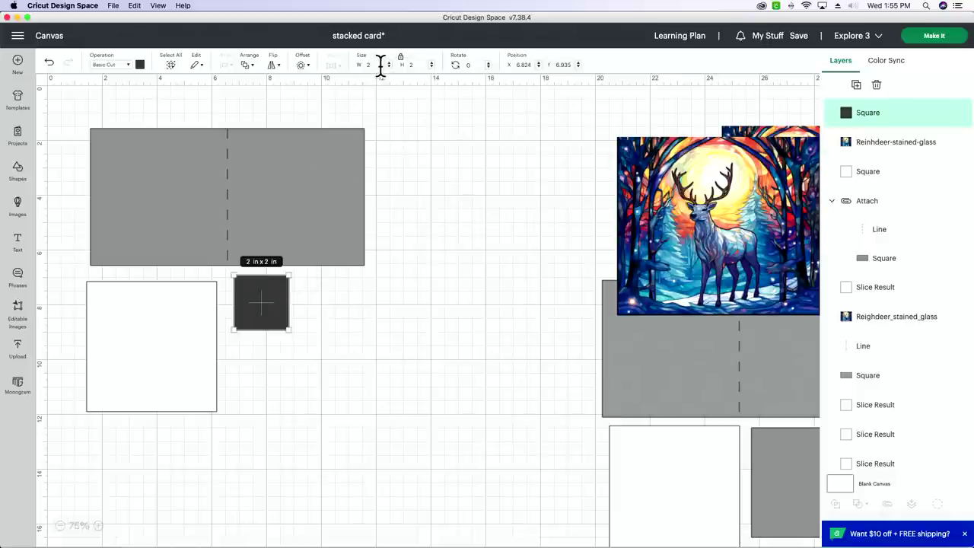
click(787, 482)
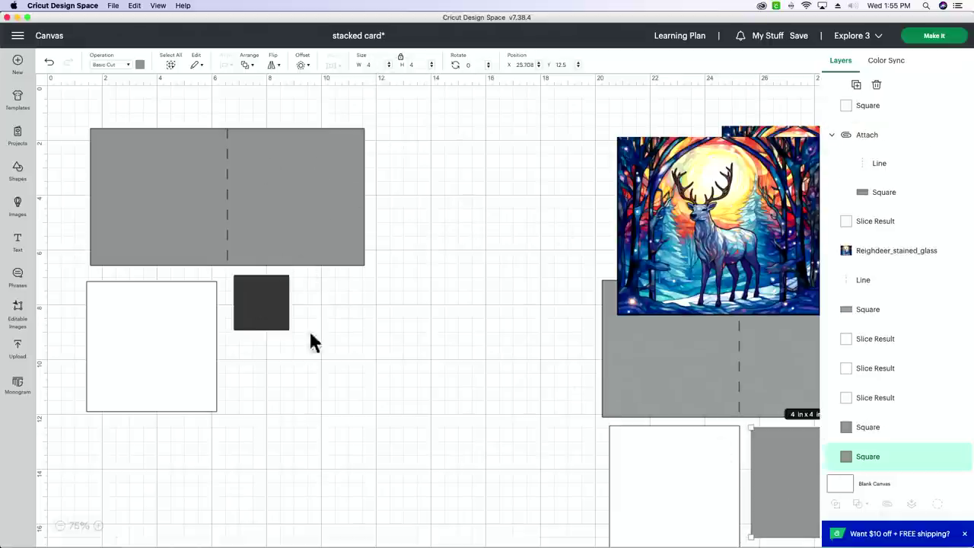
click(257, 326)
scroll(777, 437, down, 2)
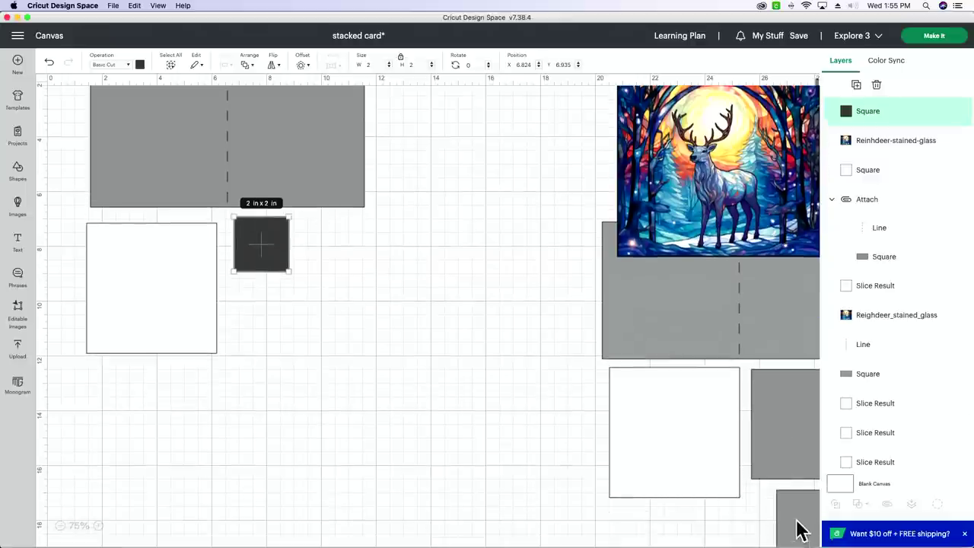
click(797, 529)
click(775, 461)
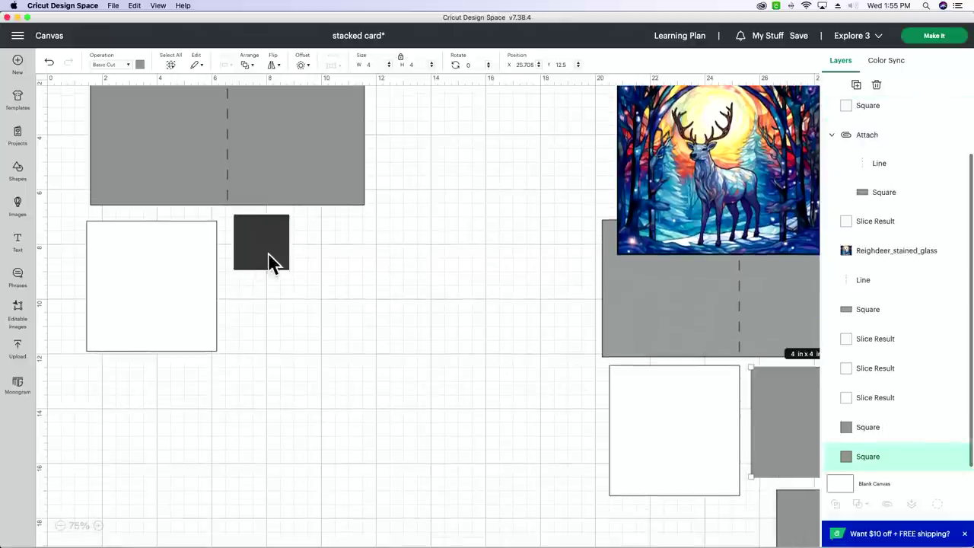
click(270, 255)
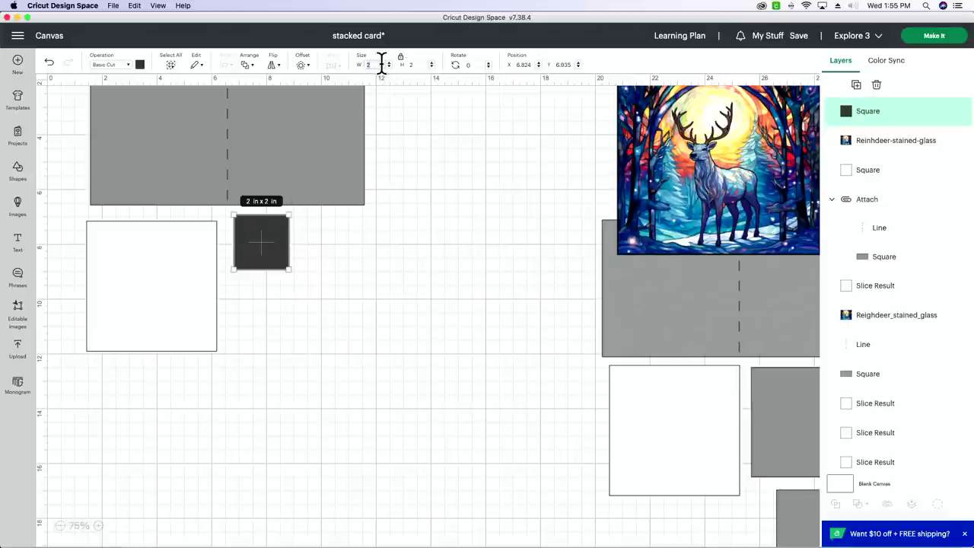
text(4)
key(Tab)
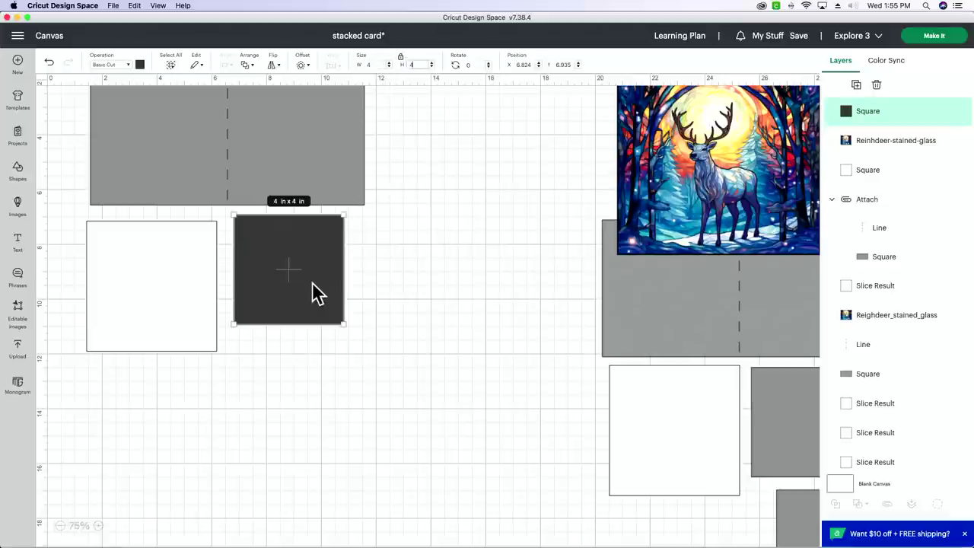
Step: Test the 4 in square over the right half of the card base and return it to the space below
drag(311, 294, 324, 168)
scroll(319, 175, up, 3)
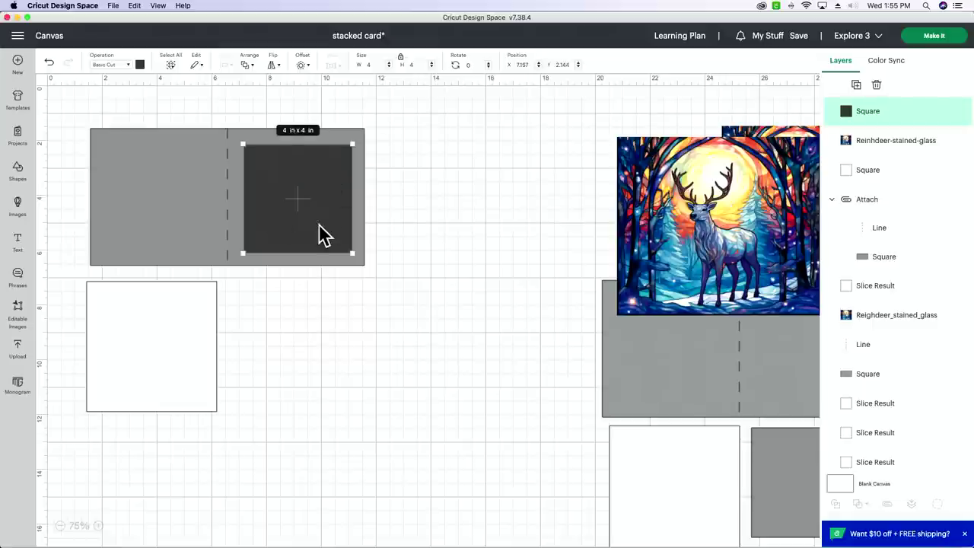
drag(320, 234, 302, 385)
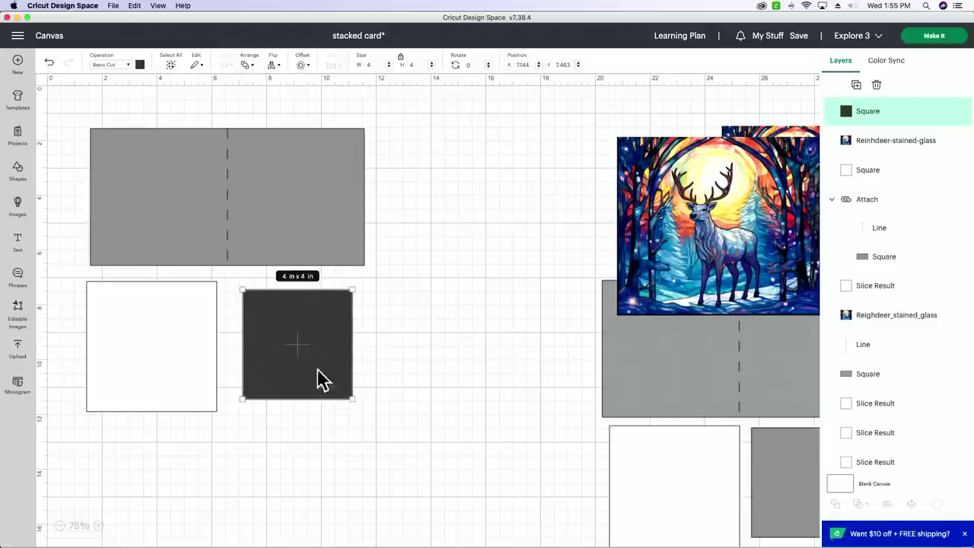
Step: Duplicate the 4 in square, place the copy below it and set the copy's size to 3 x 3 in
click(856, 85)
drag(148, 187, 312, 494)
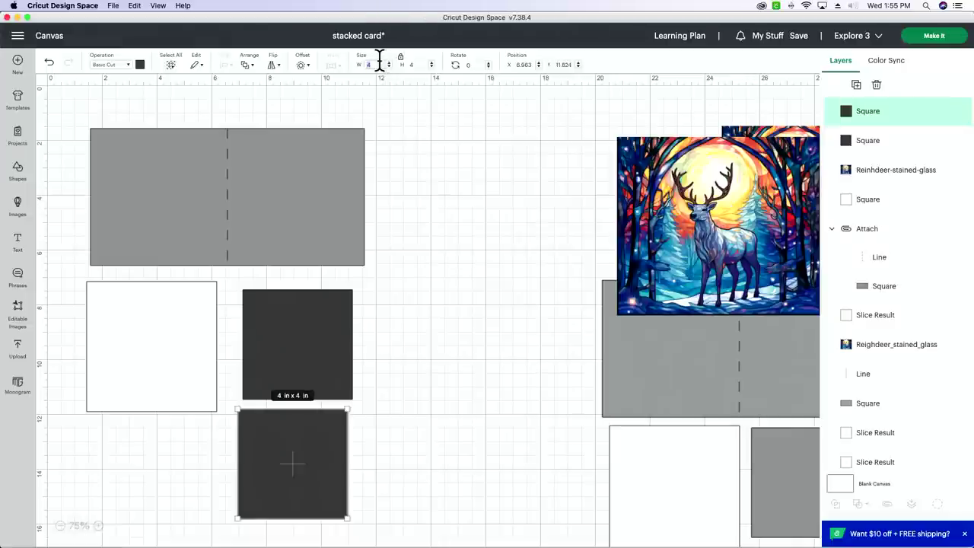
text(3)
key(Return)
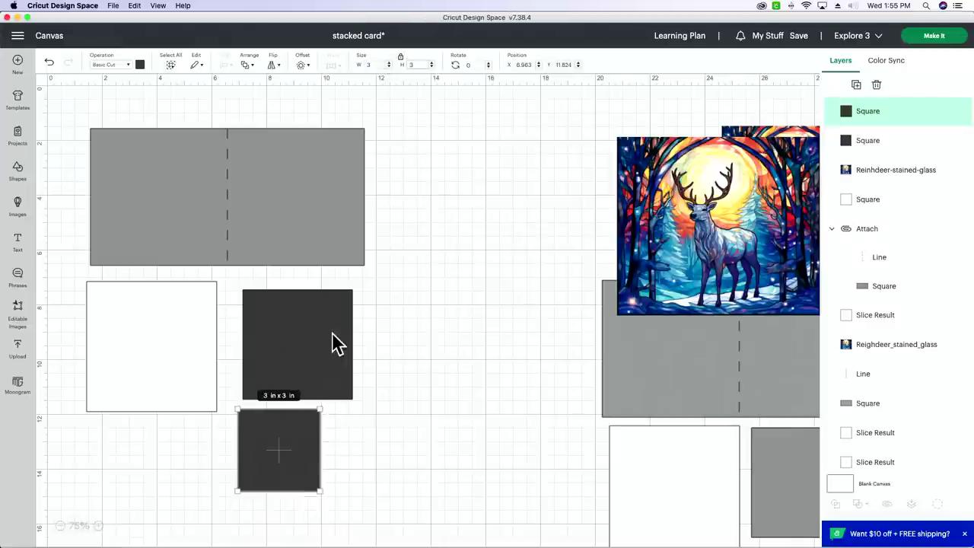
Step: Preview the 4 in and 3 in squares stacked over the card base's right half, and move both back below with the 3 in one above
drag(328, 335, 328, 189)
drag(278, 487, 298, 237)
click(304, 302)
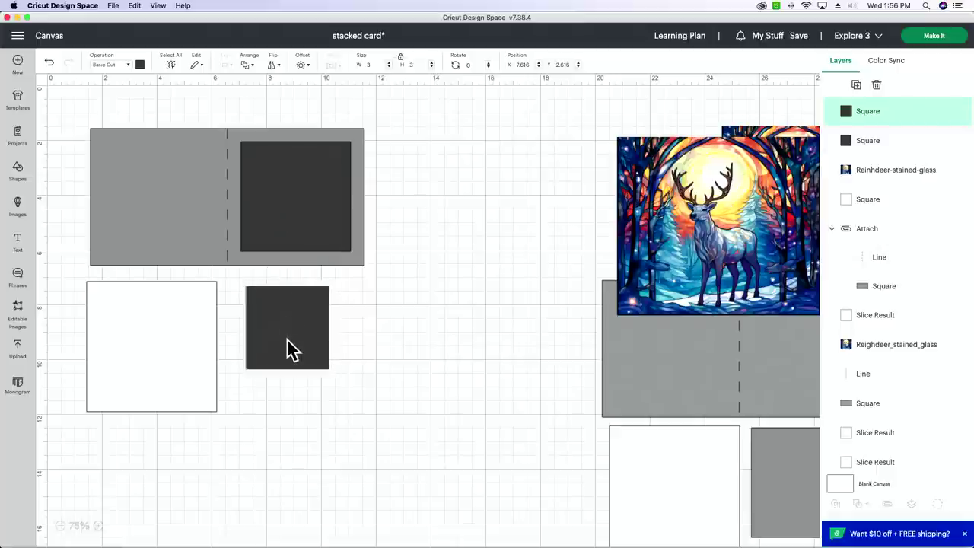
drag(299, 189, 294, 457)
click(397, 263)
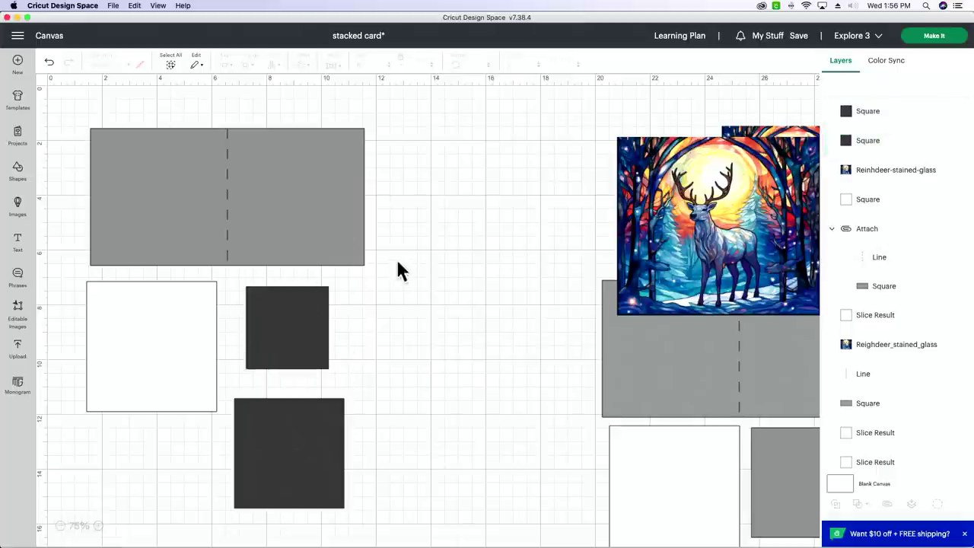
Step: Examine the sizes of the three white squares beside the smaller reindeer copy, moving the larger reindeer image aside
scroll(492, 266, right, 2)
drag(704, 254, 536, 255)
scroll(638, 279, right, 10)
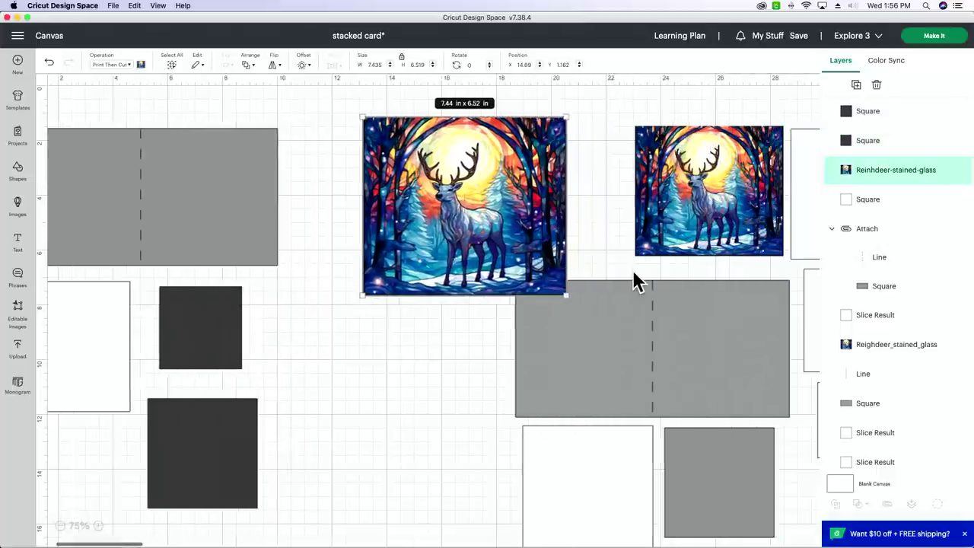
click(609, 165)
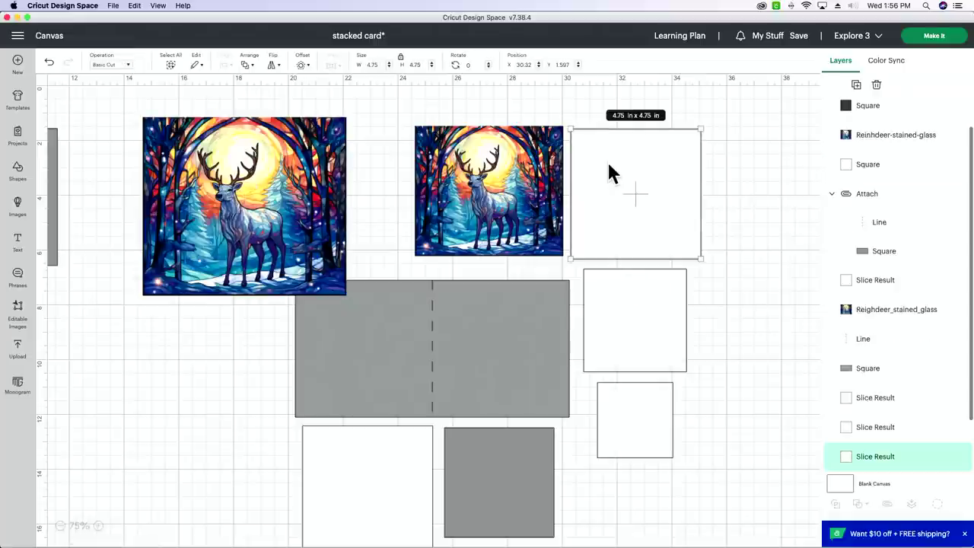
click(625, 327)
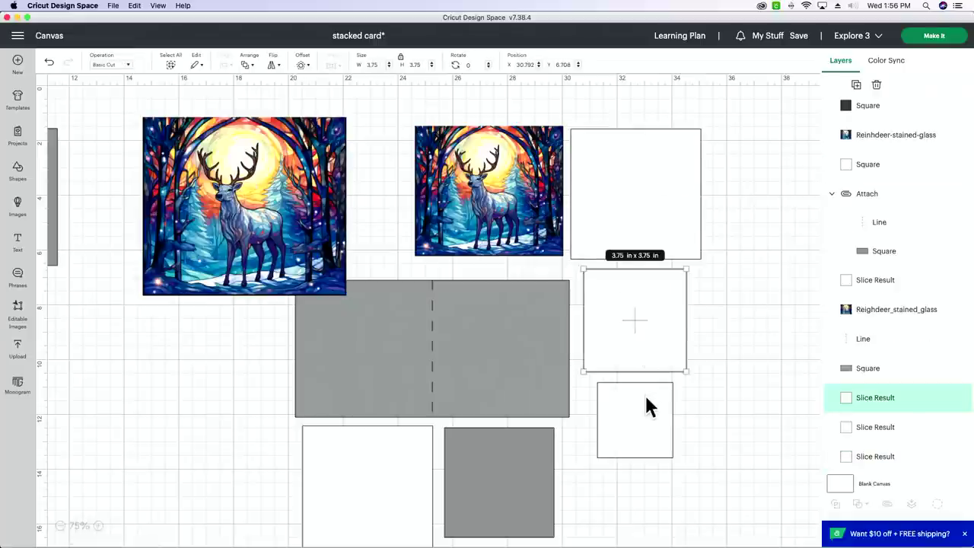
click(643, 427)
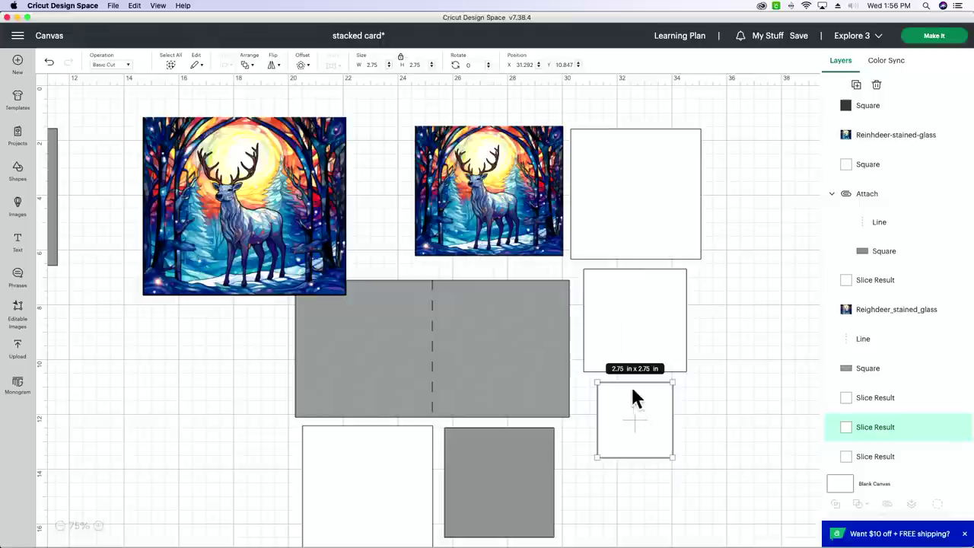
click(613, 207)
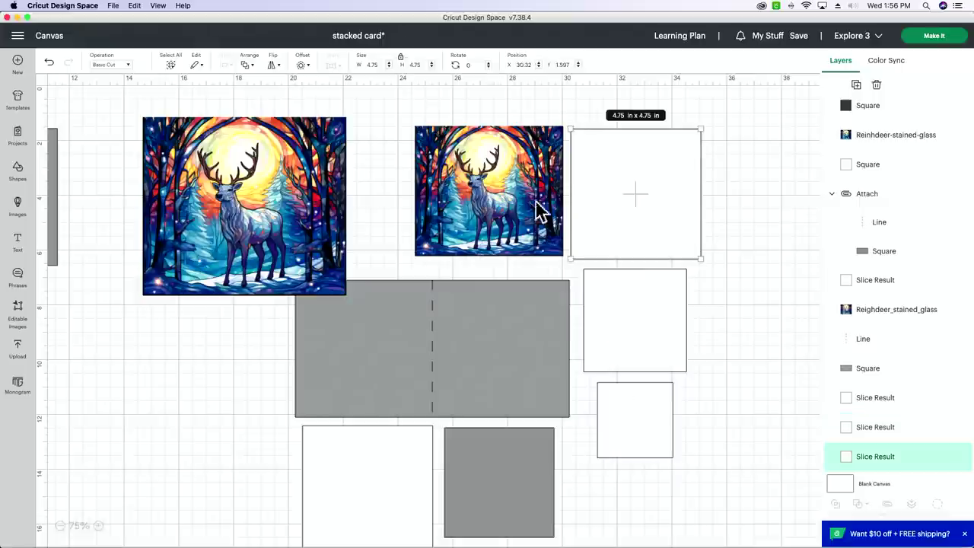
Step: Move the larger reindeer image and the finished reference card pieces further right, away from the new card base
scroll(282, 228, left, 5)
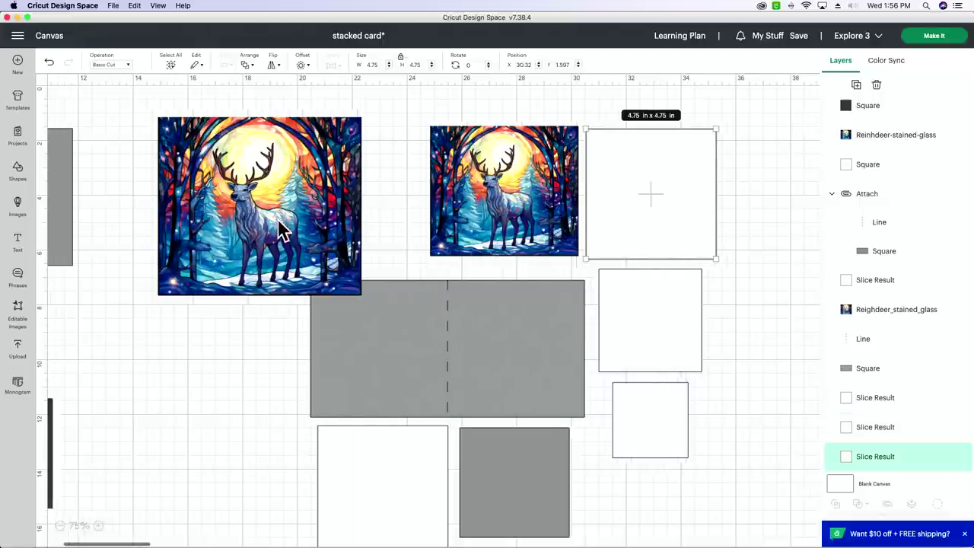
drag(327, 229, 628, 225)
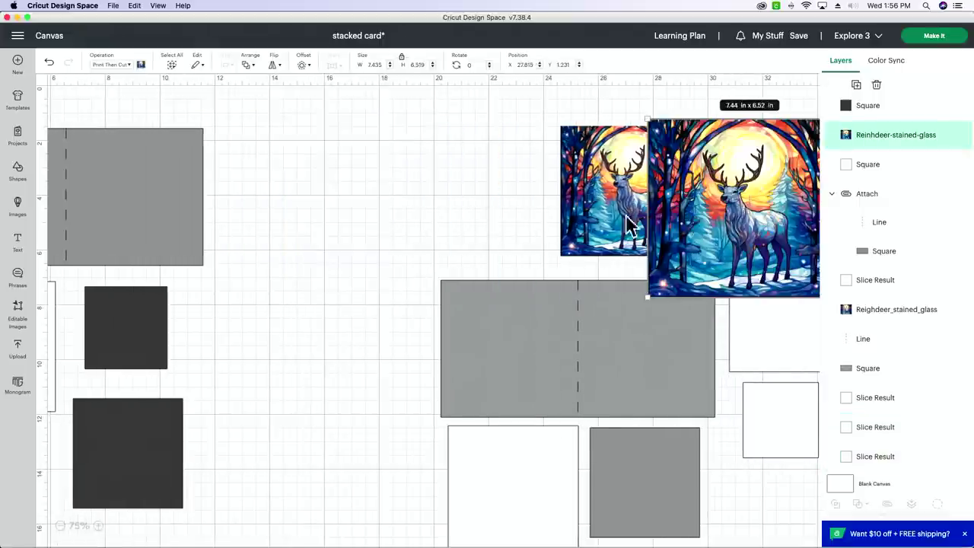
scroll(58, 323, left, 5)
drag(472, 265, 793, 494)
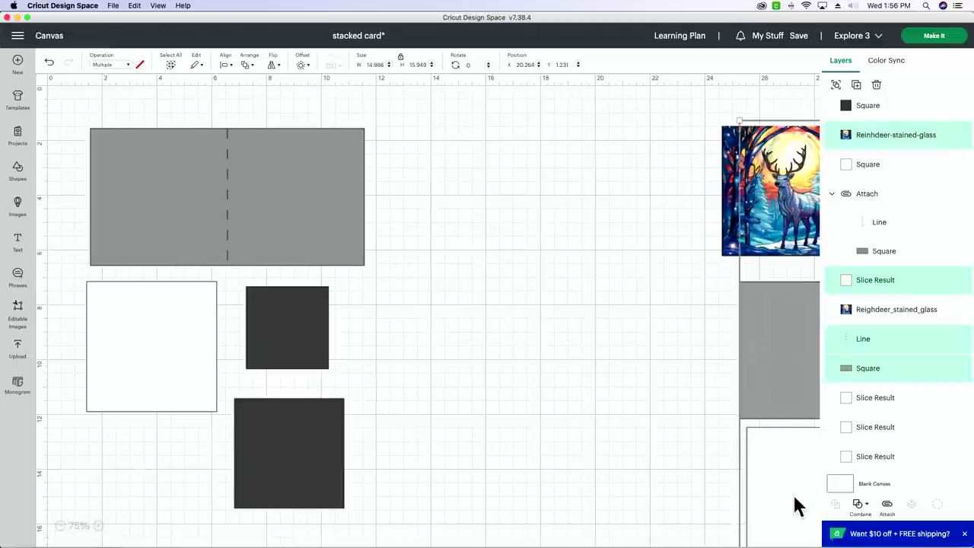
Step: Add a black square to the right of the card base and set its size to 4.75 x 4.75 in
click(17, 172)
click(186, 248)
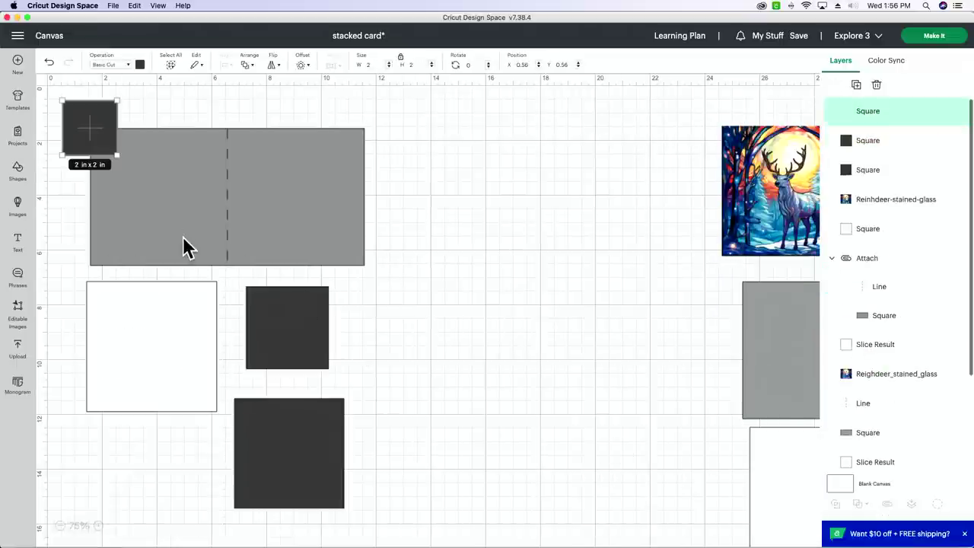
drag(97, 146, 444, 185)
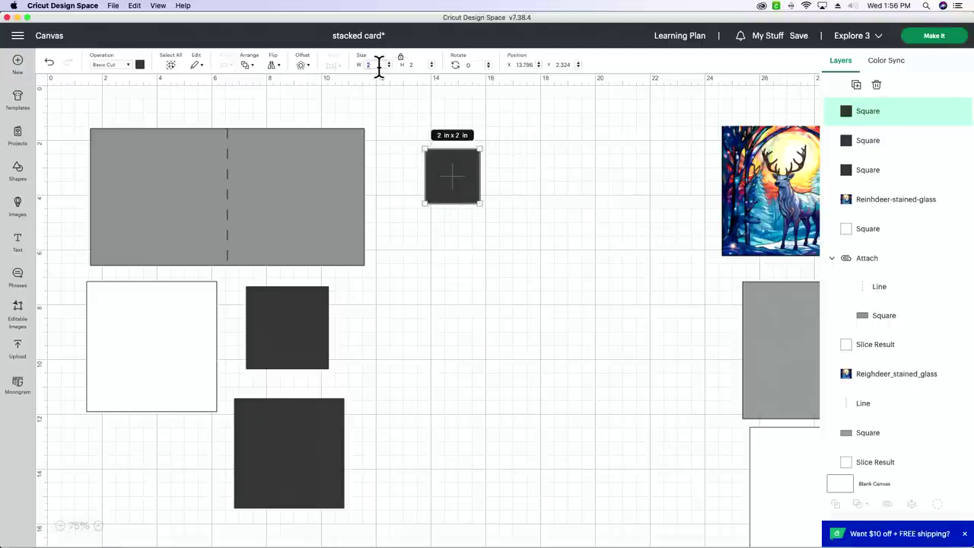
key(Tab)
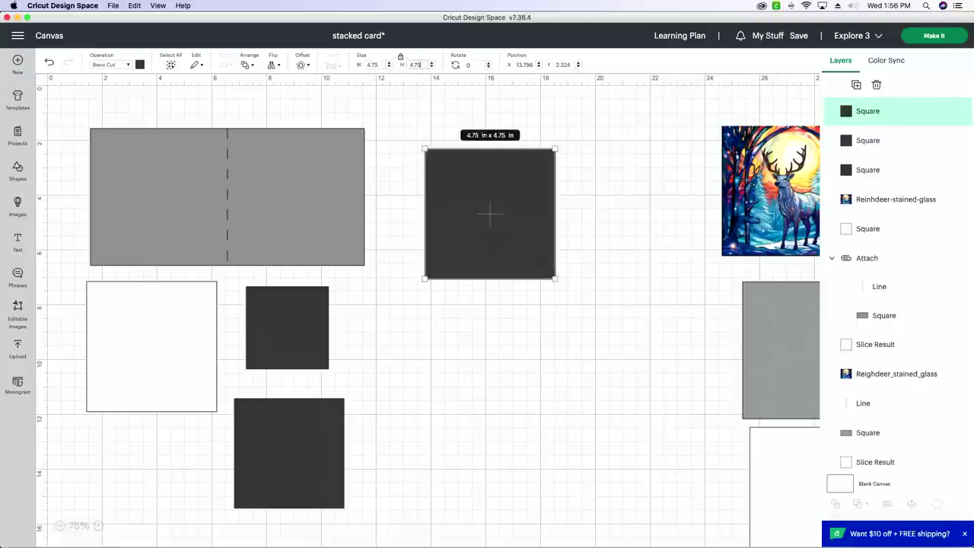
drag(532, 234, 523, 220)
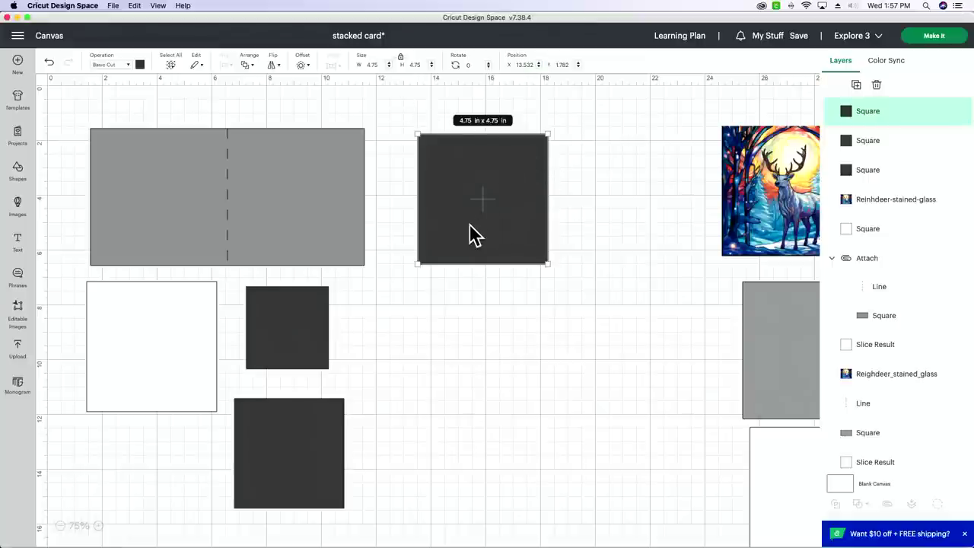
Step: Duplicate the black 4.75 in square, set the copy's size to 3.75 x 3.75 in and place it centered below the original
click(857, 85)
drag(162, 184, 496, 339)
click(374, 65)
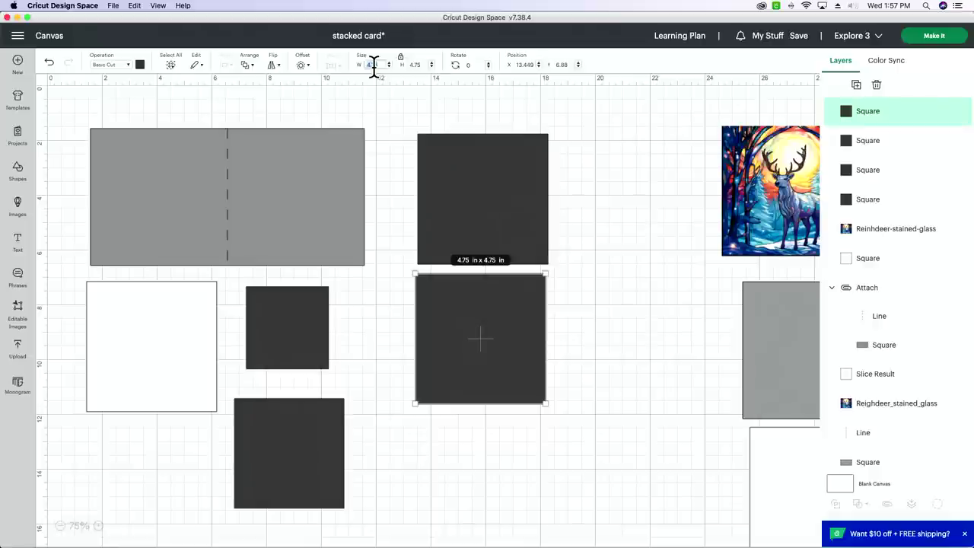
key(Tab)
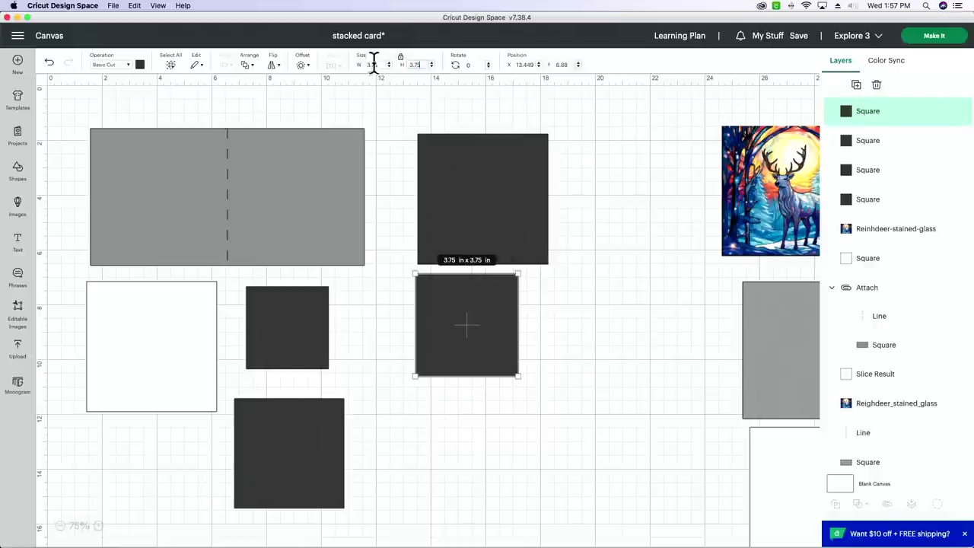
drag(452, 331, 472, 329)
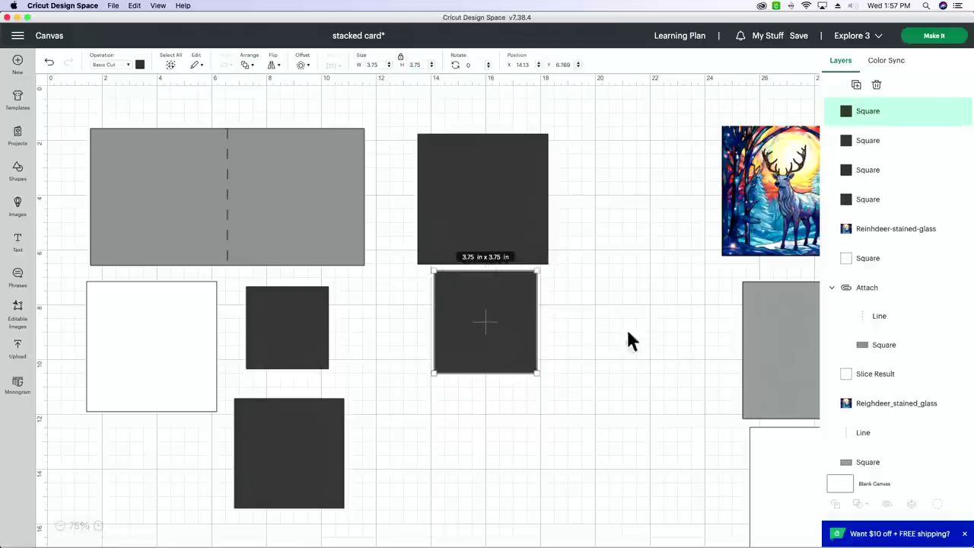
Step: Duplicate the 3.75 in square, set the copy's size to 2.75 x 2.75 in and place it centered below
click(854, 86)
drag(156, 212, 472, 435)
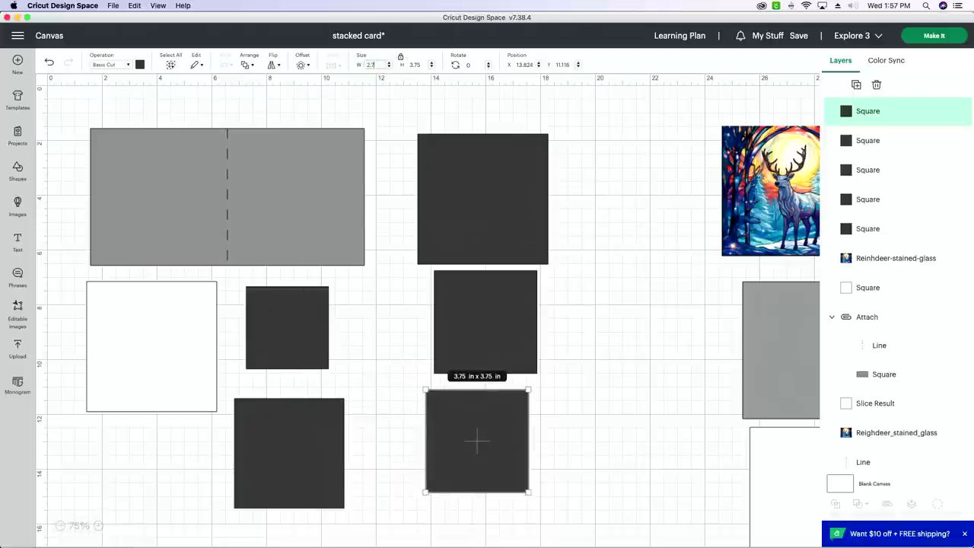
text(2.75)
key(Tab)
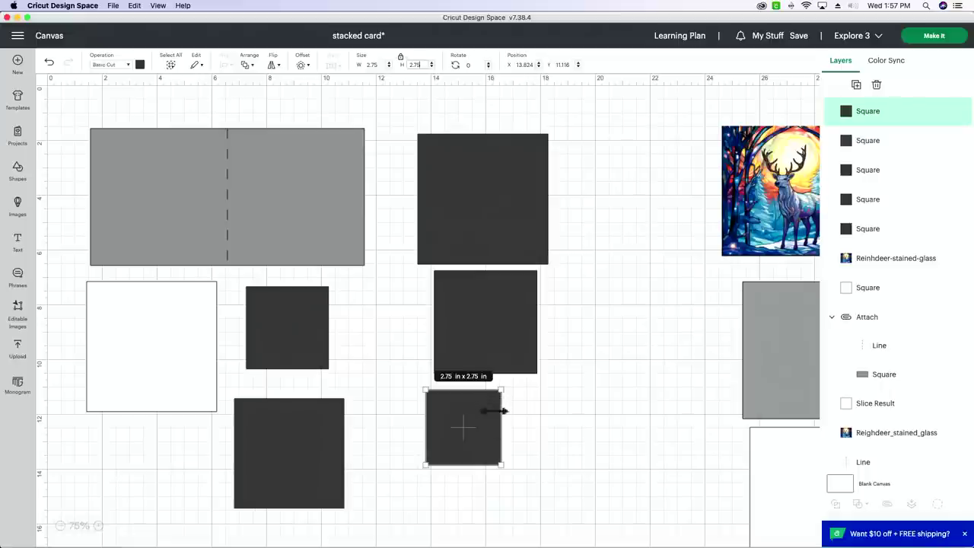
drag(490, 428, 508, 426)
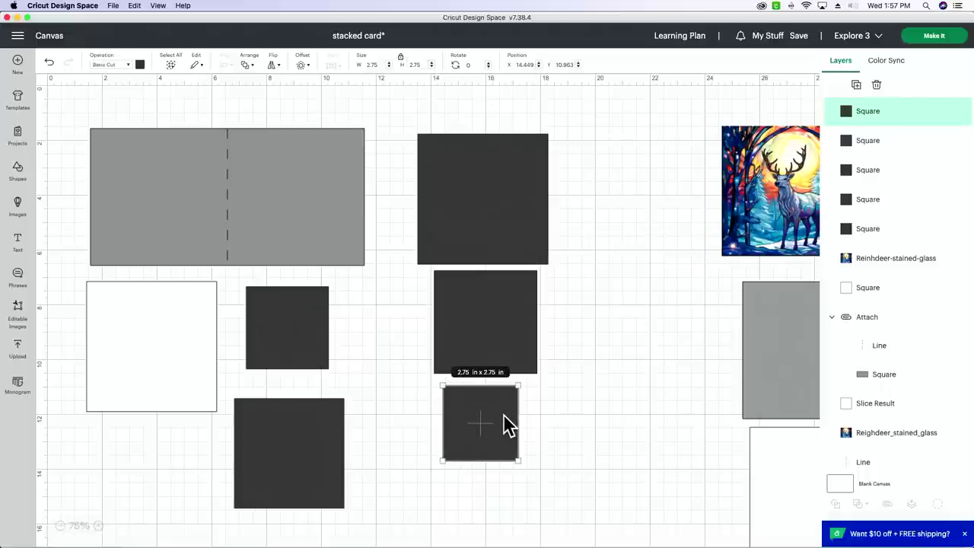
Step: Move the larger reindeer image beside the black 4.75 in square and set its width to 5.5 in with proportions locked
scroll(597, 377, right, 10)
scroll(597, 385, right, 2)
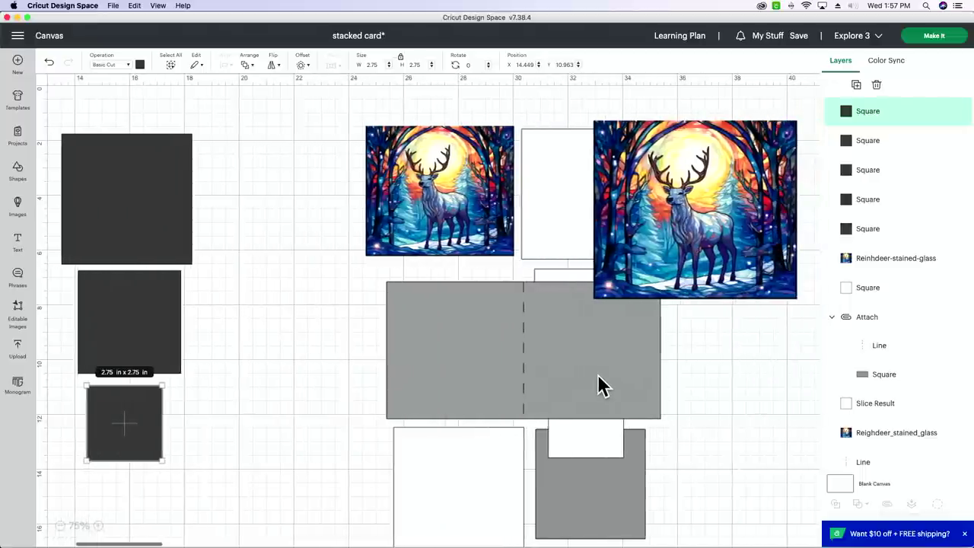
click(457, 204)
drag(685, 211, 301, 259)
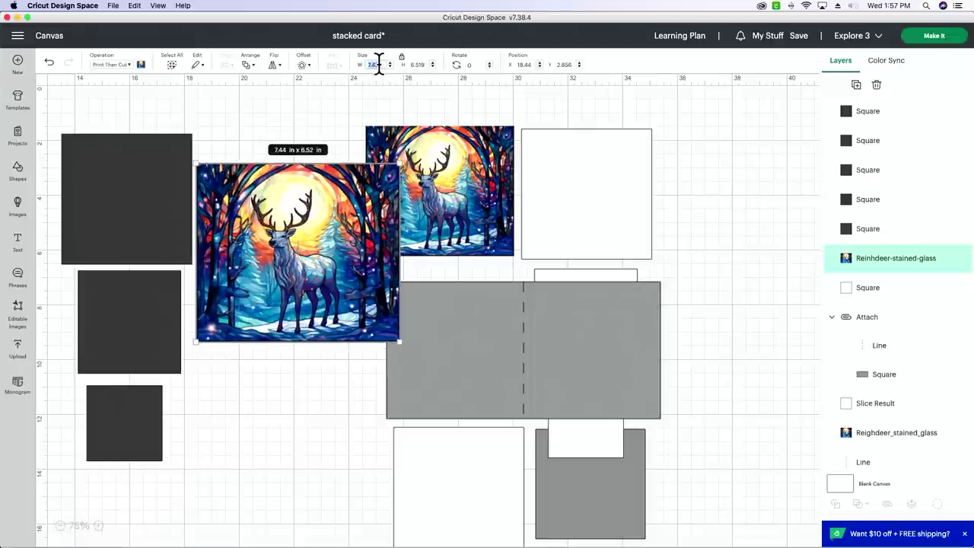
key(Tab)
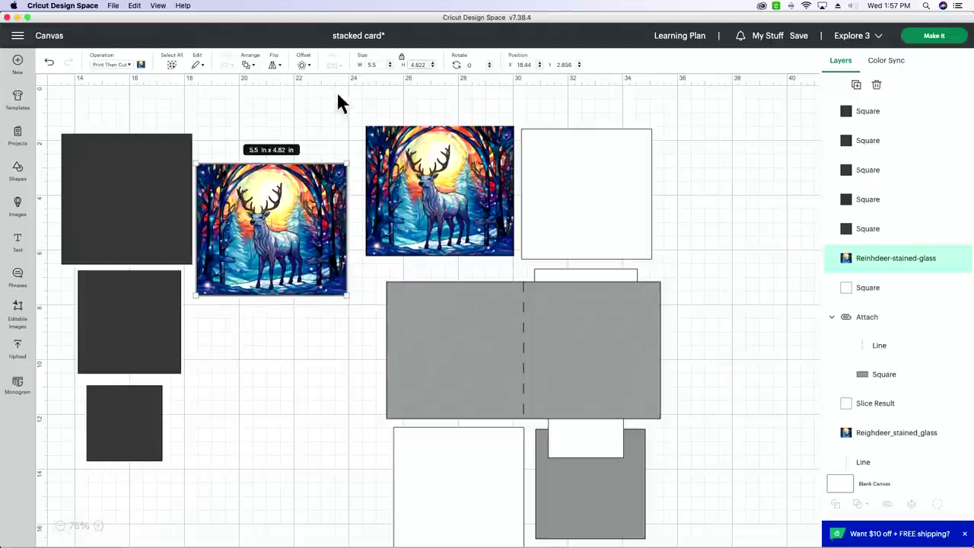
drag(324, 191, 309, 170)
drag(247, 179, 258, 169)
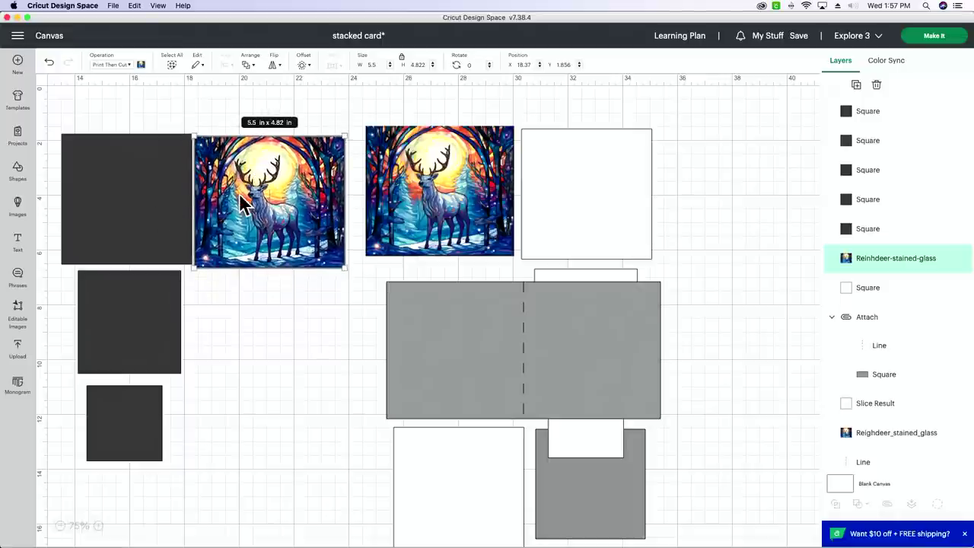
Step: Place the black 4.75 in square over the 5.5 in reindeer image, duplicate the image twice and move the copies below it
drag(114, 197, 256, 200)
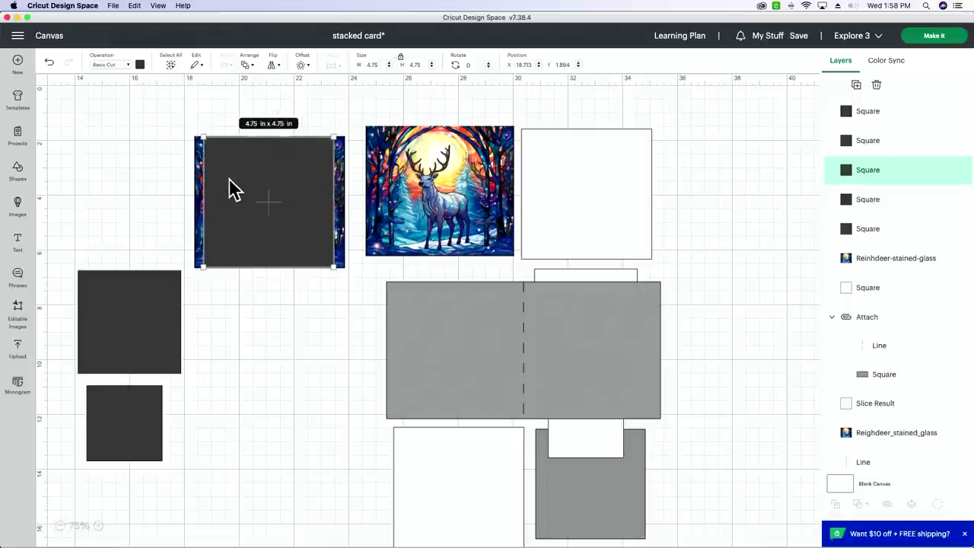
click(147, 166)
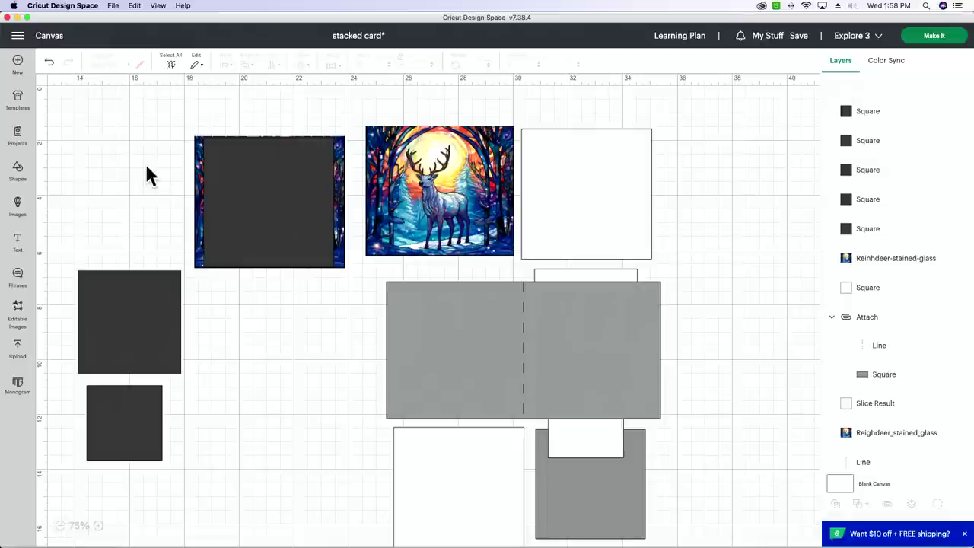
click(200, 210)
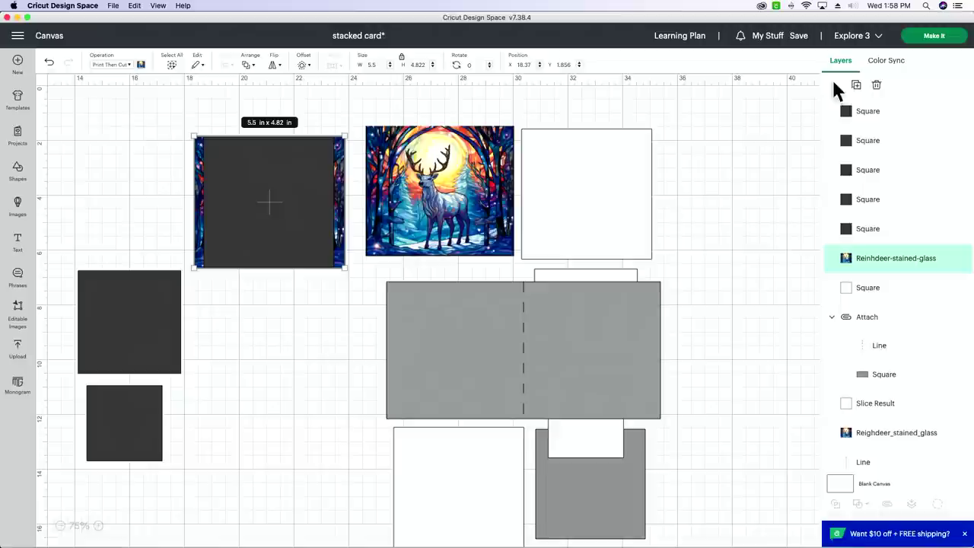
click(856, 85)
click(857, 85)
drag(135, 191, 187, 271)
drag(164, 156, 229, 470)
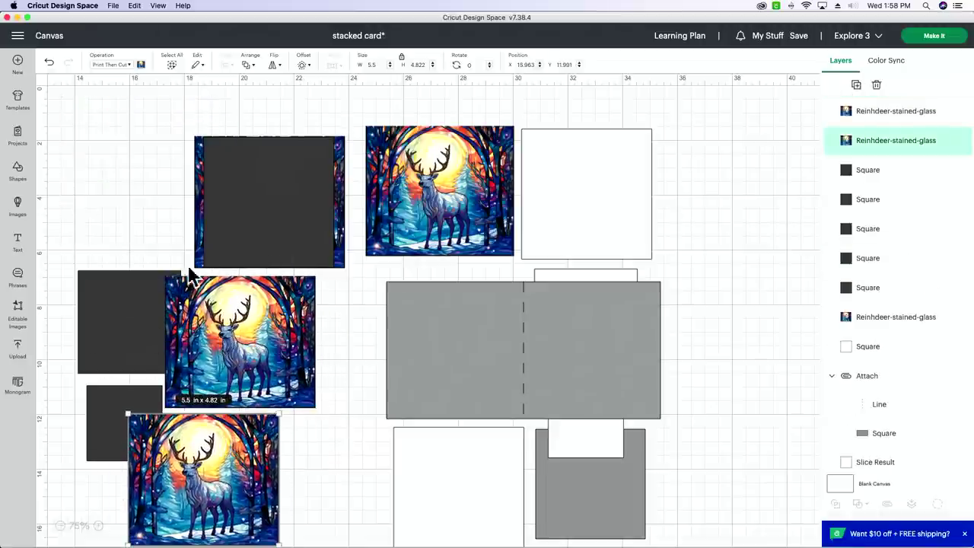
Step: Center the black 4.75 in square on the reindeer image beneath it and slice the two shapes
drag(204, 191, 242, 183)
drag(115, 141, 242, 207)
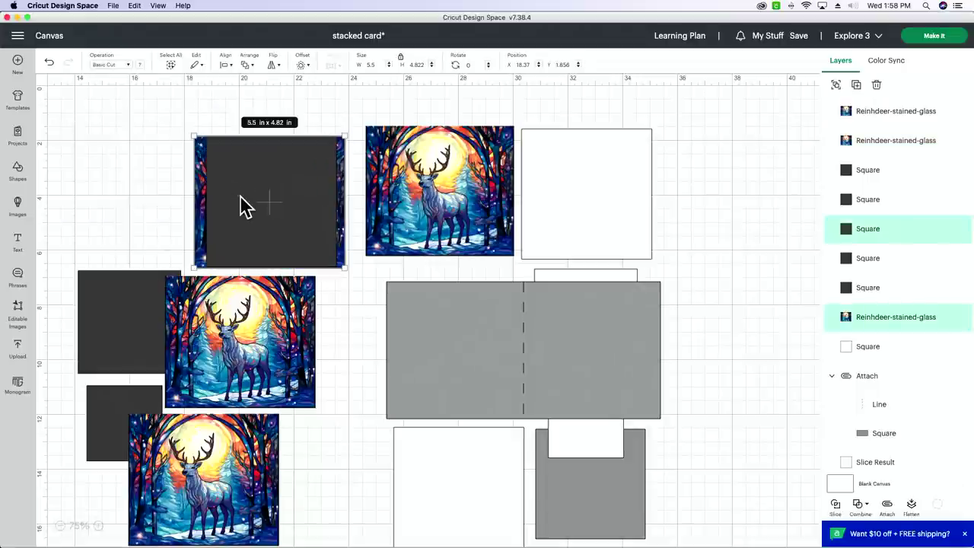
click(229, 76)
click(290, 208)
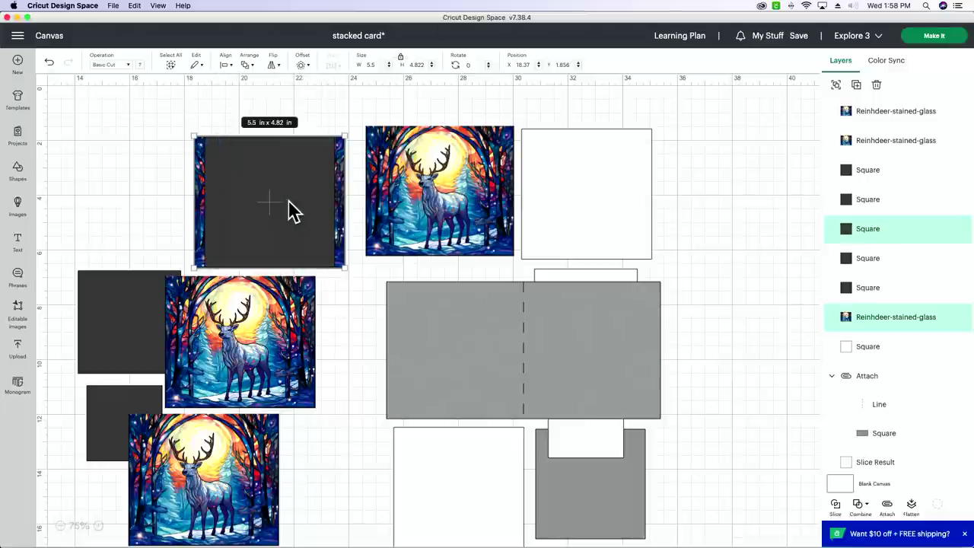
click(255, 189)
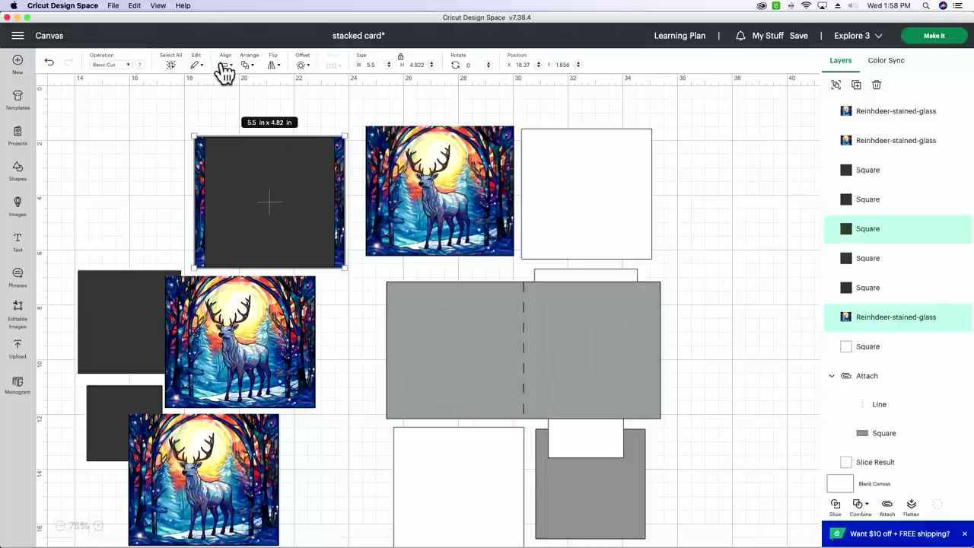
click(225, 73)
click(250, 212)
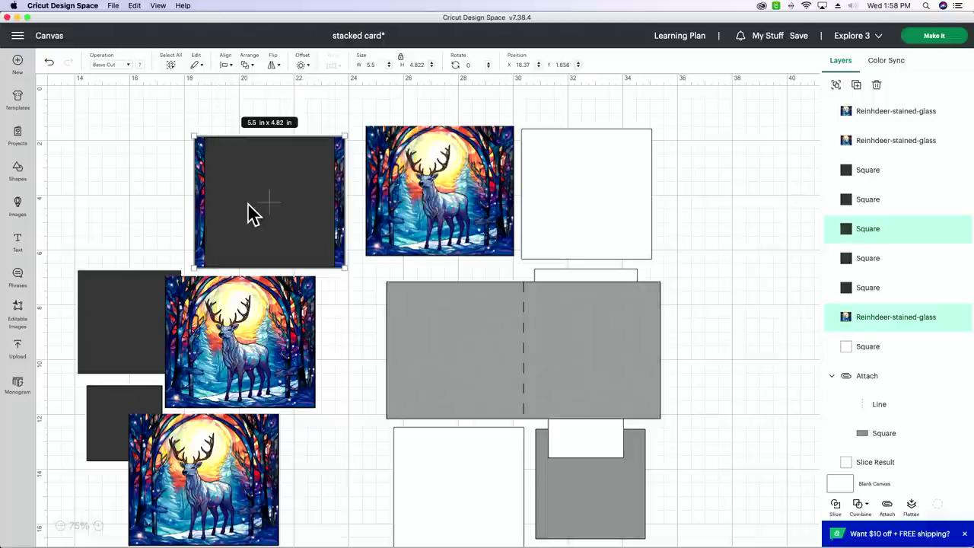
click(841, 509)
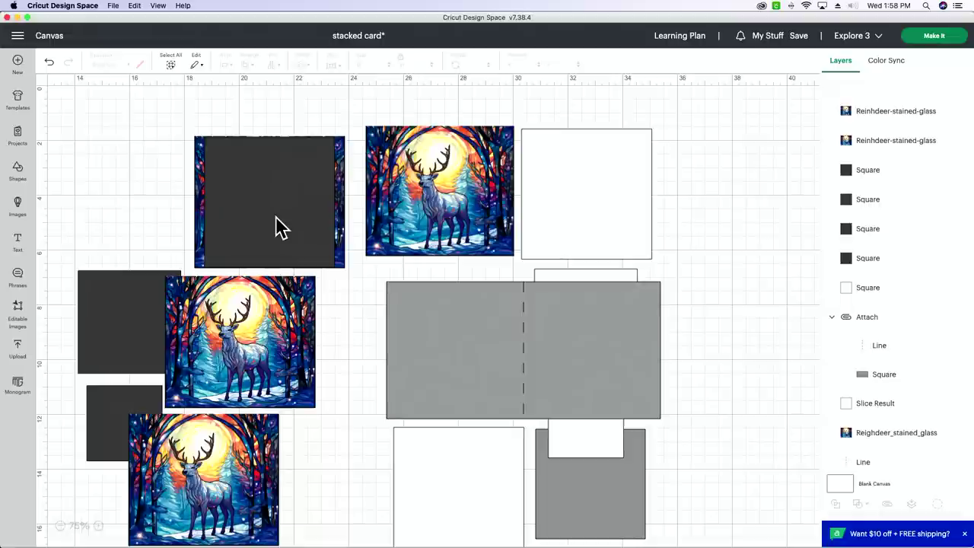
Step: Delete the leftover slice pieces and move the 4.75 in reindeer crop up into the free area
drag(280, 227, 206, 218)
key(Delete)
drag(338, 234, 141, 209)
key(Delete)
drag(289, 220, 216, 192)
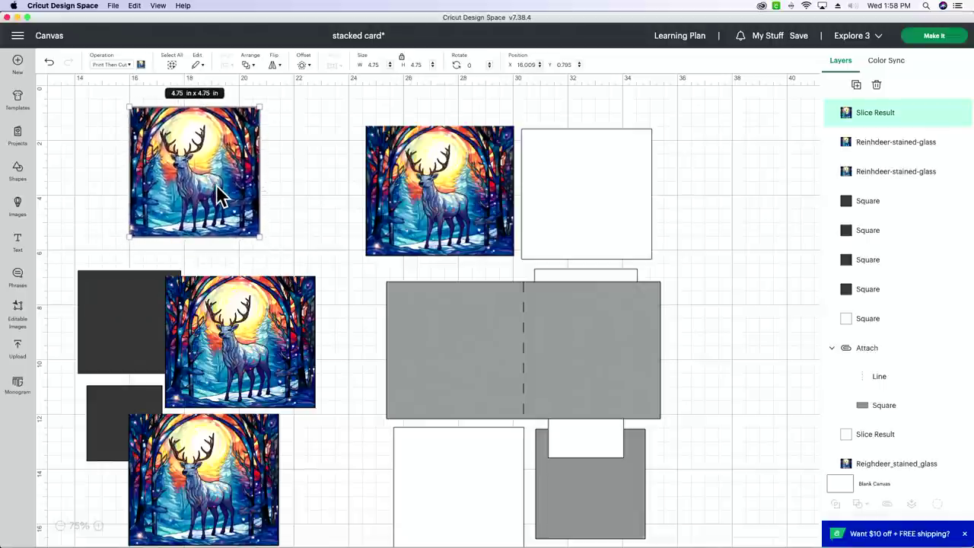
Step: Bring the black 3.75 in square to the front, center it on the second reindeer image and slice them
drag(114, 320, 120, 309)
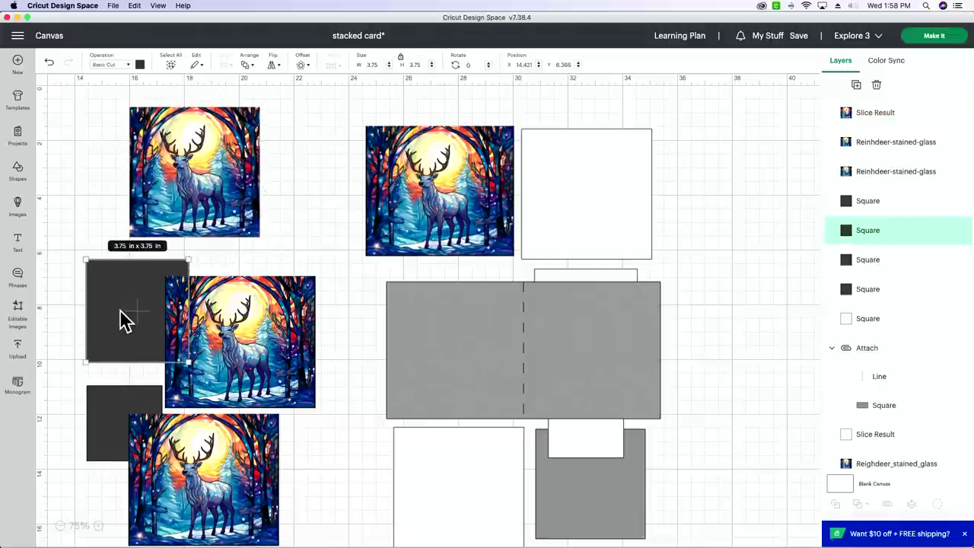
click(247, 65)
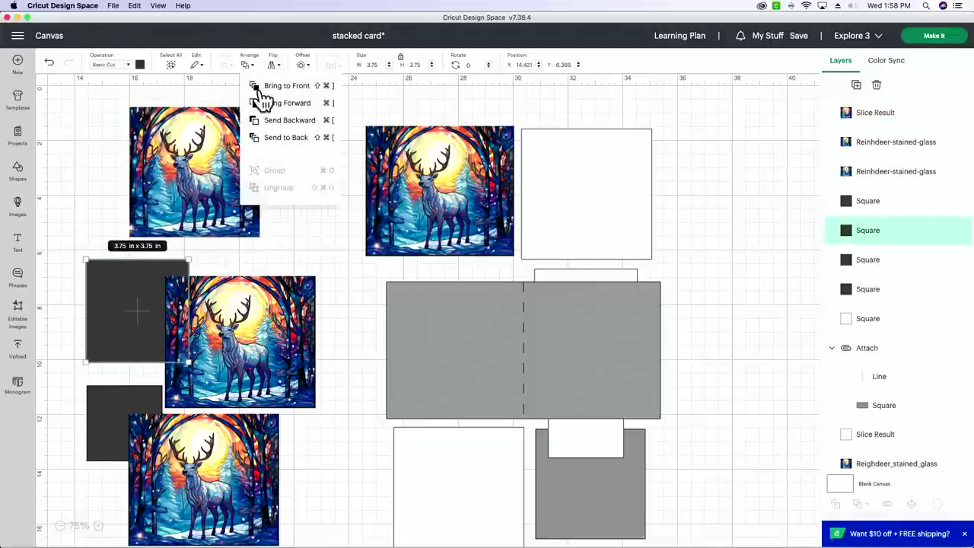
click(262, 90)
drag(148, 310, 264, 341)
drag(327, 310, 262, 333)
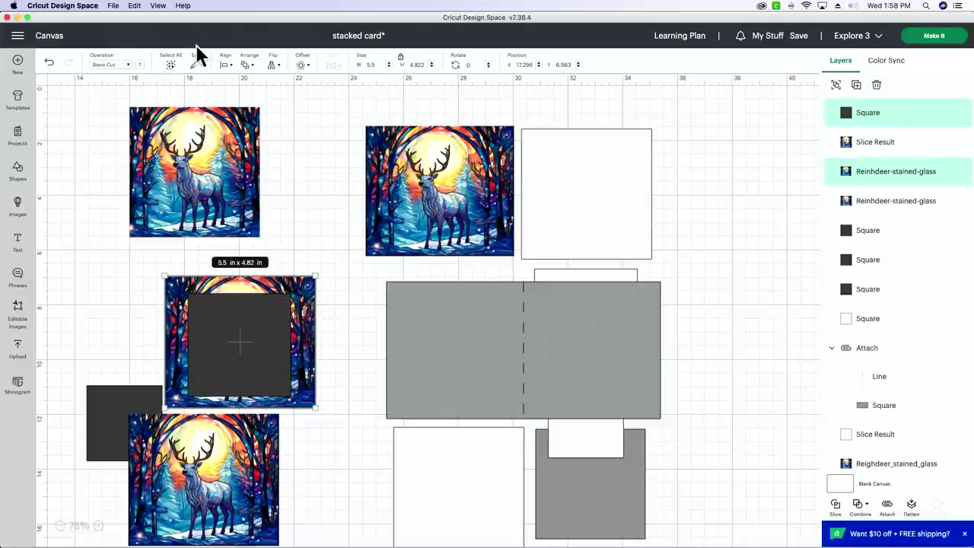
click(232, 69)
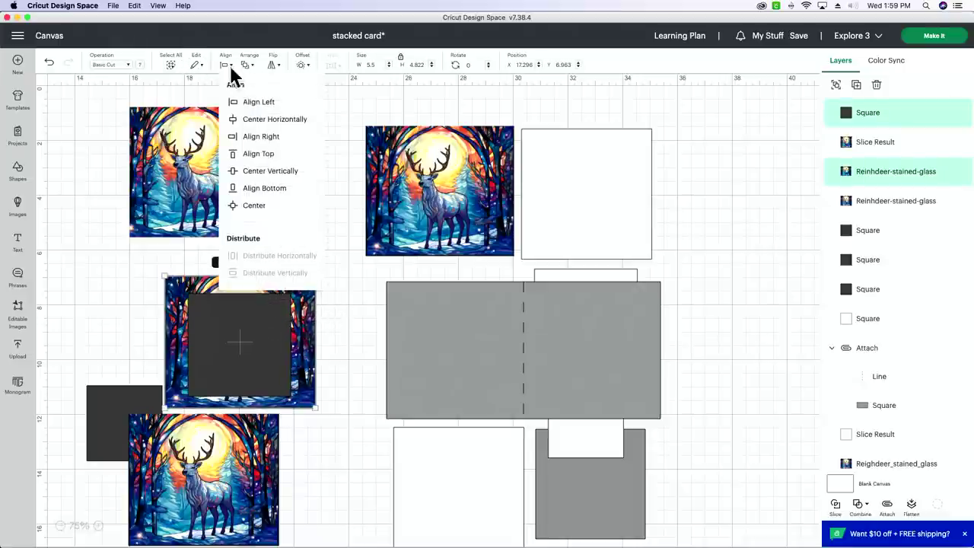
click(269, 205)
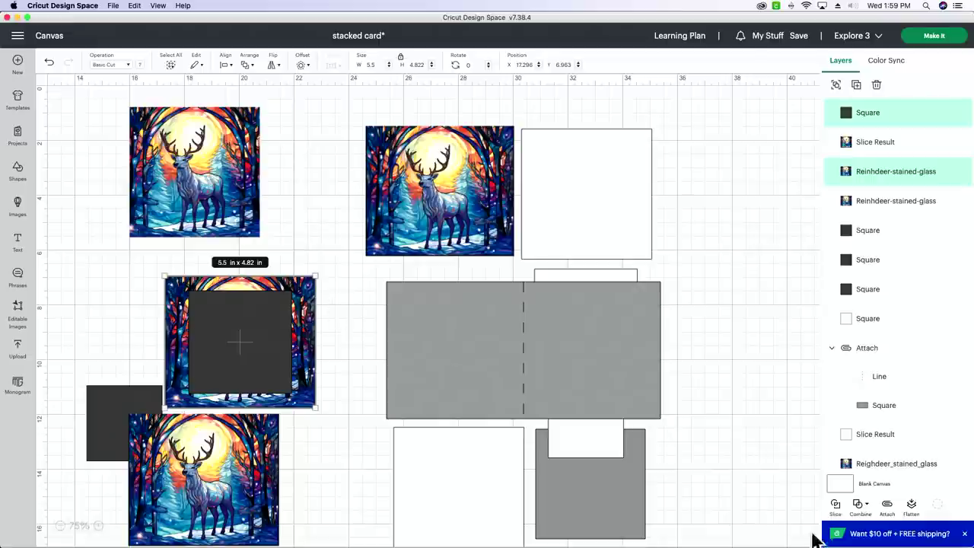
click(836, 506)
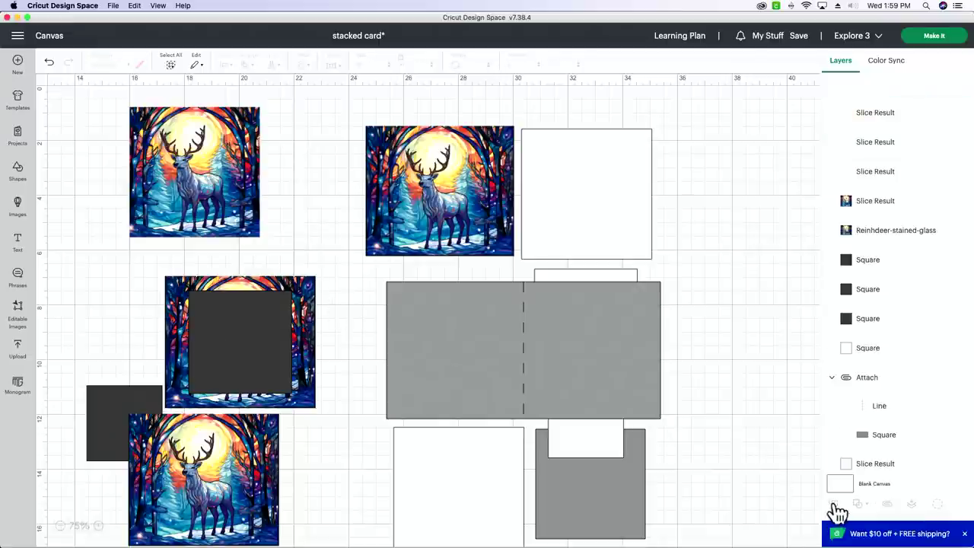
Step: Delete the leftovers of the second slice and move the 3.75 in reindeer crop below the 4.75 in one
click(304, 364)
key(Delete)
click(274, 363)
key(Delete)
drag(274, 363, 213, 343)
Step: Bring the black 2.75 in square to the front, center it on the third reindeer image and slice them
click(96, 413)
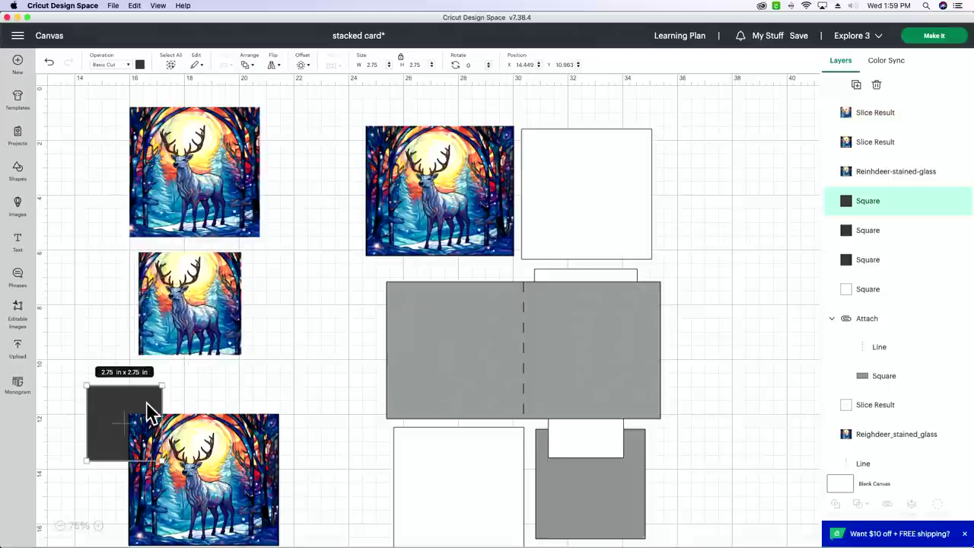
click(248, 66)
click(283, 86)
drag(110, 418, 196, 476)
drag(304, 450, 190, 516)
click(235, 65)
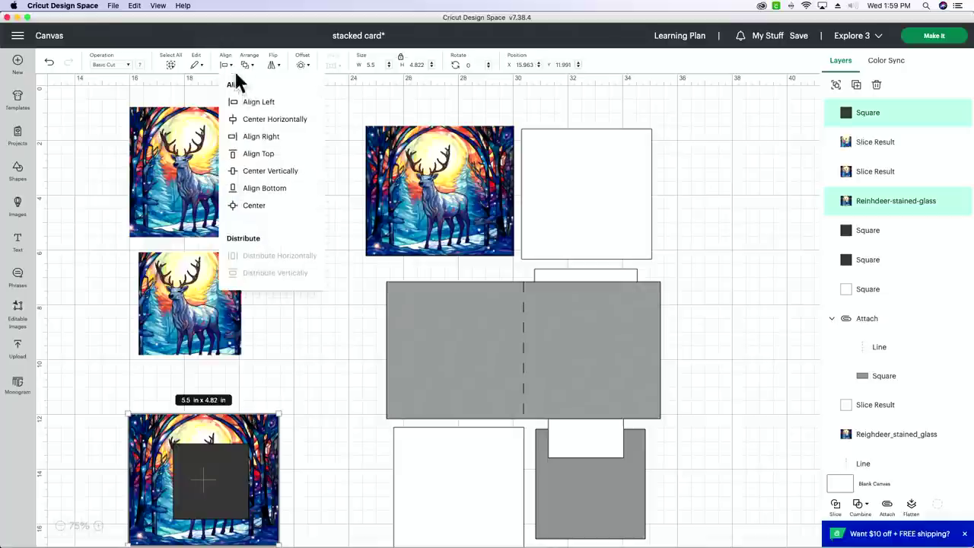
click(259, 207)
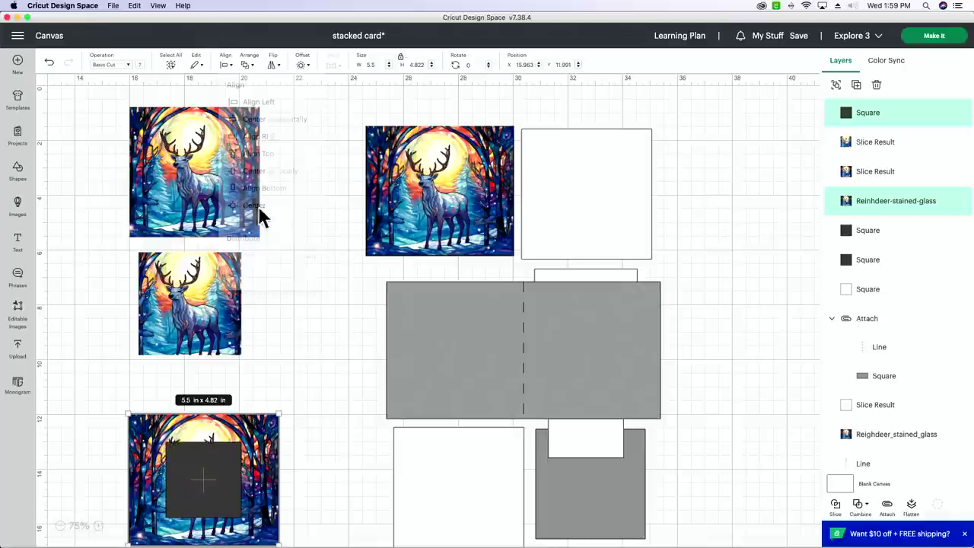
click(836, 513)
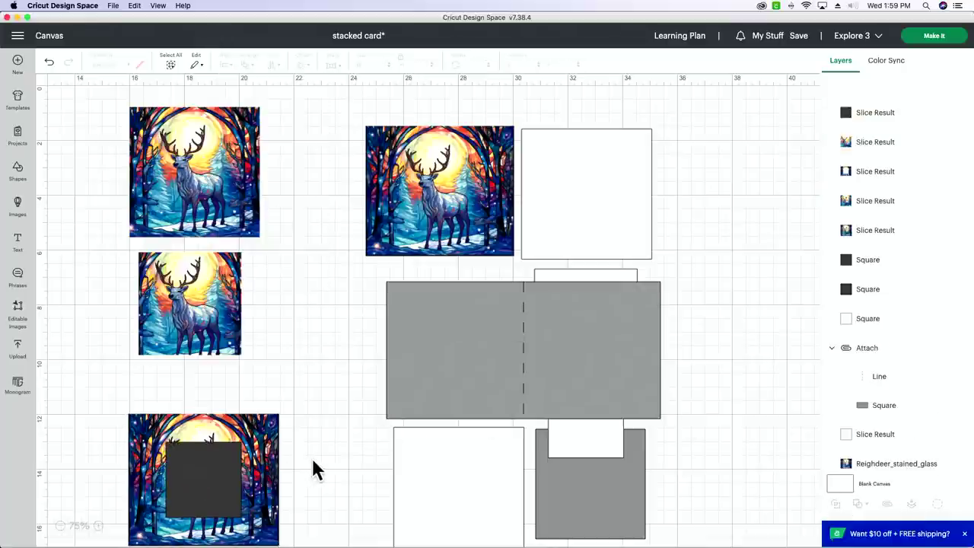
Step: Delete the leftovers of the third slice and move the 2.75 in reindeer crop below the 3.75 in one
click(264, 495)
key(Delete)
drag(220, 503, 276, 487)
key(Delete)
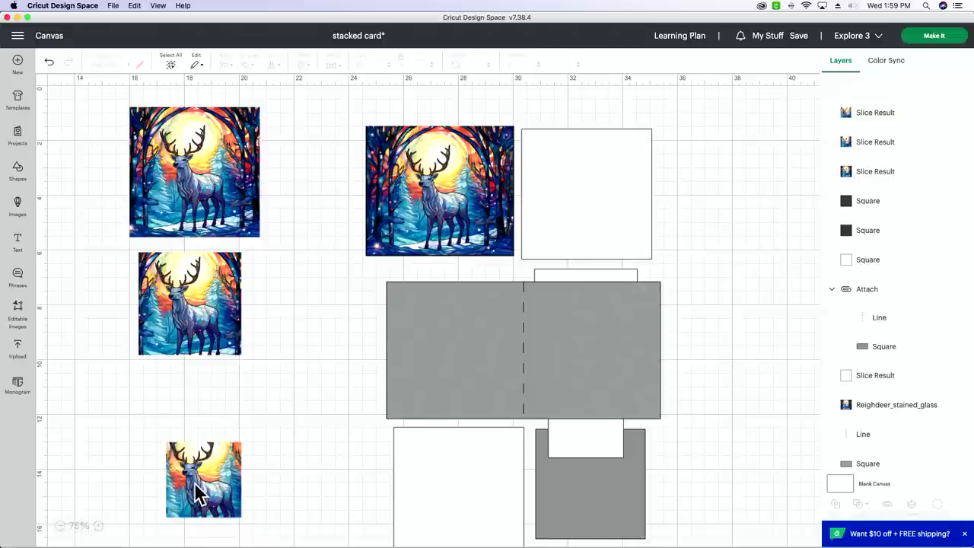
drag(197, 491, 179, 422)
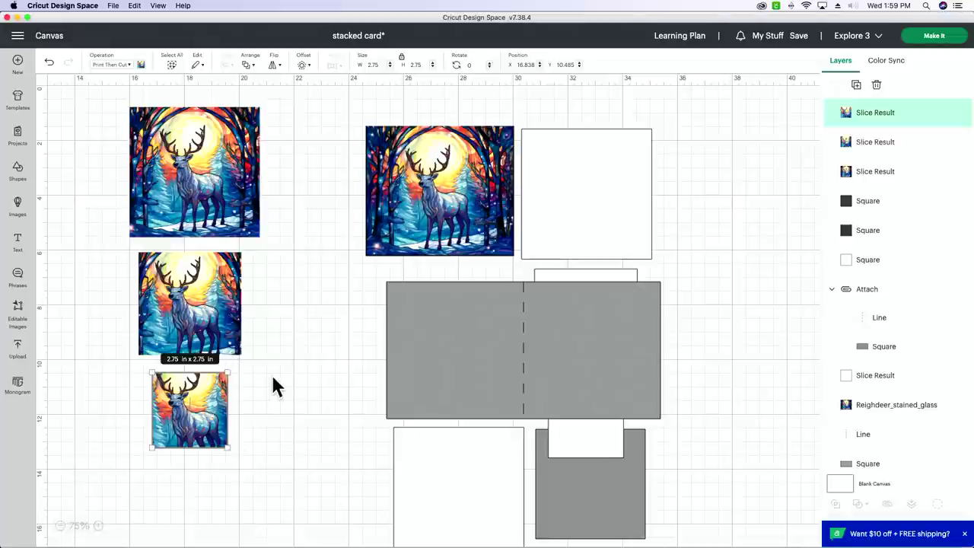
Step: Select the three cropped reindeer squares and move them together closer to the new card base and mat squares
scroll(273, 378, left, 5)
drag(465, 247, 362, 411)
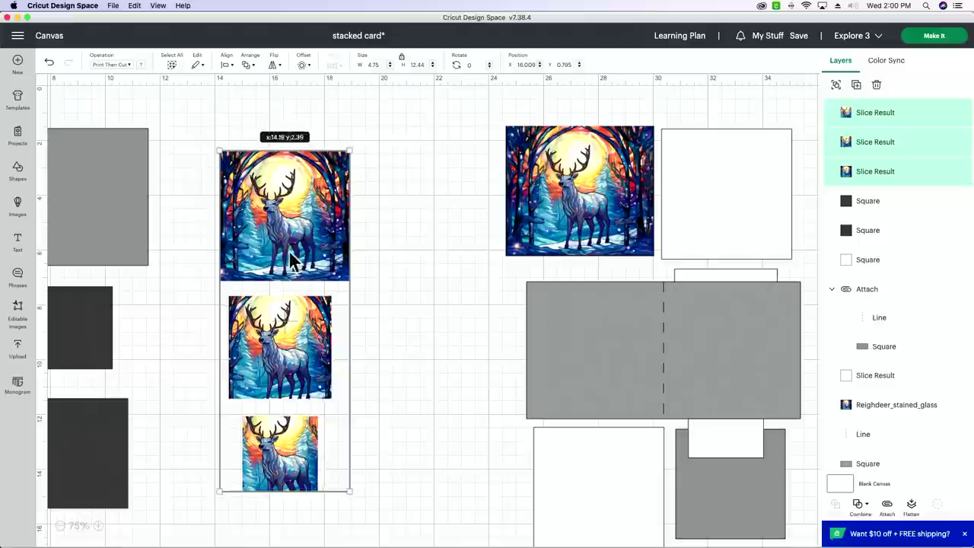
drag(292, 259, 265, 250)
Step: Group the old example card pieces beside the new design and hide the group
drag(419, 152, 809, 454)
click(835, 85)
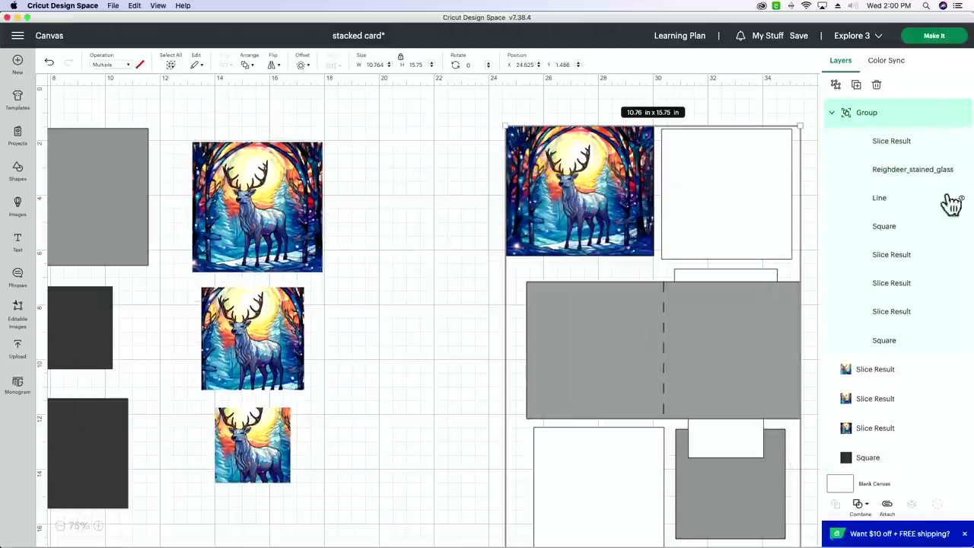
click(962, 113)
scroll(639, 221, right, 10)
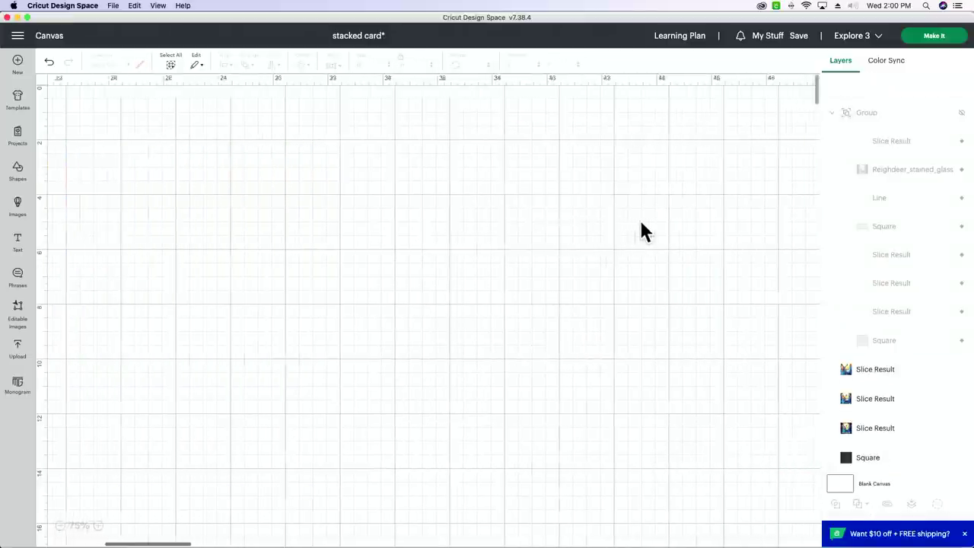
scroll(642, 222, left, 15)
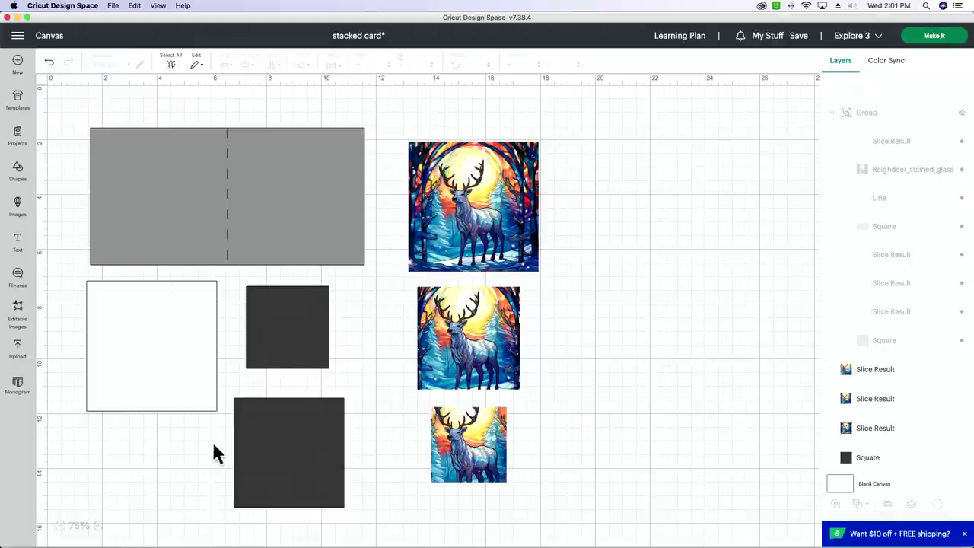
Step: Send the stacked card project to the mat preview and space the two smaller reindeer images apart on the Print Then Cut mat
click(171, 379)
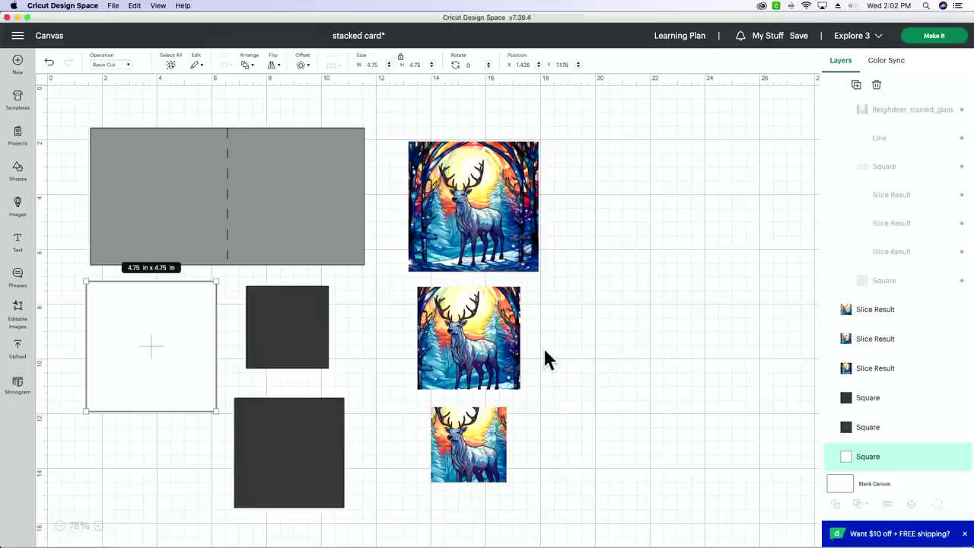
click(934, 36)
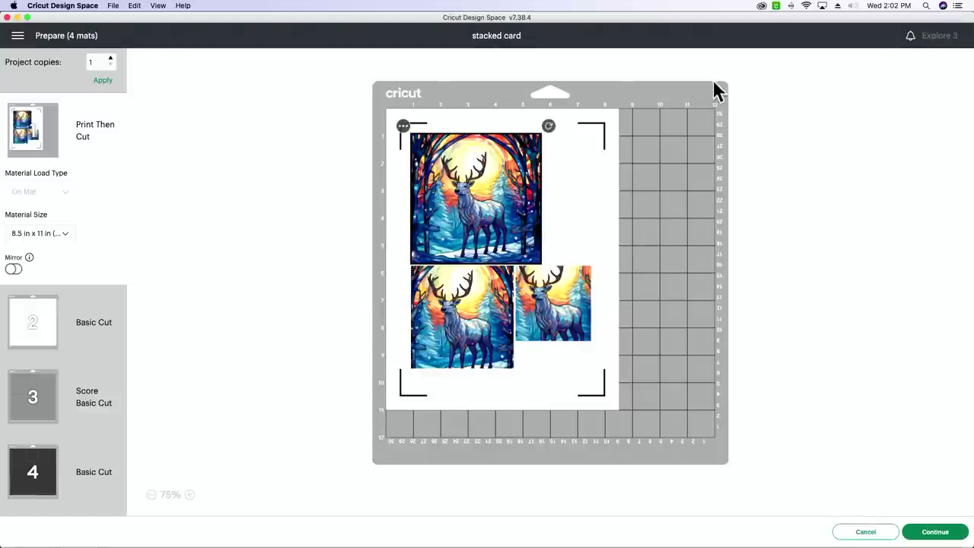
drag(462, 304, 458, 310)
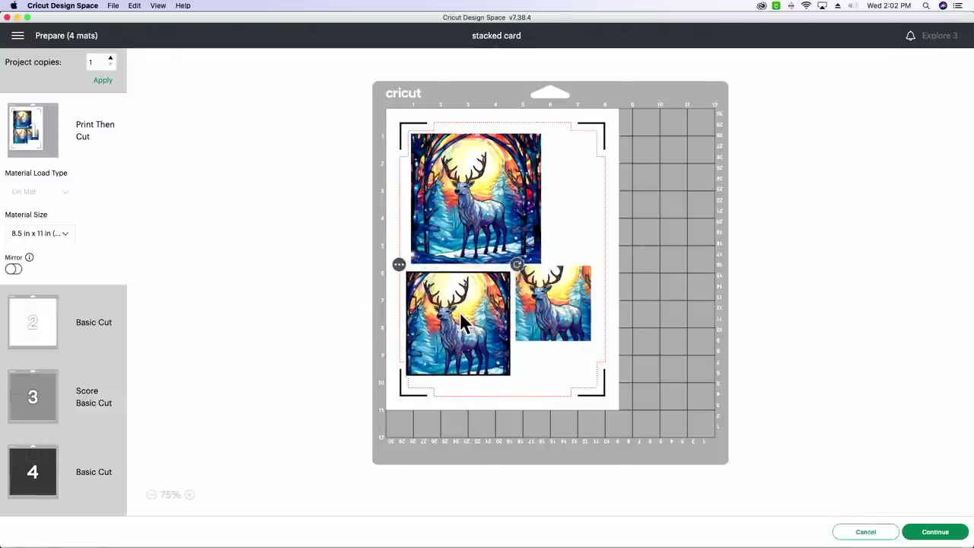
drag(555, 297, 560, 306)
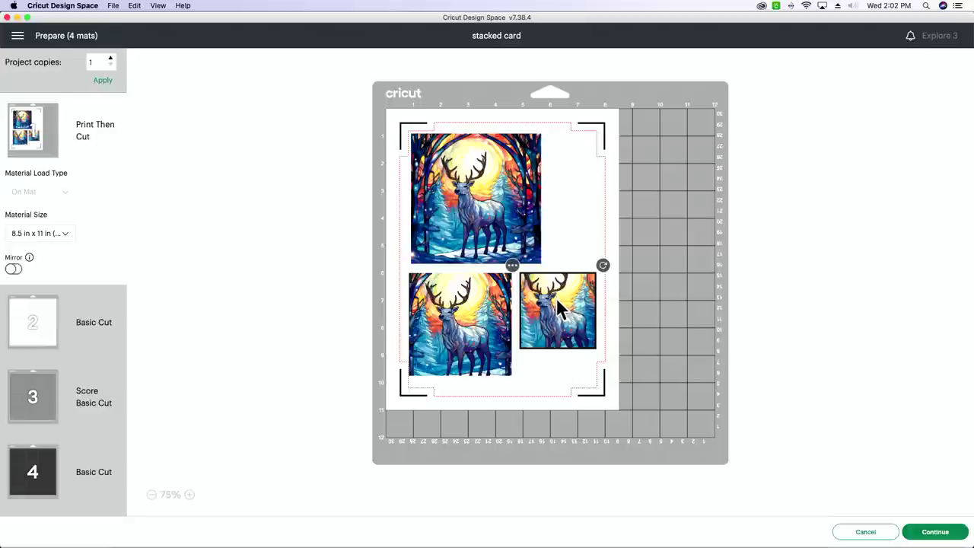
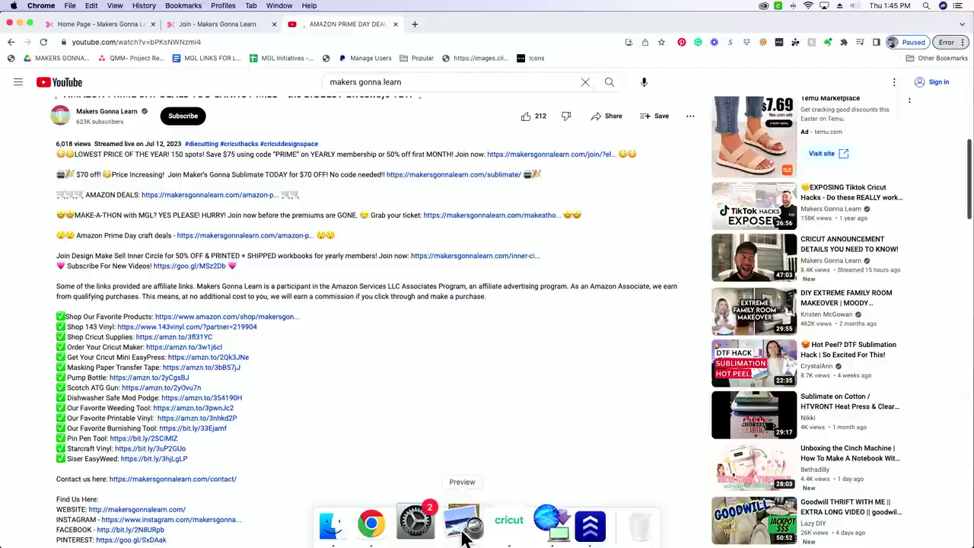
Step: Switch to Cricut Design Space, start a new project replacing the unsaved Car Charm design, and open the shapes library
click(496, 523)
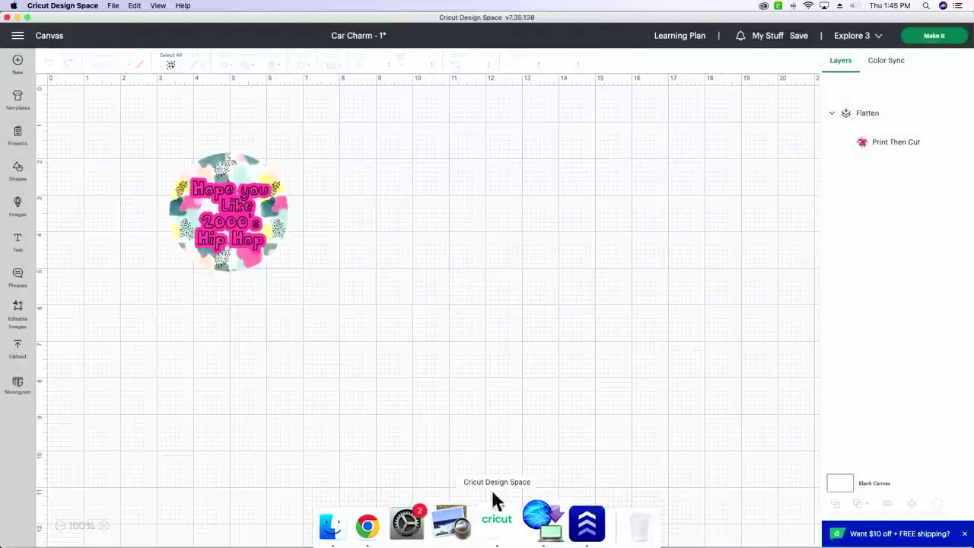
click(21, 64)
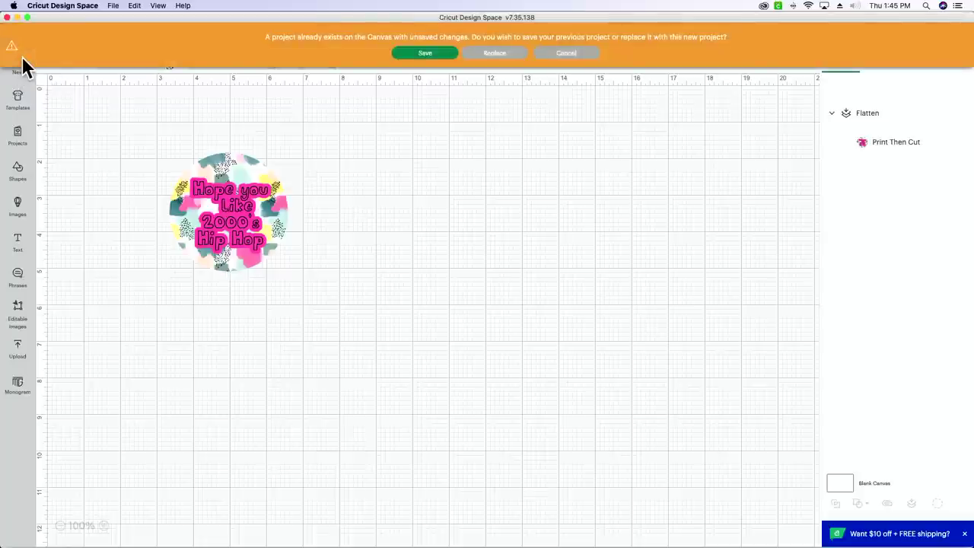
click(491, 55)
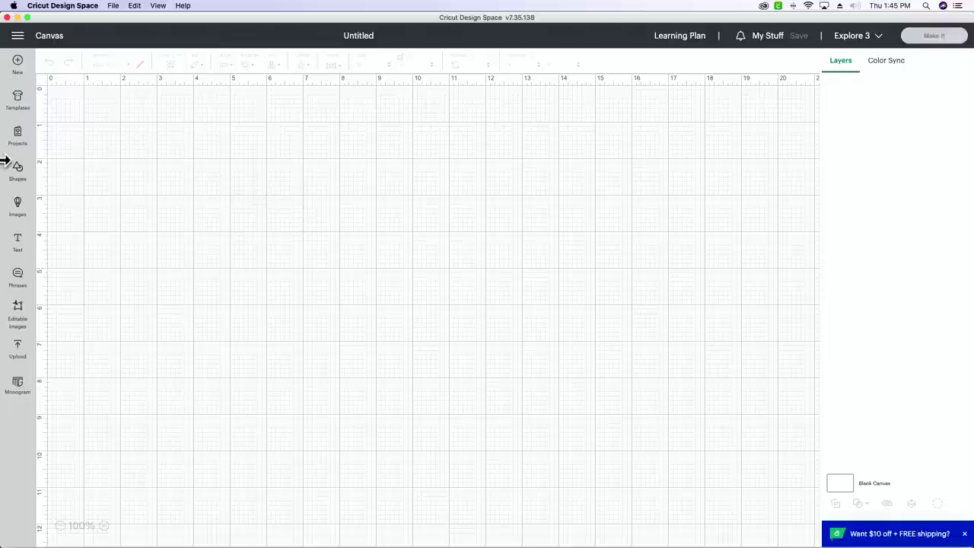
click(17, 172)
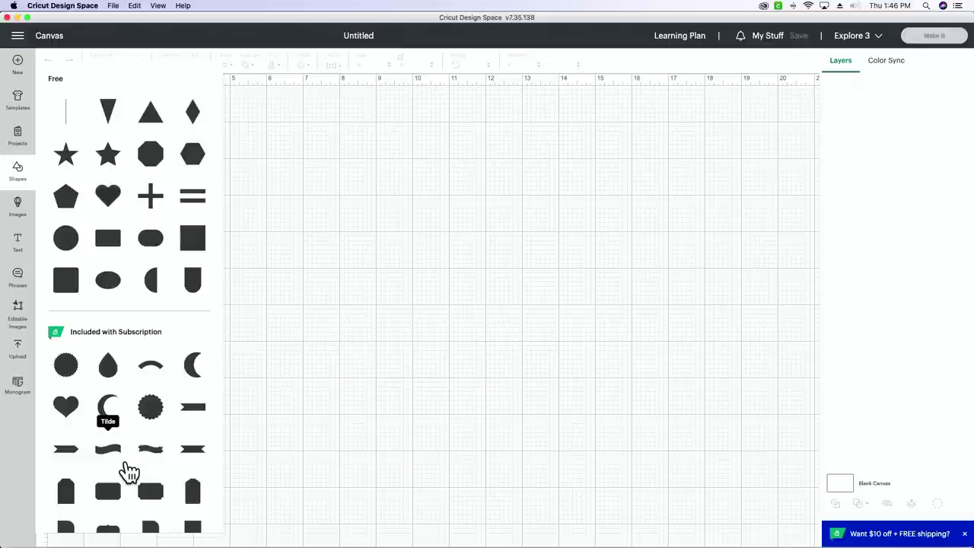
Step: Insert a circle from the free shapes and set its width to 4 in with proportions locked
click(64, 238)
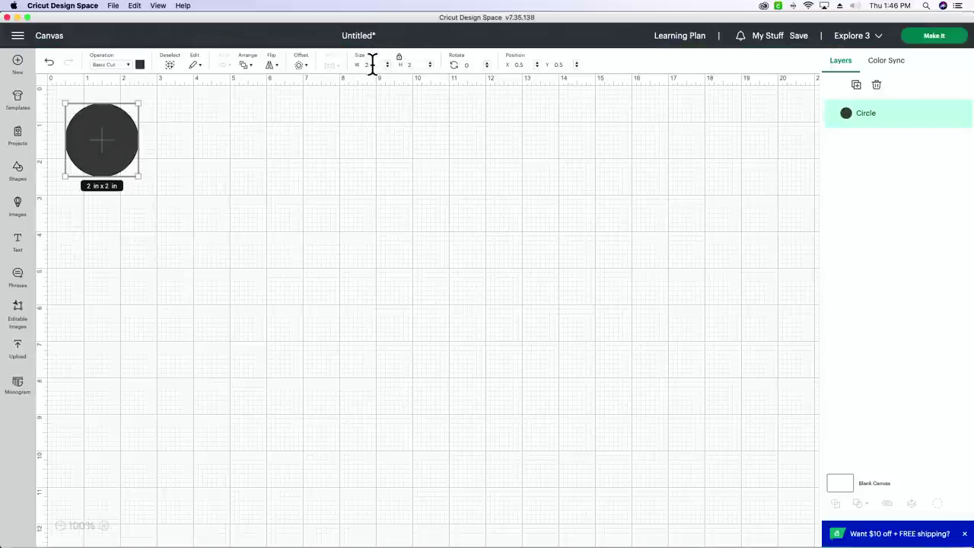
click(370, 64)
text(4)
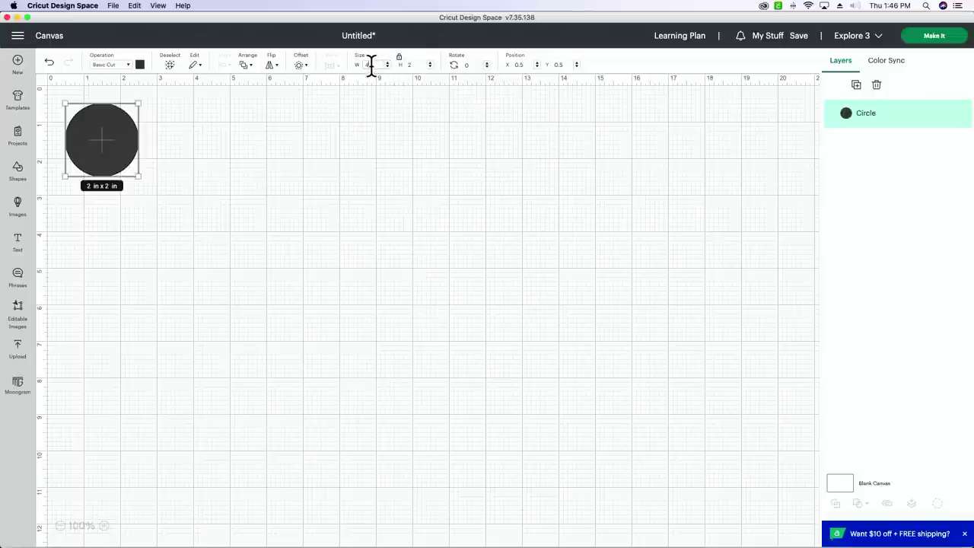
key(Tab)
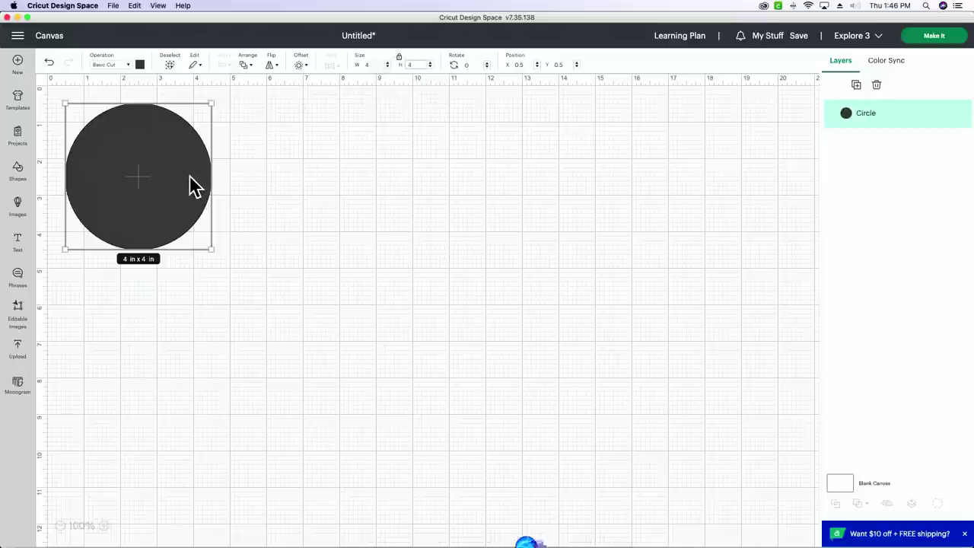
Step: Move the circle to about X 2.2, Y 1.6 in, change its material color to white, and deselect it
drag(191, 185, 256, 227)
click(140, 66)
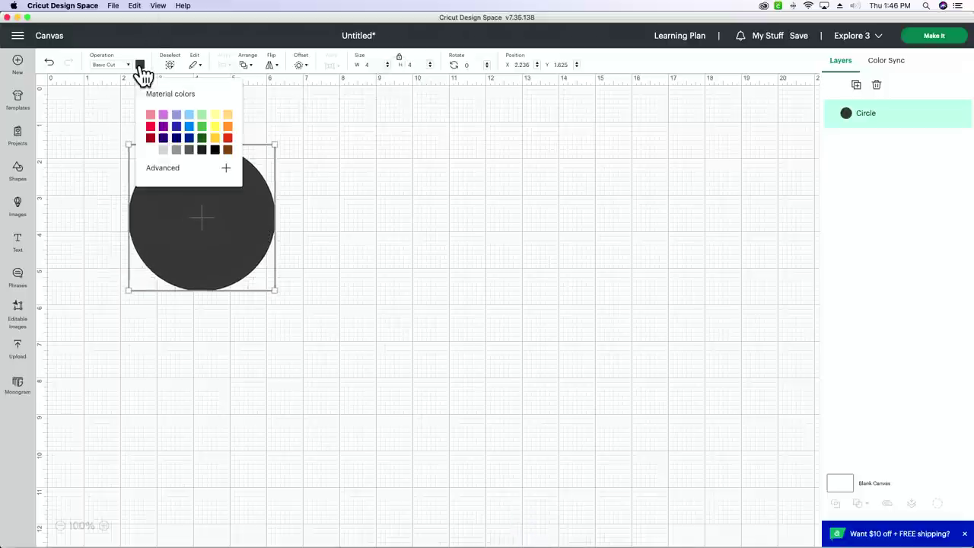
click(150, 150)
click(446, 198)
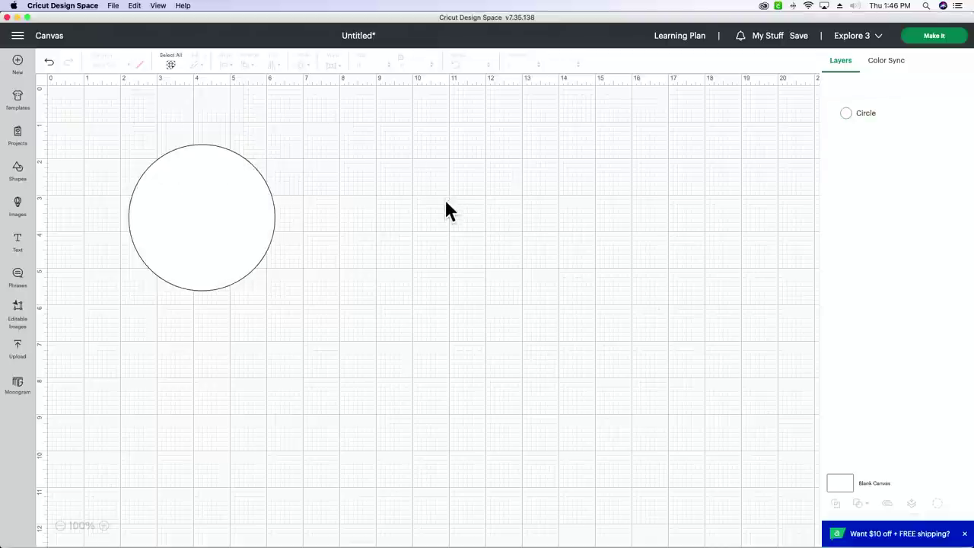
Step: Enlarge the canvas view to 250% and center the white circle in it
click(104, 527)
click(105, 527)
click(104, 527)
scroll(116, 391, left, 5)
scroll(114, 392, up, 2)
scroll(114, 406, up, 2)
click(103, 526)
click(104, 527)
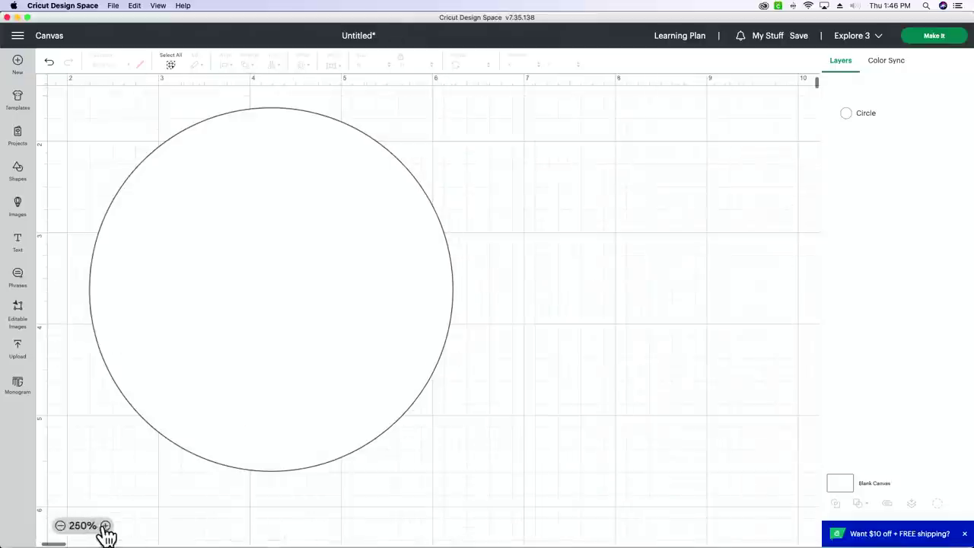
scroll(152, 485, left, 5)
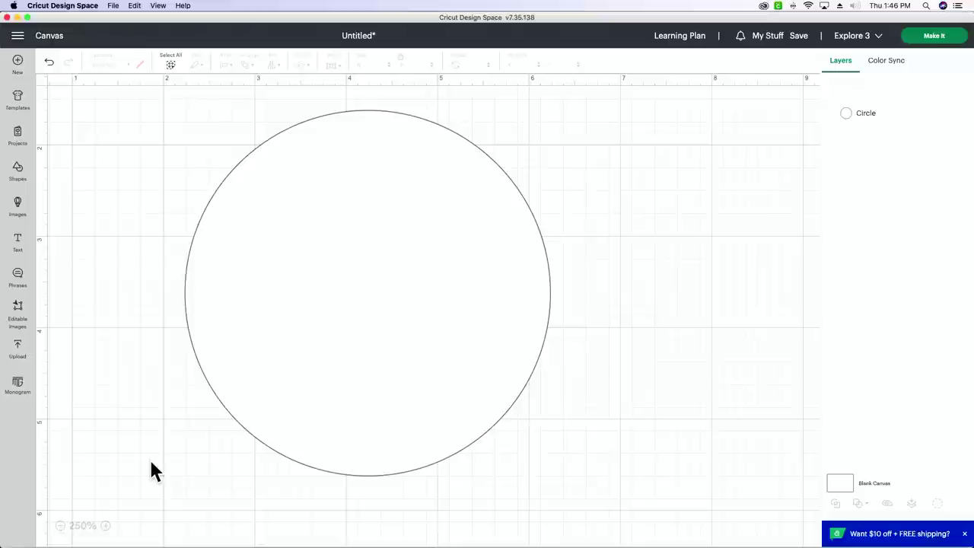
Step: Switch to Chrome and open the Cut Files library on the Makers Gonna Learn website
mouse_move(392, 540)
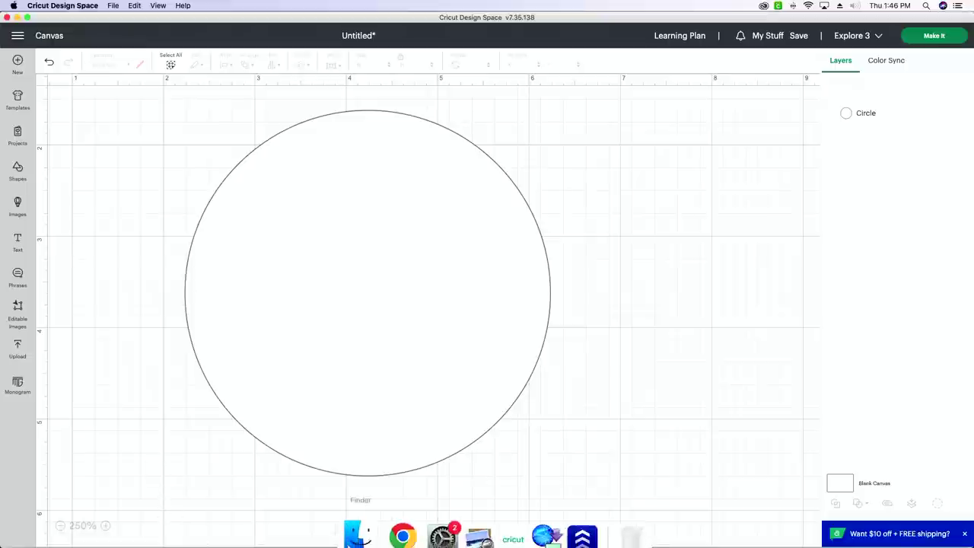
click(389, 526)
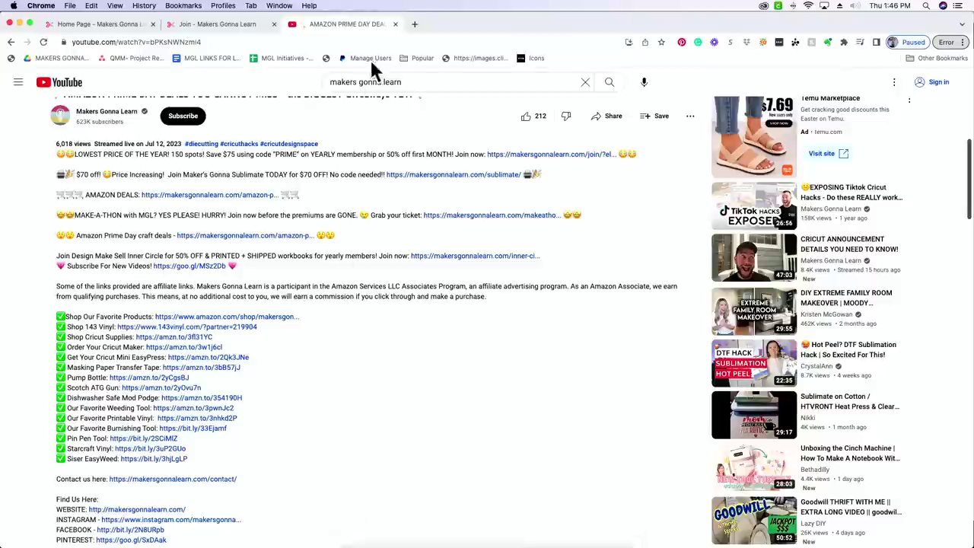
click(236, 29)
click(99, 23)
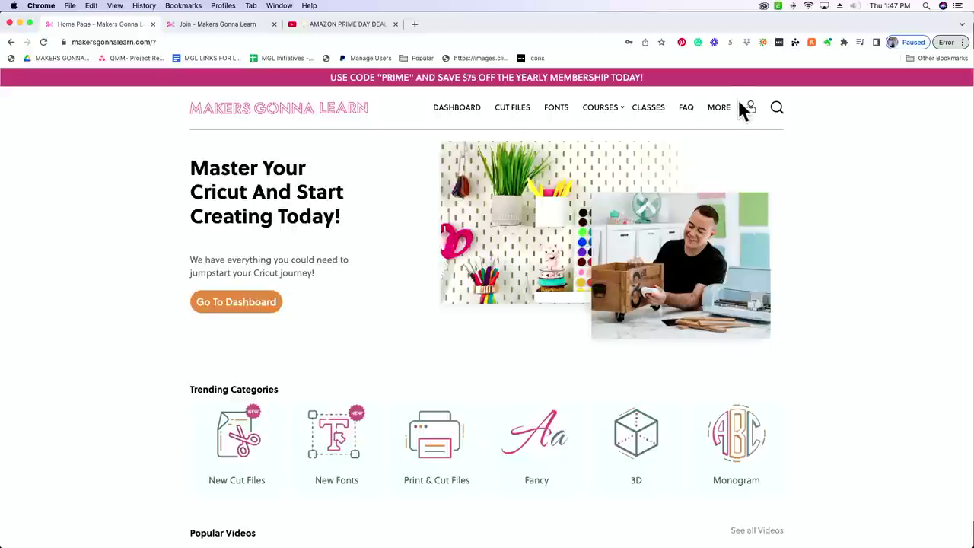
mouse_move(750, 111)
click(525, 118)
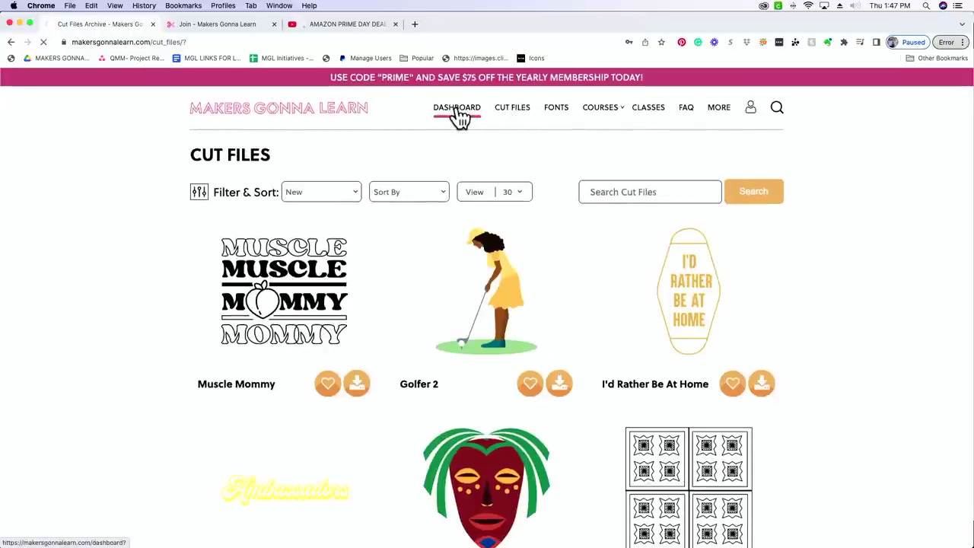
click(460, 114)
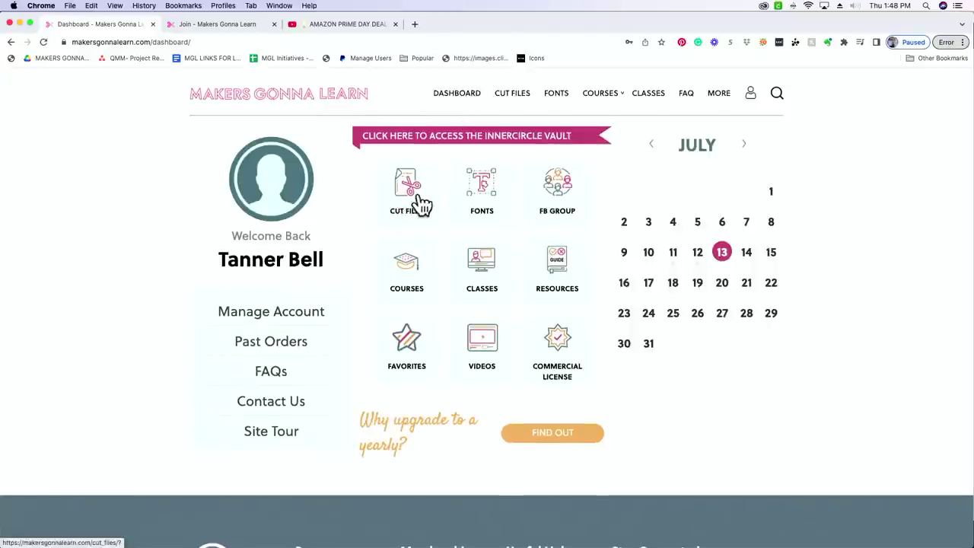
click(524, 100)
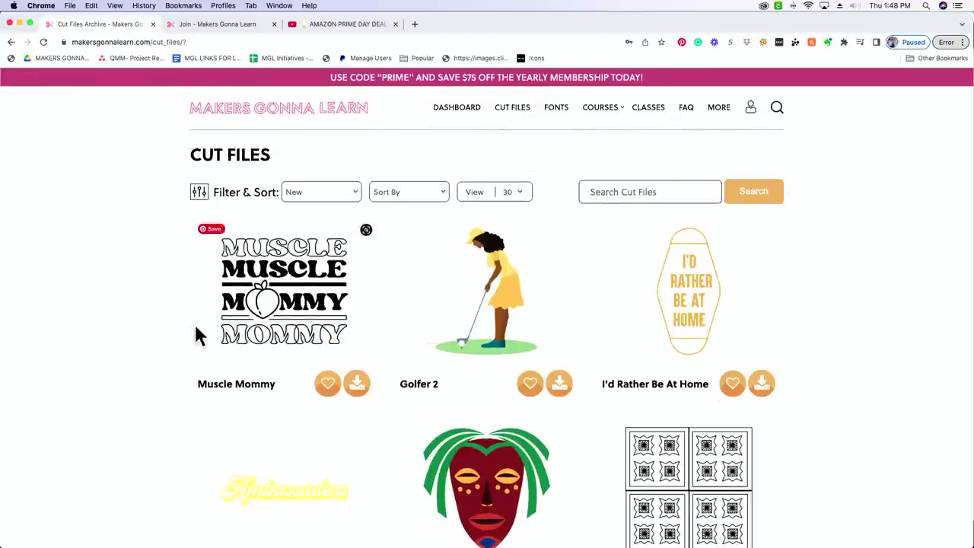
Step: Look through the first page of new cut files, then return to the filters above them
scroll(152, 341, down, 10)
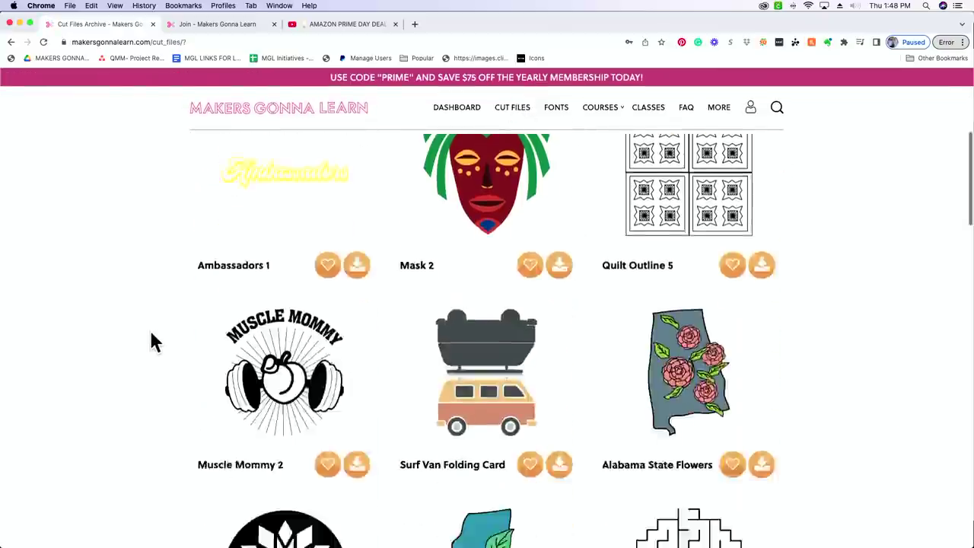
scroll(152, 341, down, 9)
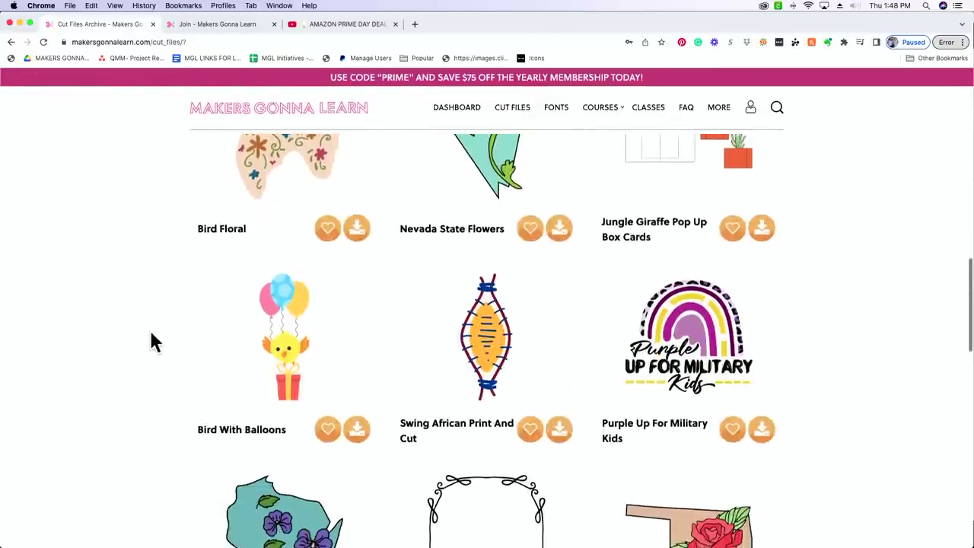
scroll(153, 342, down, 6)
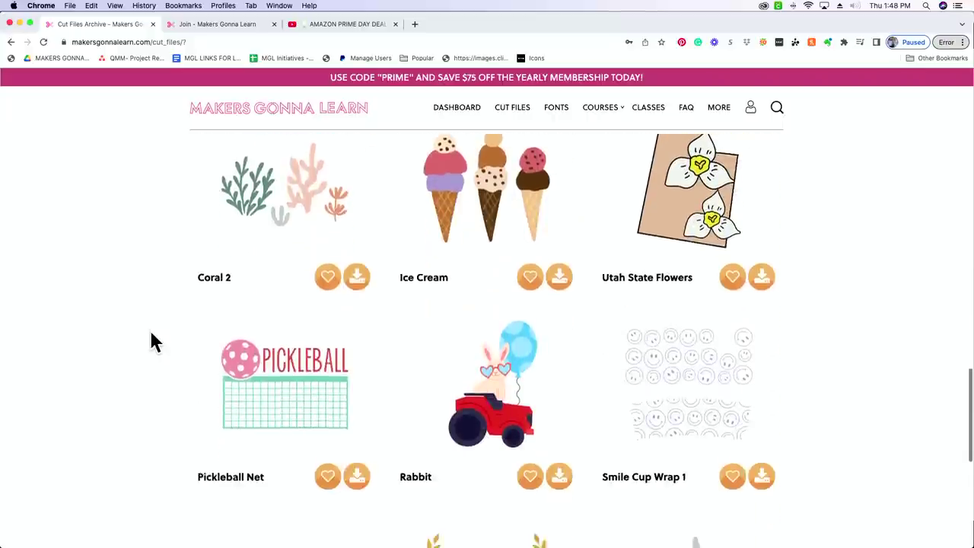
scroll(838, 267, up, 2)
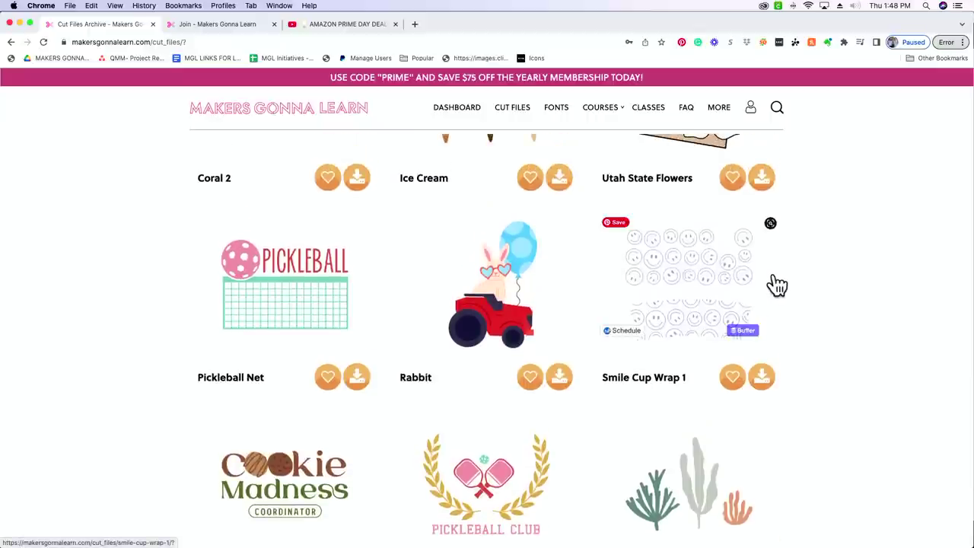
scroll(858, 303, down, 3)
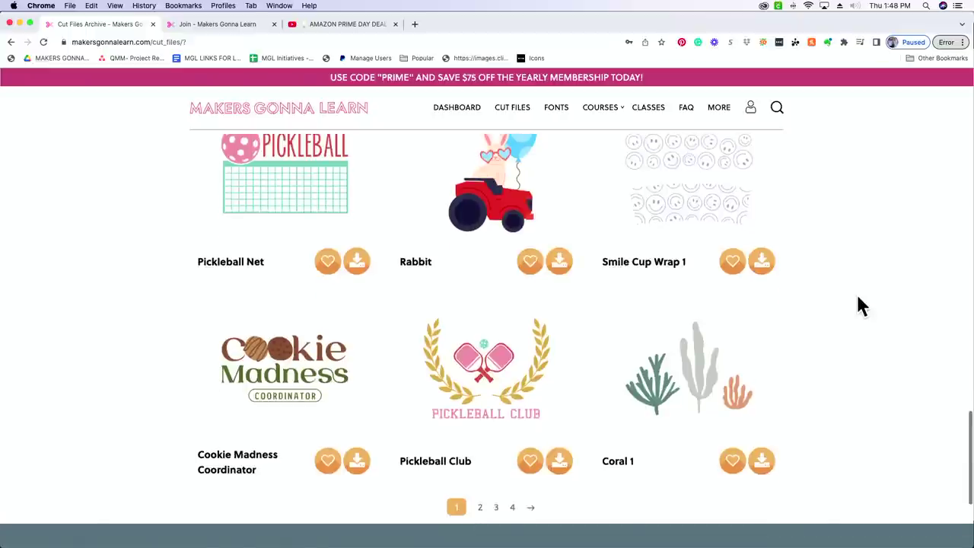
scroll(860, 304, down, 1)
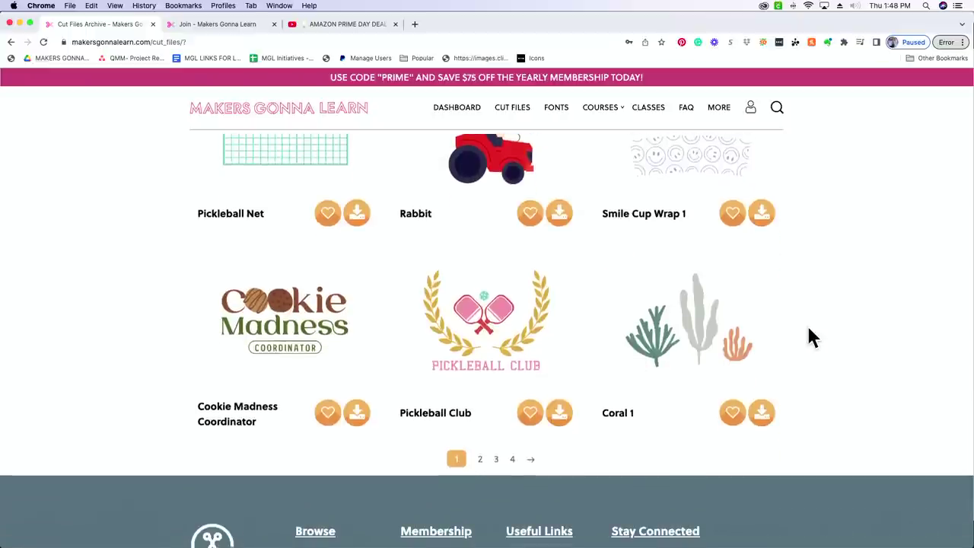
scroll(810, 336, up, 3)
scroll(811, 336, up, 10)
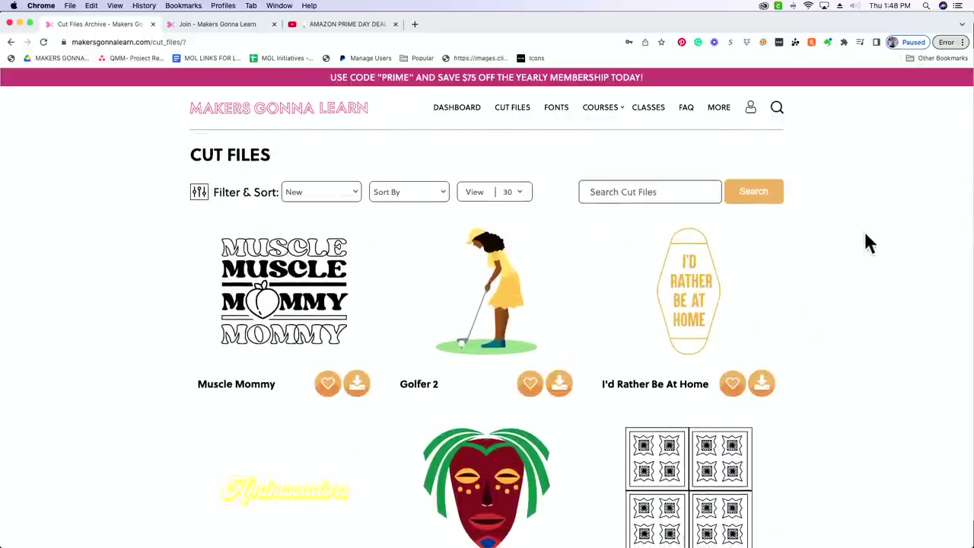
Step: Filter the cut files by the Christmas category and run the search
click(332, 197)
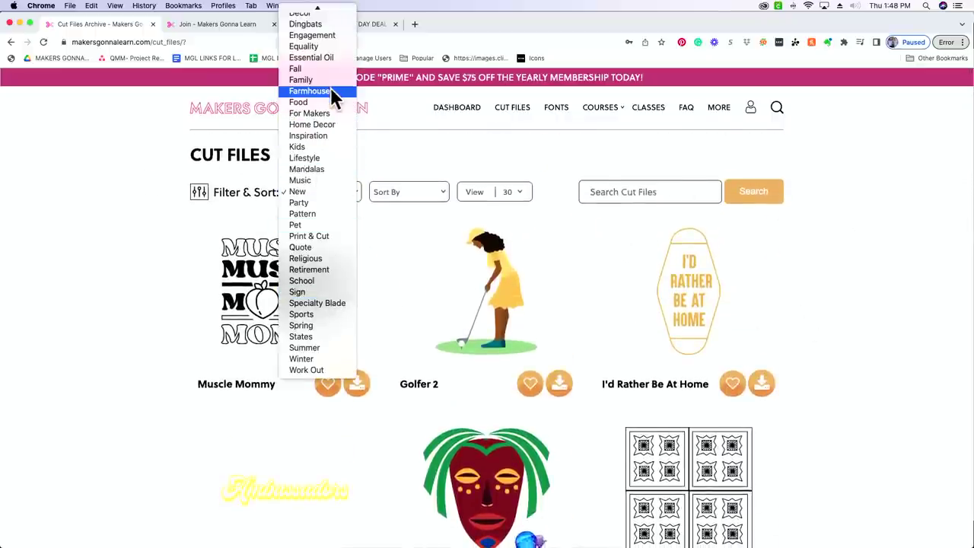
click(351, 189)
click(351, 188)
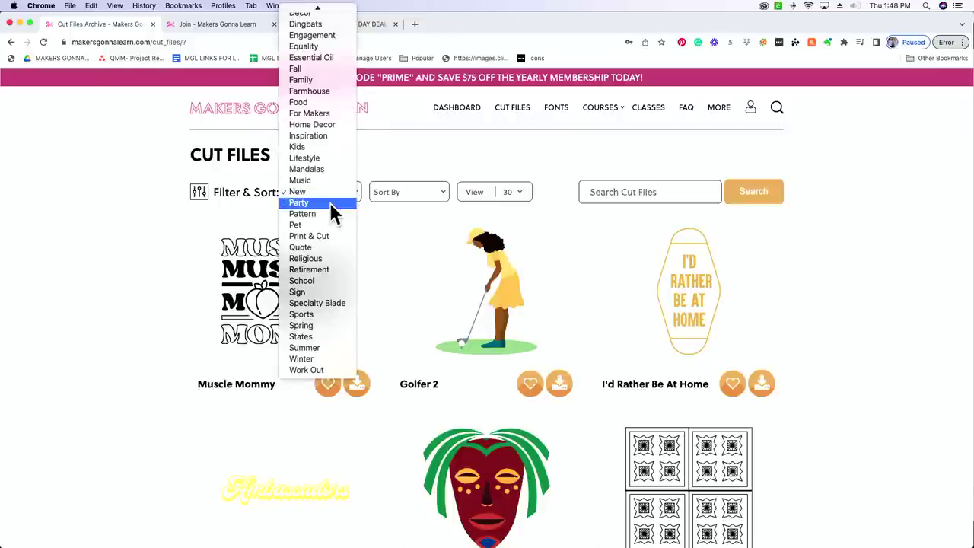
scroll(330, 202, up, 5)
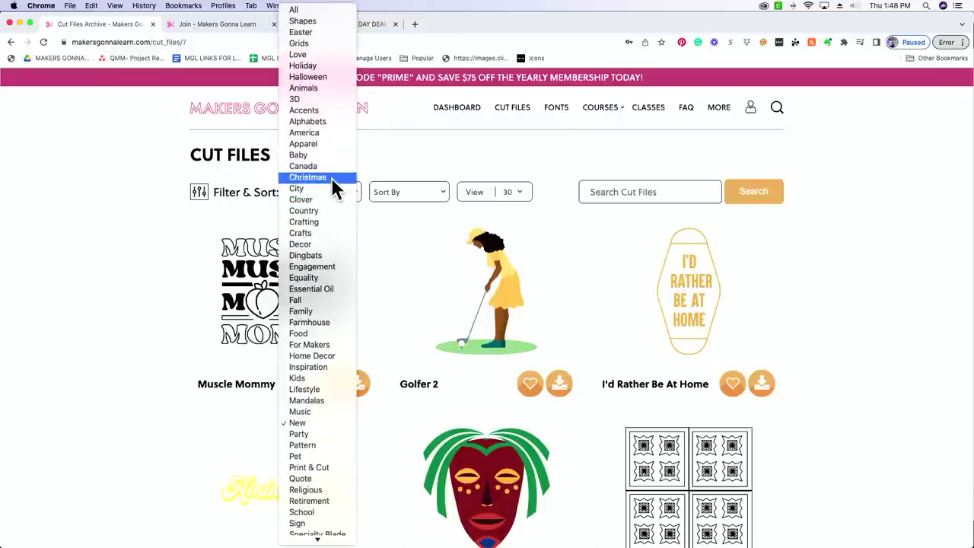
click(331, 177)
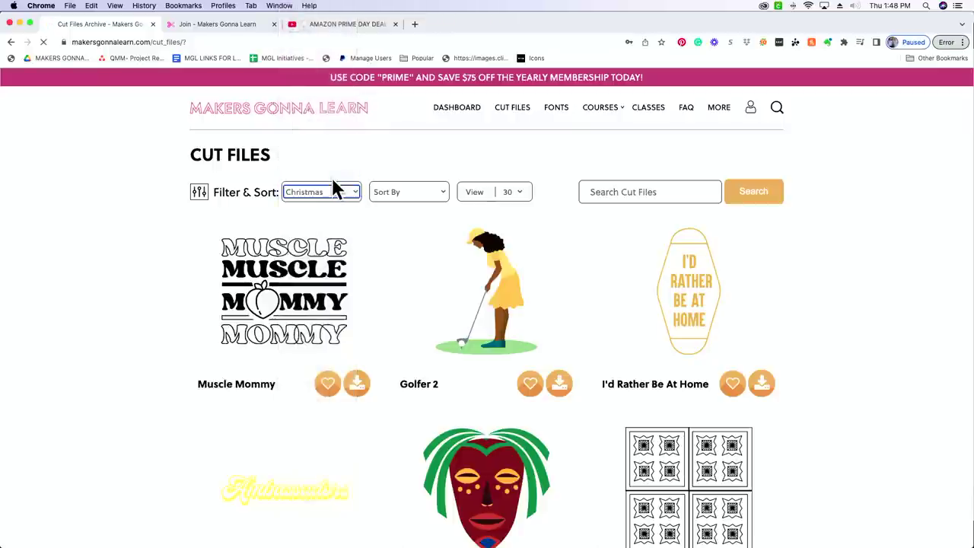
click(736, 199)
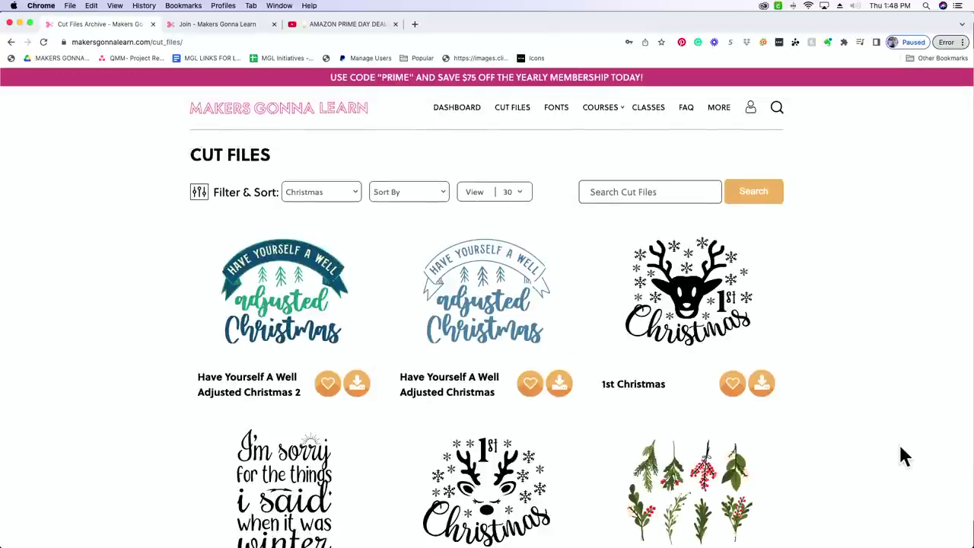
Step: Examine the designs on the first page of Christmas cut files for one suited to the circle
scroll(903, 455, down, 10)
scroll(903, 455, down, 10)
scroll(903, 455, down, 10)
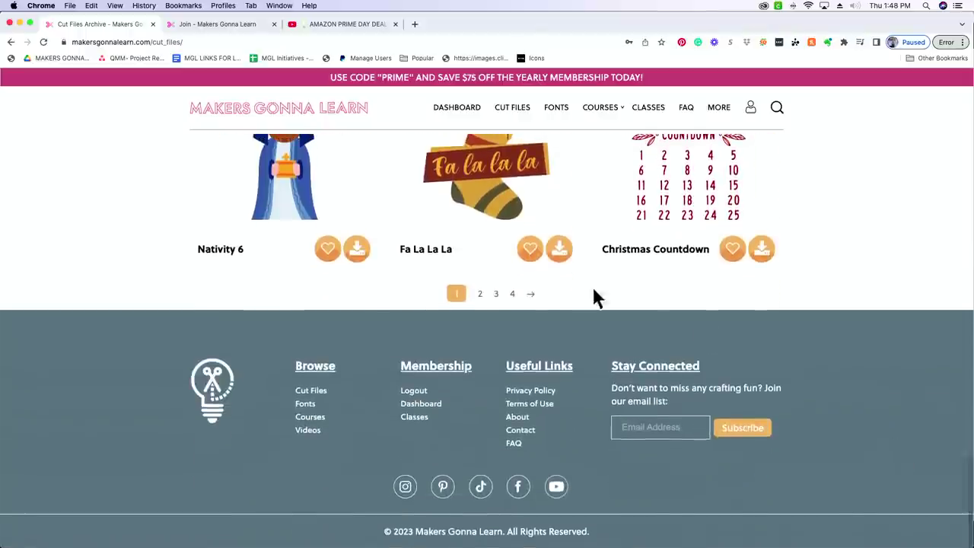
scroll(586, 309, up, 1)
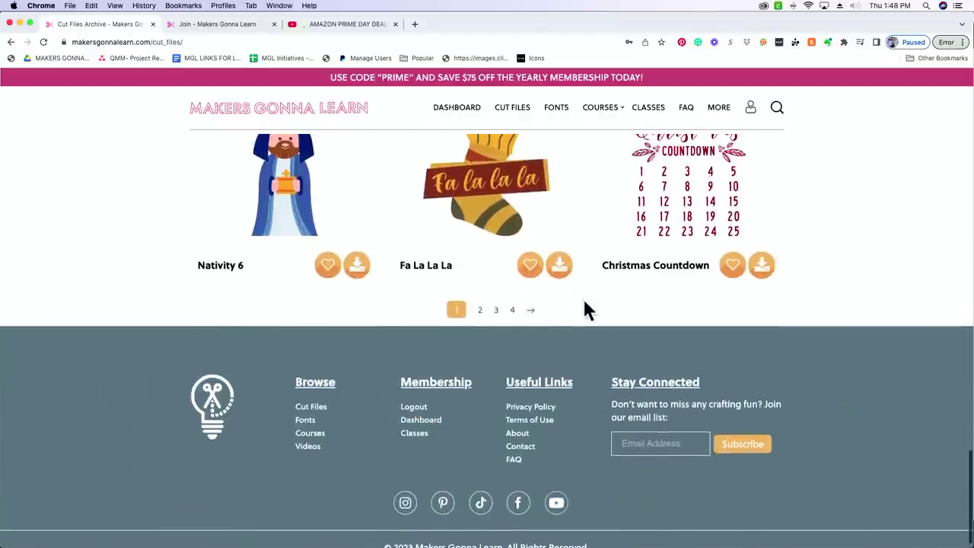
scroll(586, 310, up, 3)
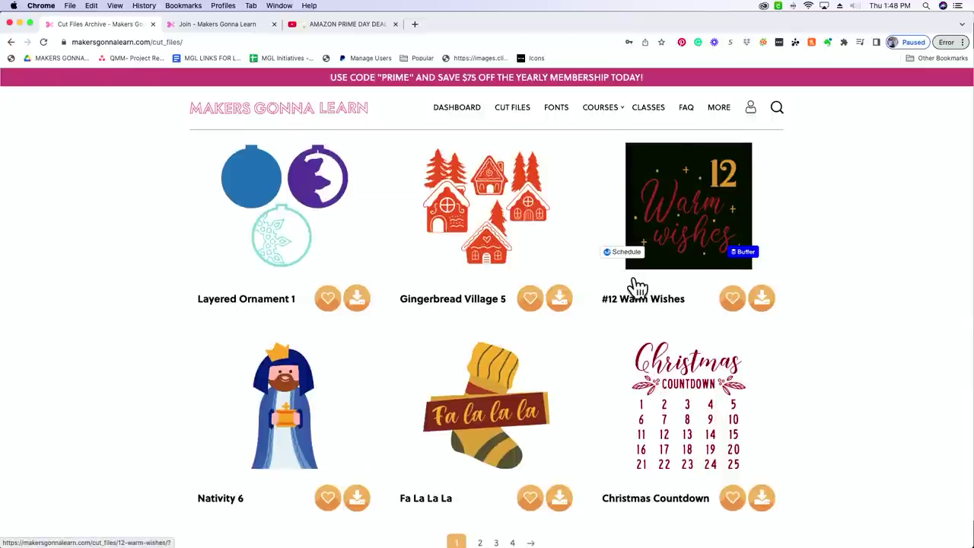
scroll(635, 283, up, 2)
scroll(638, 288, up, 10)
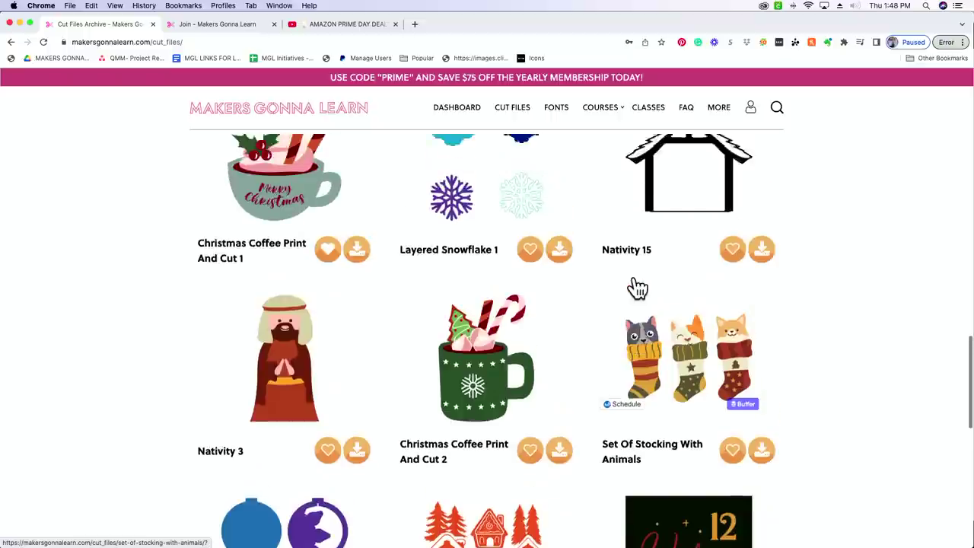
scroll(636, 286, up, 2)
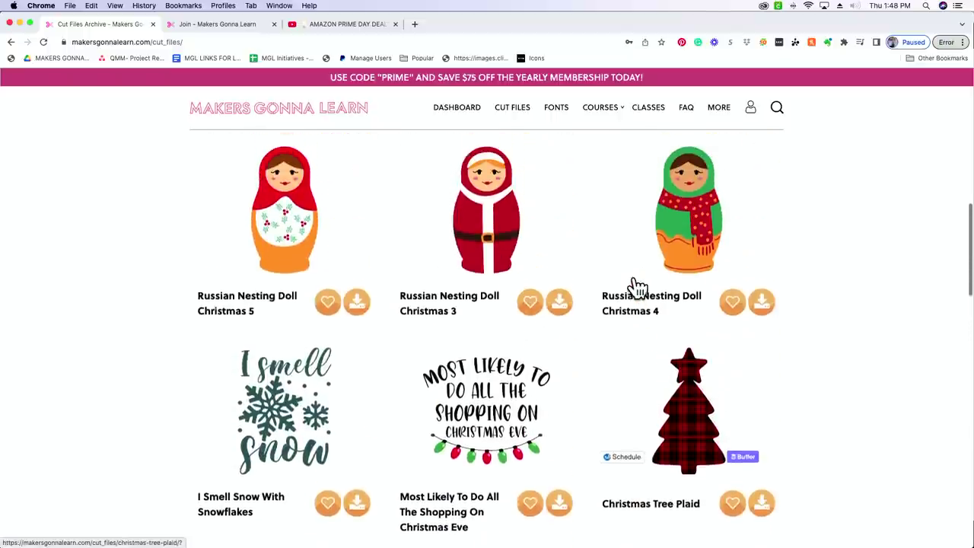
scroll(597, 316, up, 3)
scroll(596, 316, up, 7)
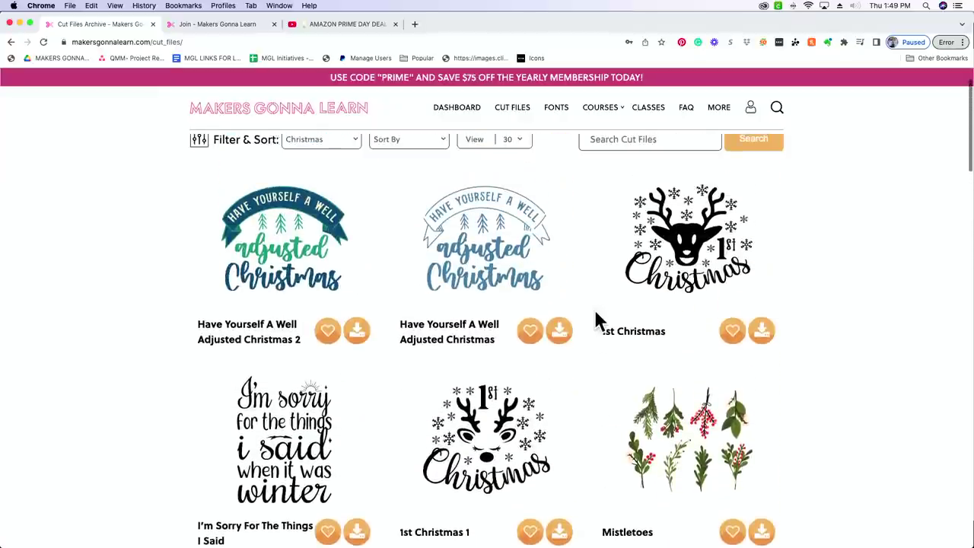
Step: Open the second page of Christmas cut files, look through its designs, and continue to the third page
scroll(836, 295, down, 2)
scroll(835, 299, down, 13)
scroll(833, 301, down, 5)
click(479, 312)
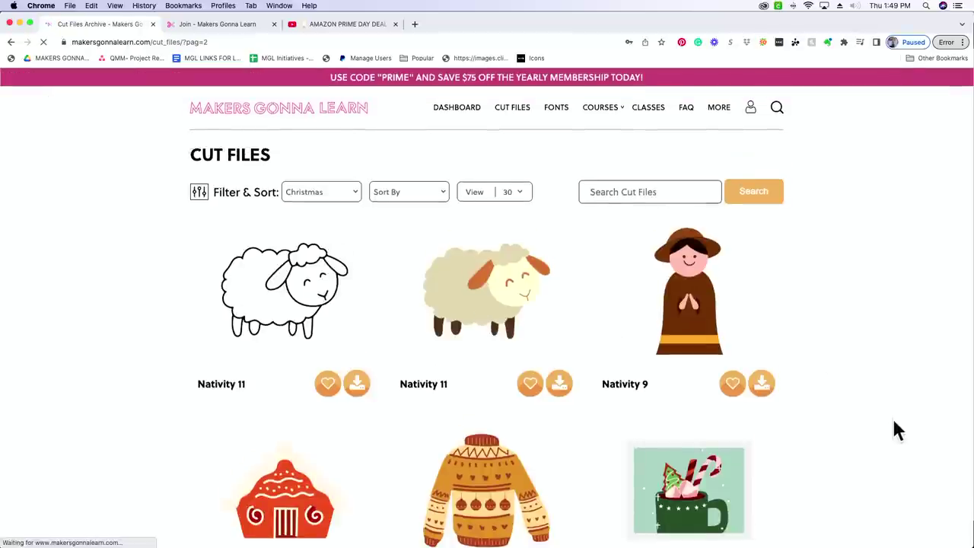
scroll(889, 406, down, 8)
scroll(897, 439, down, 8)
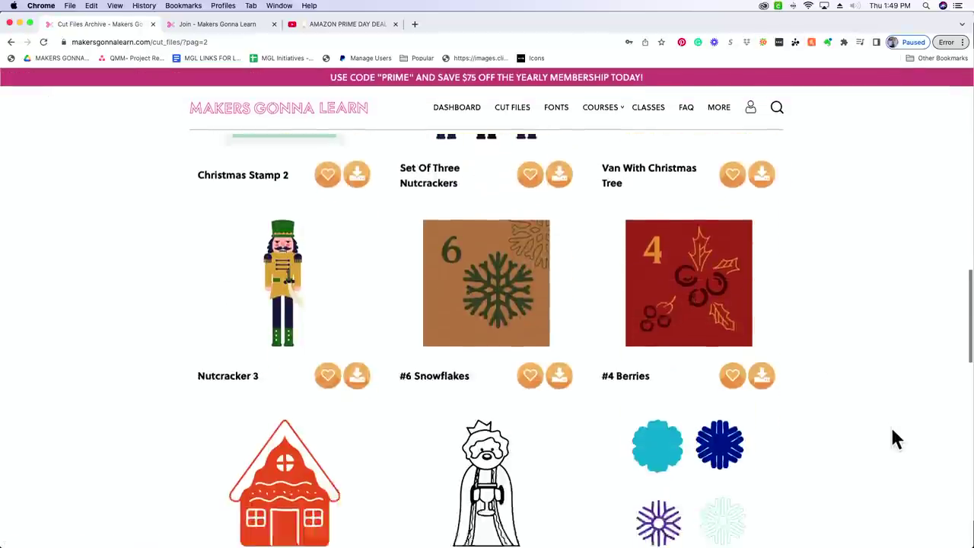
scroll(898, 436, down, 4)
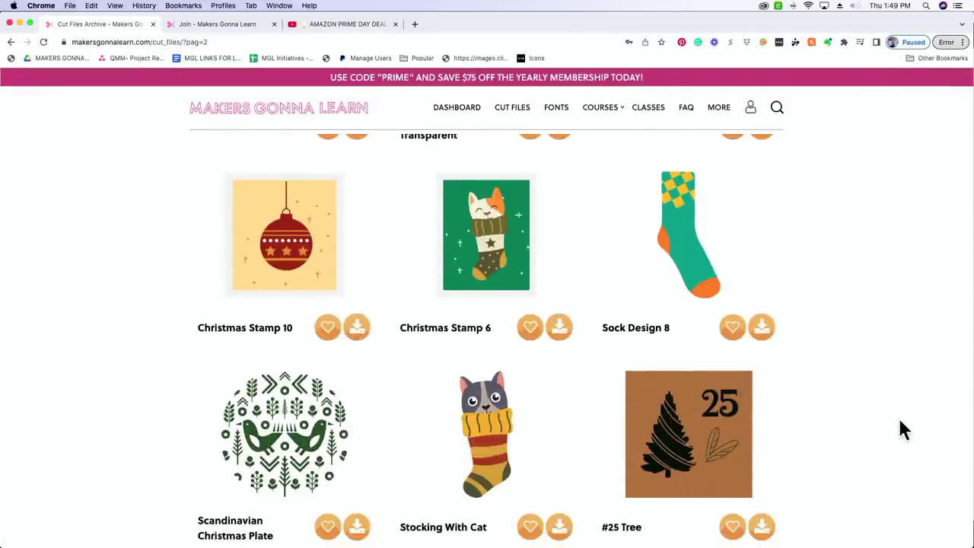
scroll(901, 430, down, 4)
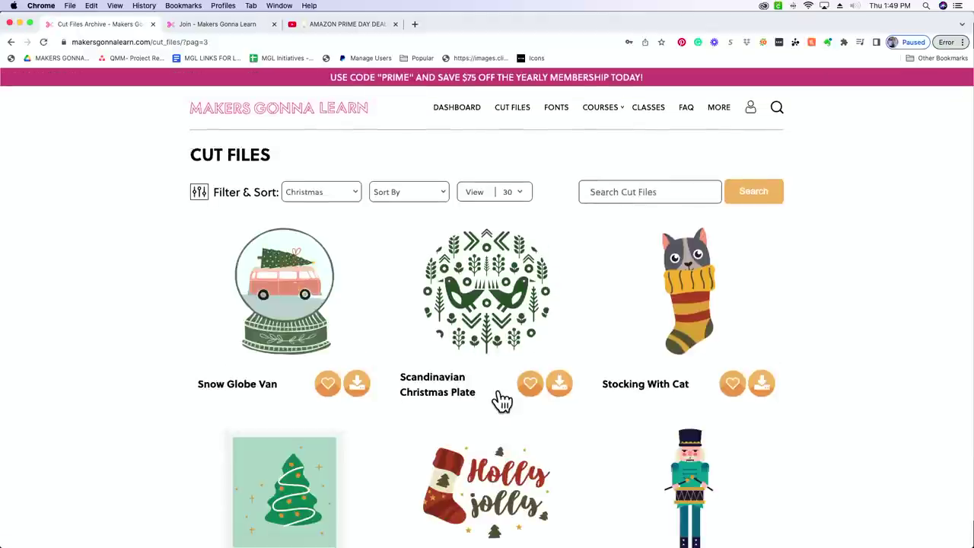
Step: Look through the designs on the third page of Christmas cut files and continue to the fourth page
scroll(500, 397, down, 7)
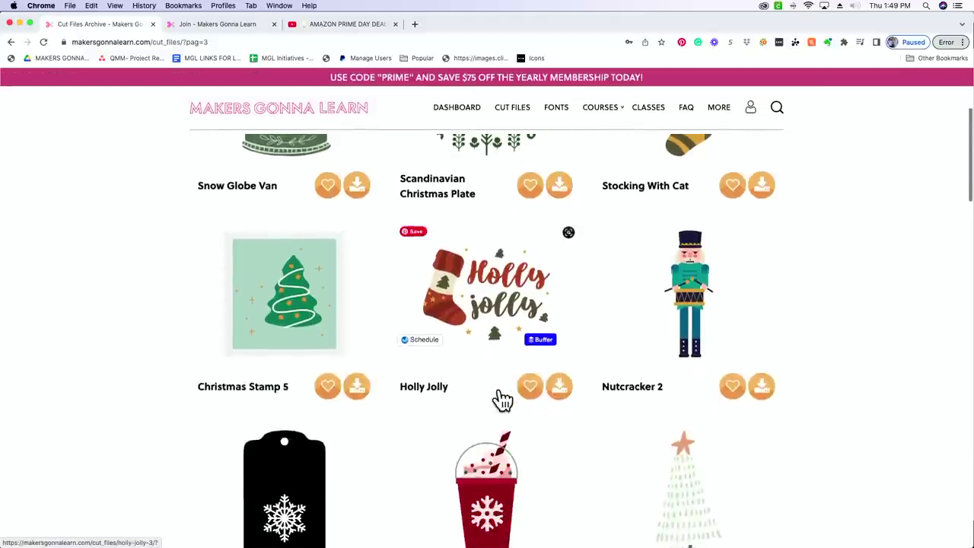
scroll(503, 399, down, 5)
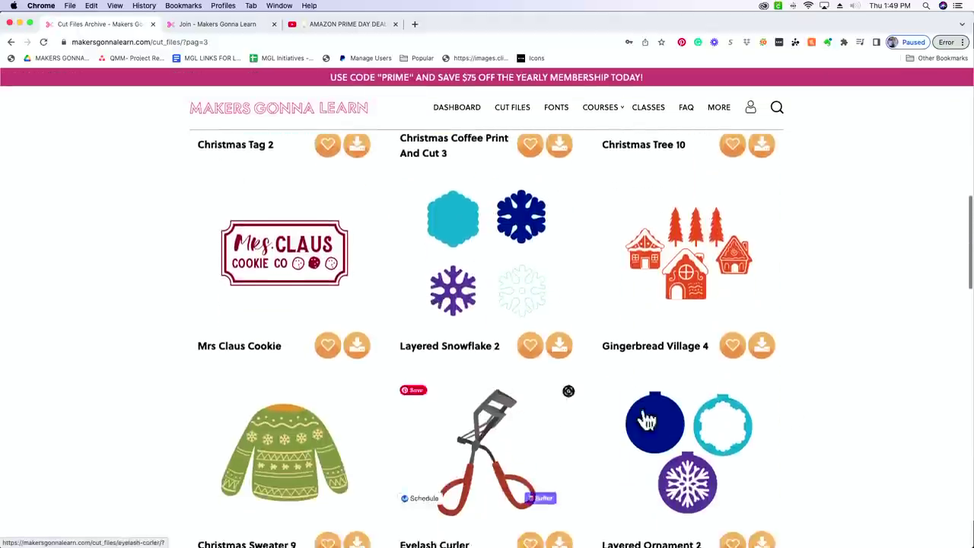
scroll(375, 368, down, 3)
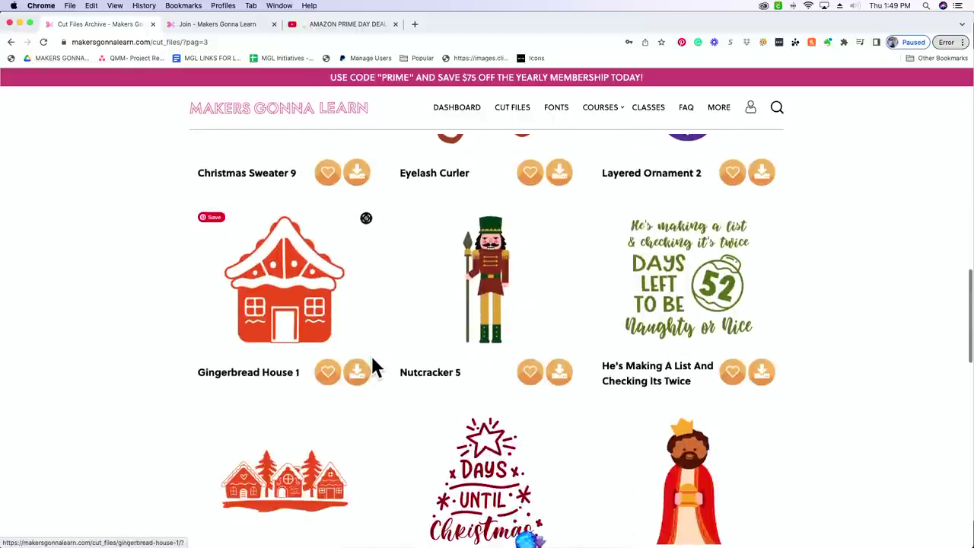
scroll(377, 366, down, 2)
Step: Examine the fourth page of Christmas cut files for a suitable design, then open the fifth page
scroll(388, 342, down, 8)
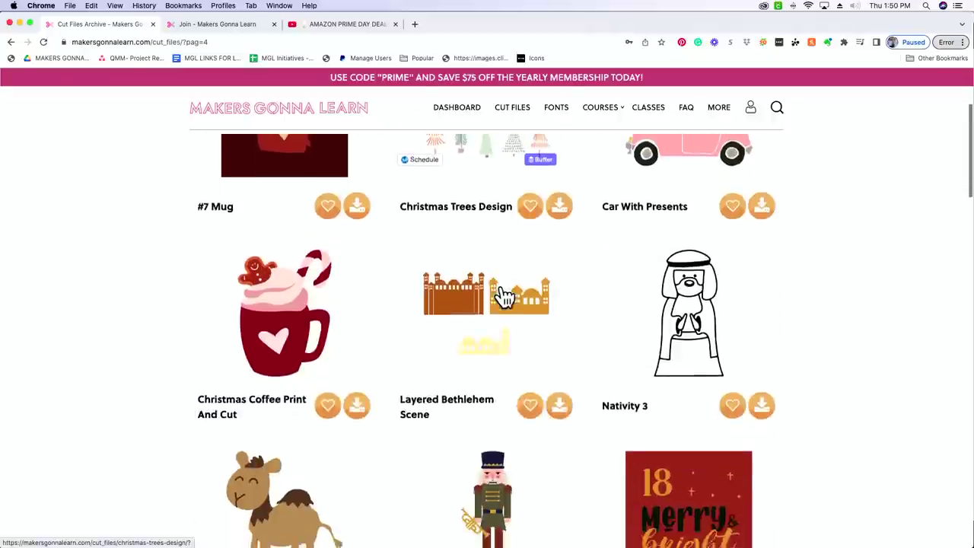
scroll(503, 295, down, 3)
scroll(503, 296, down, 10)
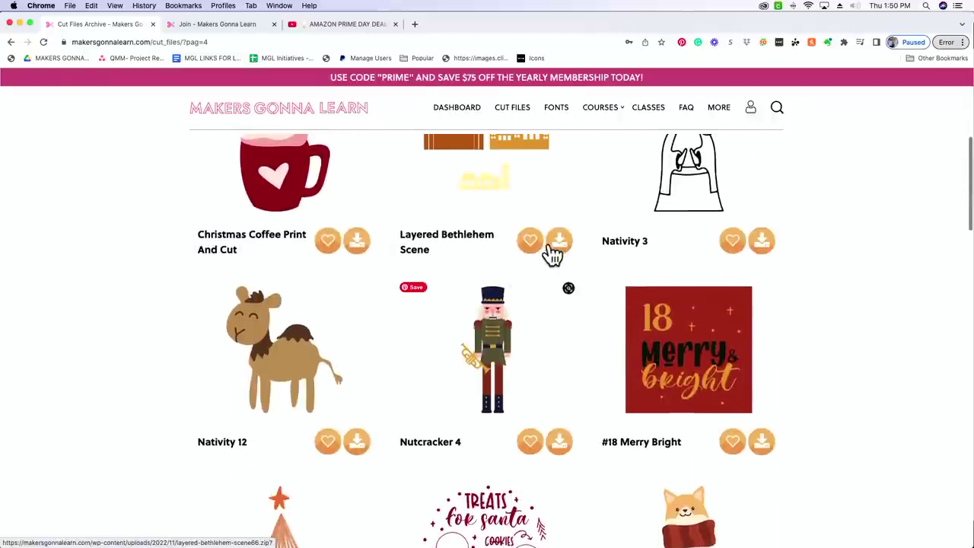
scroll(493, 358, down, 2)
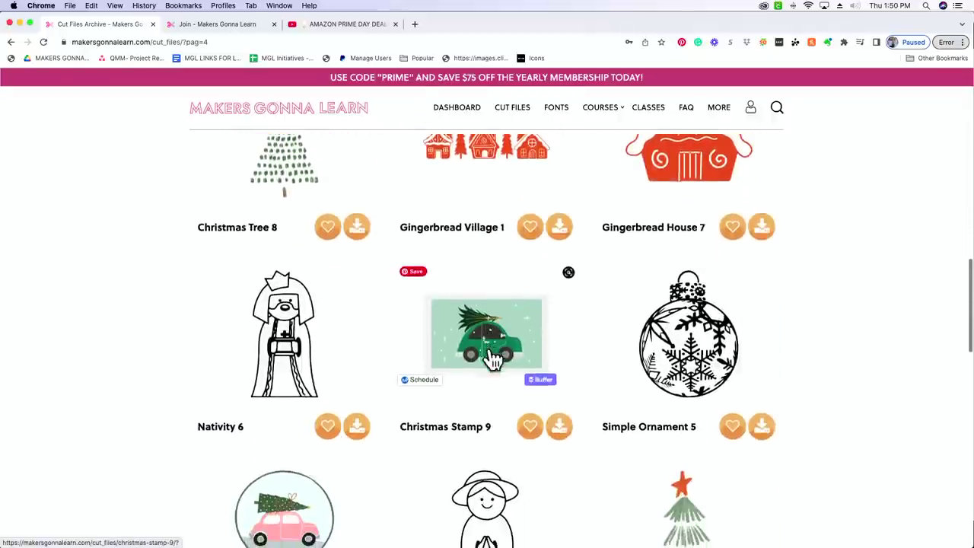
click(558, 420)
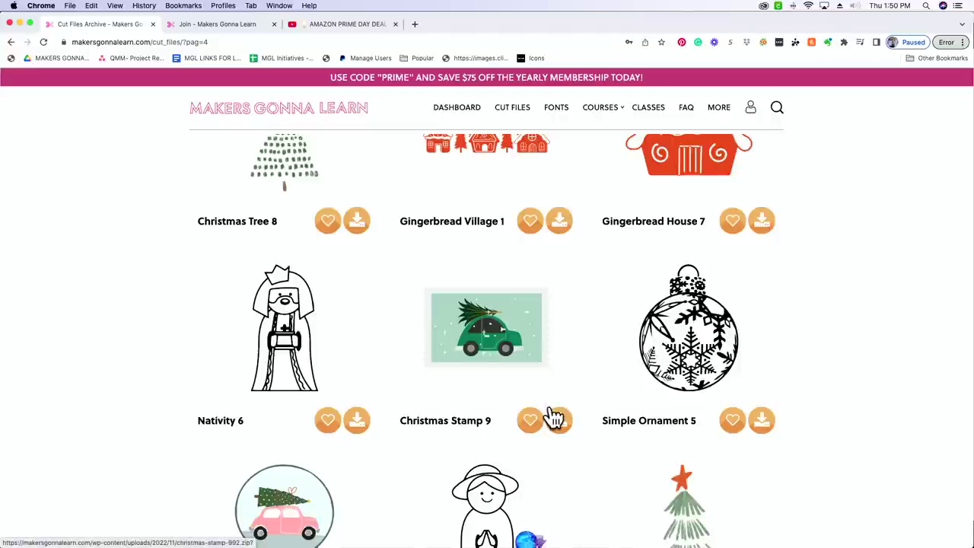
click(558, 420)
scroll(556, 418, down, 6)
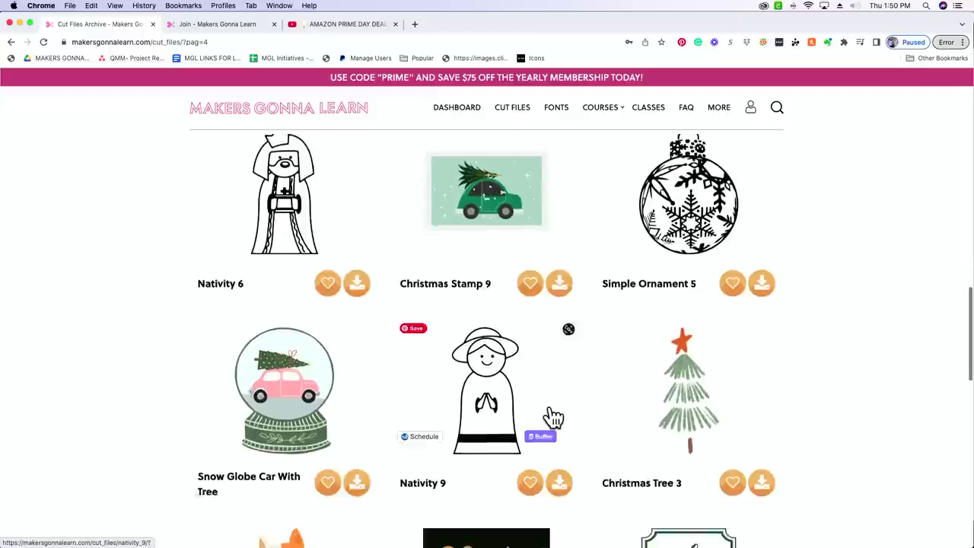
scroll(563, 407, down, 6)
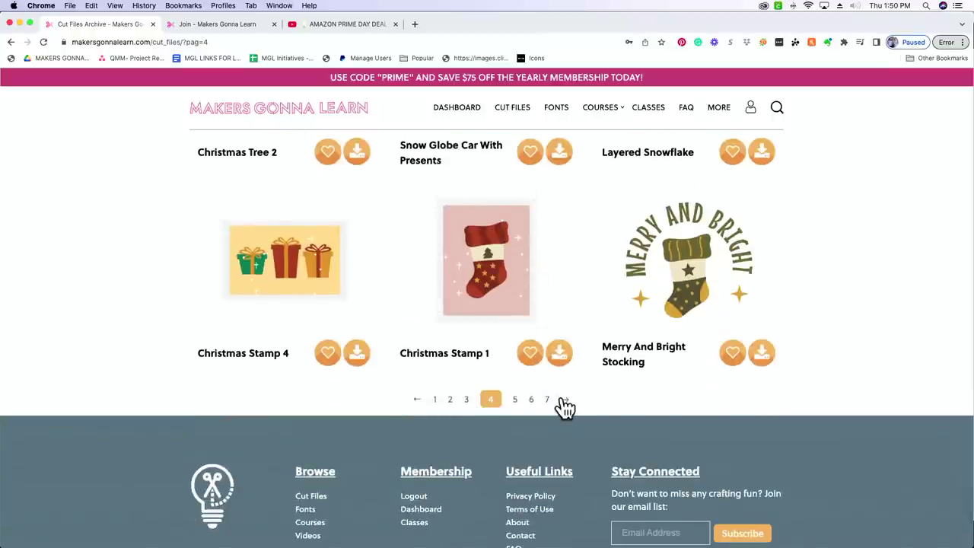
click(516, 401)
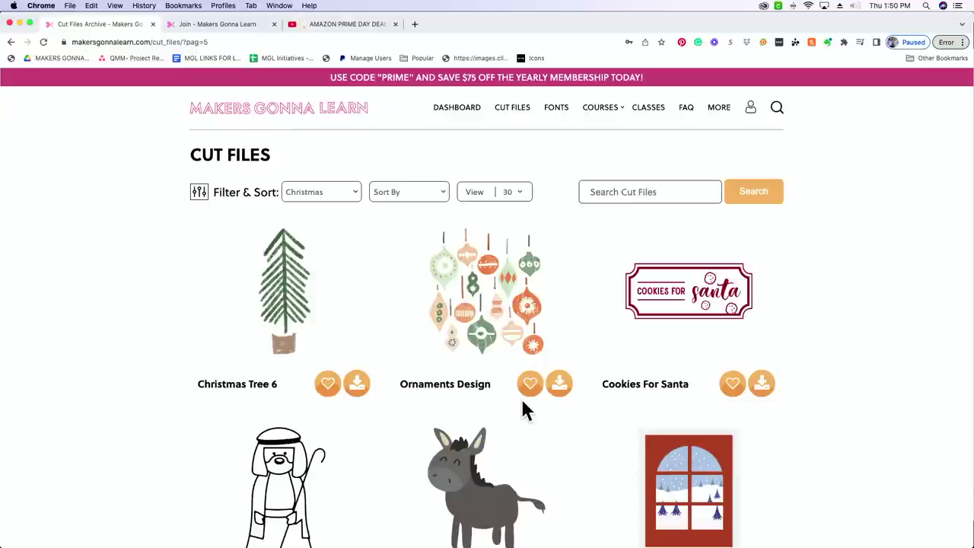
Step: Look through the fifth page of Christmas cut files and go on to the sixth page
scroll(523, 403, down, 6)
scroll(527, 409, down, 10)
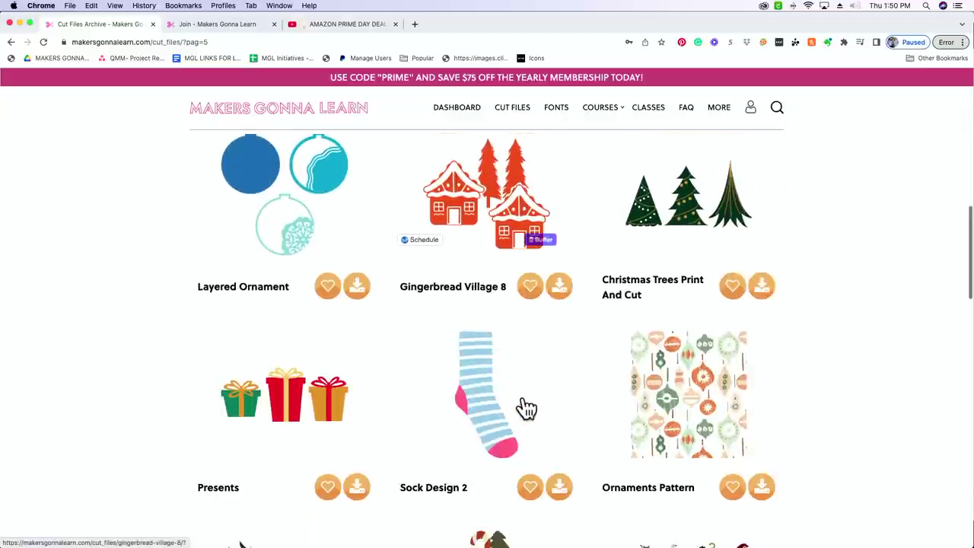
scroll(531, 406, down, 3)
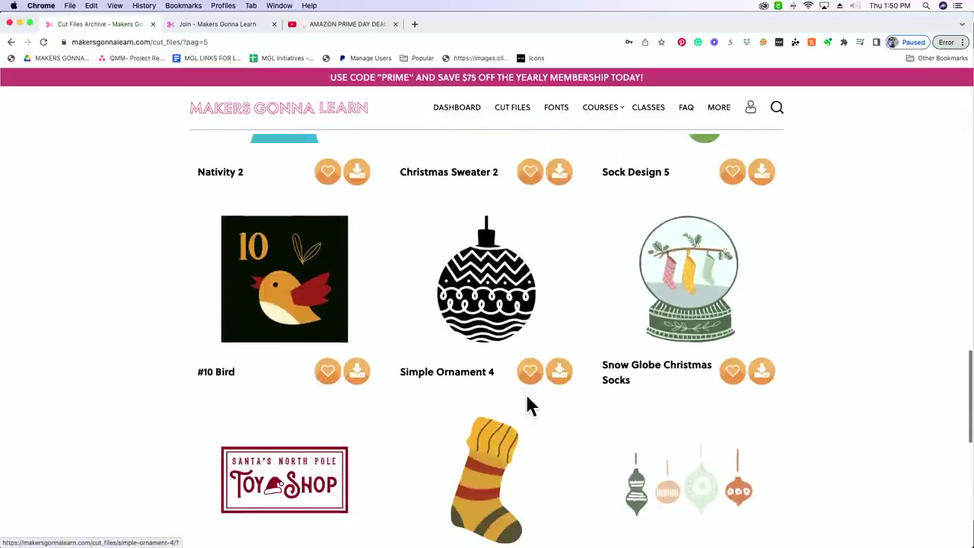
scroll(534, 404, down, 5)
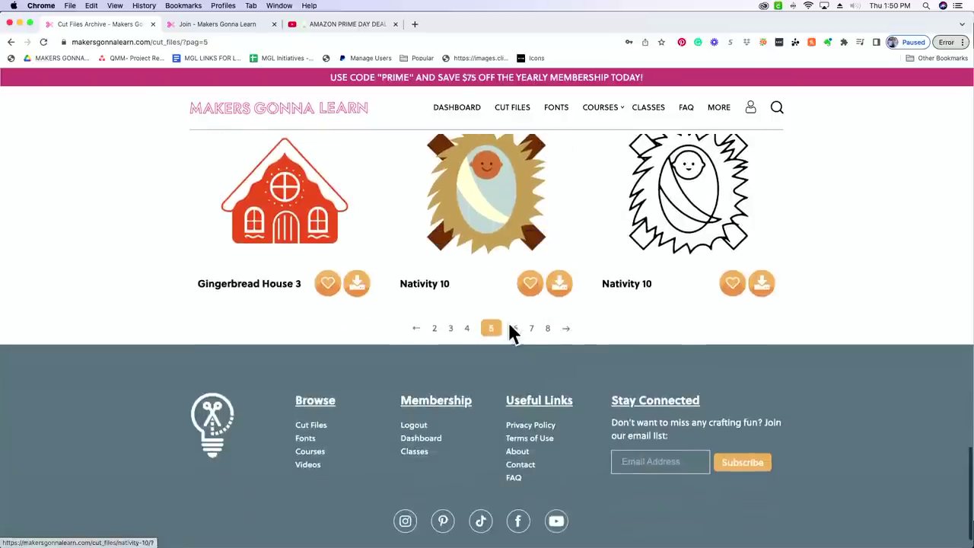
click(515, 328)
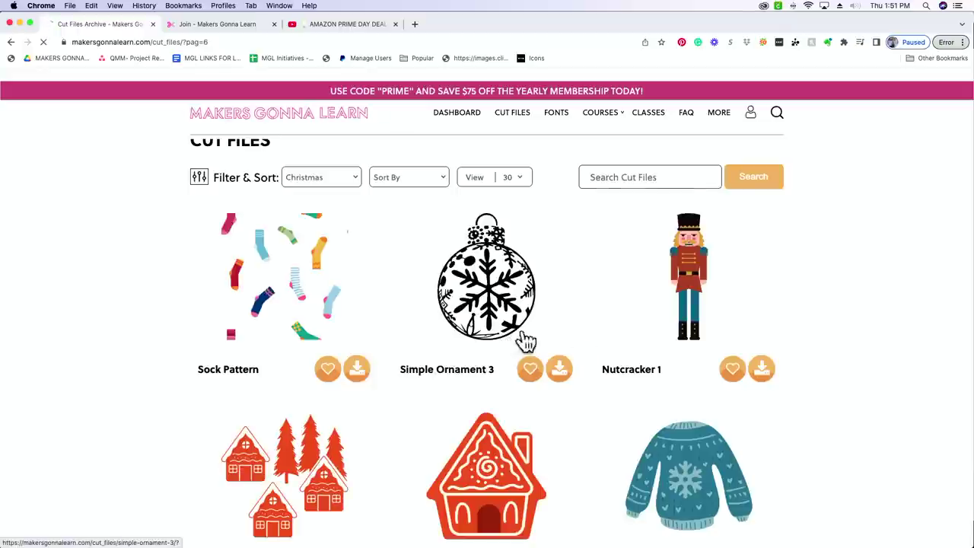
Step: Examine the designs on the sixth page of Christmas cut files, then return to the search field above them
scroll(746, 419, down, 5)
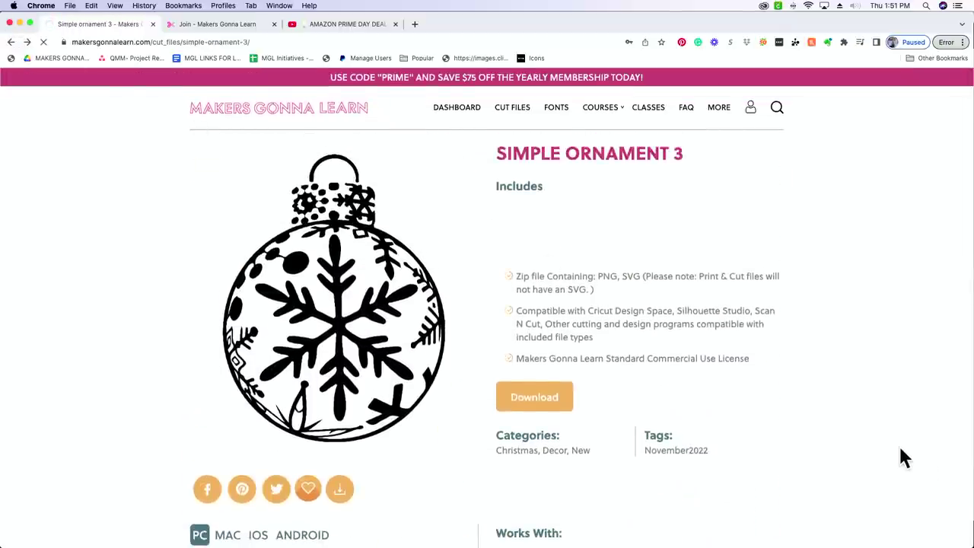
scroll(898, 456, down, 5)
scroll(901, 457, down, 8)
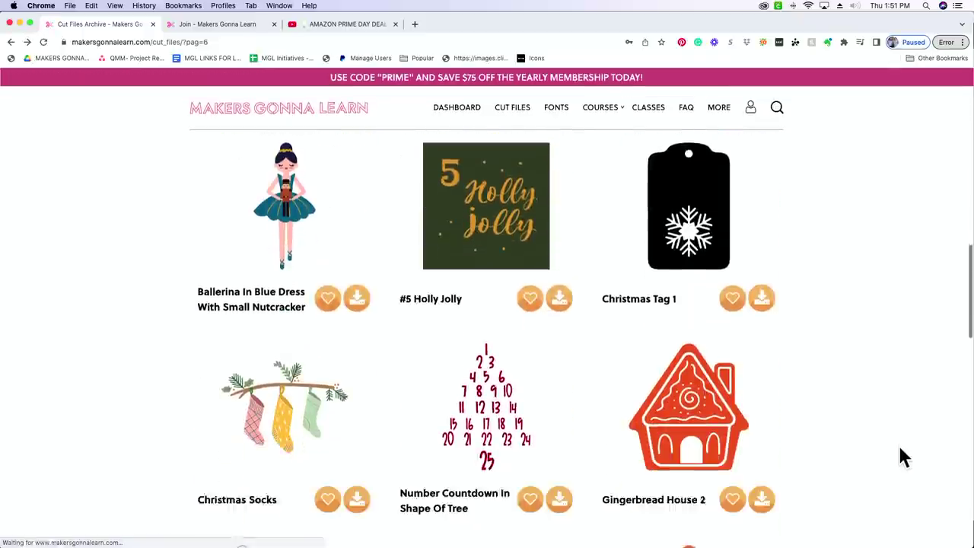
scroll(902, 457, down, 8)
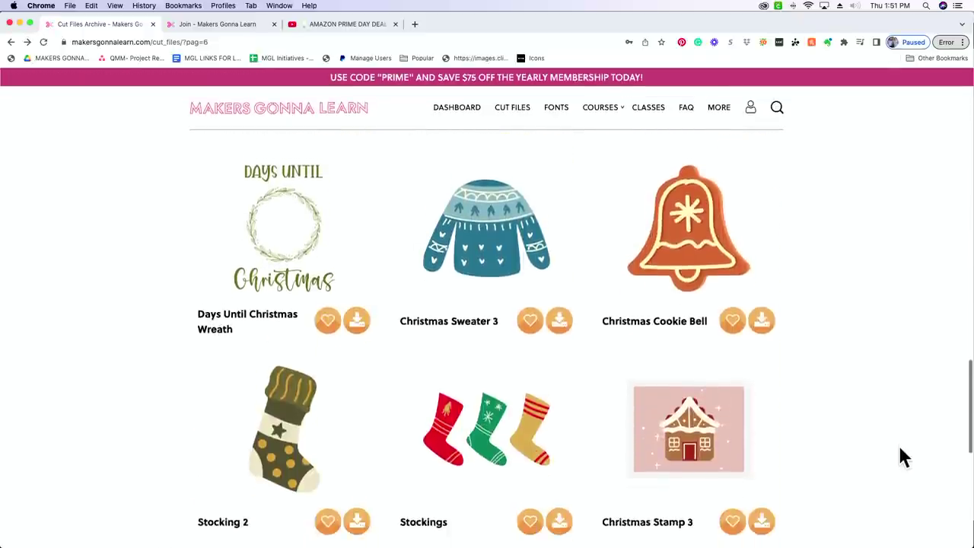
scroll(900, 457, up, 15)
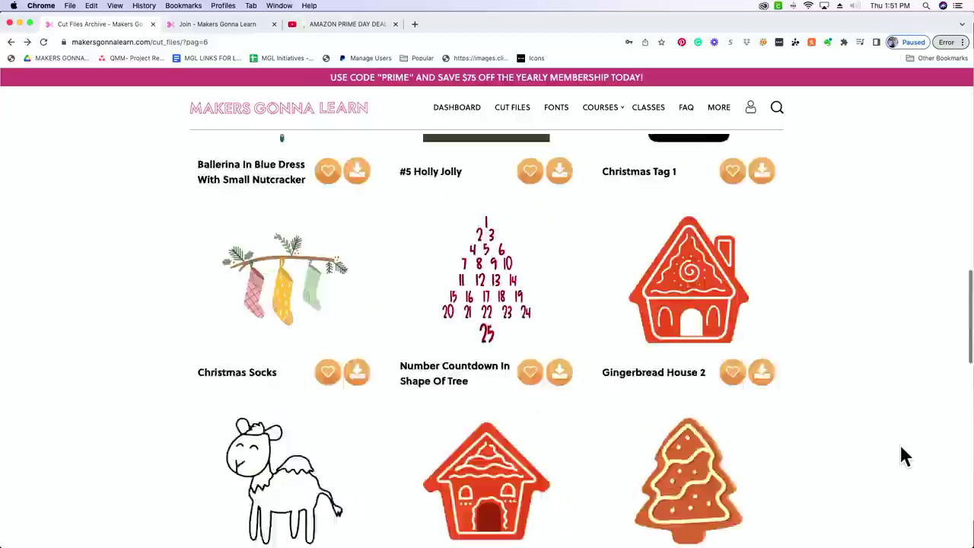
Step: Search the cut files for "Santa" and download the Santa design with the Merry Christmas lettering
click(640, 192)
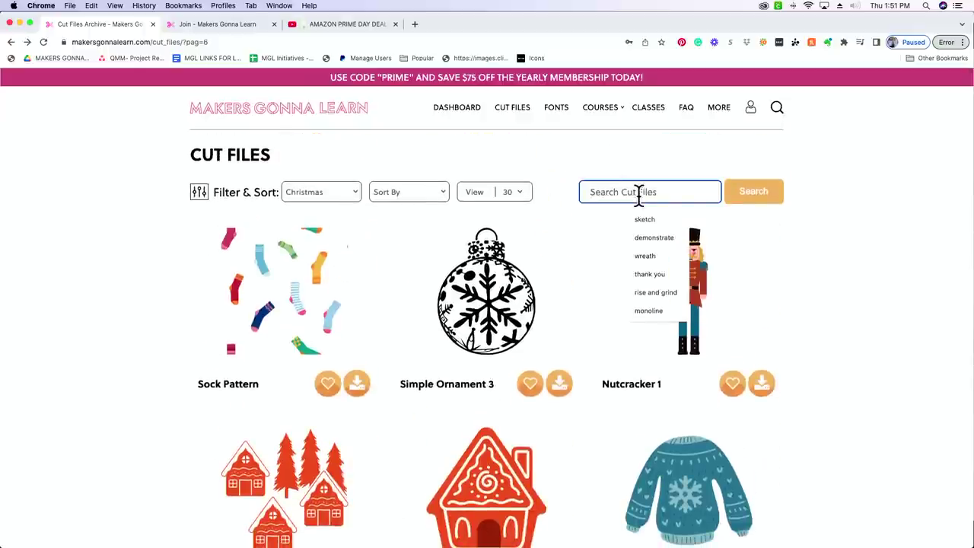
text(Santa)
key(Return)
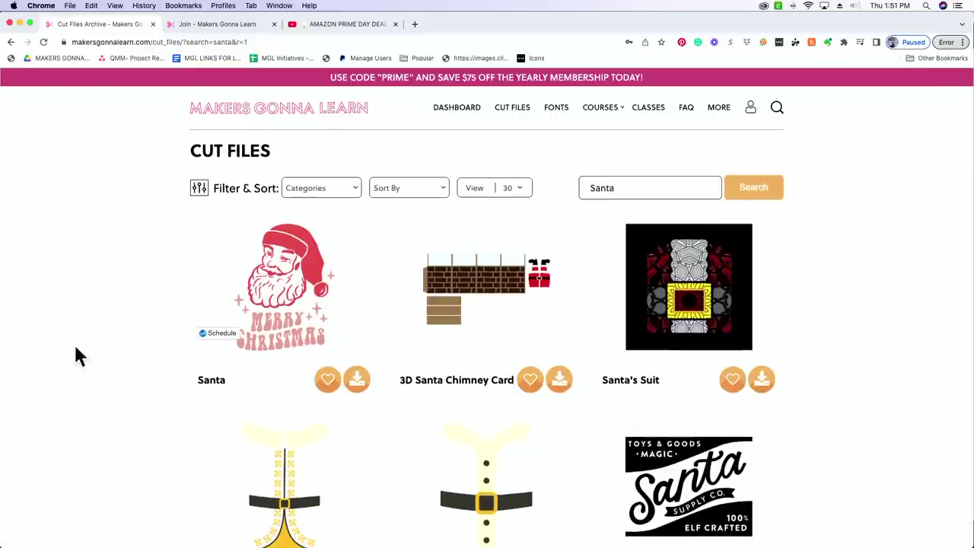
mouse_move(307, 332)
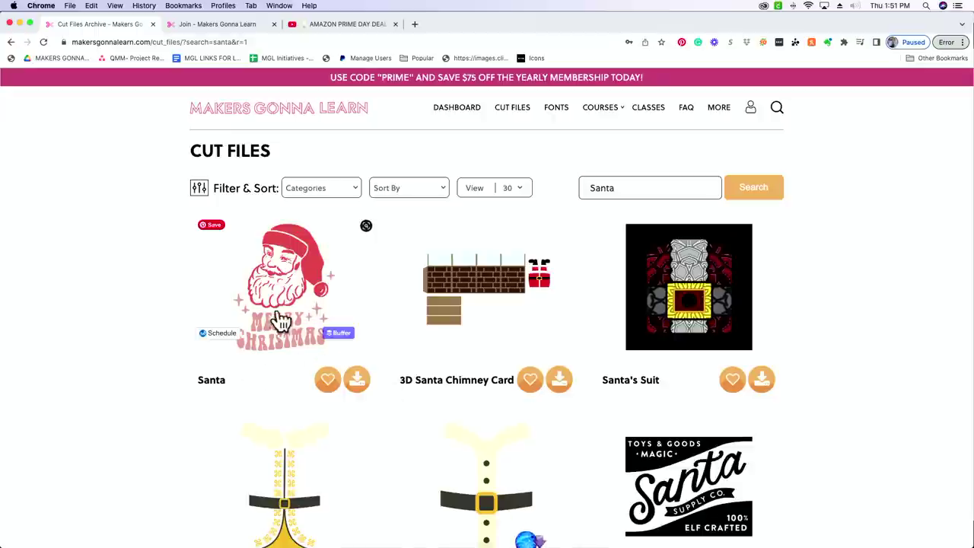
click(356, 380)
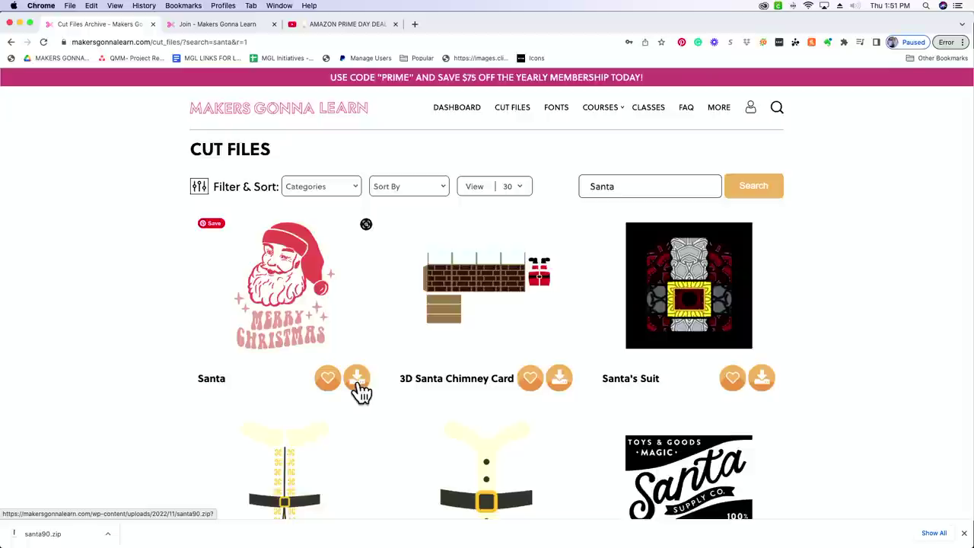
Step: Extract the downloaded santa90.zip, open the santa90 folder, and move its window to the screen's upper-left area
click(63, 536)
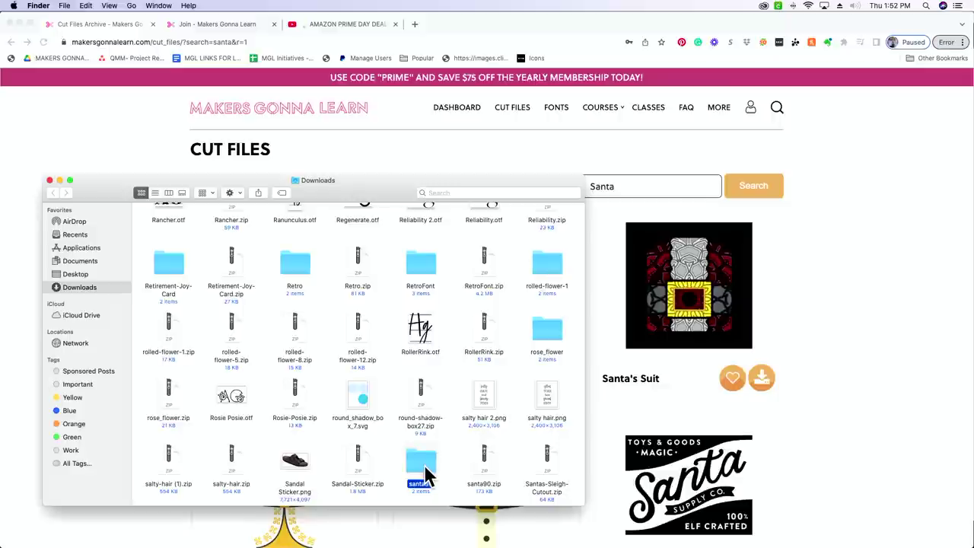
double_click(423, 469)
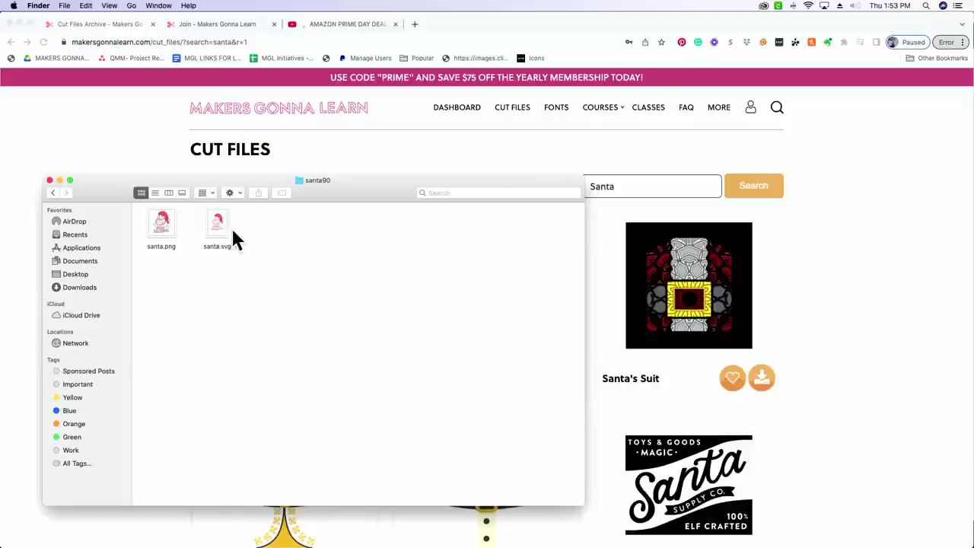
drag(335, 191, 228, 87)
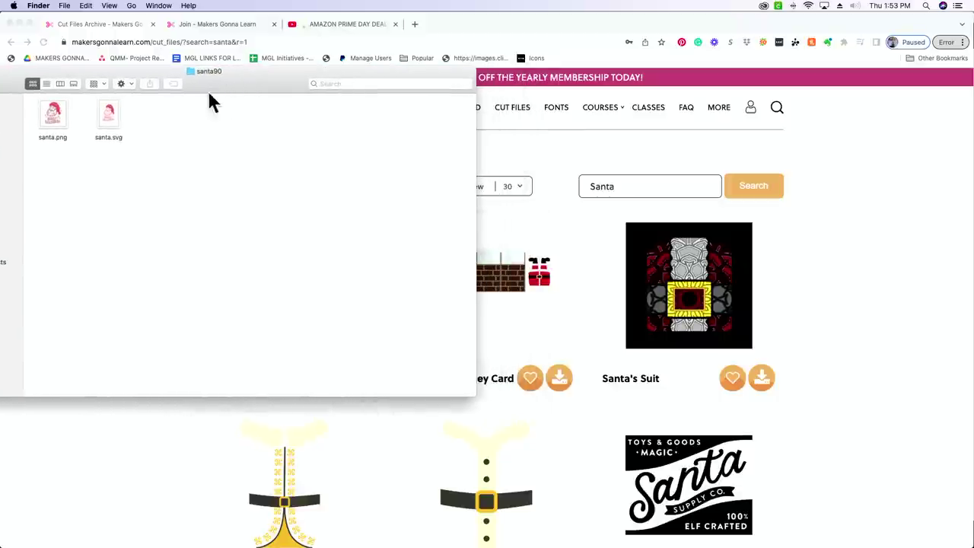
Step: Switch to Cricut Design Space and start a new image upload
mouse_move(566, 522)
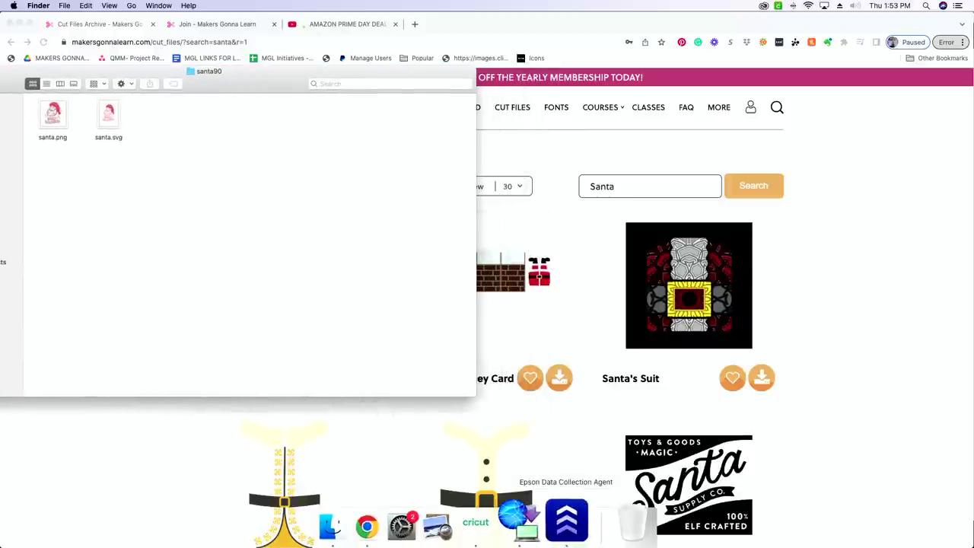
click(496, 526)
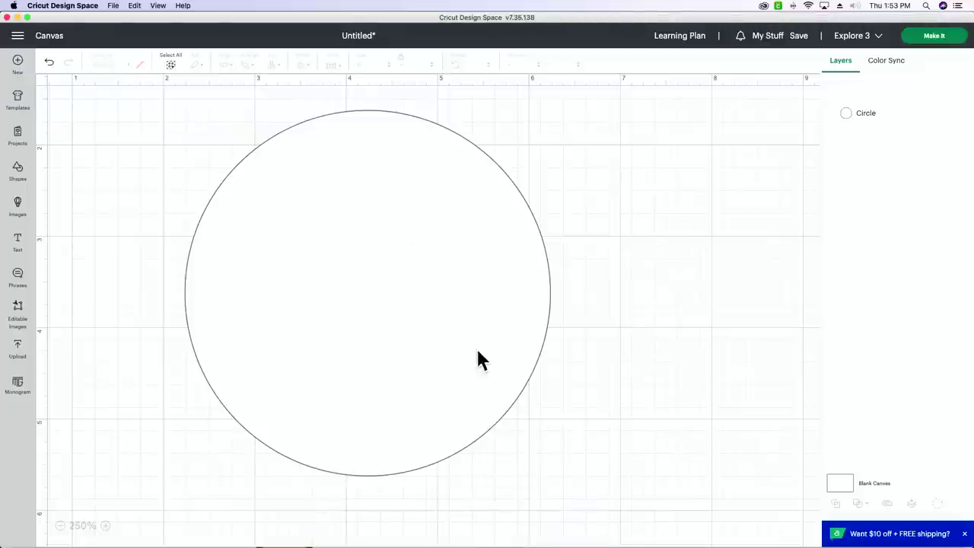
click(20, 352)
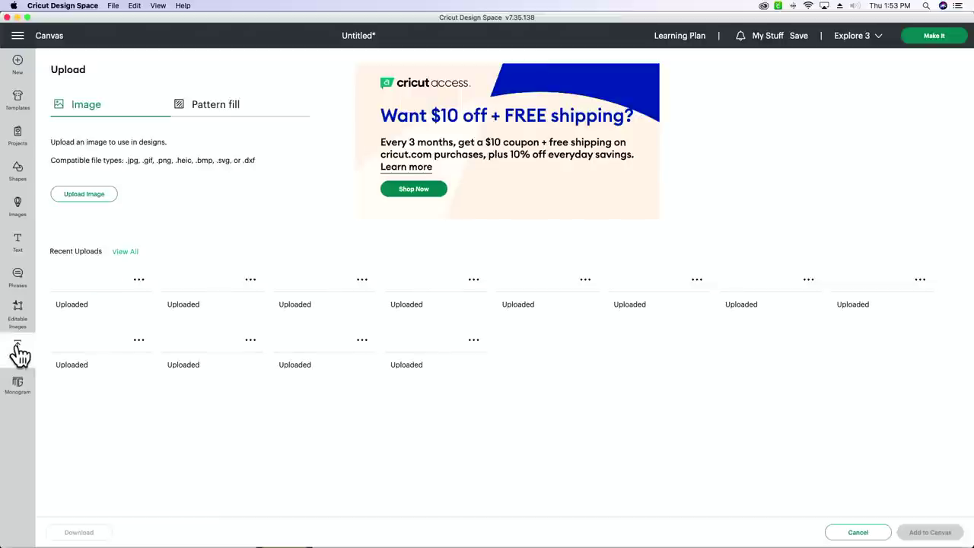
click(85, 195)
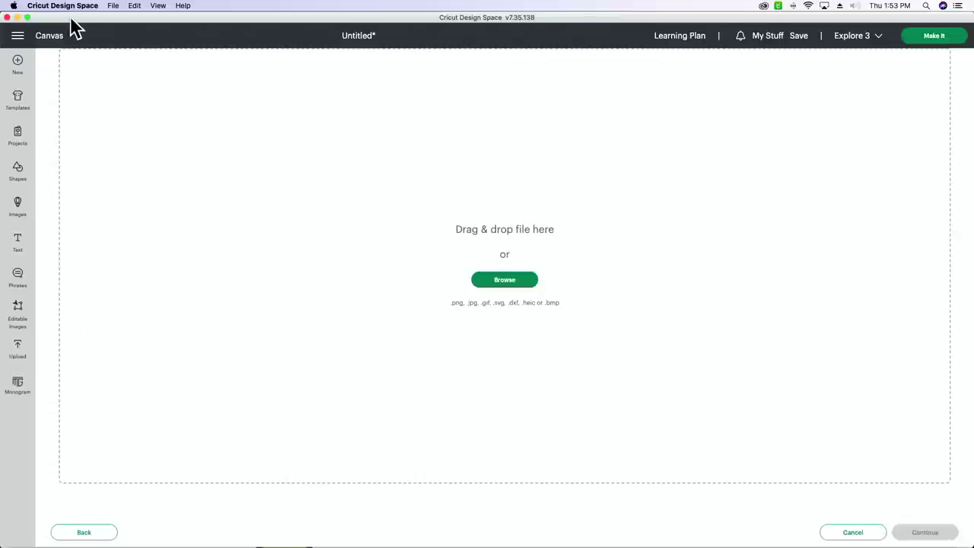
Step: Load santa.svg from the santa90 folder into the image upload, moving the Design Space window aside and back
drag(74, 29, 211, 35)
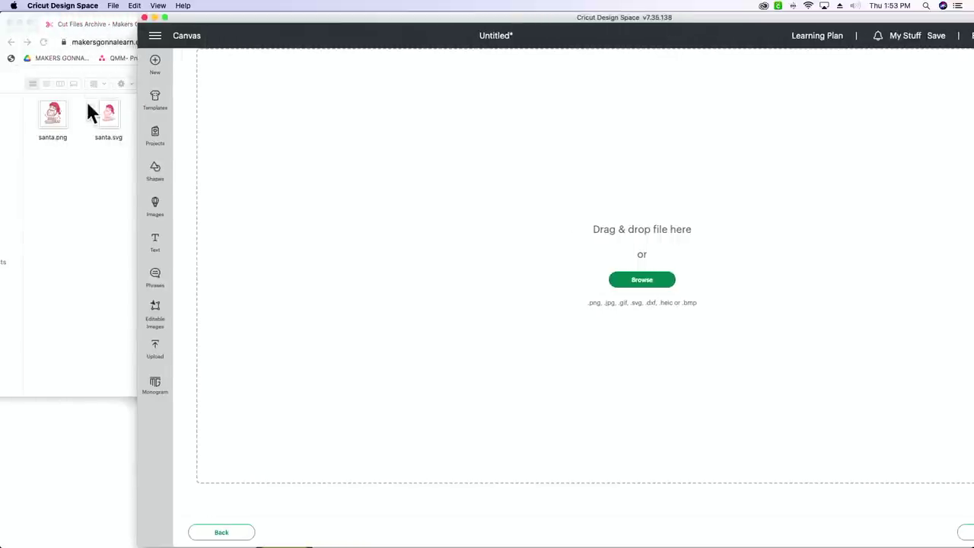
mouse_move(111, 120)
mouse_down()
mouse_move(335, 174)
mouse_move(110, 122)
mouse_up()
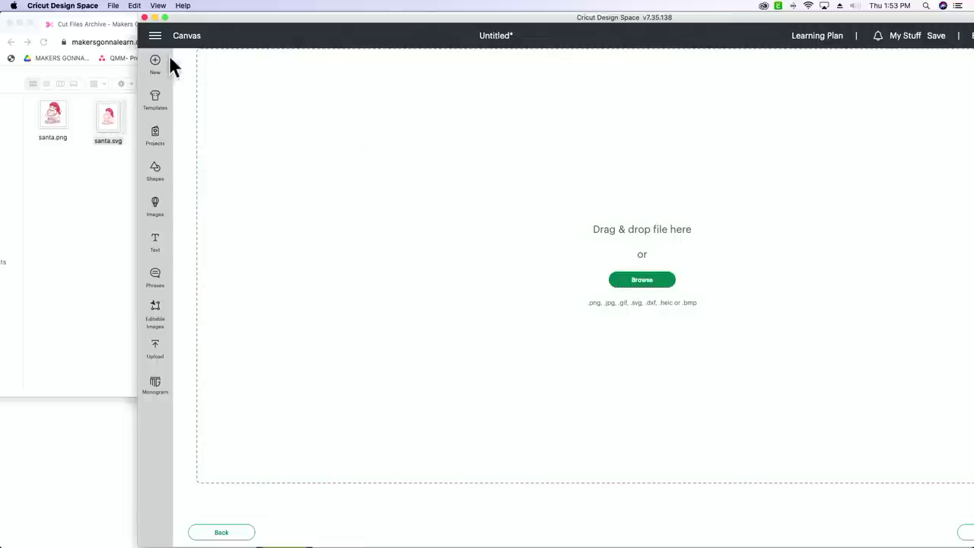
drag(107, 122, 267, 173)
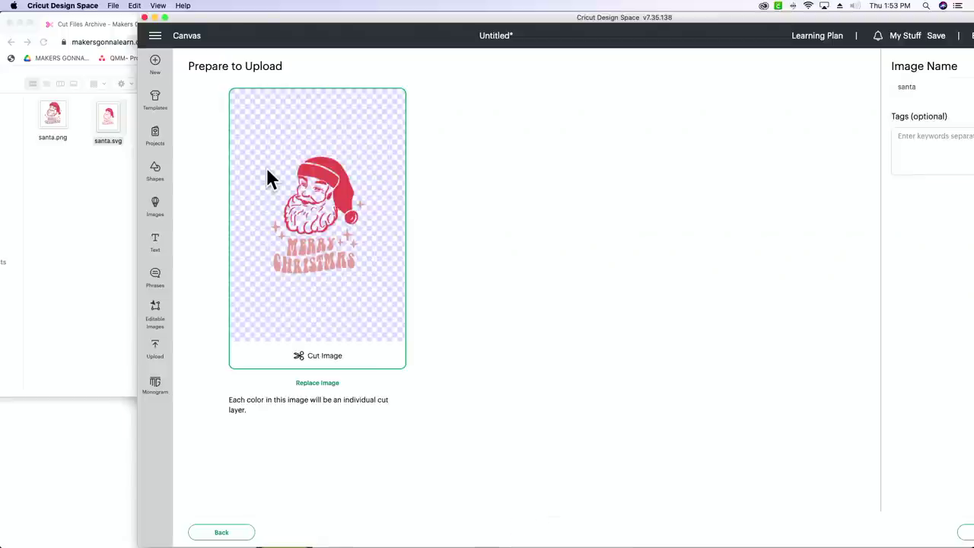
drag(488, 26, 351, 23)
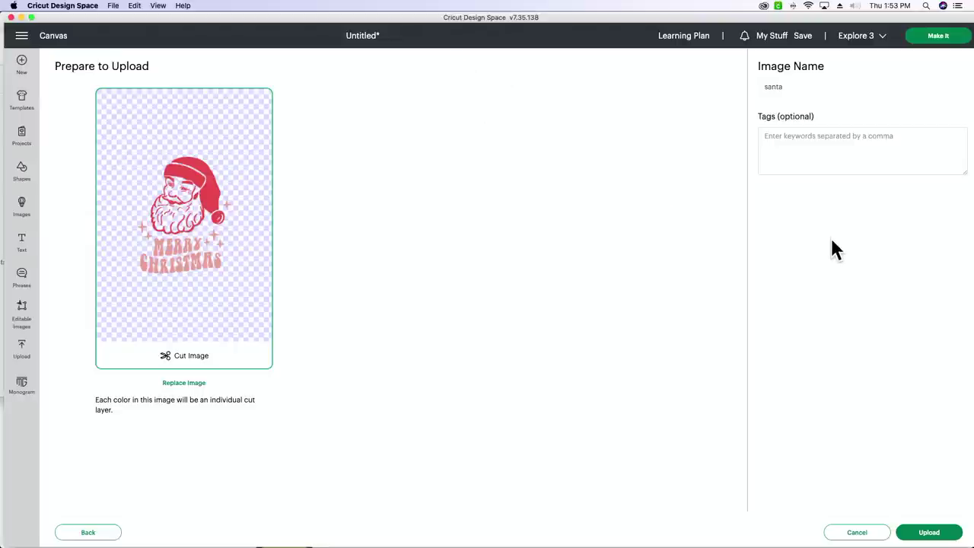
Step: Finish uploading the santa cut image and add it to the canvas from the recent uploads
click(932, 535)
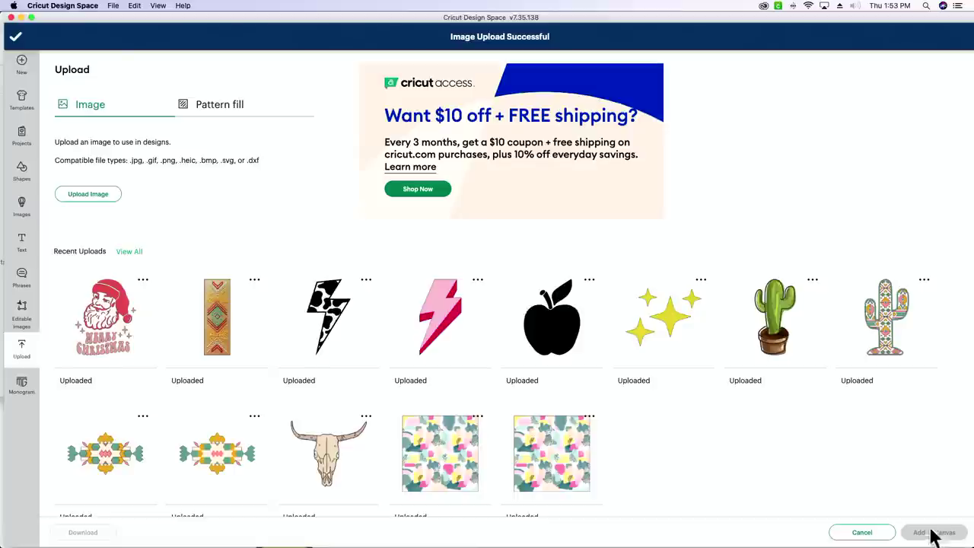
click(136, 333)
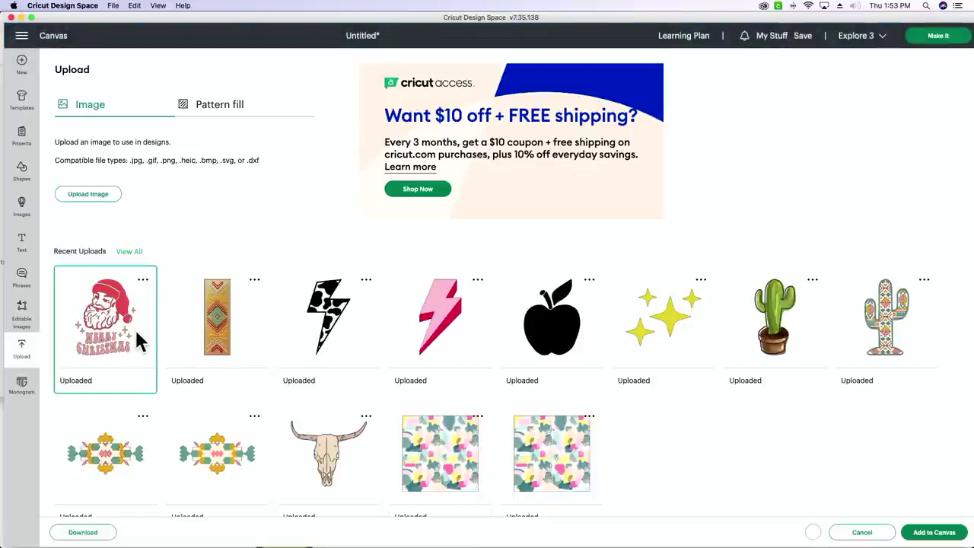
click(956, 533)
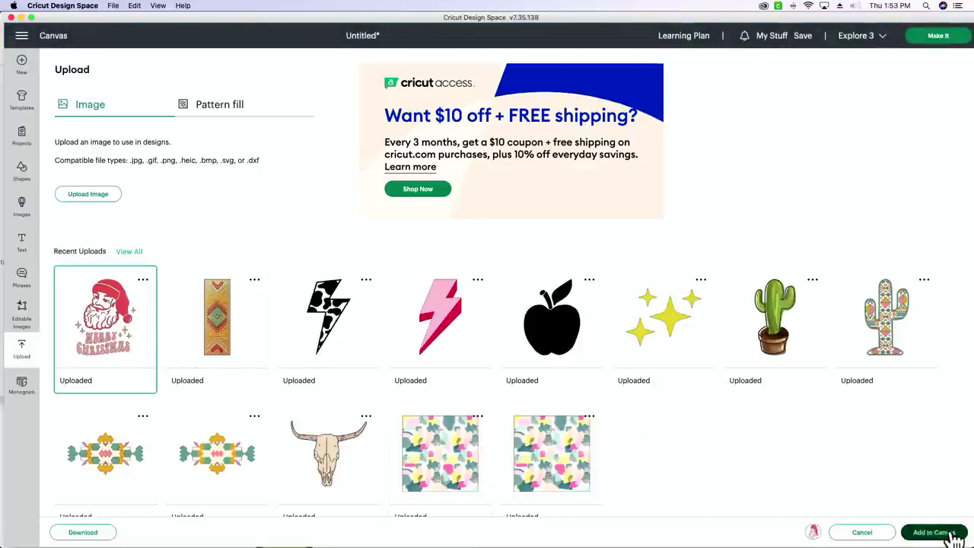
Step: Move the Santa Merry Christmas design off the circle and place it on the blank canvas just to the circle's right
drag(370, 348, 480, 305)
click(64, 526)
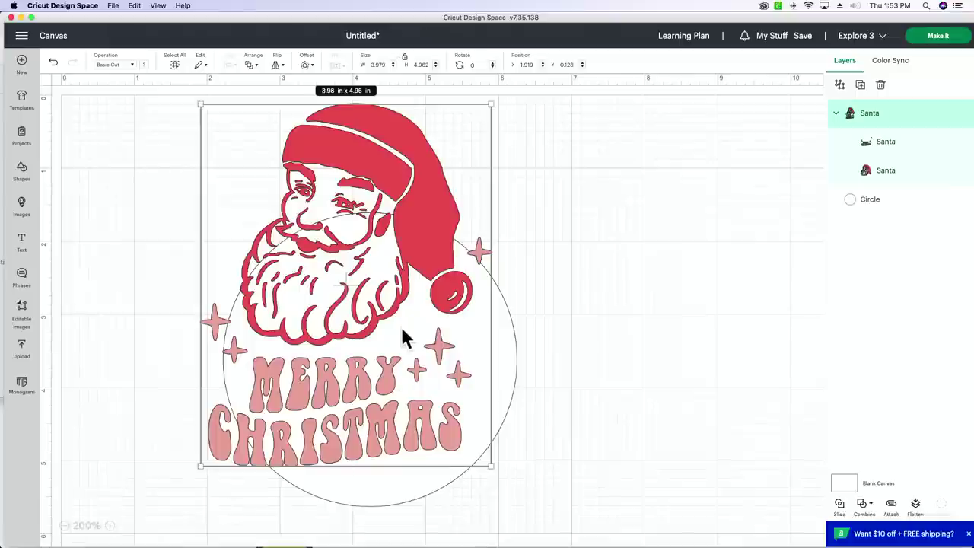
drag(400, 339, 700, 379)
scroll(700, 379, right, 5)
drag(466, 299, 483, 301)
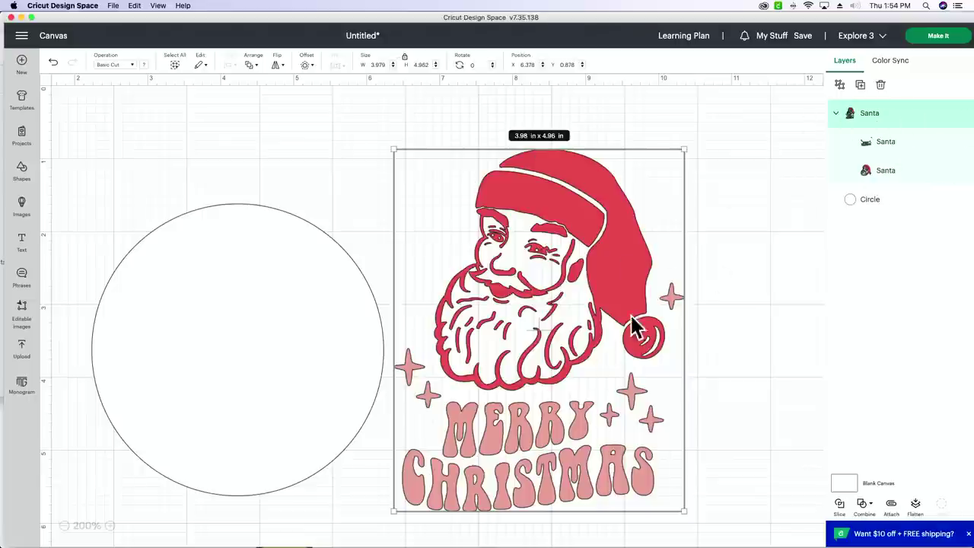
Step: Delete the red Santa figure layer from the Santa group
click(761, 268)
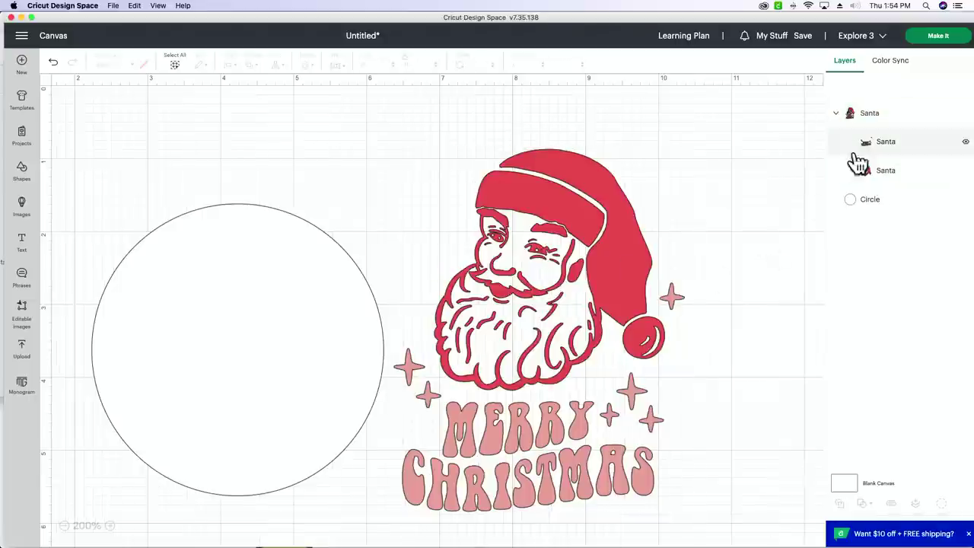
click(896, 172)
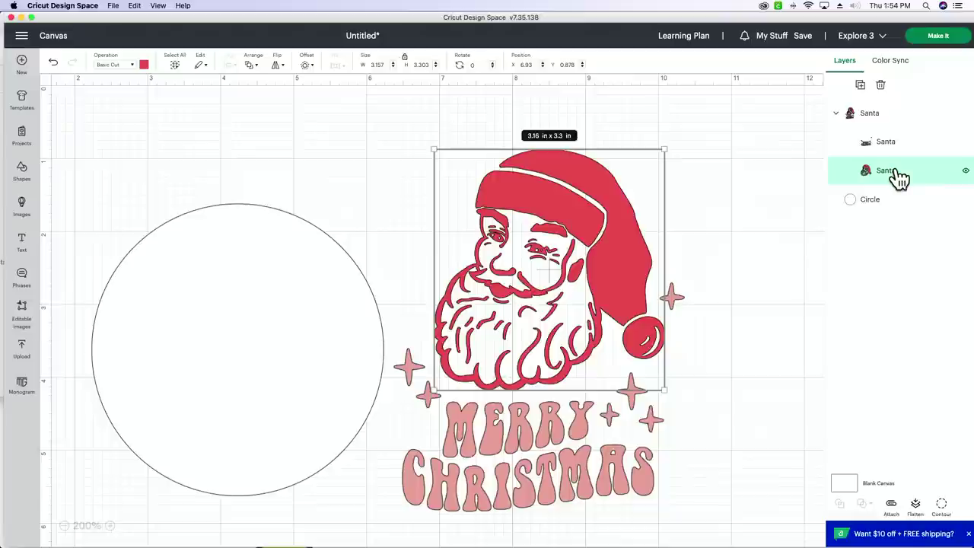
key(Delete)
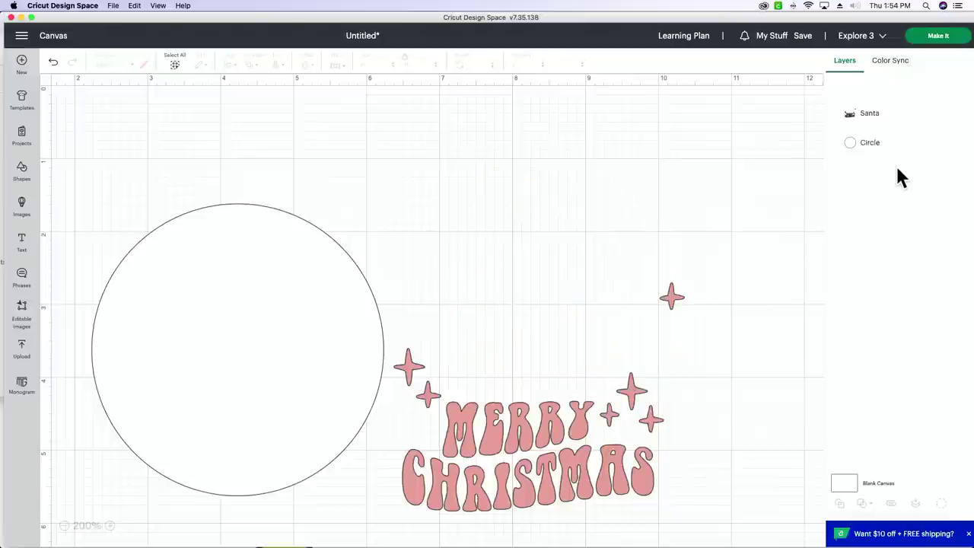
Step: Hide the isolated upper-right star of the pink Merry Christmas layer with Contour
drag(568, 426, 594, 385)
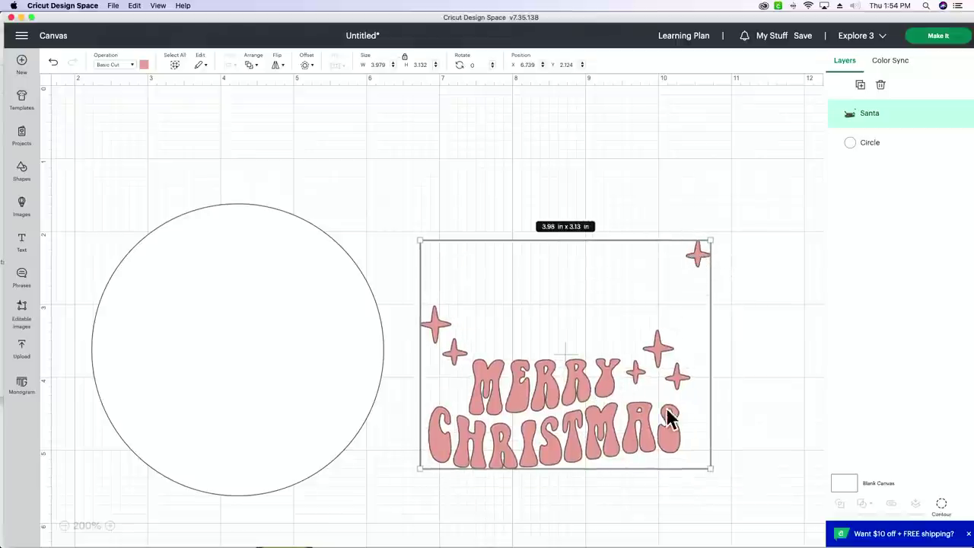
click(944, 508)
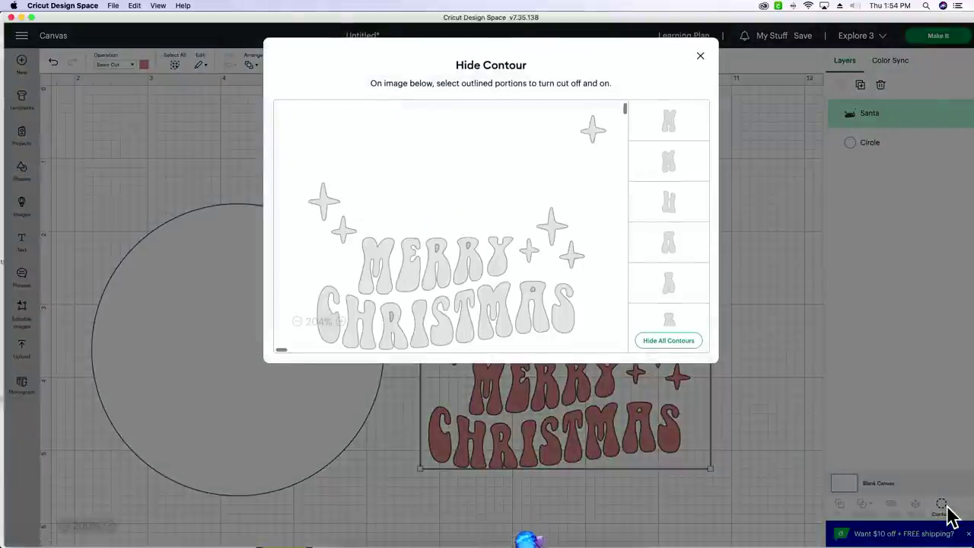
click(593, 127)
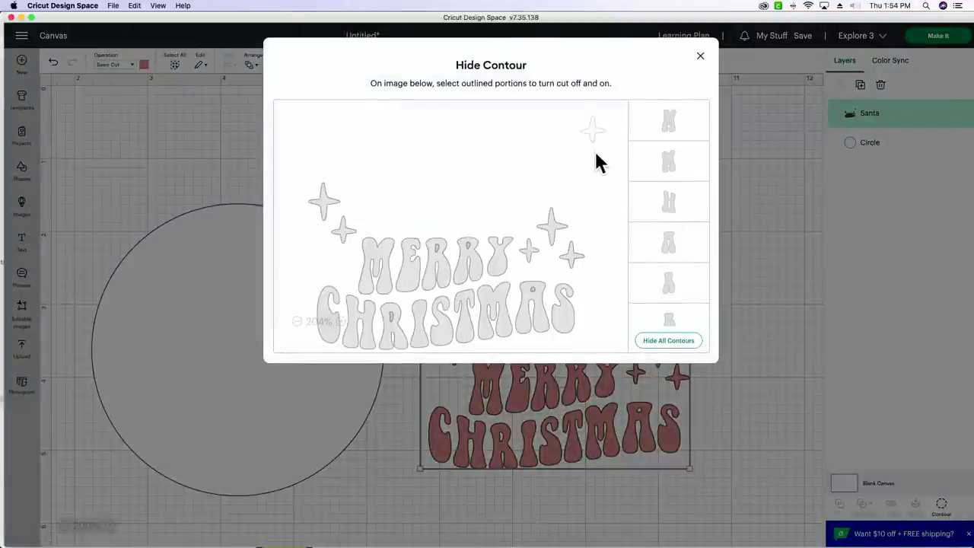
click(700, 56)
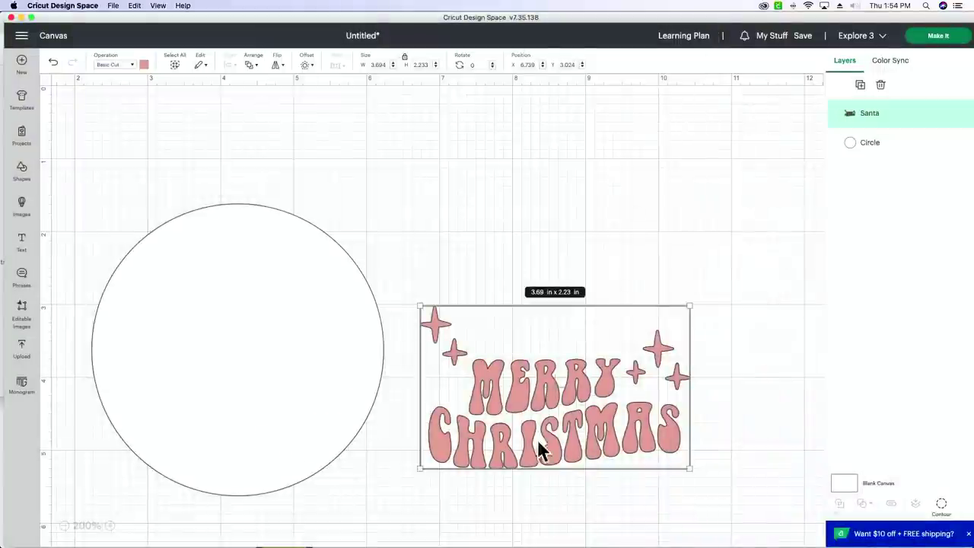
Step: Scale the Merry Christmas lettering to about 3.26 in wide inside the circle and hide its large upper-left star with Contour
drag(580, 426, 278, 396)
drag(384, 428, 353, 409)
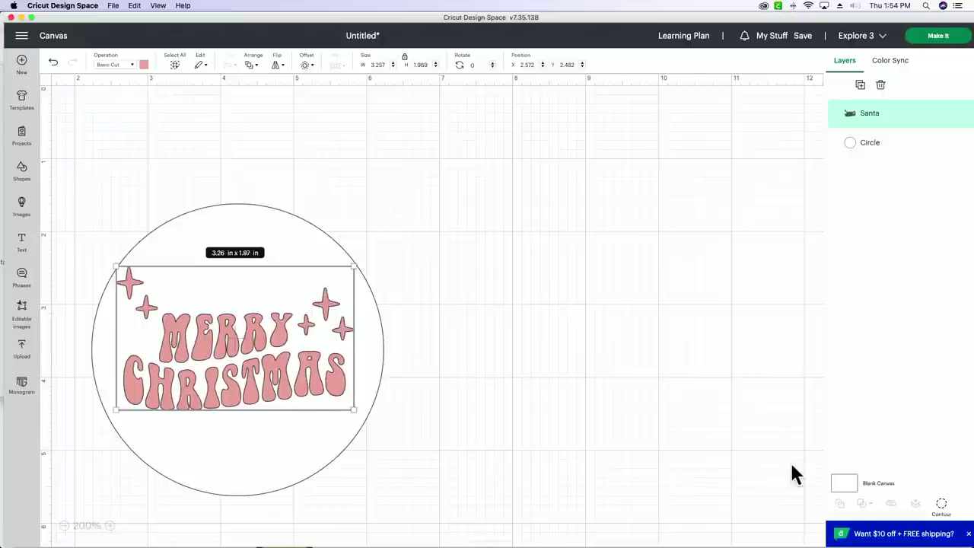
click(944, 507)
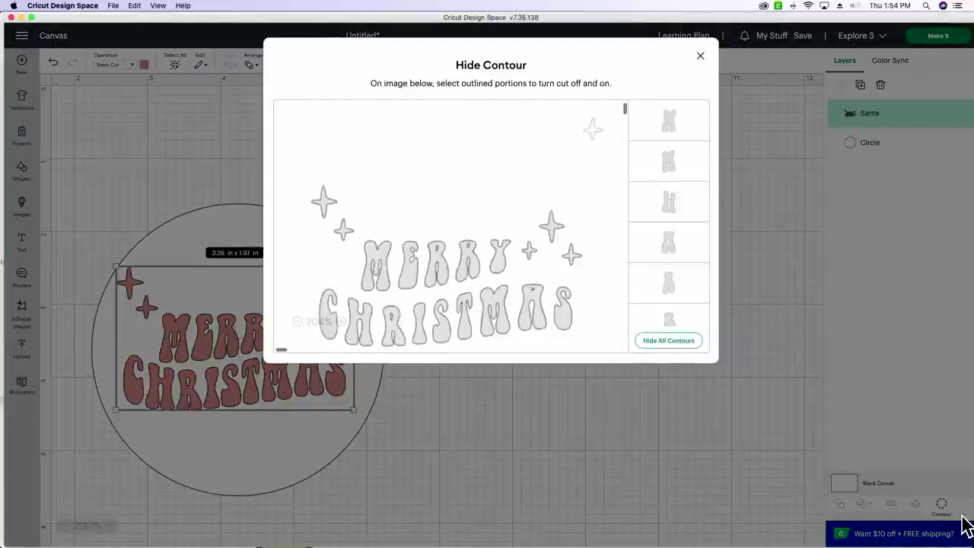
click(323, 205)
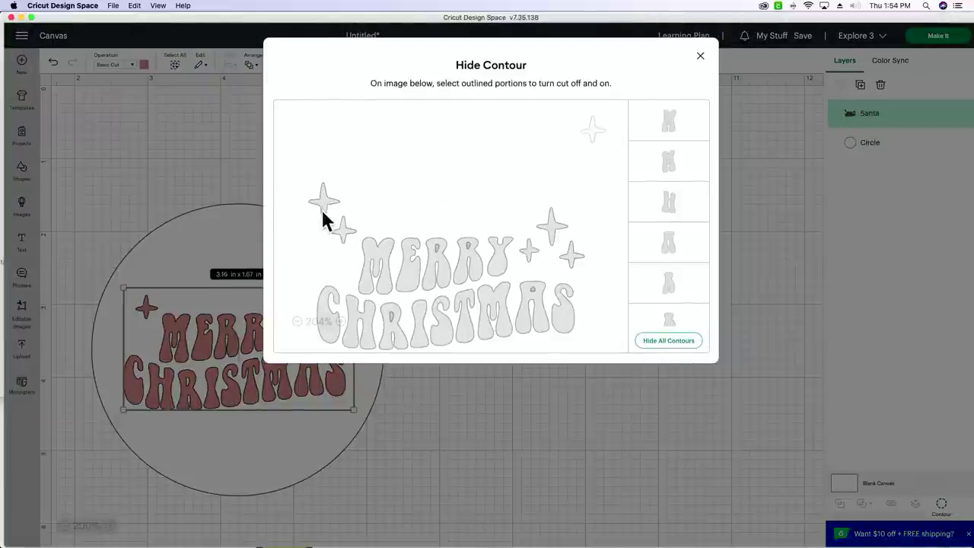
click(701, 56)
Step: Reposition the Merry Christmas lettering within the circle and enlarge it to nearly fill the circle's width
drag(270, 366, 254, 353)
drag(329, 390, 347, 412)
click(428, 391)
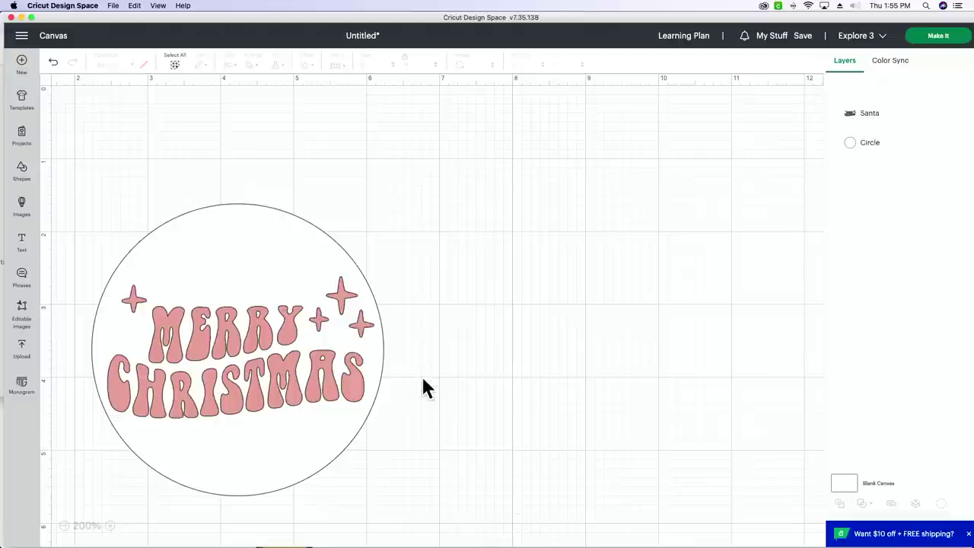
Step: Duplicate the 4 in circle and place the copy beside the lettered original
click(281, 360)
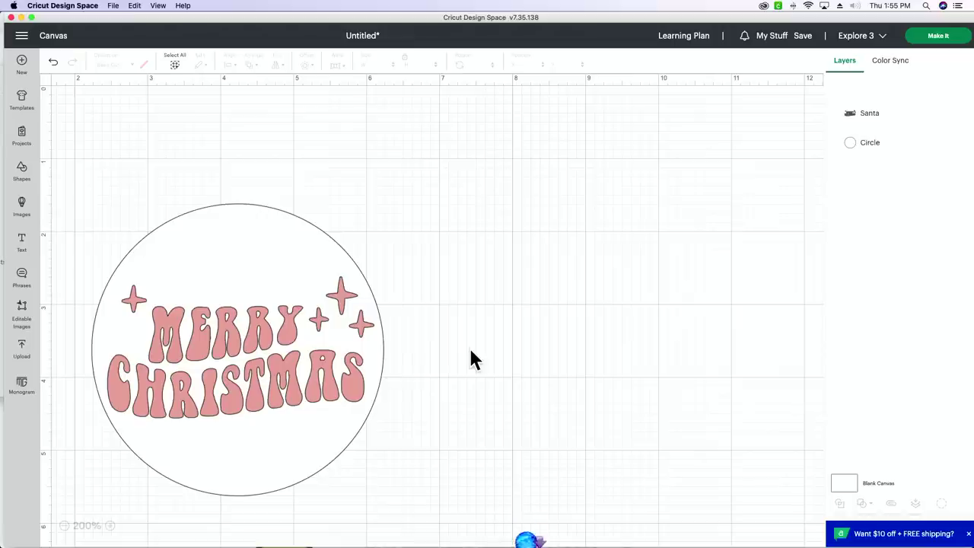
scroll(373, 427, right, 1)
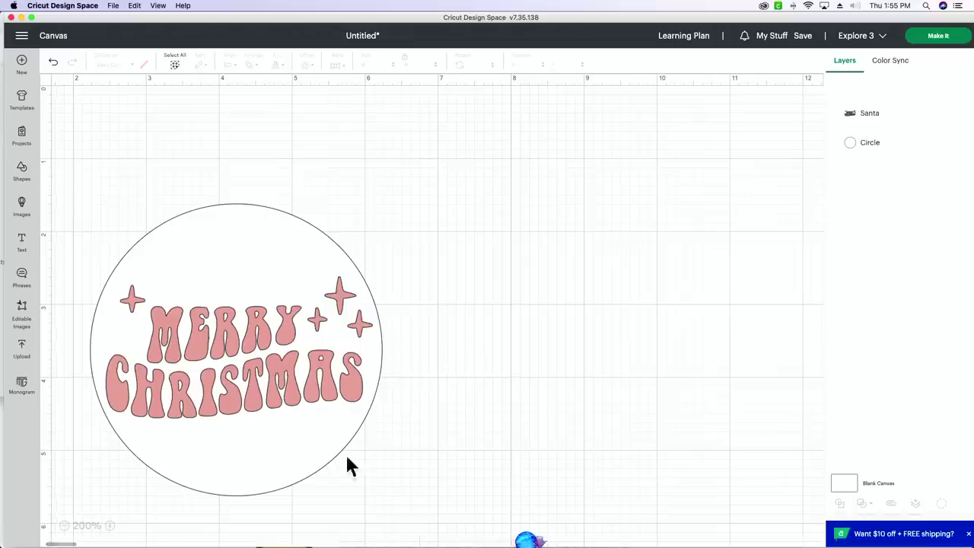
click(301, 472)
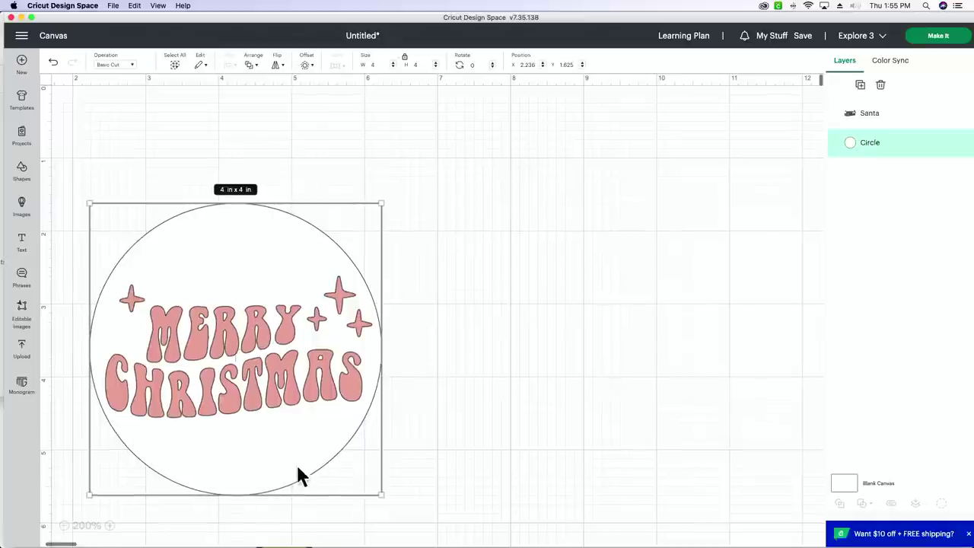
click(861, 86)
drag(286, 284, 612, 369)
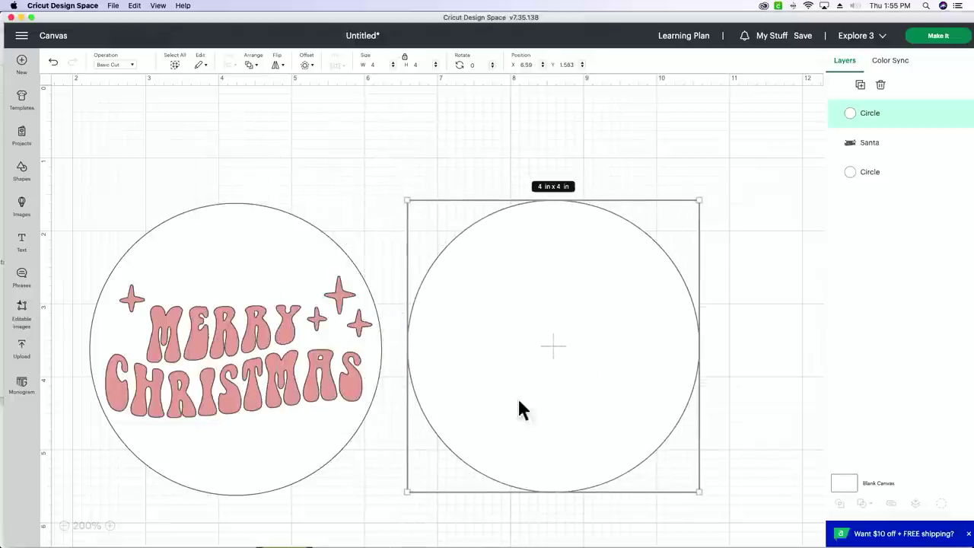
click(289, 478)
drag(560, 363, 558, 381)
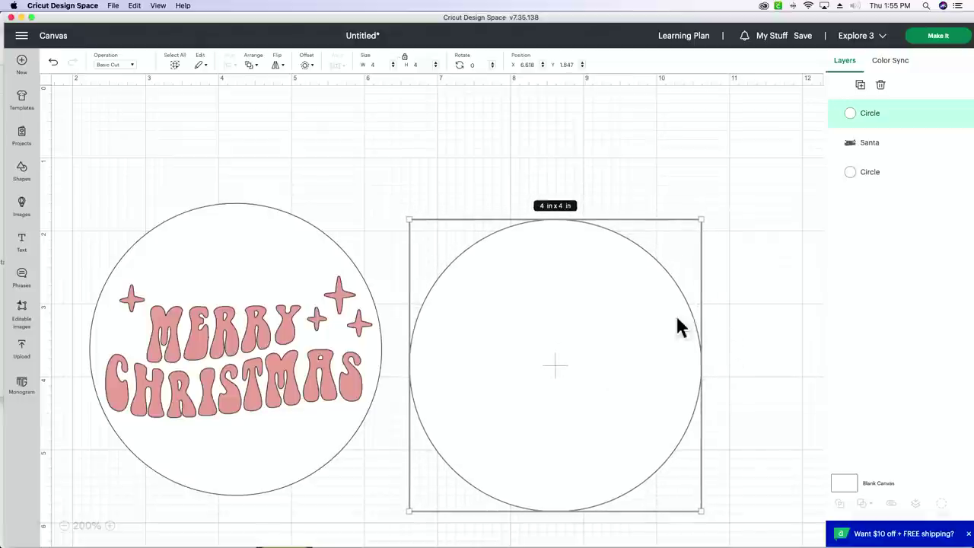
click(742, 319)
drag(656, 379, 653, 374)
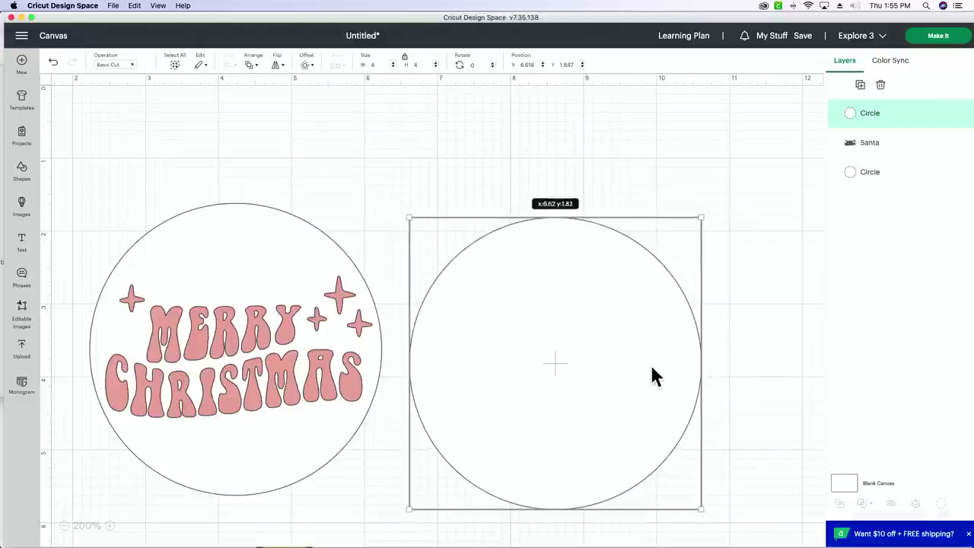
click(746, 360)
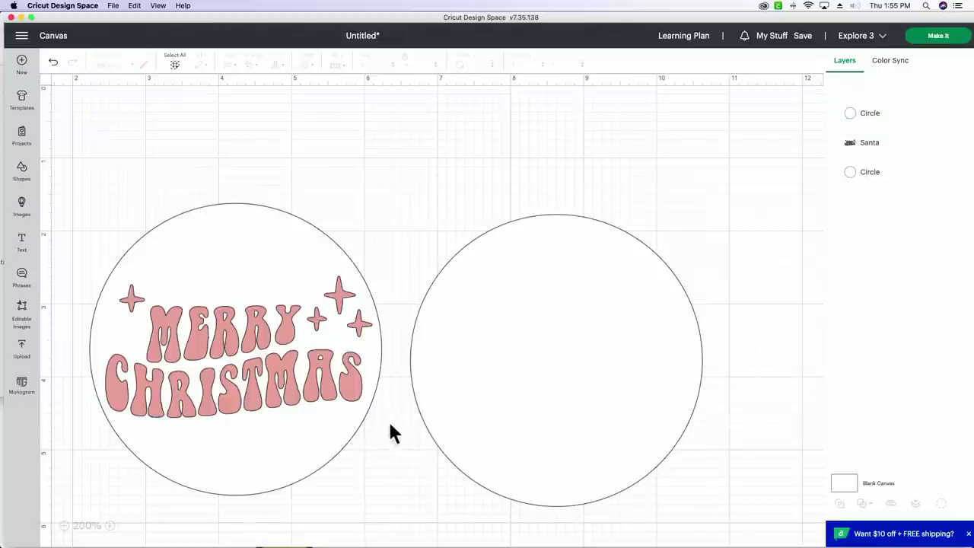
Step: Switch to Chrome and open the Makers Gonna Learn font library through the member dashboard
mouse_move(380, 542)
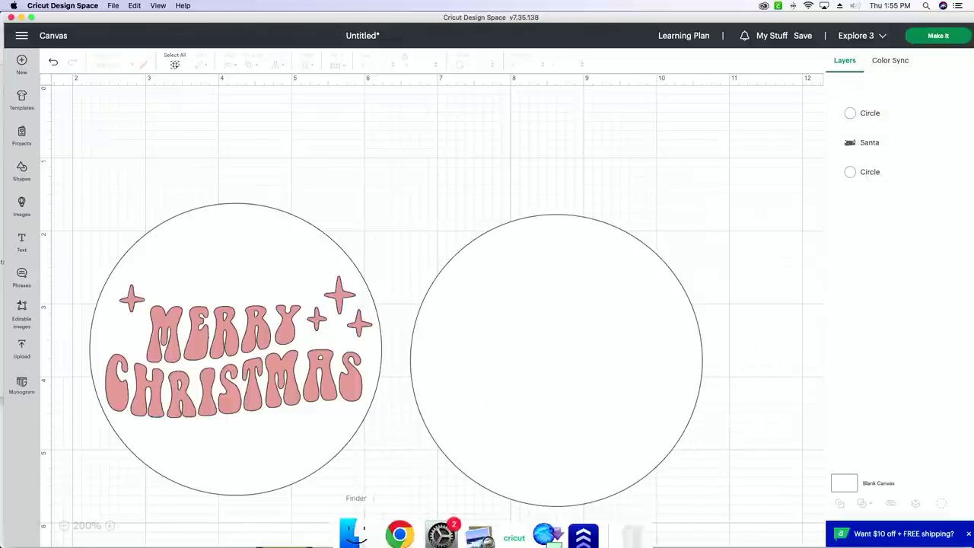
click(393, 529)
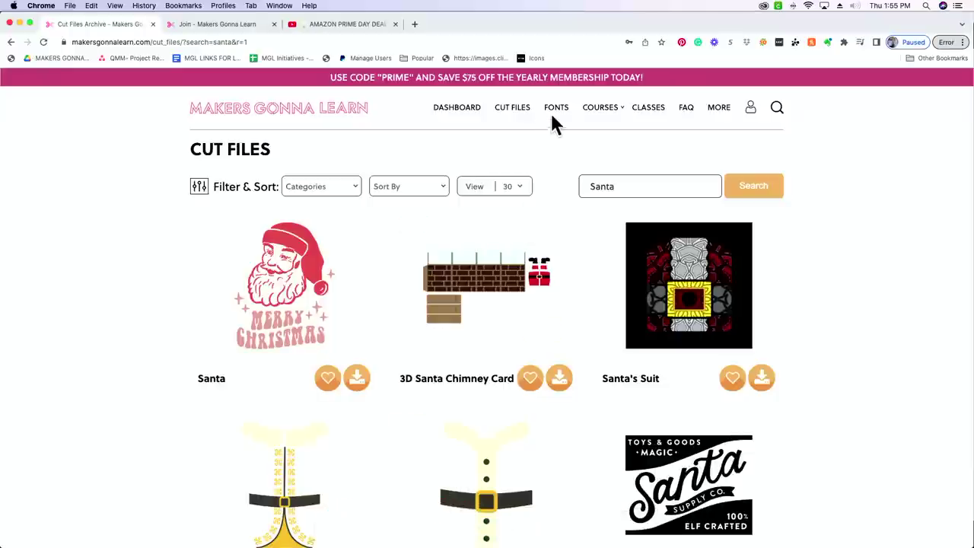
click(309, 118)
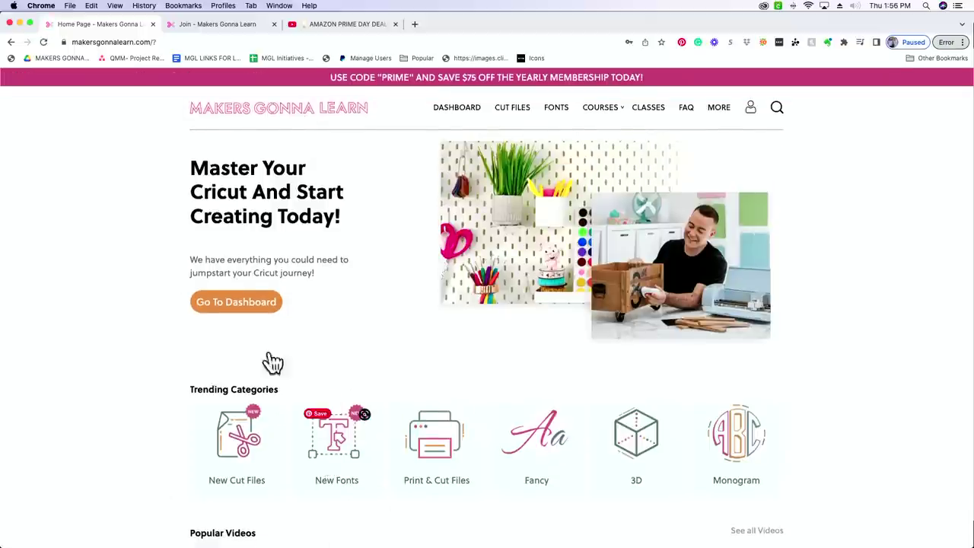
click(235, 310)
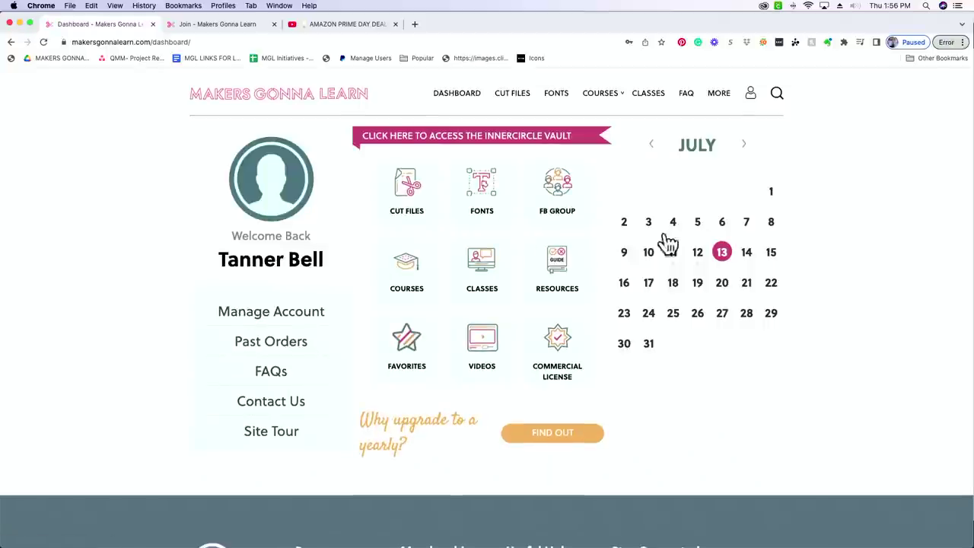
click(490, 202)
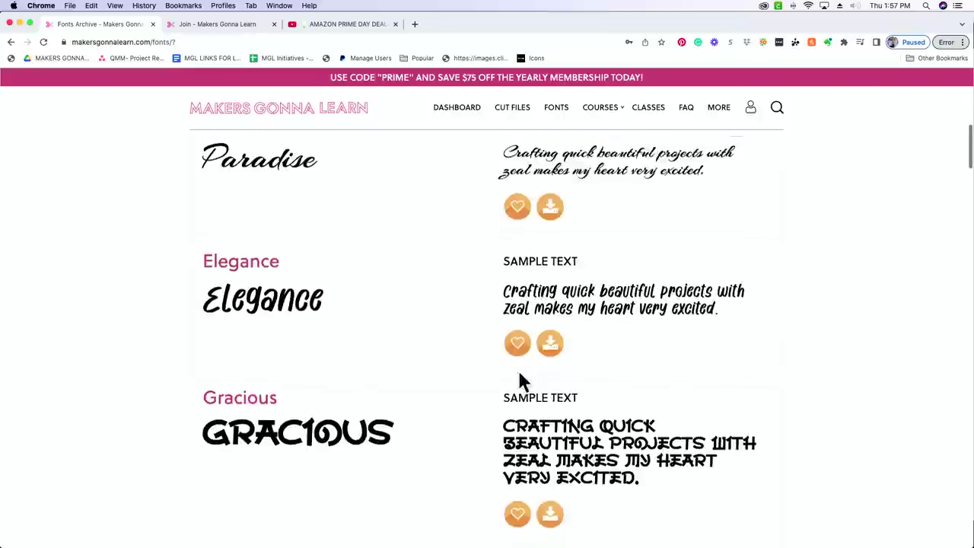
Step: Look through the first page of the font library and go to page 3
scroll(519, 371, down, 10)
scroll(519, 372, down, 20)
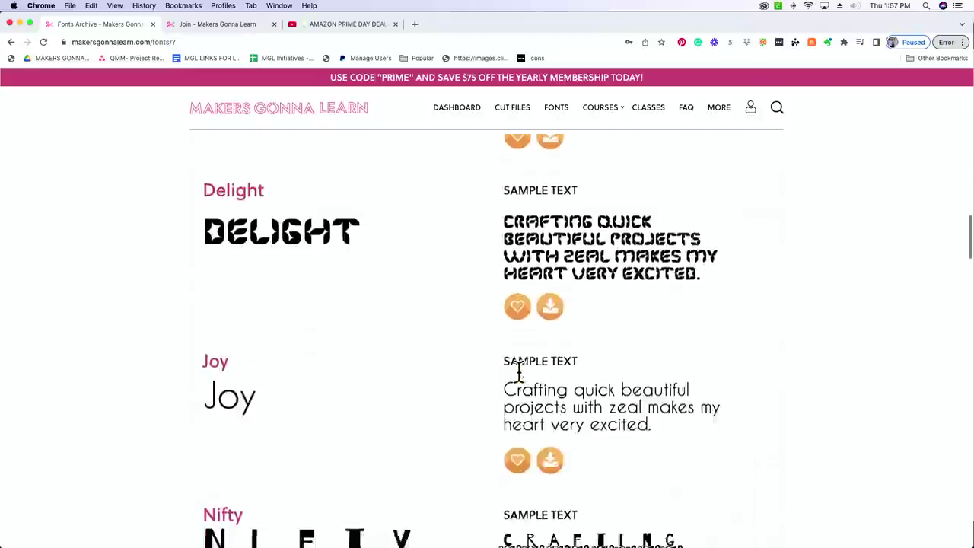
scroll(519, 371, down, 20)
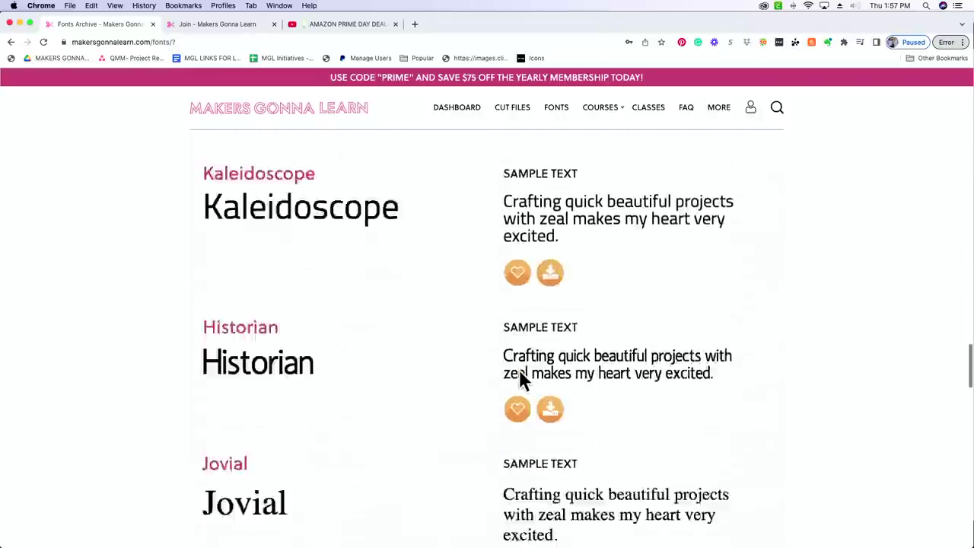
scroll(519, 371, down, 12)
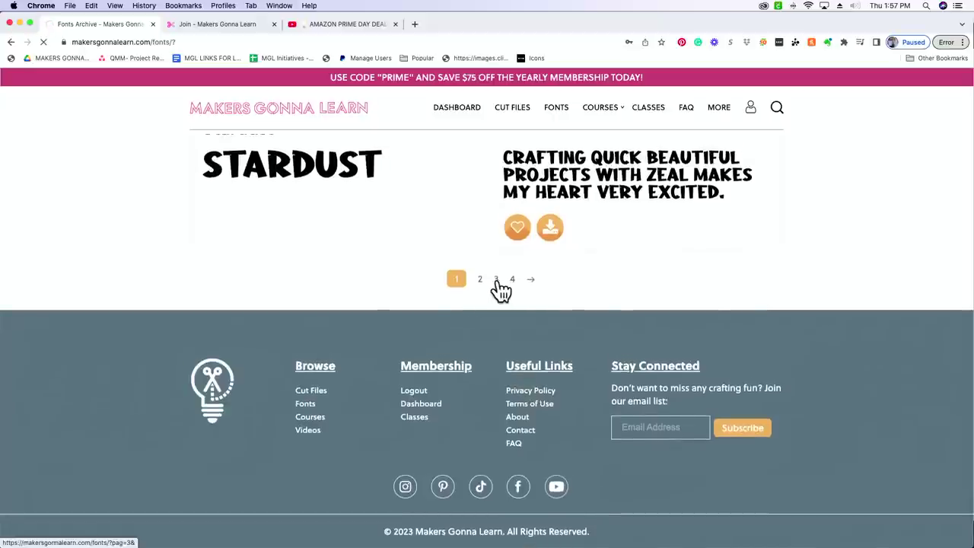
click(496, 281)
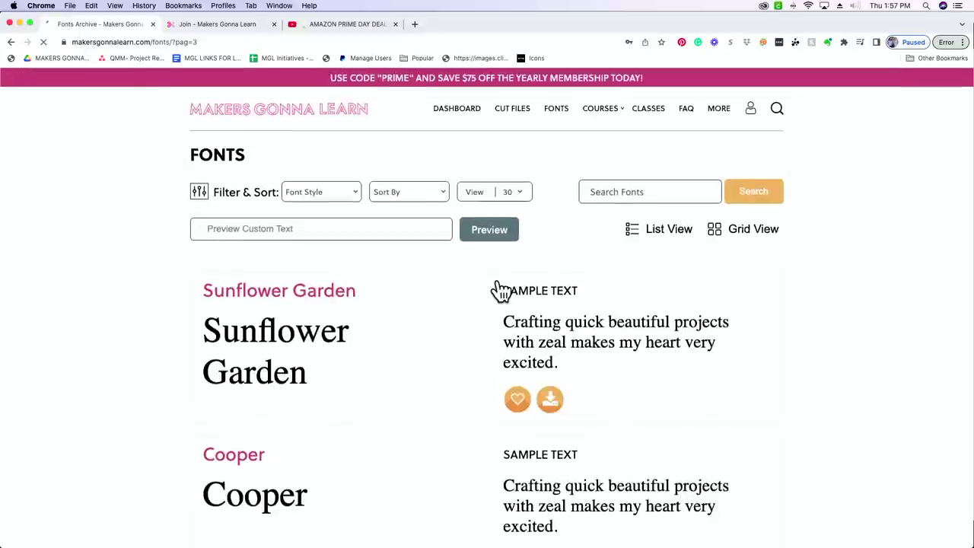
Step: Filter the font library by the Basic font style and glance through the fonts
click(325, 191)
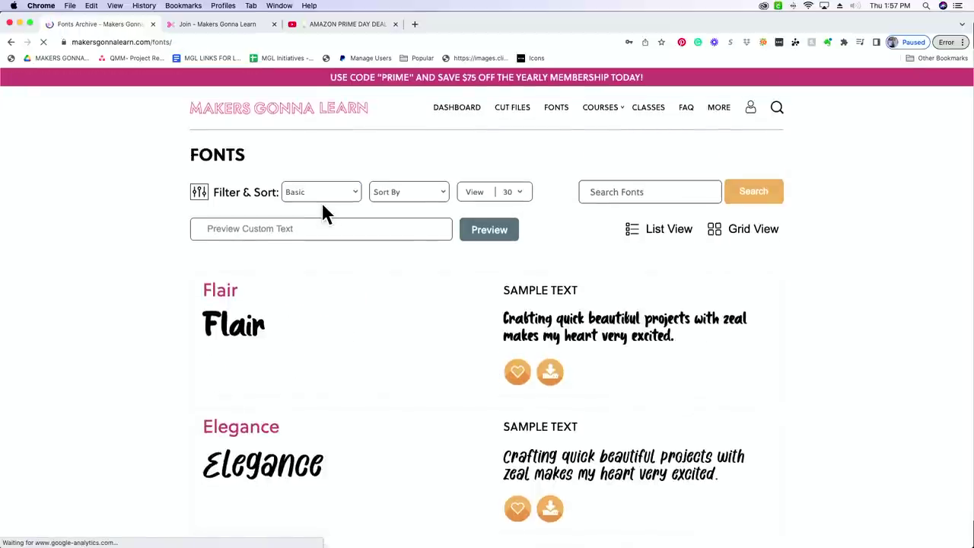
scroll(431, 441, down, 4)
scroll(431, 441, up, 4)
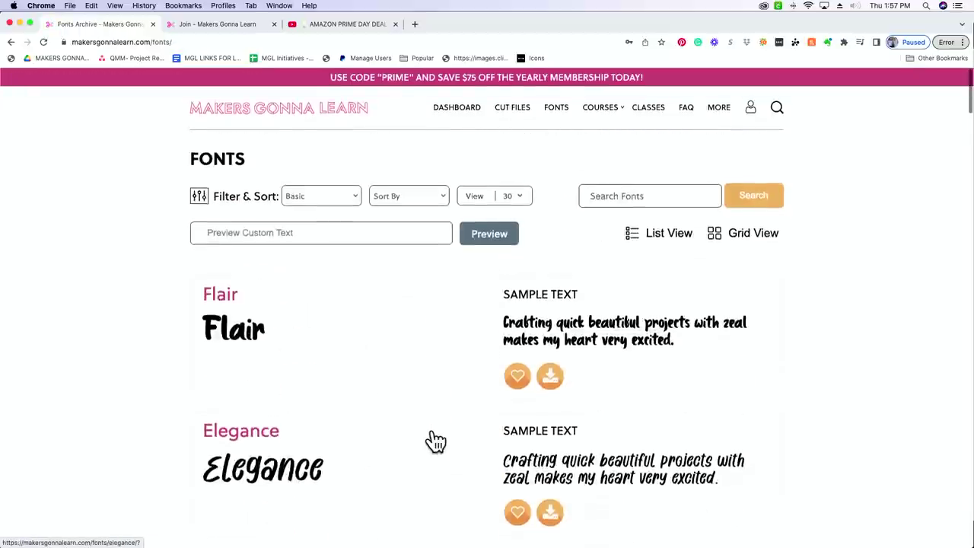
Step: Preview the listed fonts with the custom text "have a holly dolly christmas"
click(340, 230)
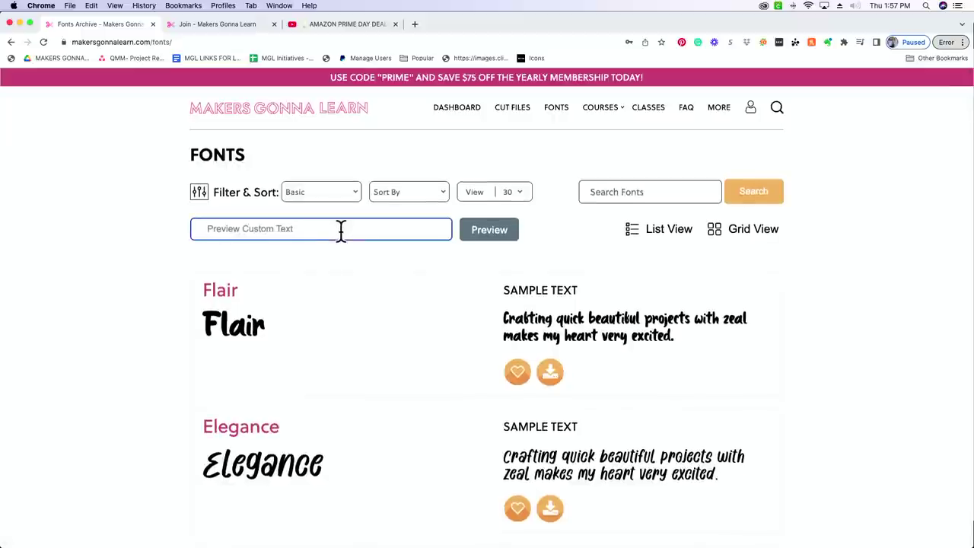
text(have)
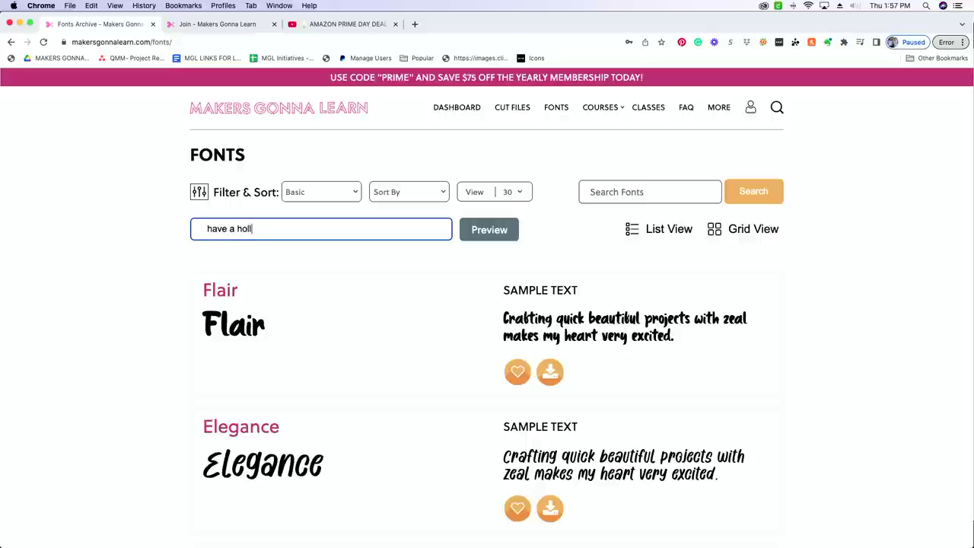
text(a holly dolly christmas)
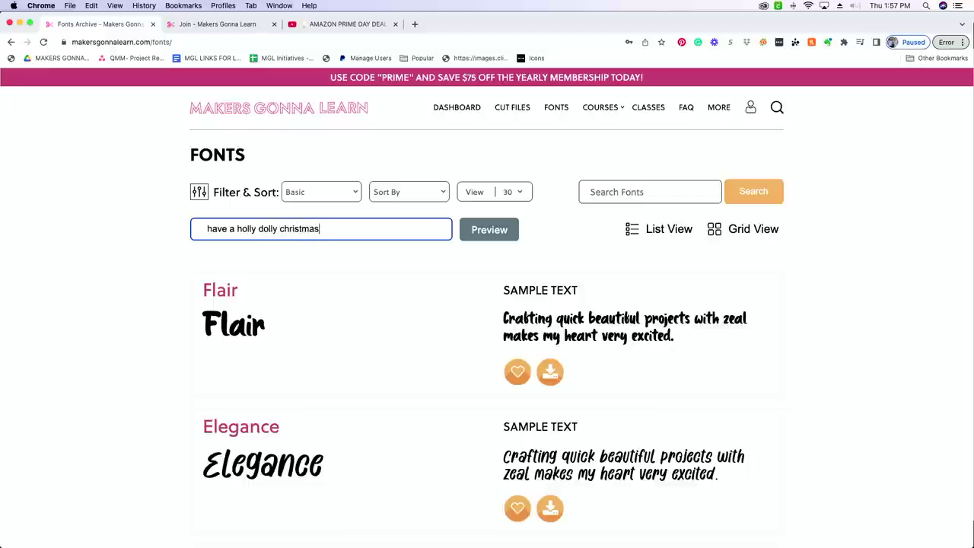
click(495, 236)
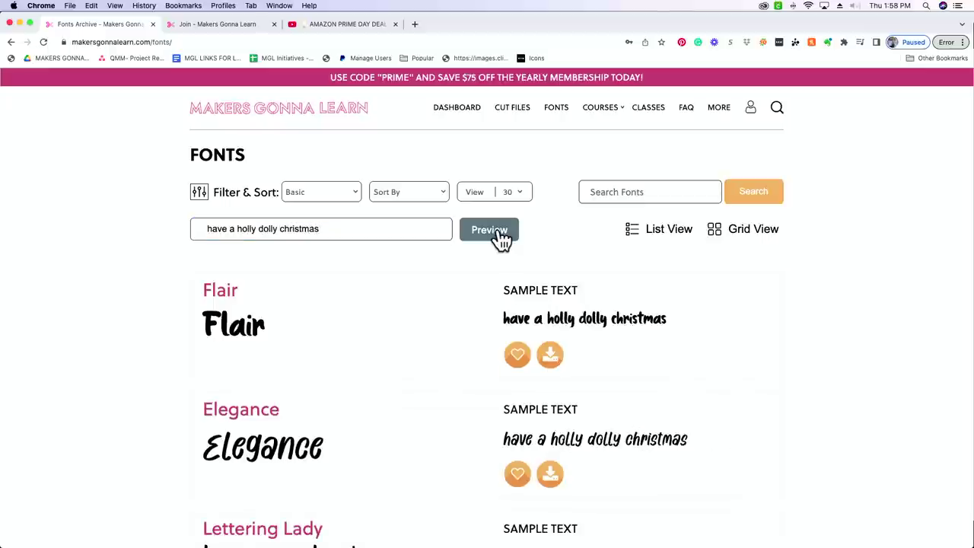
Step: Search the font library for Giddy Up and download the font
click(645, 195)
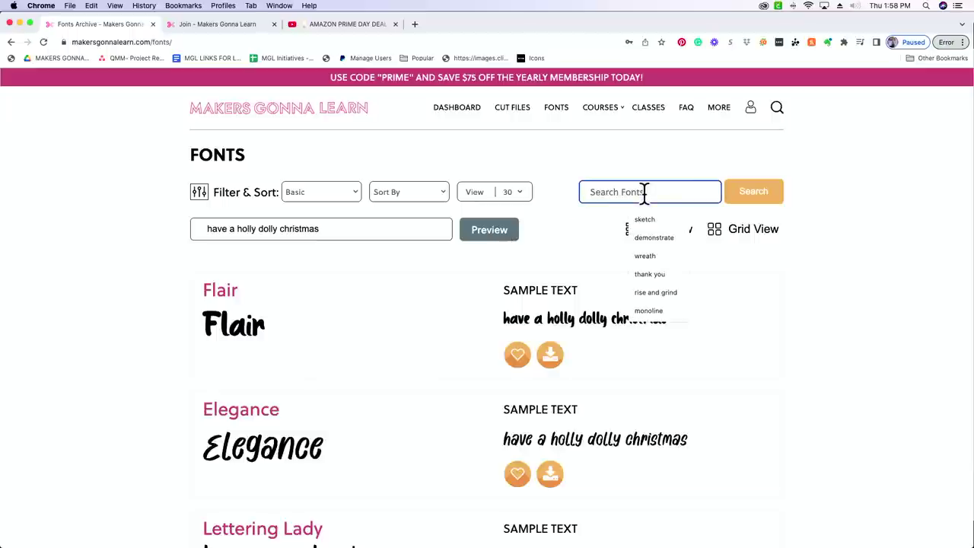
text(Giddy Up)
key(Return)
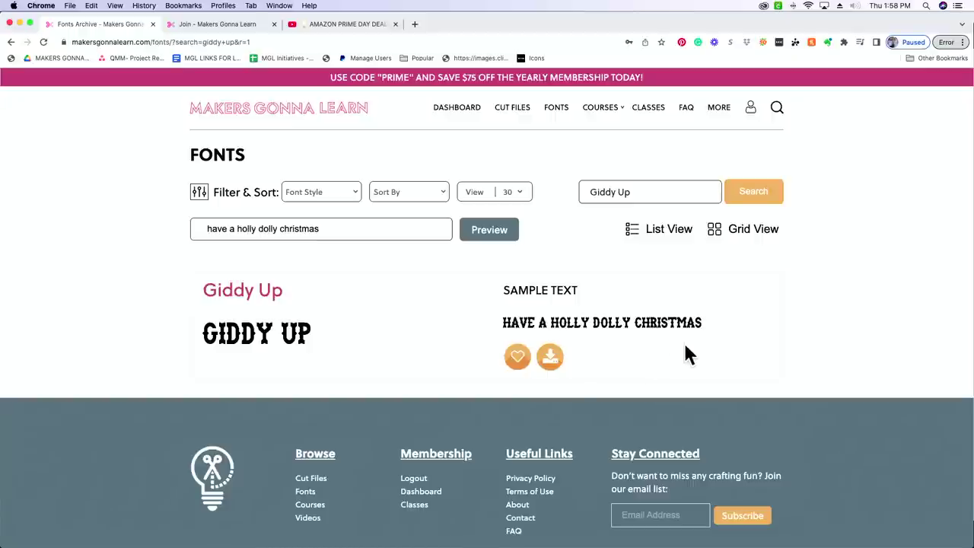
click(552, 357)
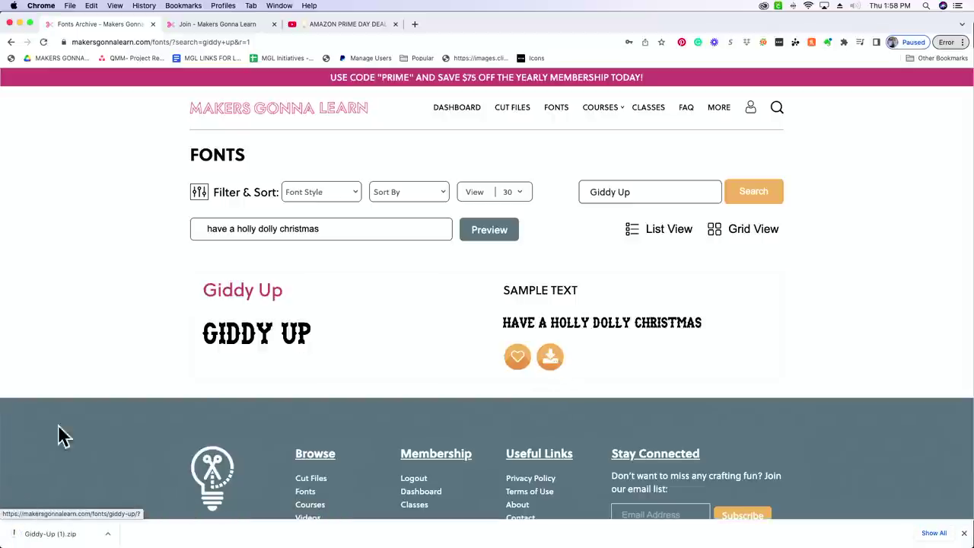
Step: Unpack the downloaded Giddy-Up (1).zip and install the font from Giddy Up 2.otf in Font Book
click(62, 536)
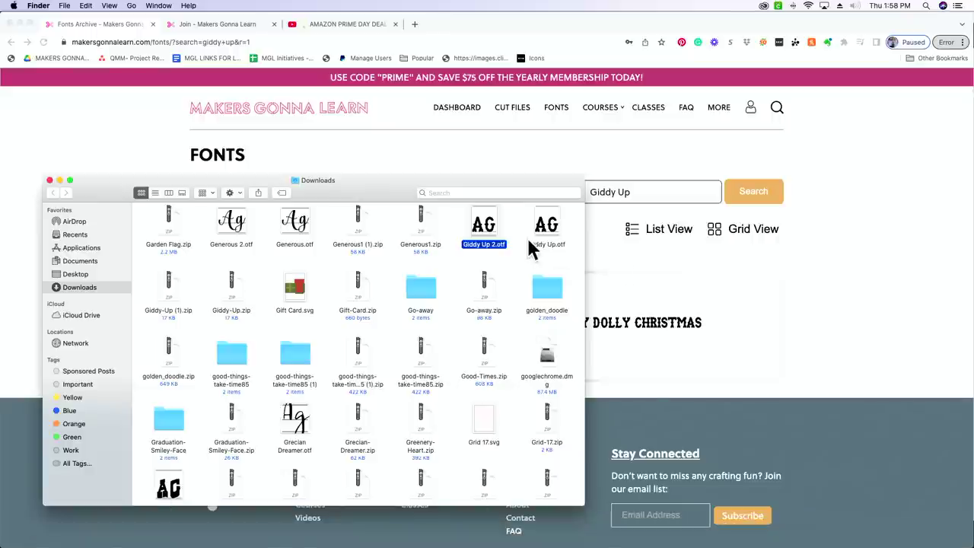
double_click(484, 228)
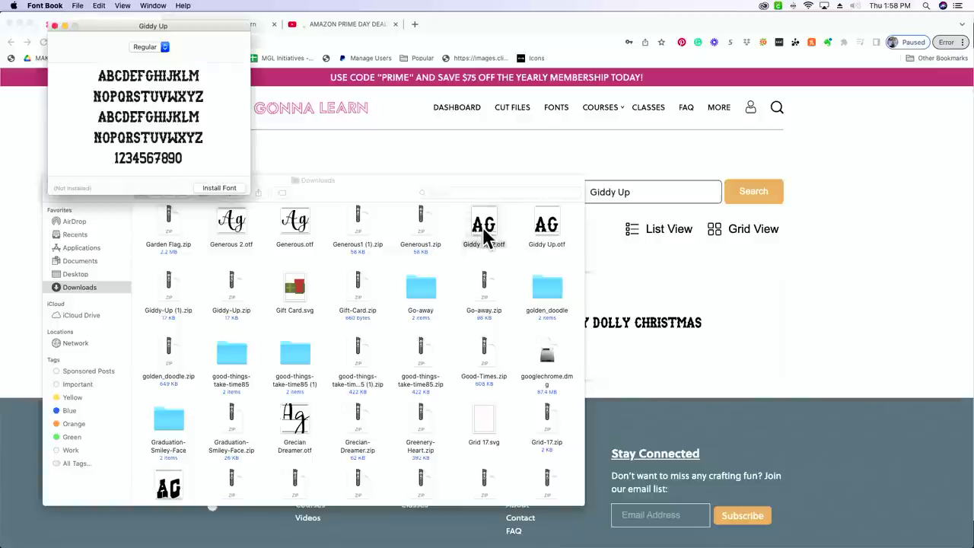
click(216, 189)
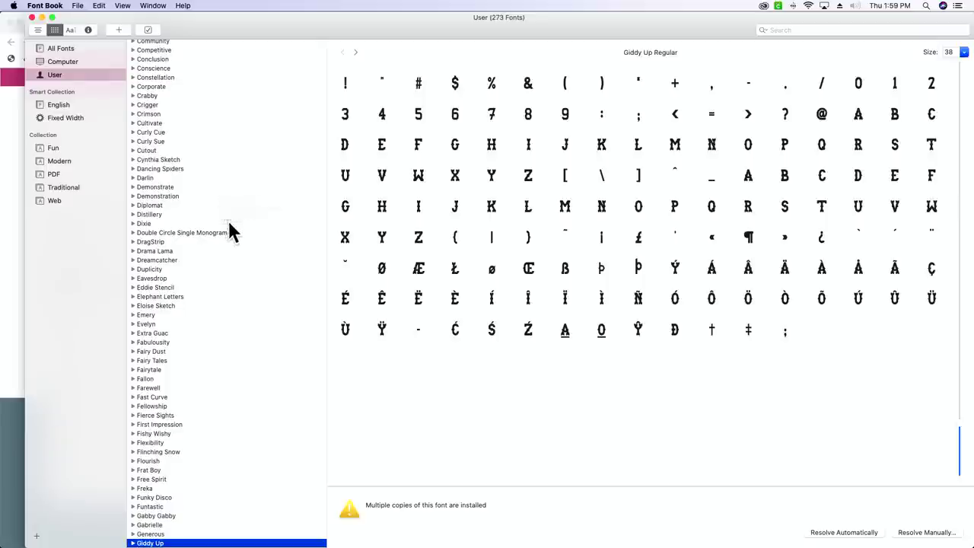
Step: Switch to Cricut Design Space and save the project as "holly dolly" in the first listed collection
mouse_move(388, 542)
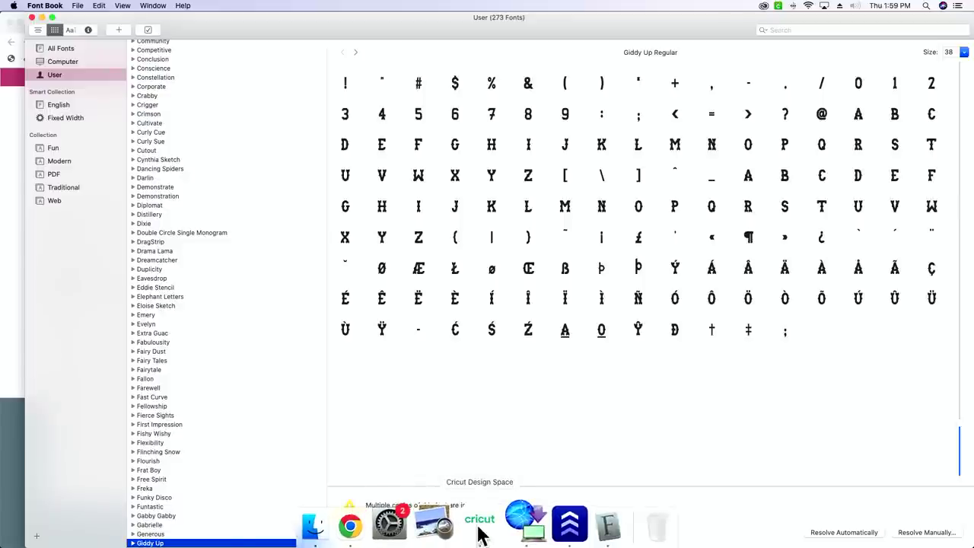
click(480, 526)
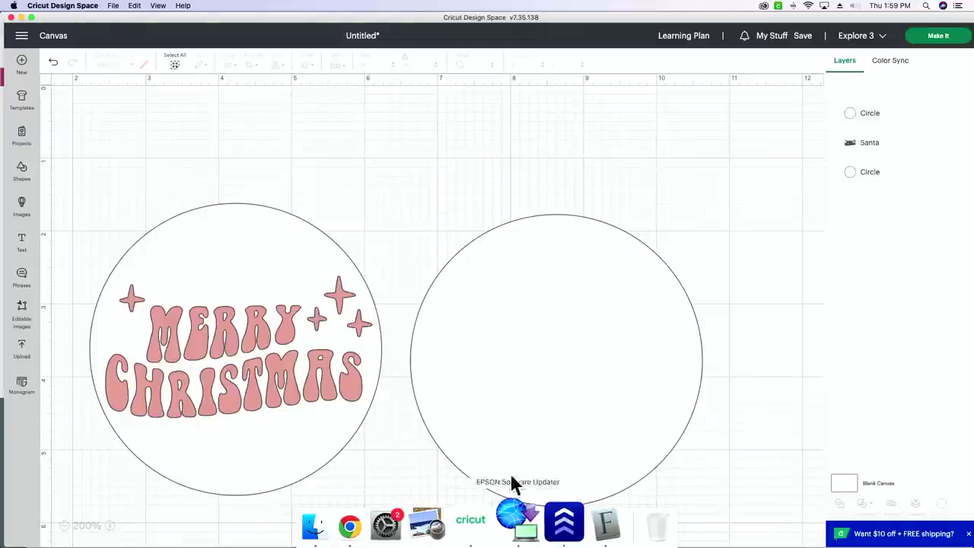
scroll(550, 383, down, 3)
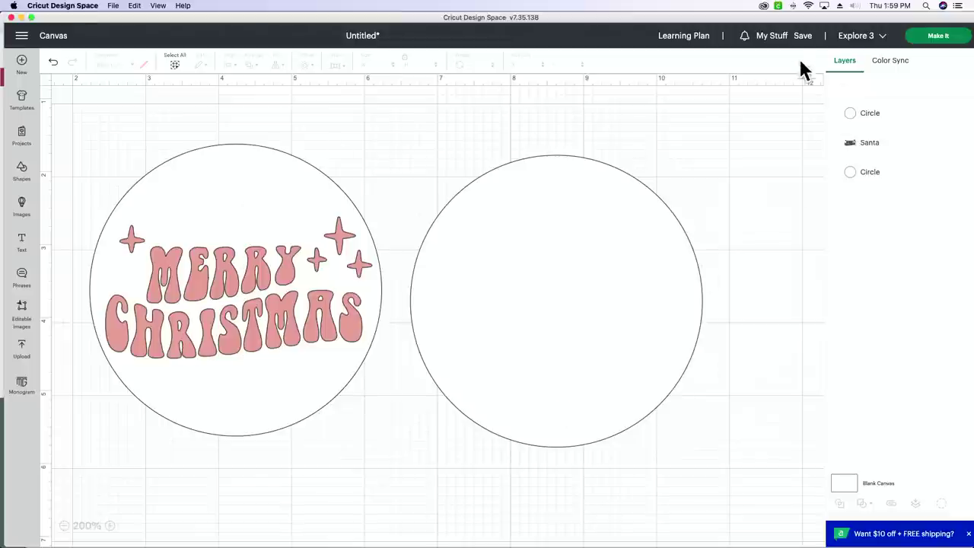
click(801, 37)
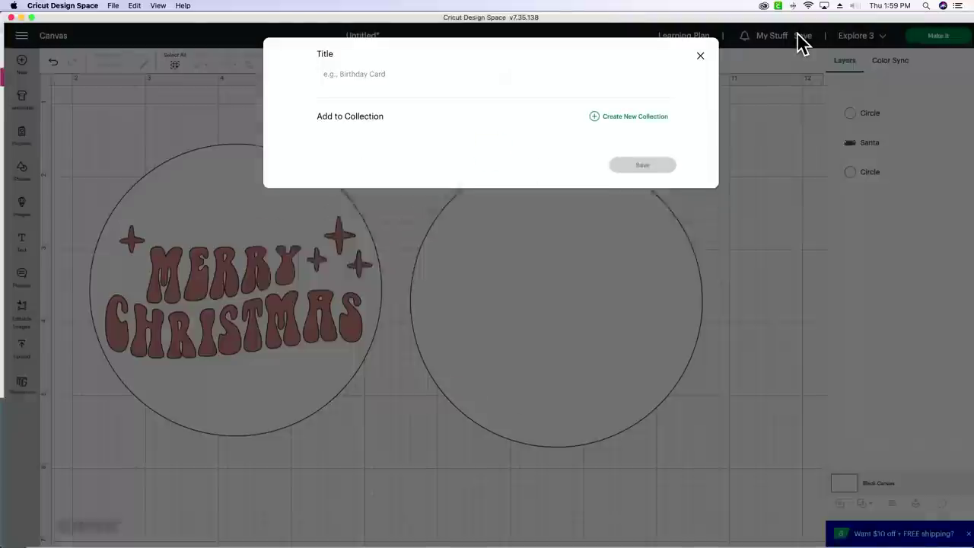
click(445, 67)
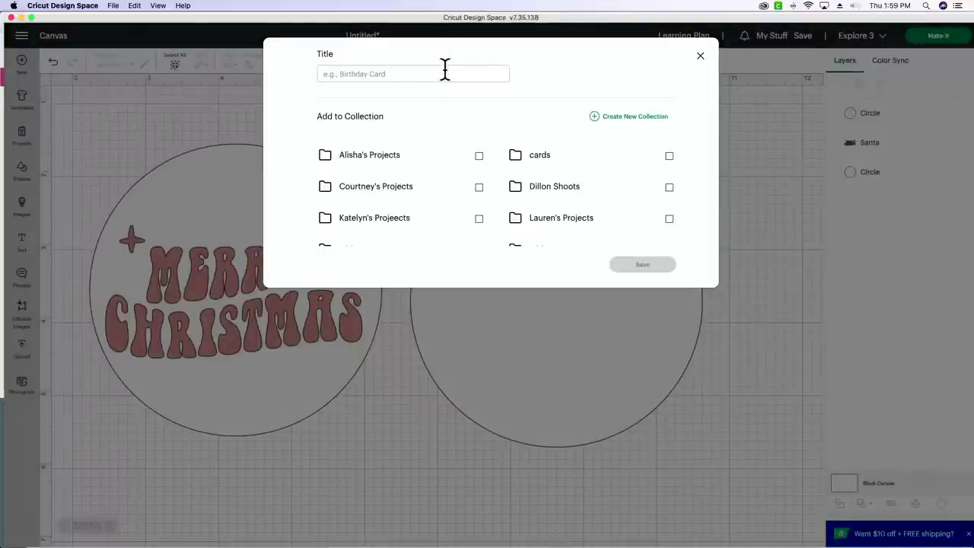
text(holly dolly)
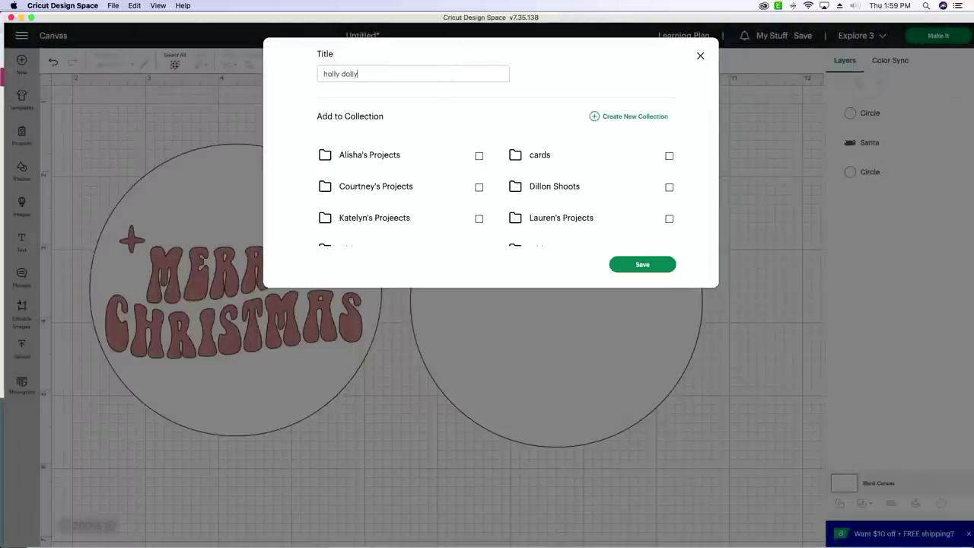
click(479, 156)
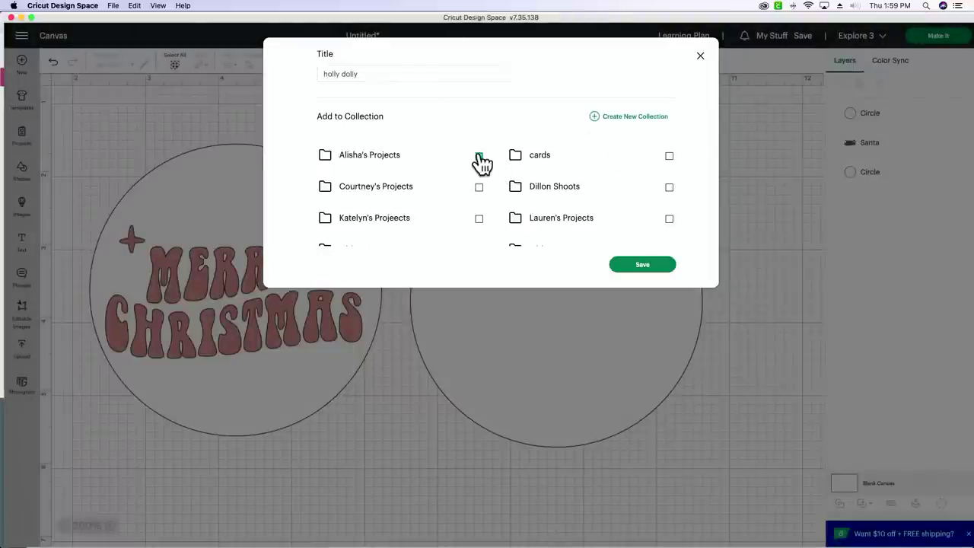
click(664, 268)
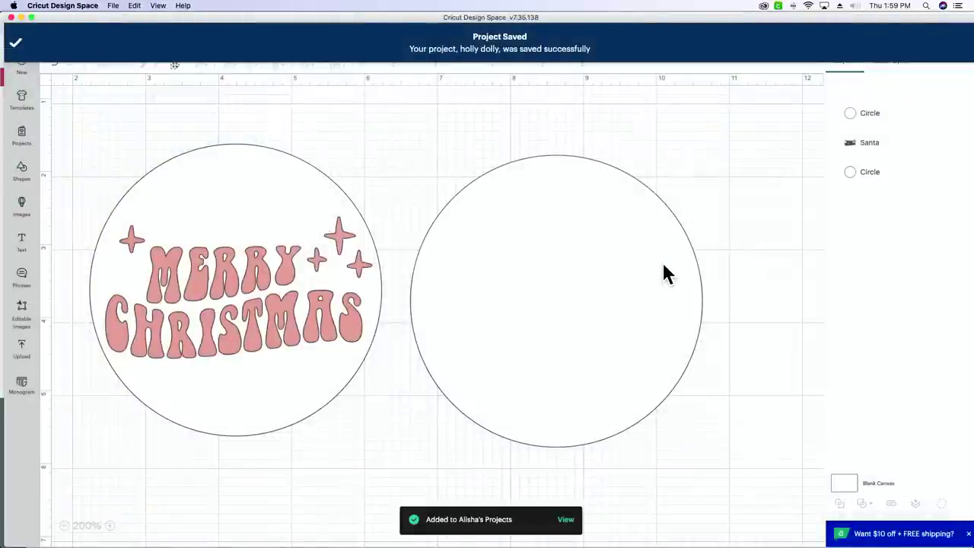
Step: Force a reload of the saved holly dolly project
click(598, 185)
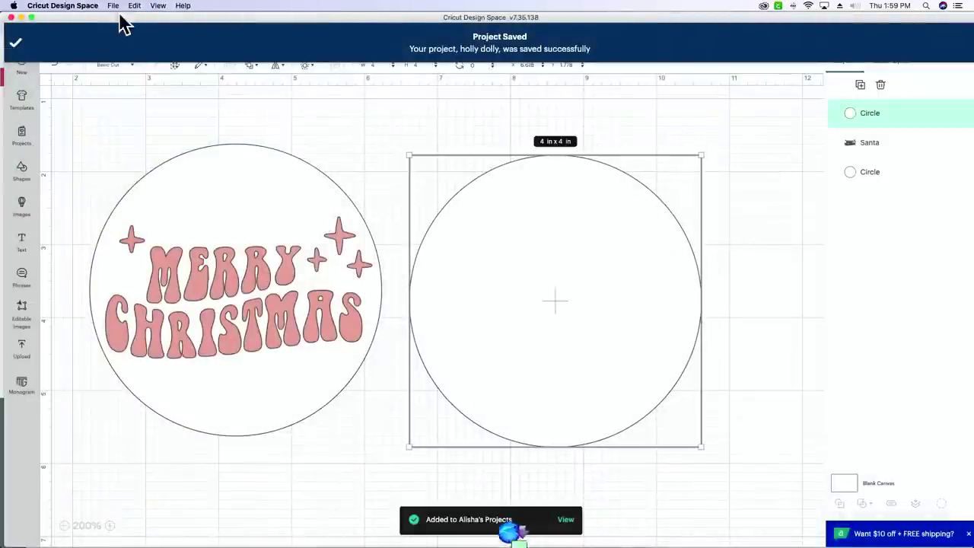
click(158, 6)
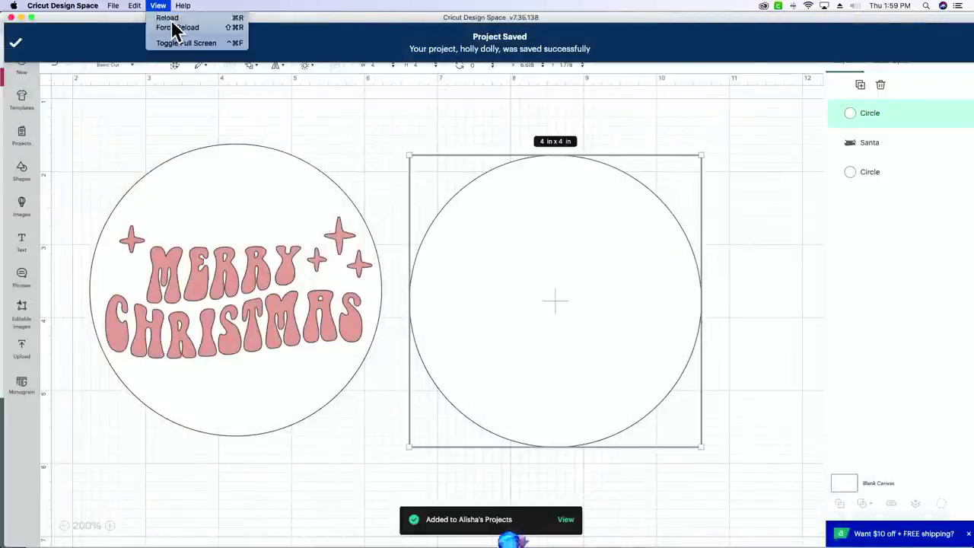
click(173, 30)
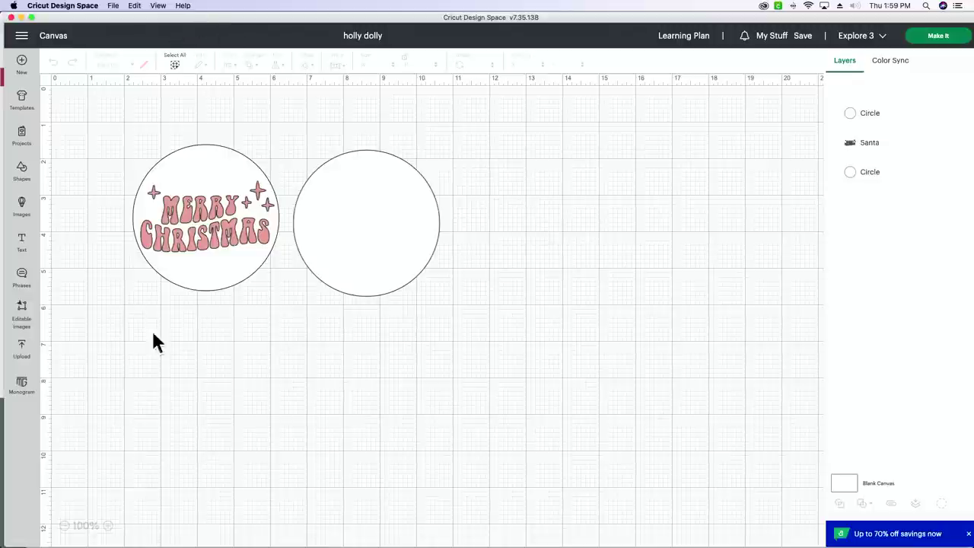
Step: Add a text object and place it inside the blank 4 in circle
click(108, 526)
click(109, 526)
scroll(161, 381, left, 2)
scroll(161, 380, up, 3)
click(108, 526)
click(108, 526)
click(108, 526)
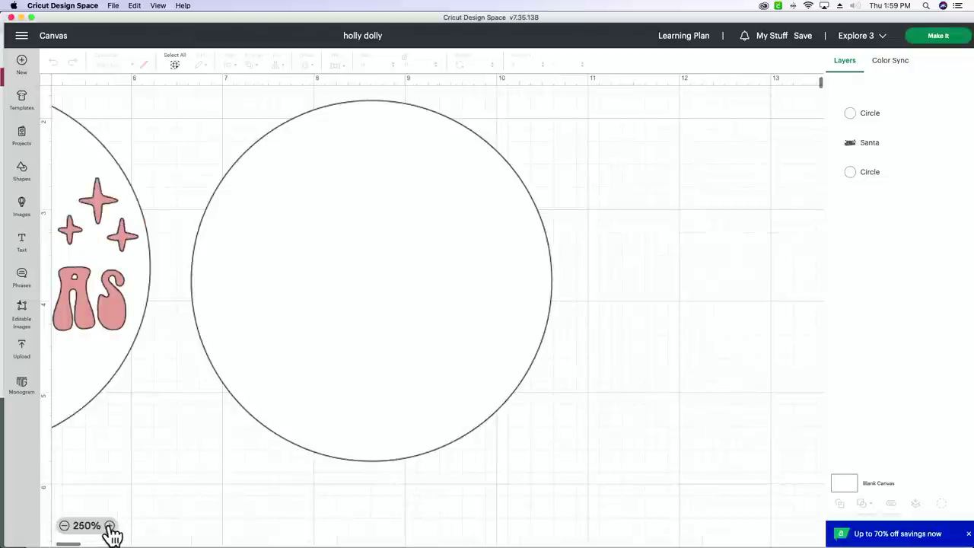
click(22, 242)
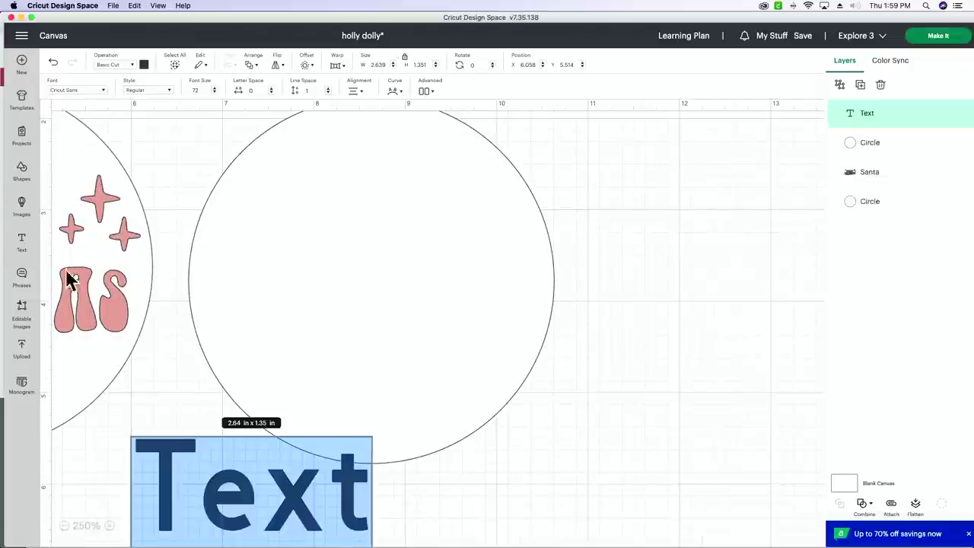
drag(228, 464, 298, 272)
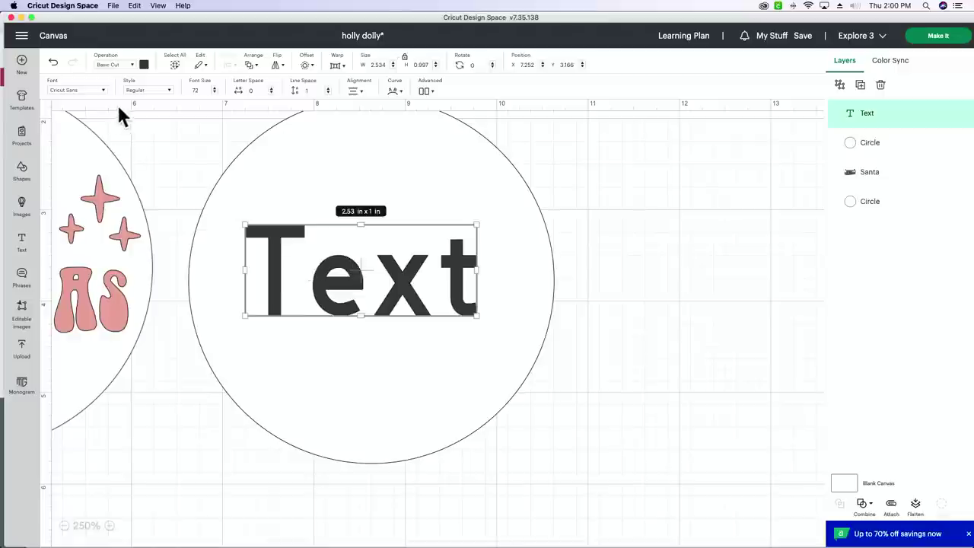
Step: Change the new text's font to the system font Giddy Up
click(84, 93)
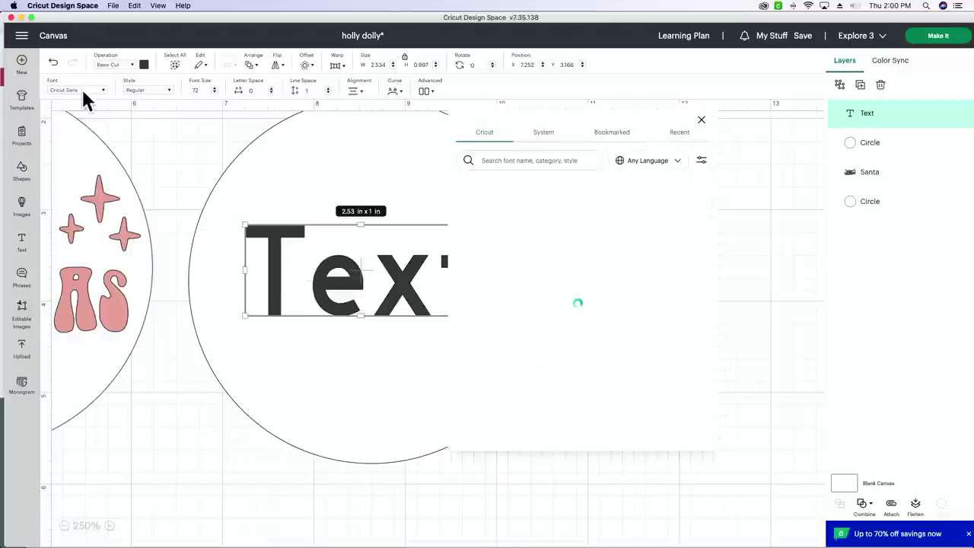
drag(568, 108, 689, 126)
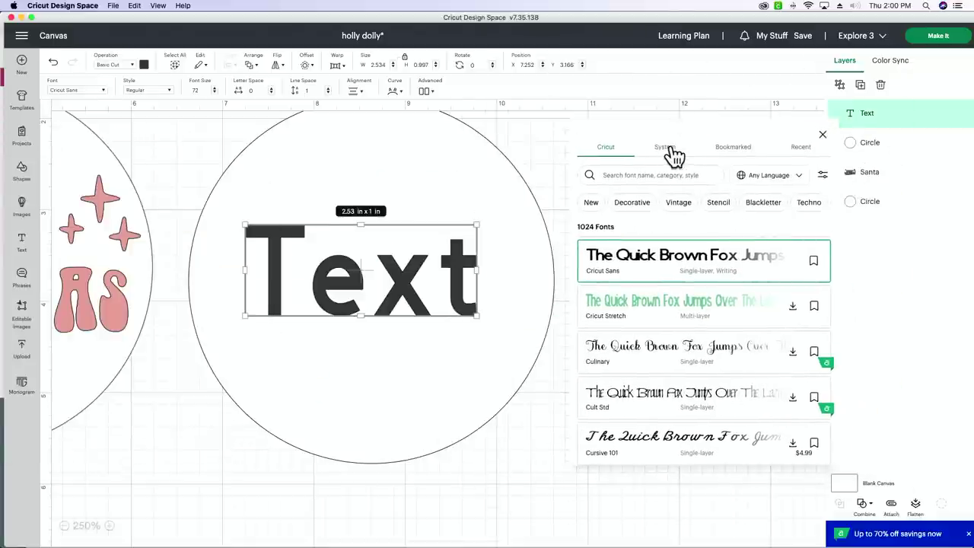
click(666, 147)
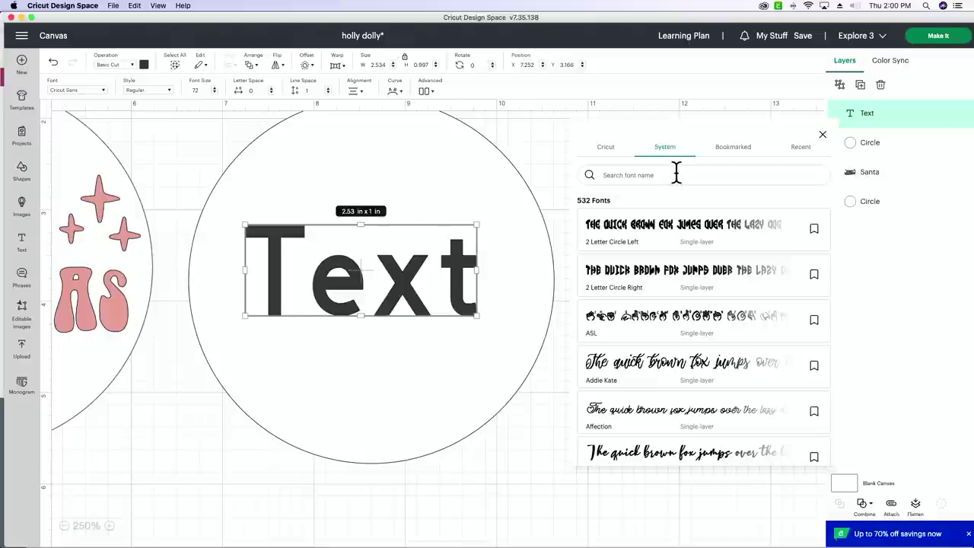
text(giddy up)
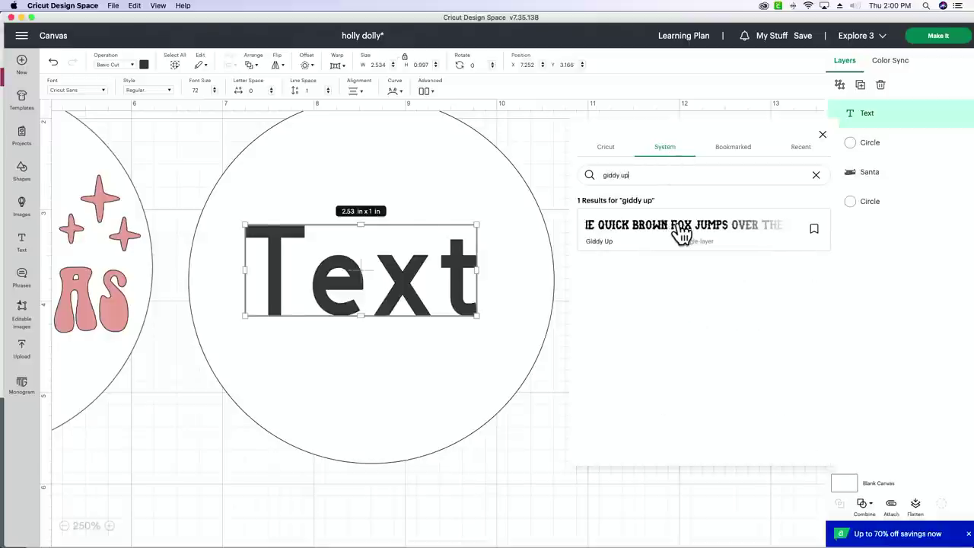
click(681, 235)
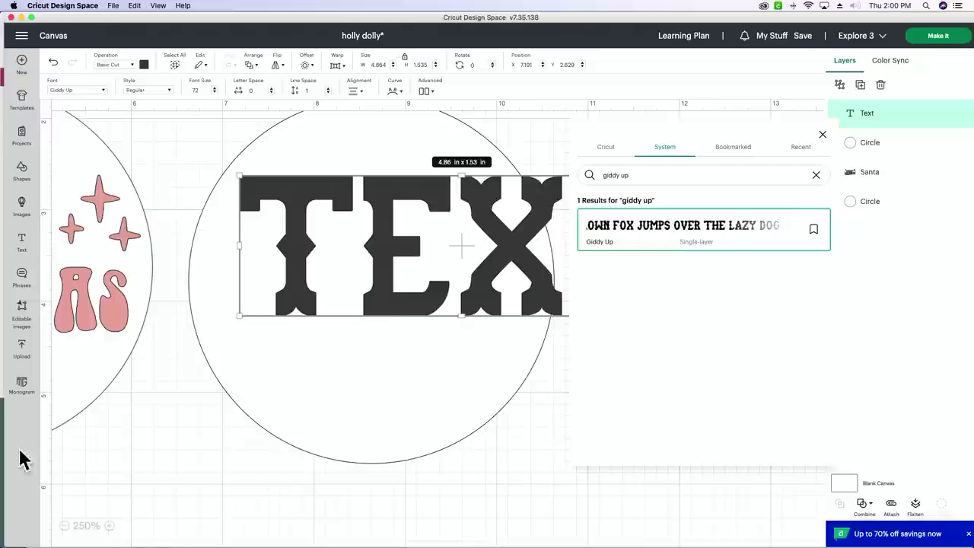
Step: Shrink the text to about 2.46 in wide and place it near the top of the blank circle
click(192, 451)
drag(615, 273, 629, 257)
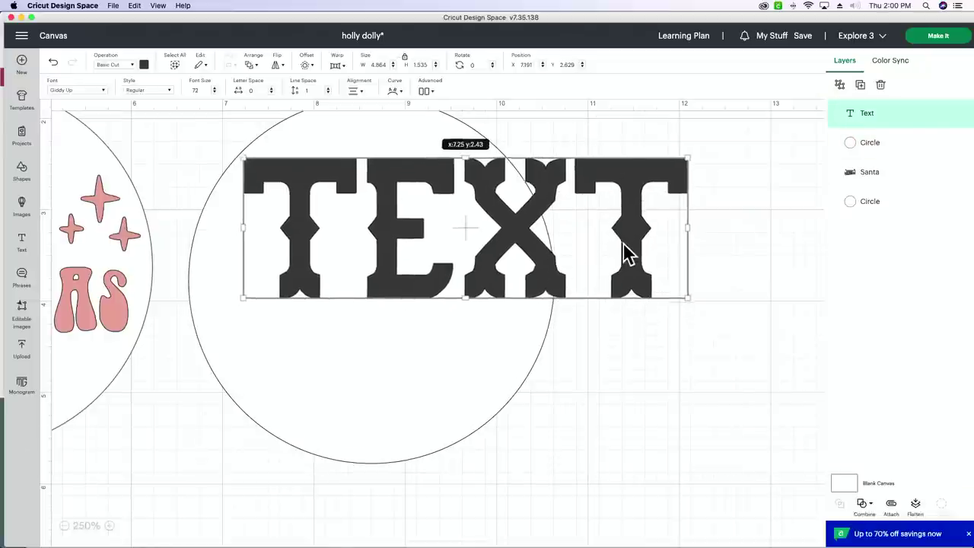
drag(689, 298, 489, 214)
Step: Replace the placeholder text in the blank circle with three lines reading "have a", "holly" and "christmas"
double_click(424, 177)
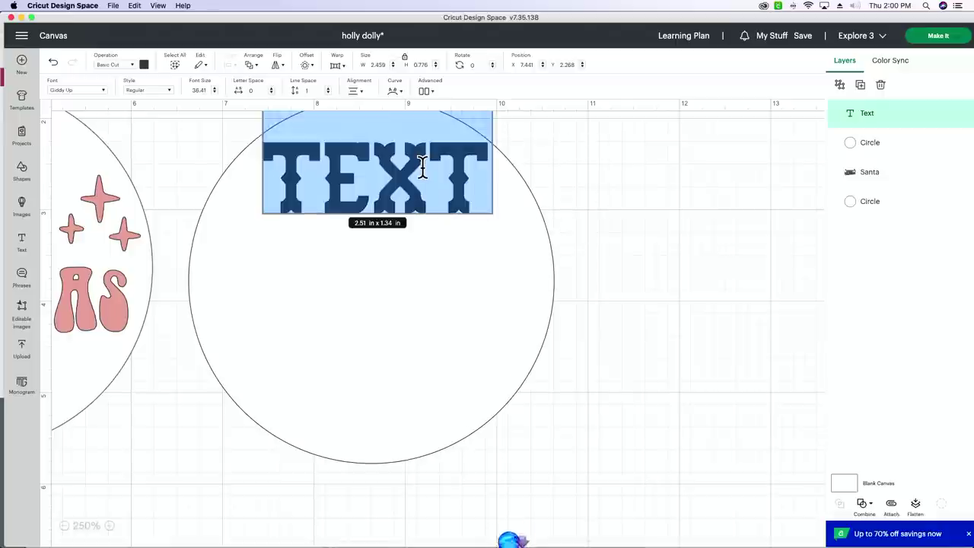
text(have a)
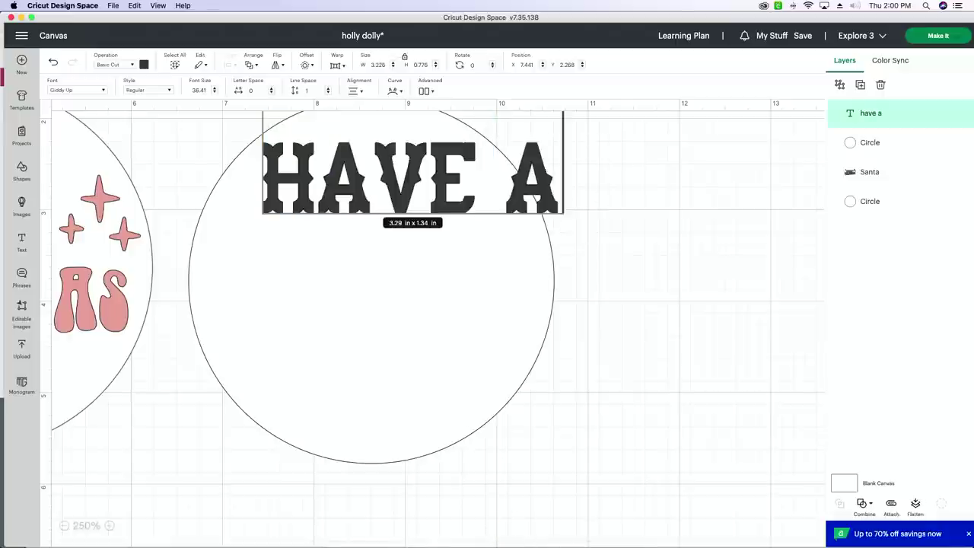
key(Return)
text(hol)
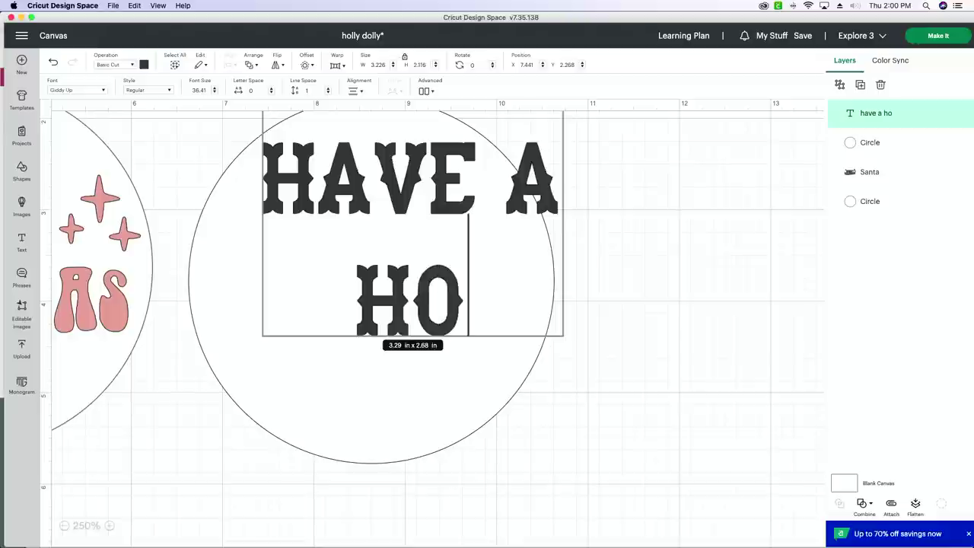
text(ly)
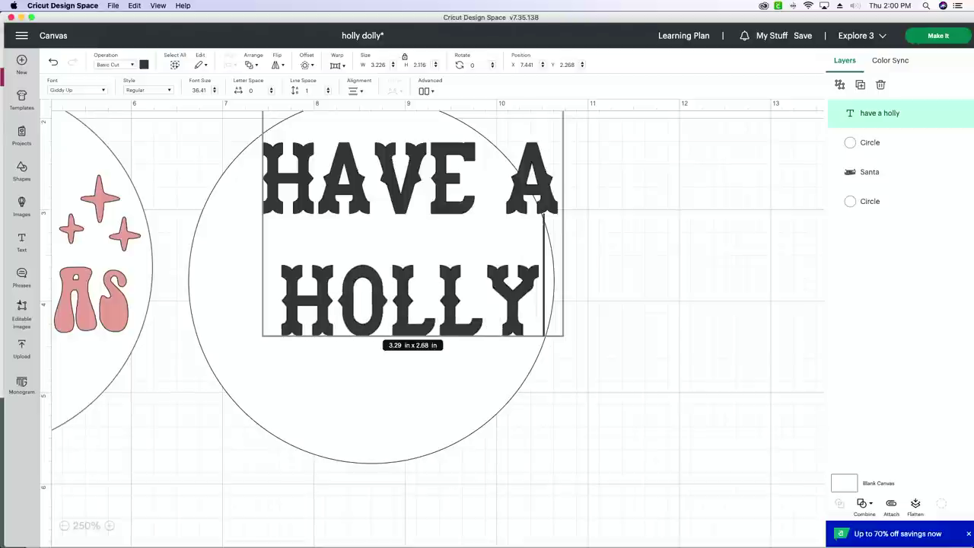
text(')
key(Return)
text(chr)
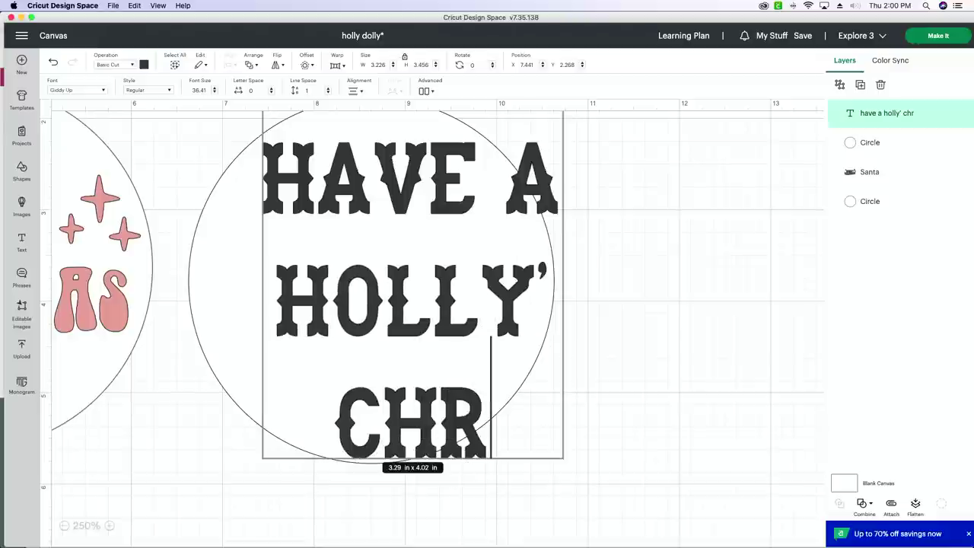
text(istmas)
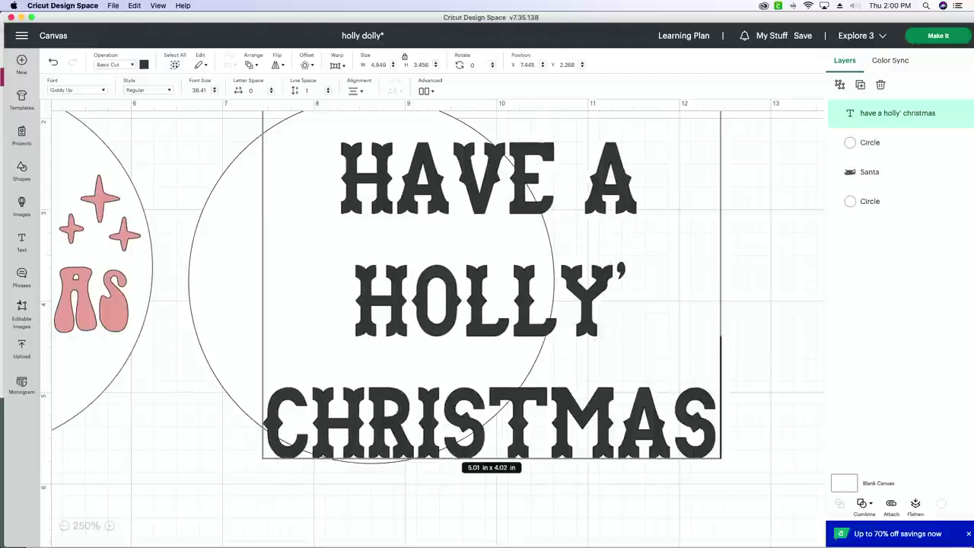
scroll(664, 289, down, 1)
click(633, 255)
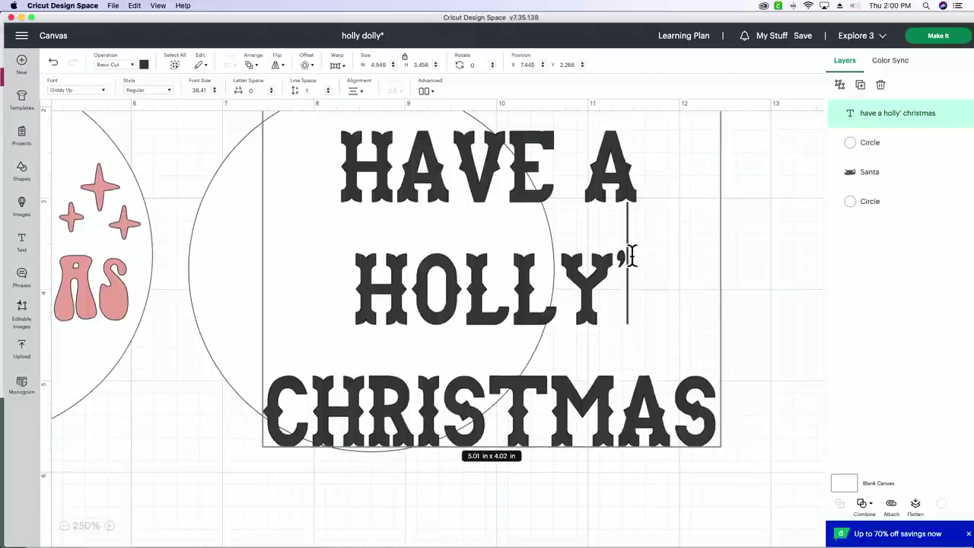
key(BackSpace)
click(776, 398)
Step: Scale the three-line text to about 3.26 in wide and center it within the blank circle
drag(664, 419, 632, 404)
drag(683, 431, 464, 351)
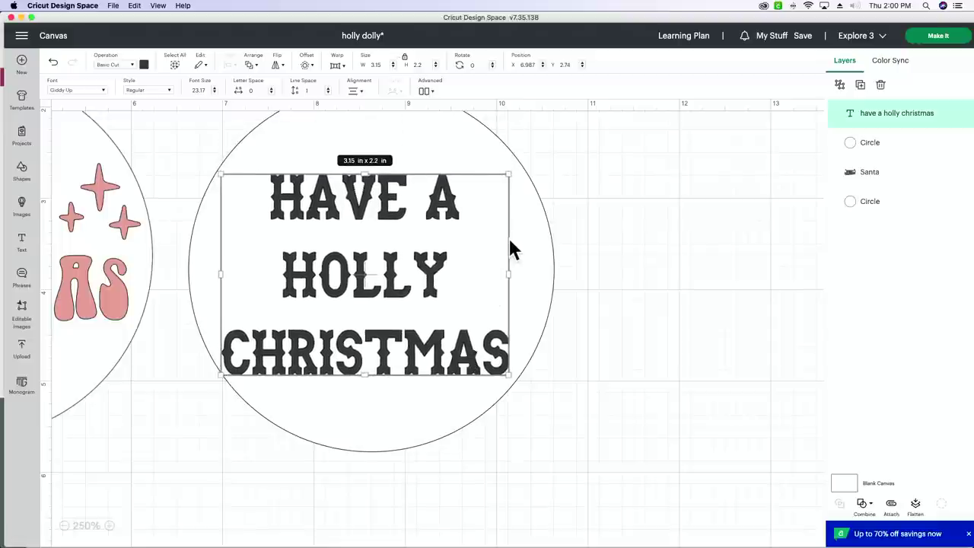
drag(507, 173, 523, 166)
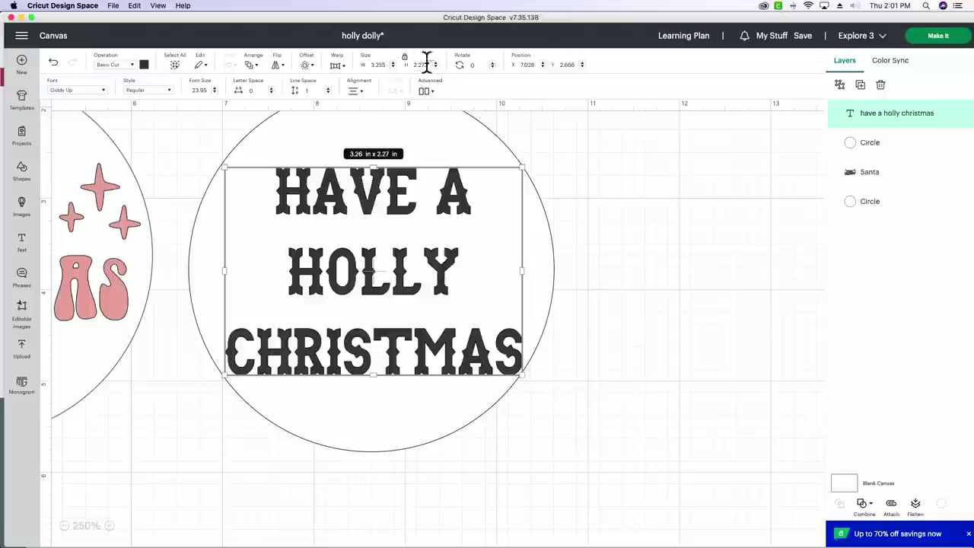
Step: Ungroup the text block to lines so each line is a separate text object
click(427, 91)
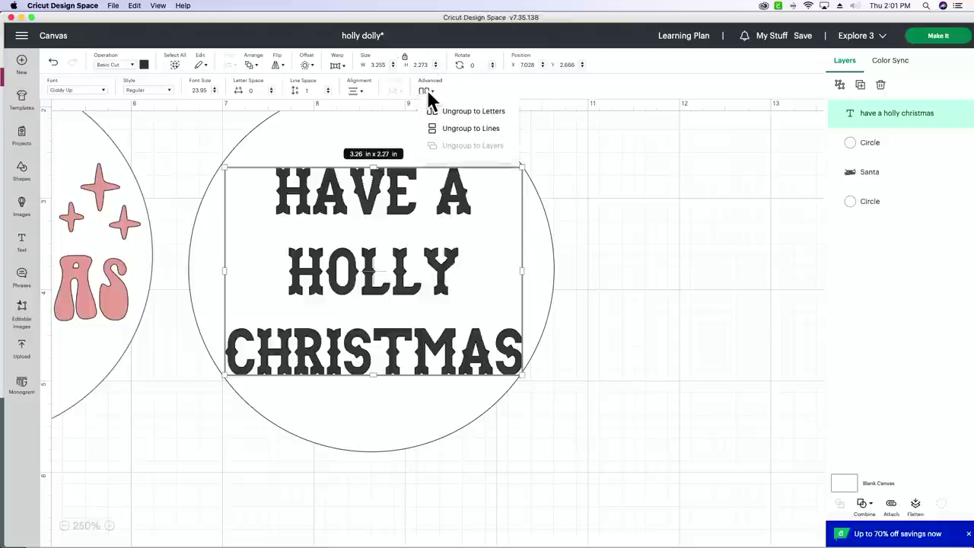
click(455, 131)
scroll(385, 195, down, 1)
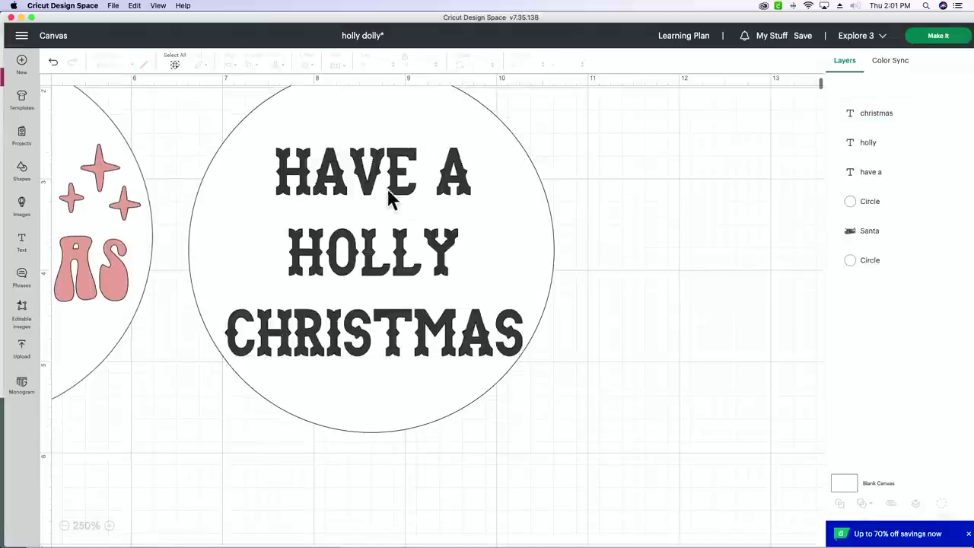
Step: Move "have a" up near the circle's upper edge and place "holly" centered directly beneath it
scroll(386, 223, up, 2)
click(386, 222)
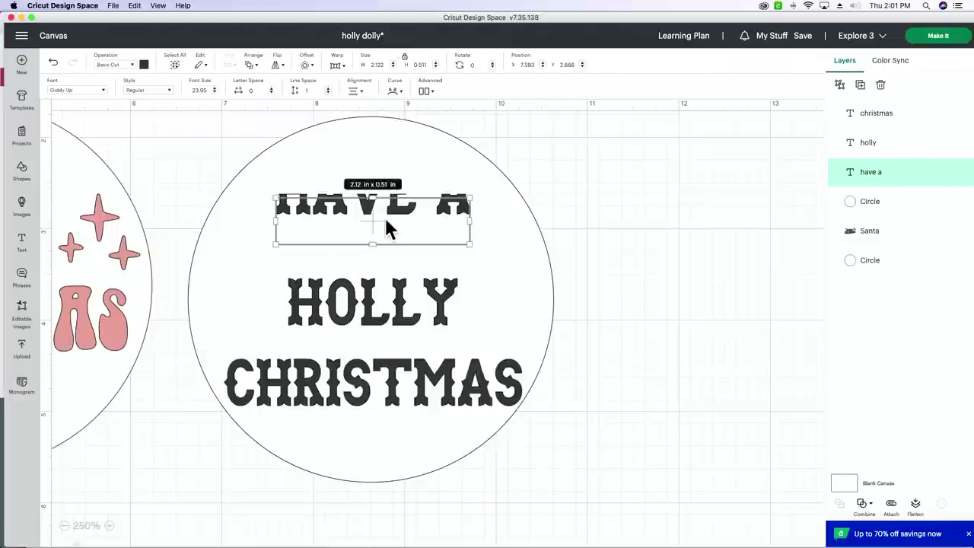
drag(385, 218, 386, 178)
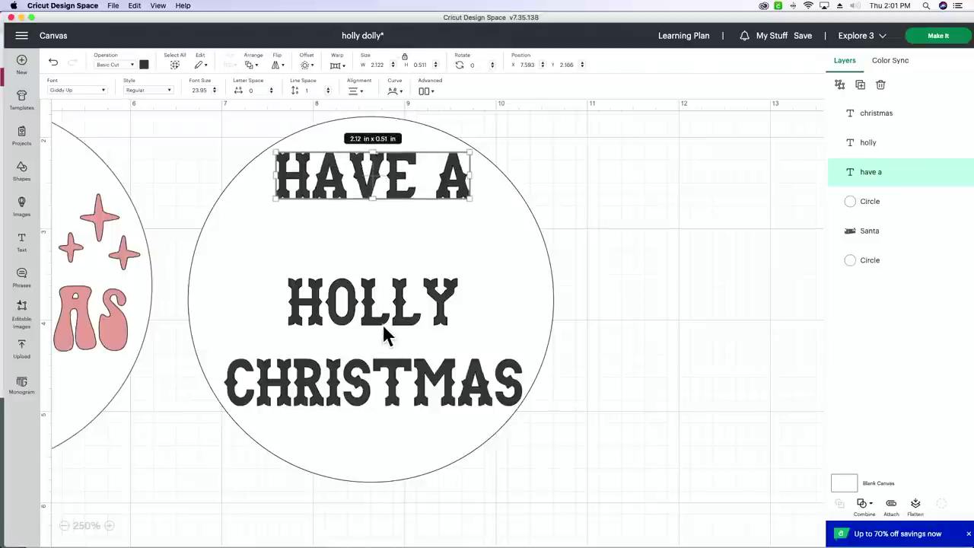
drag(386, 320, 382, 237)
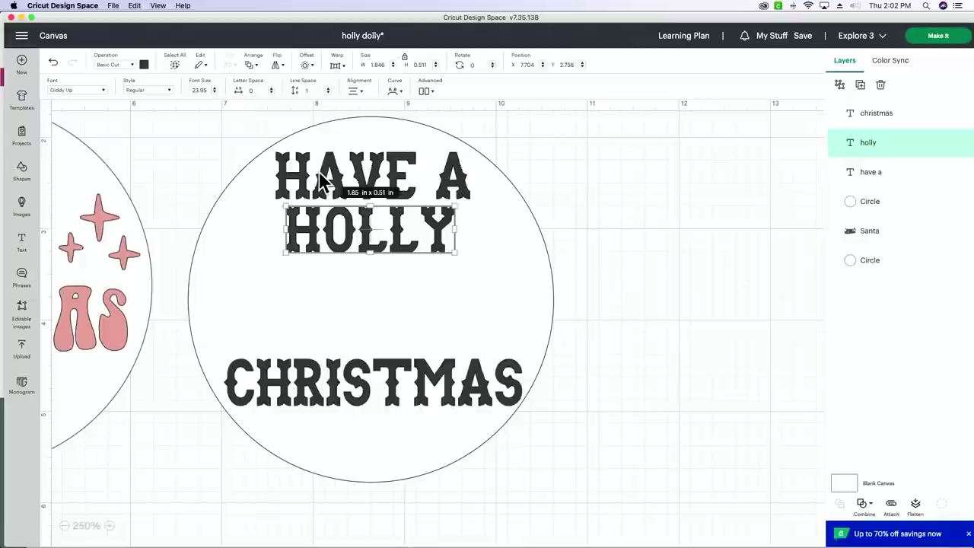
drag(356, 233, 358, 232)
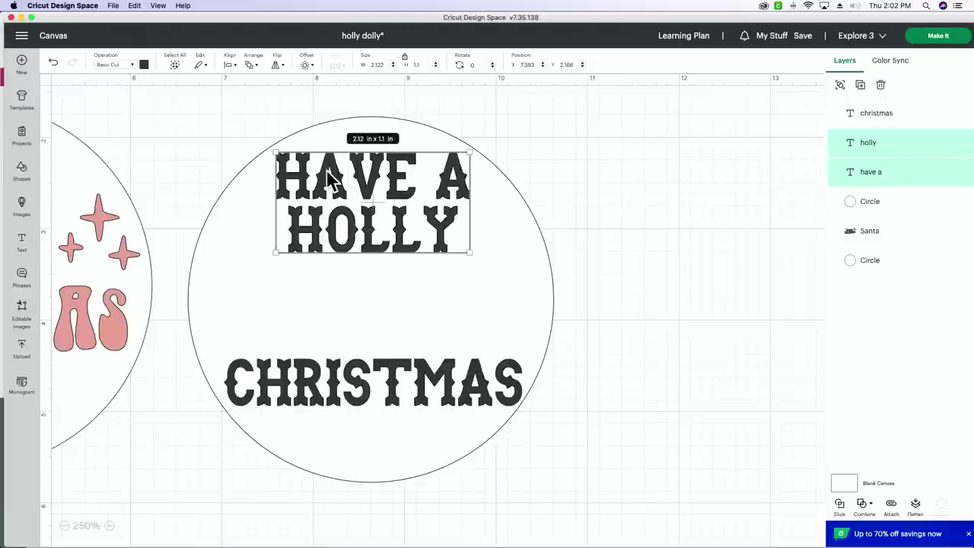
mouse_move(276, 252)
mouse_down()
mouse_move(232, 278)
mouse_move(305, 242)
mouse_move(221, 283)
mouse_move(261, 261)
mouse_up()
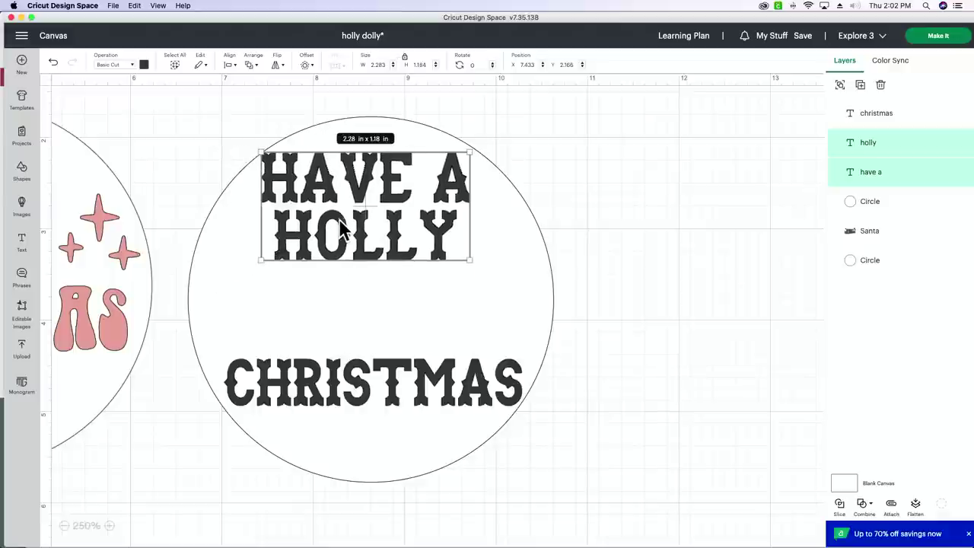
click(53, 62)
click(53, 62)
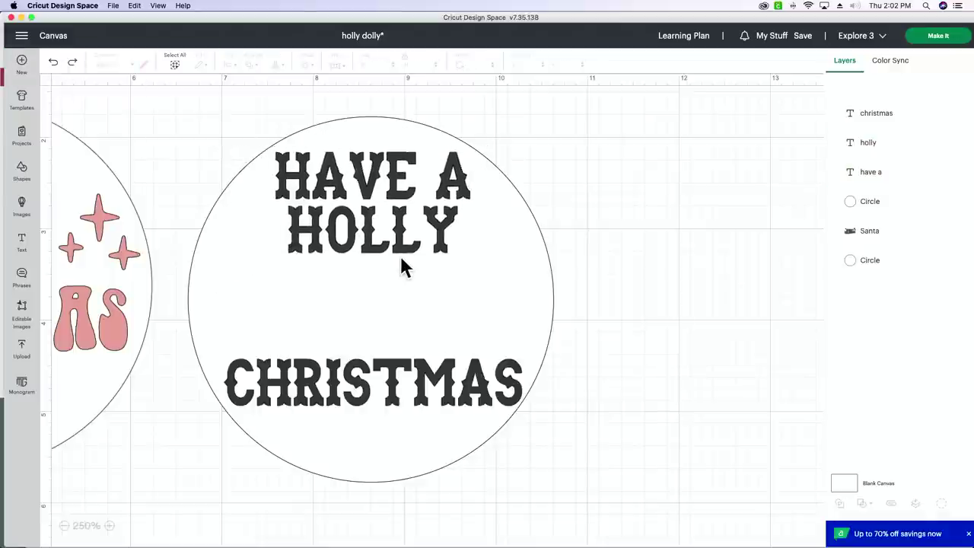
click(403, 249)
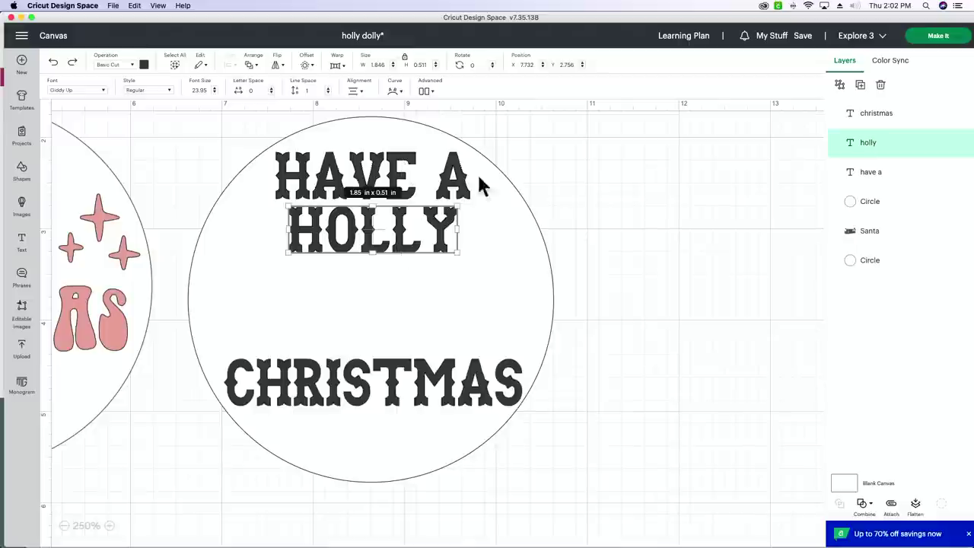
click(675, 200)
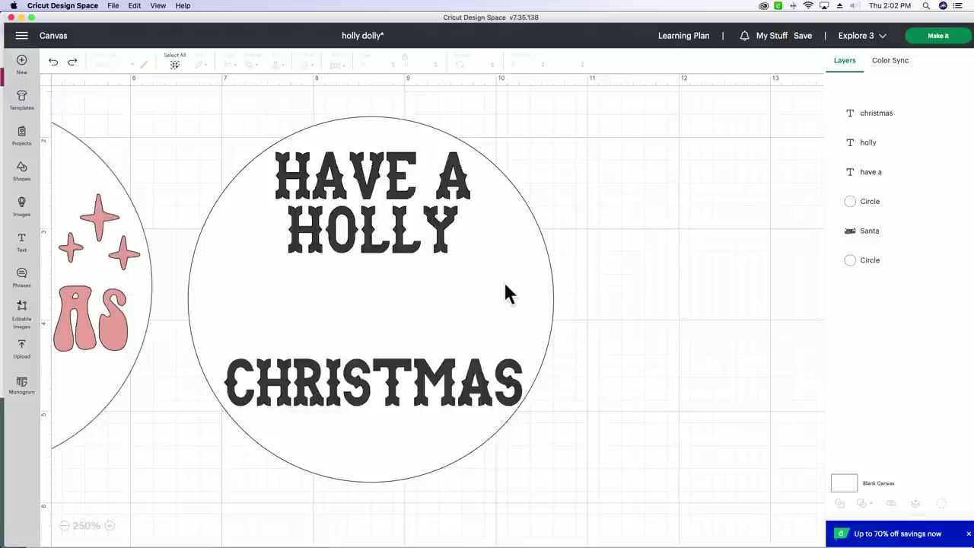
Step: Switch to Chrome and filter the Makers Gonna Learn font library by the Script style
mouse_move(339, 542)
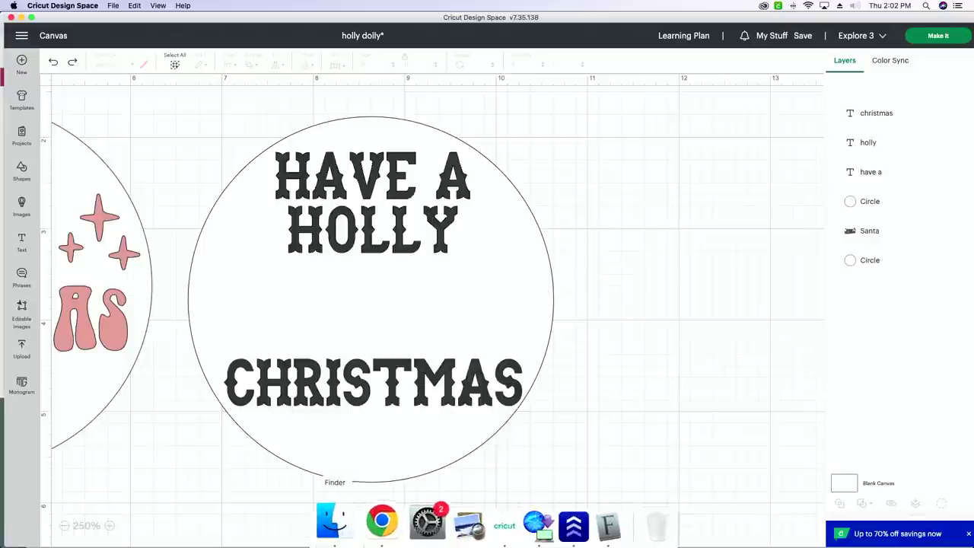
click(378, 522)
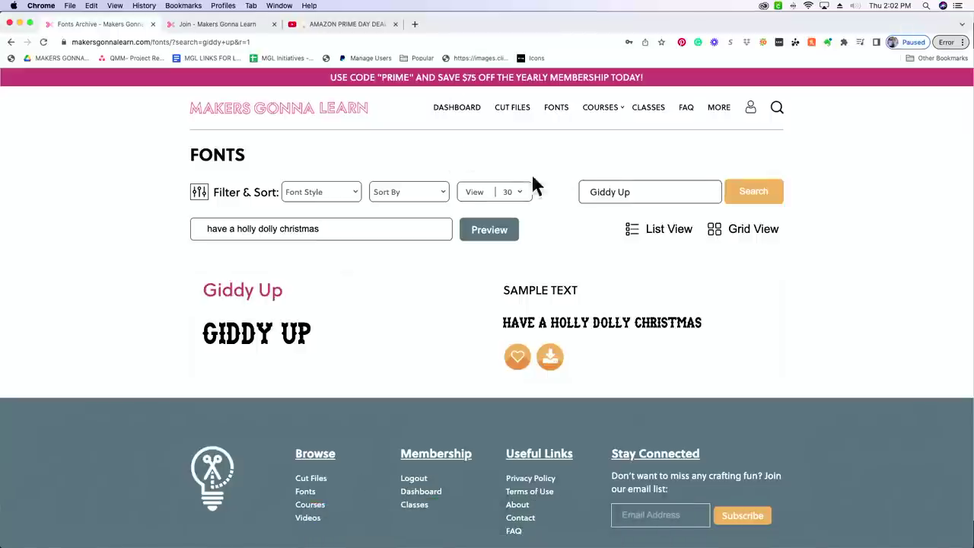
click(331, 194)
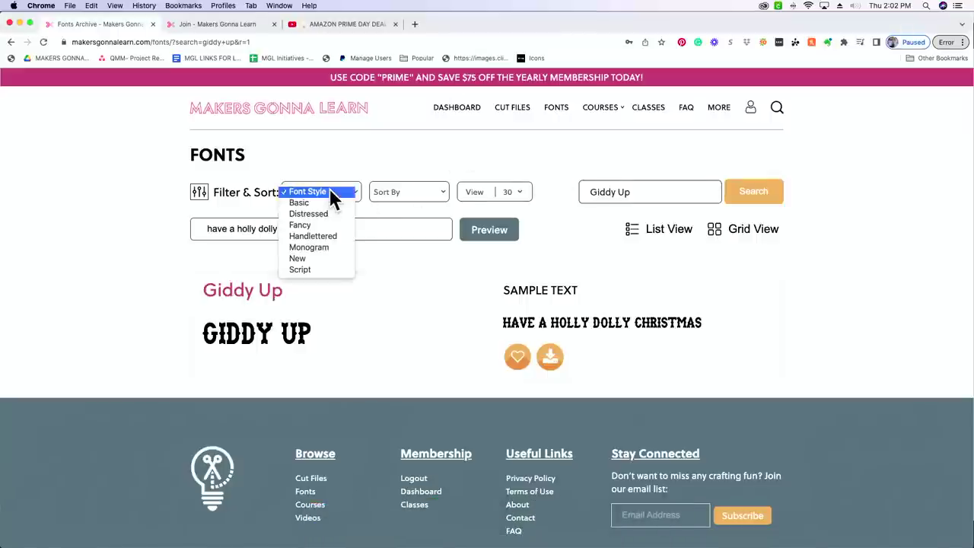
click(301, 270)
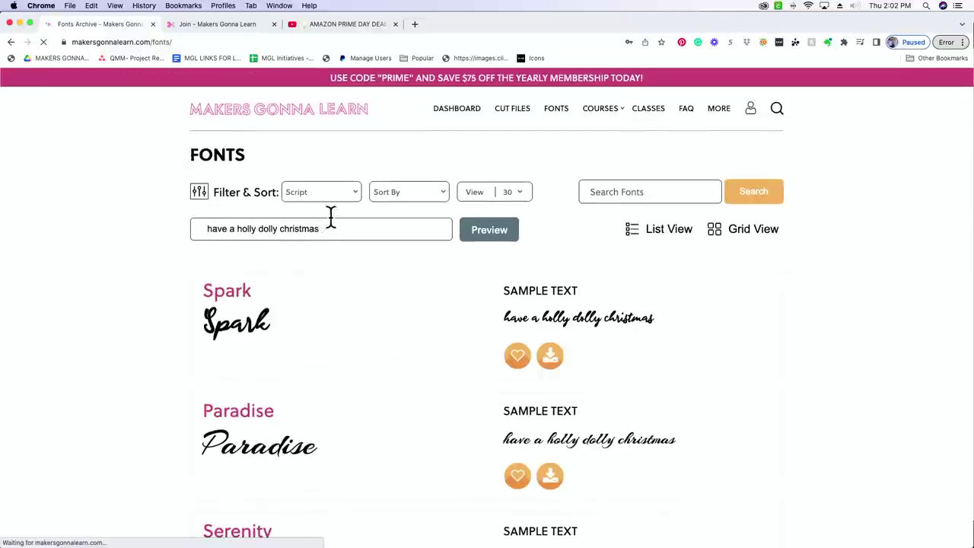
Step: Preview the script fonts with the sample text "Dolly"
click(333, 228)
triple_click(333, 228)
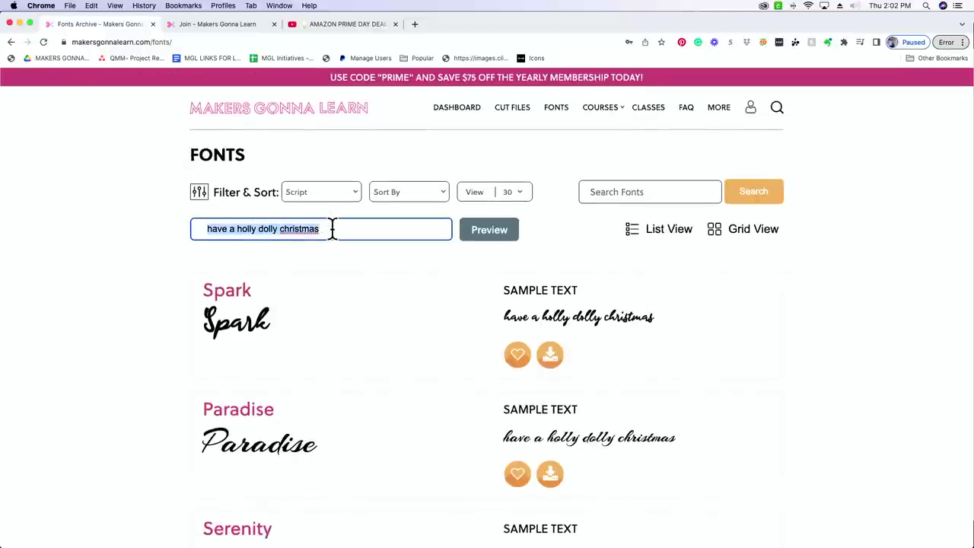
text(Dolly)
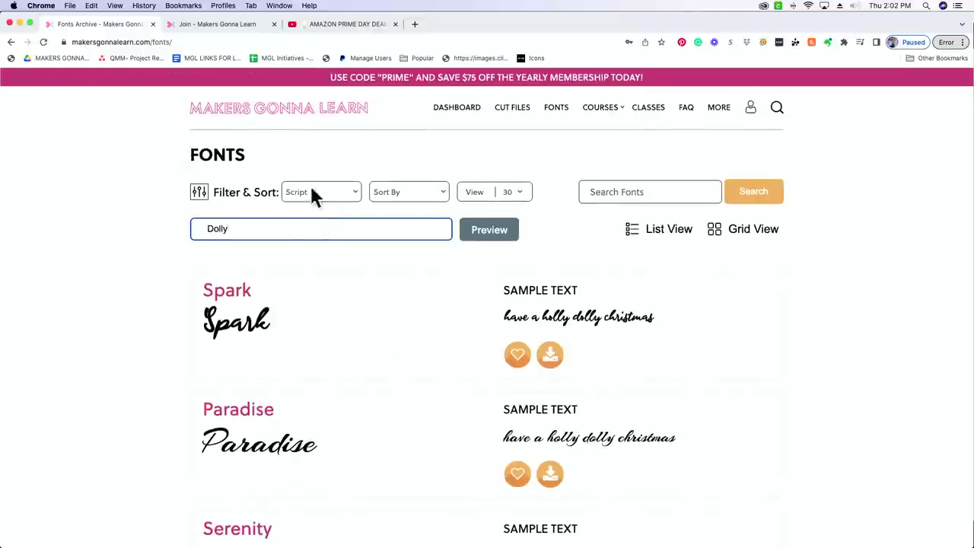
click(483, 238)
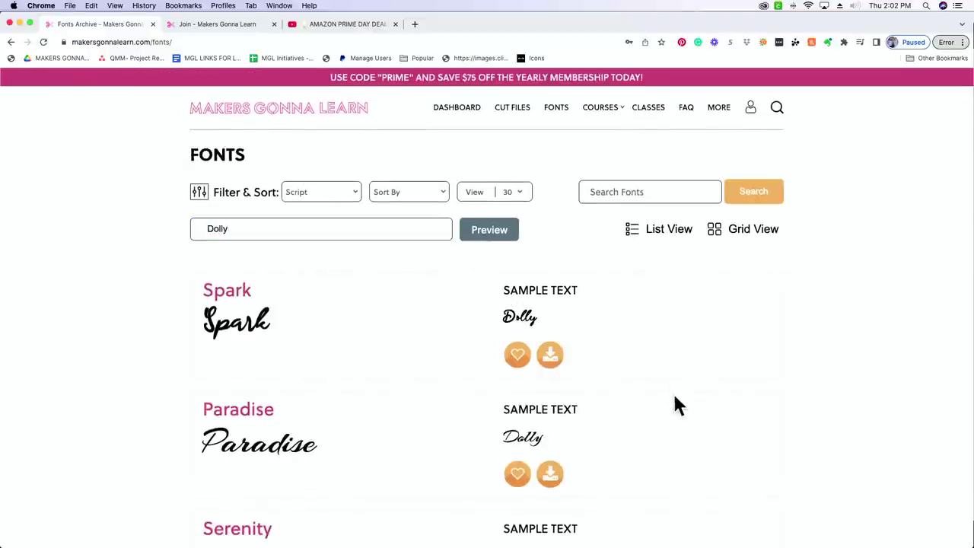
Step: Examine the Dolly previews across the first page of script fonts for a suitable lettering style
scroll(677, 404, down, 5)
scroll(615, 433, down, 3)
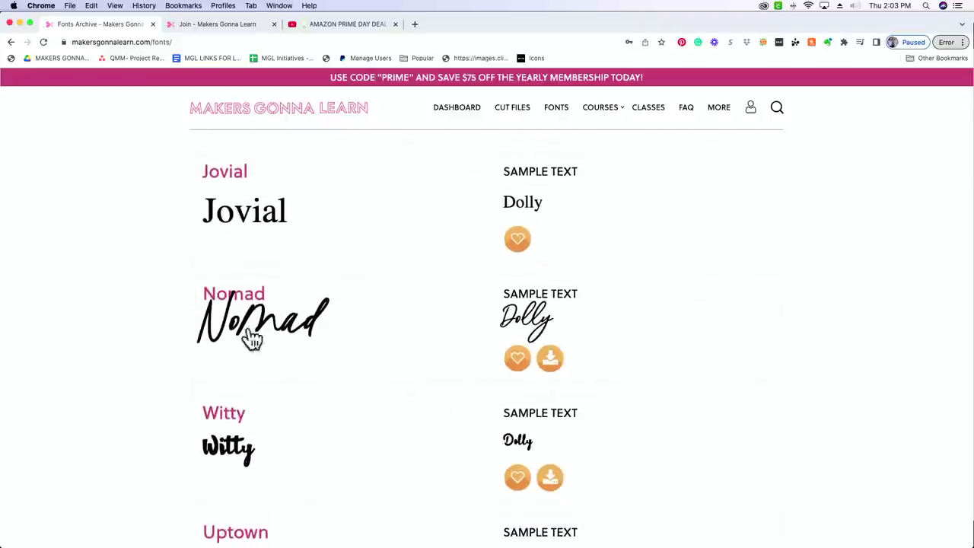
scroll(437, 416, down, 10)
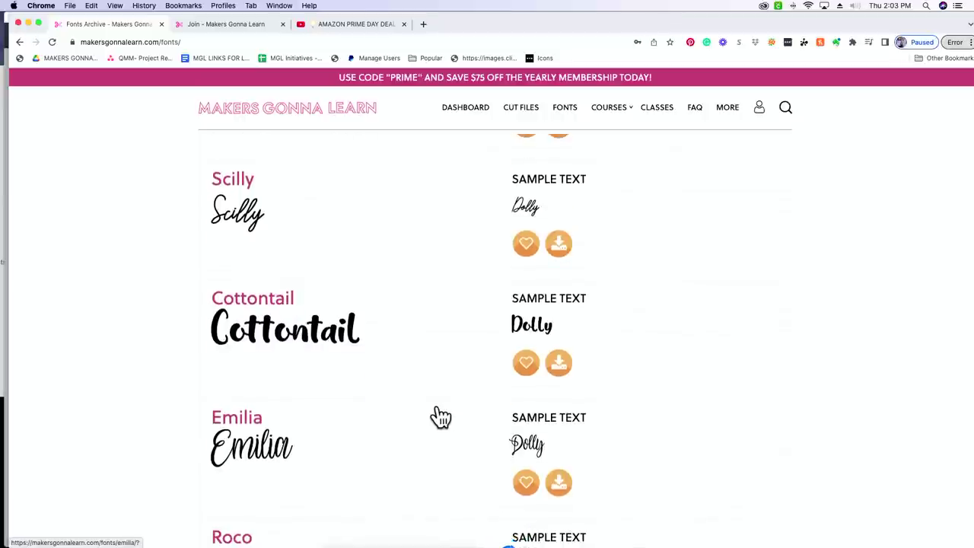
scroll(441, 417, down, 4)
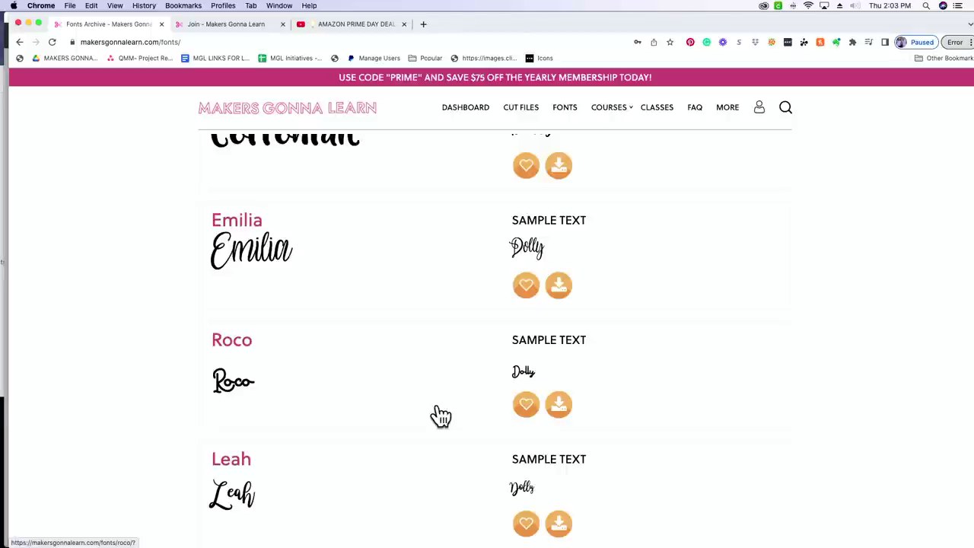
scroll(441, 416, down, 4)
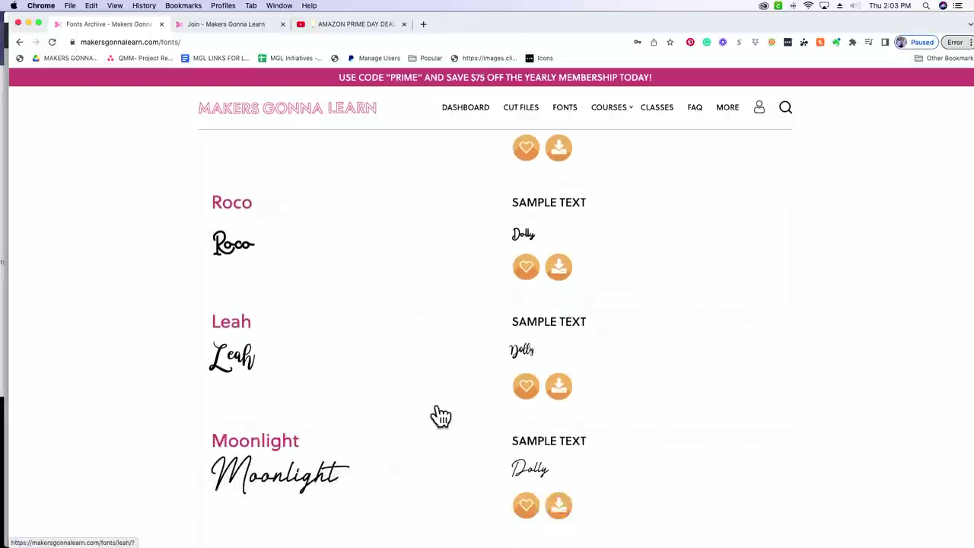
scroll(441, 417, down, 10)
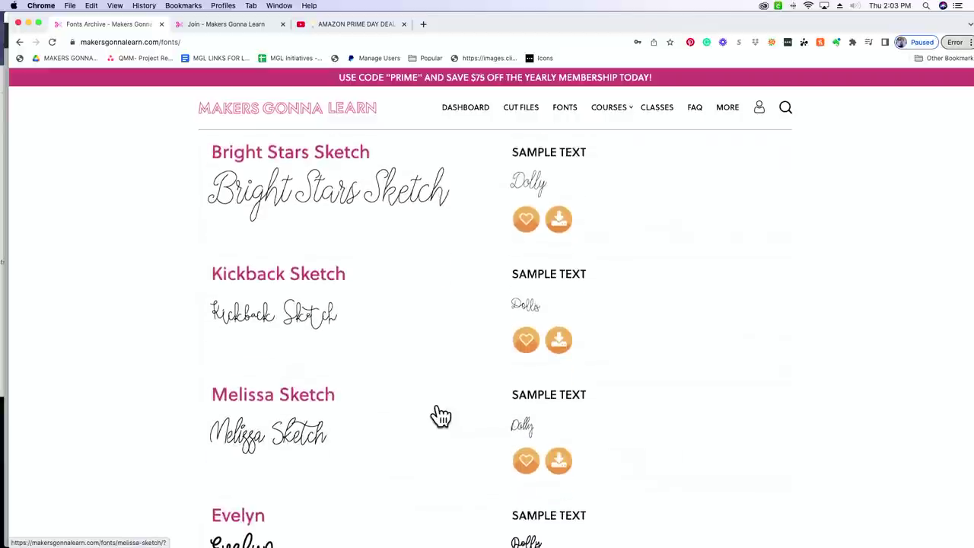
scroll(441, 417, up, 8)
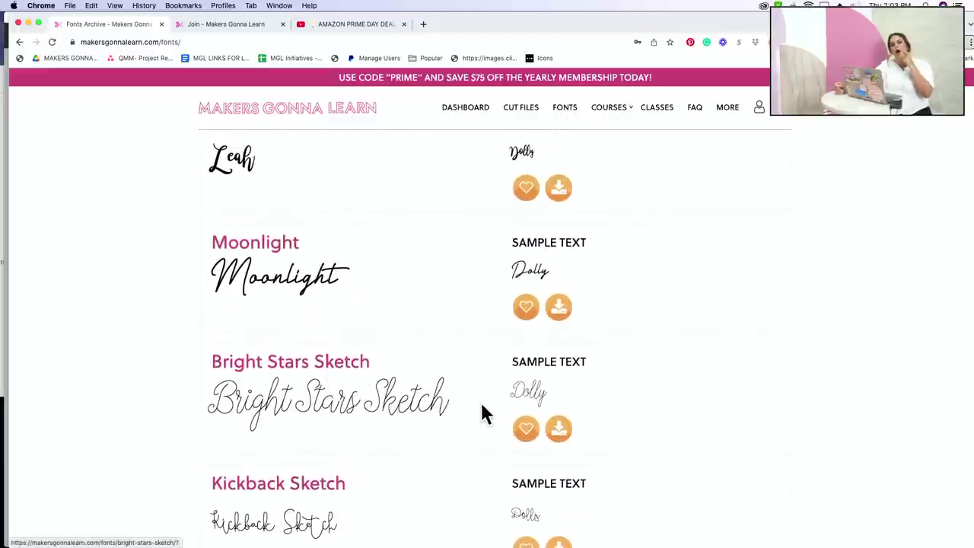
scroll(442, 370, down, 6)
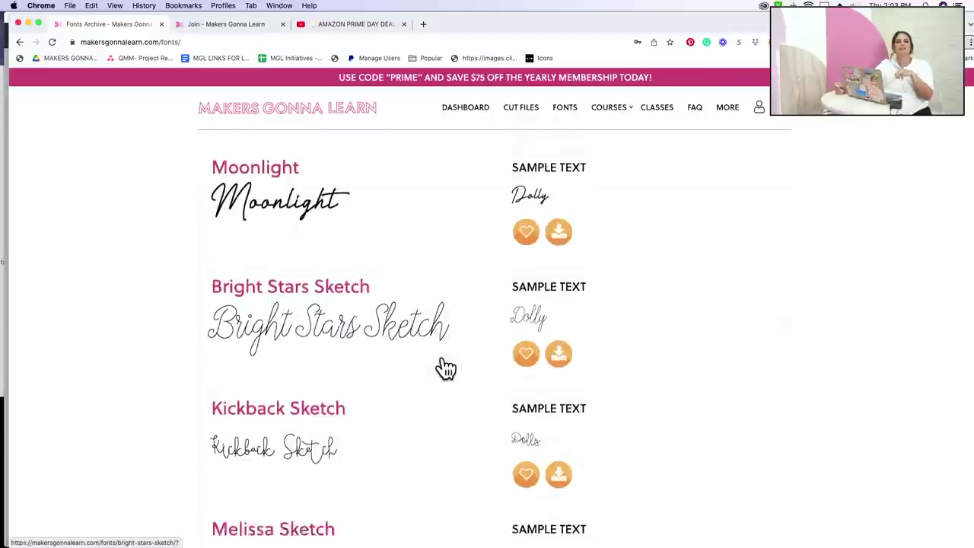
scroll(446, 368, down, 6)
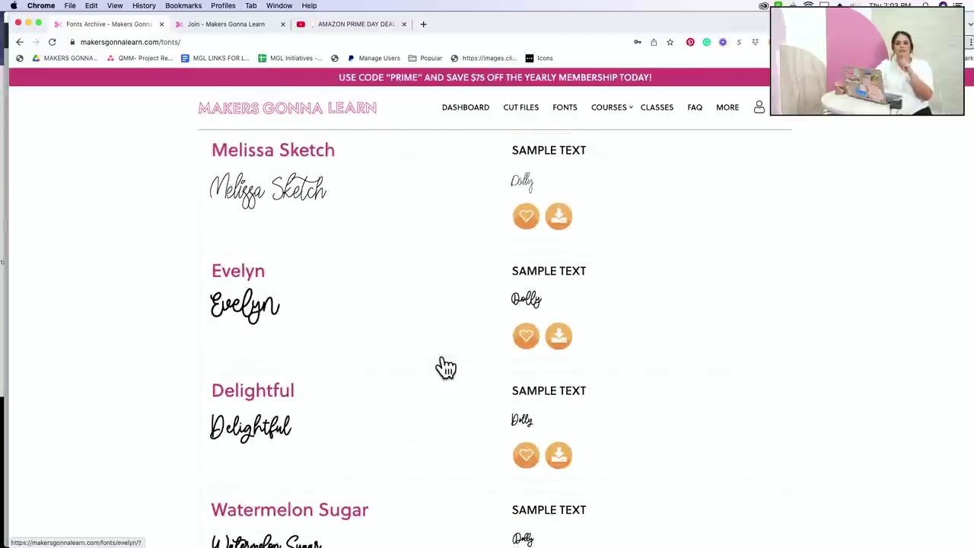
scroll(446, 367, down, 4)
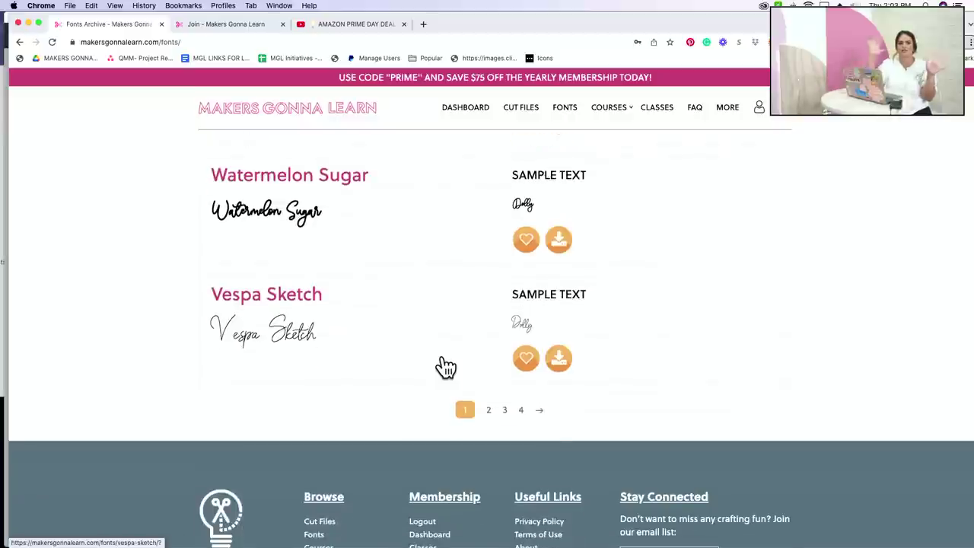
Step: Examine the "Dolly" previews across the second page of script fonts for a suitable lettering style
click(488, 411)
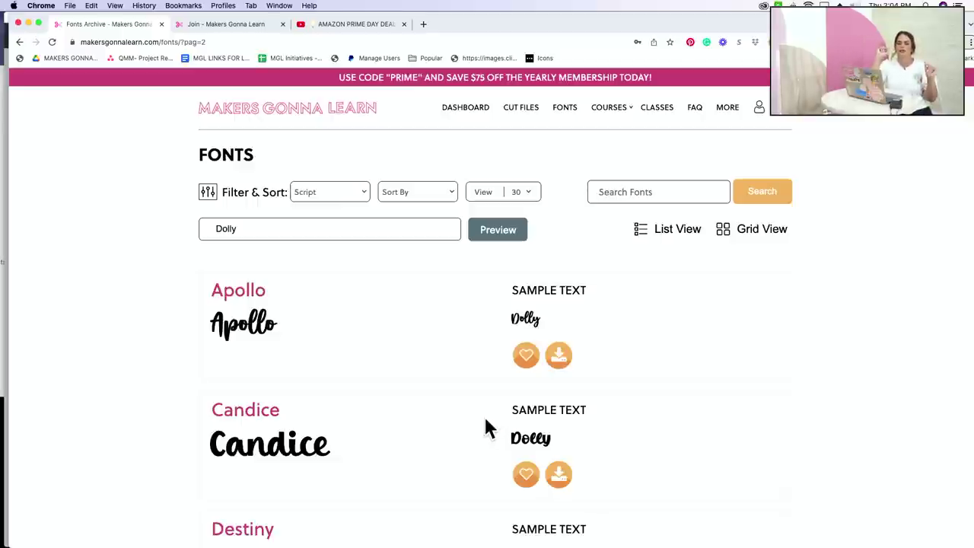
scroll(682, 423, down, 4)
scroll(682, 422, down, 1)
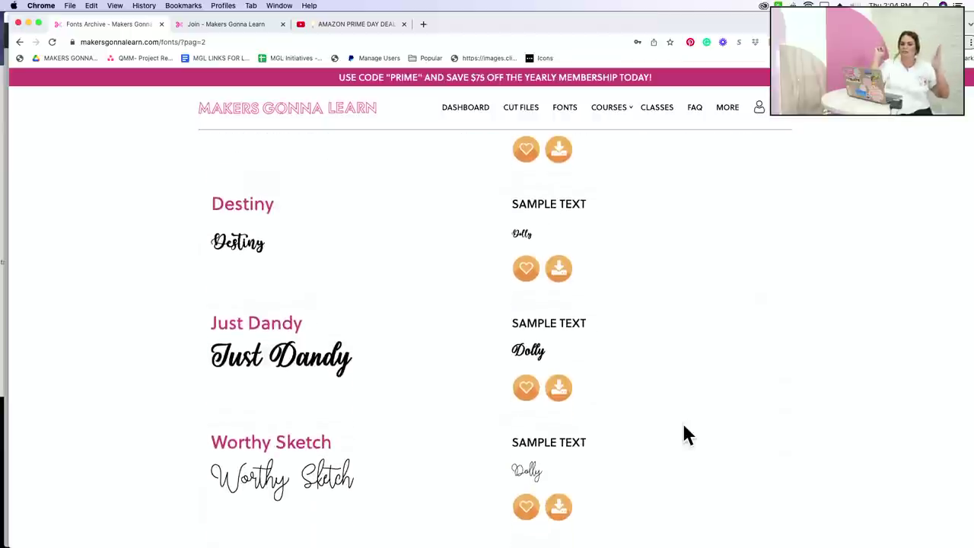
scroll(682, 421, down, 8)
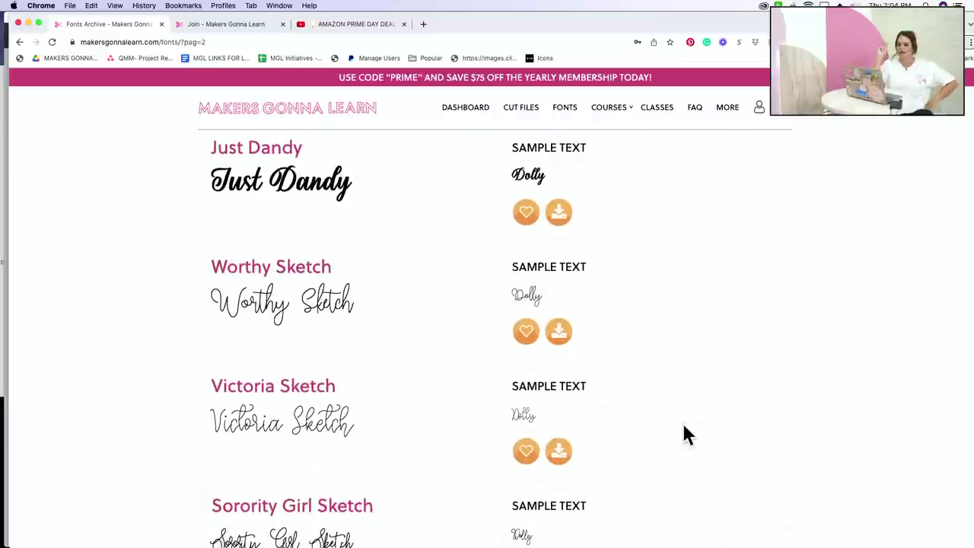
scroll(682, 421, down, 5)
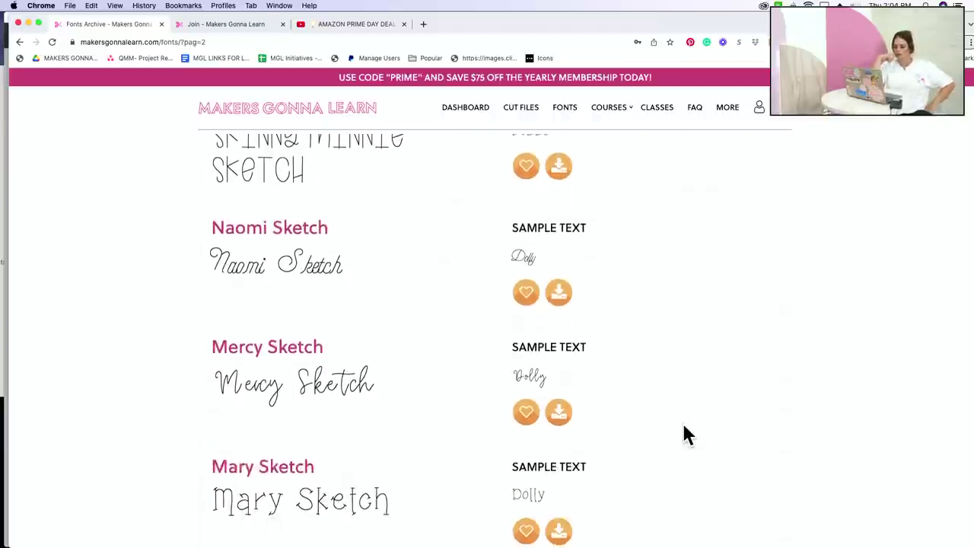
scroll(682, 422, down, 8)
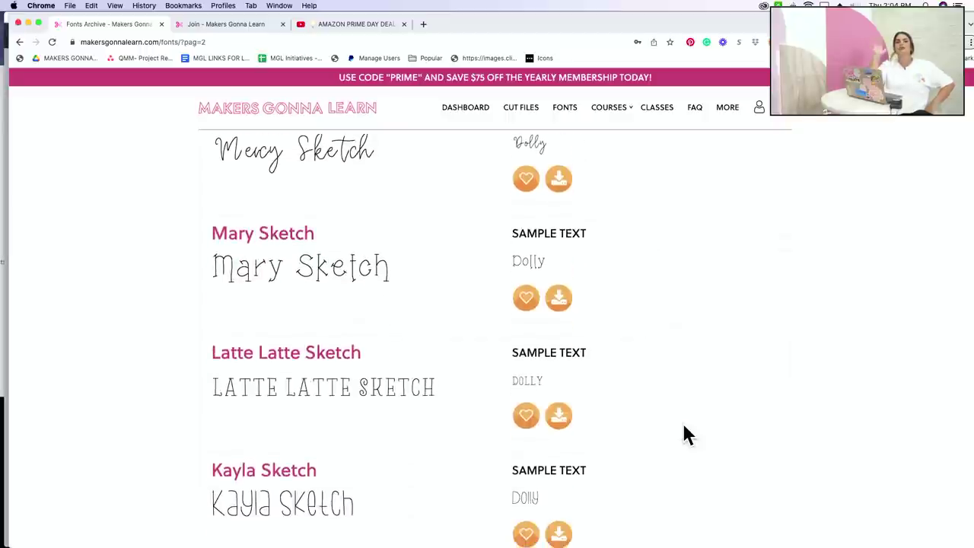
scroll(683, 426, down, 8)
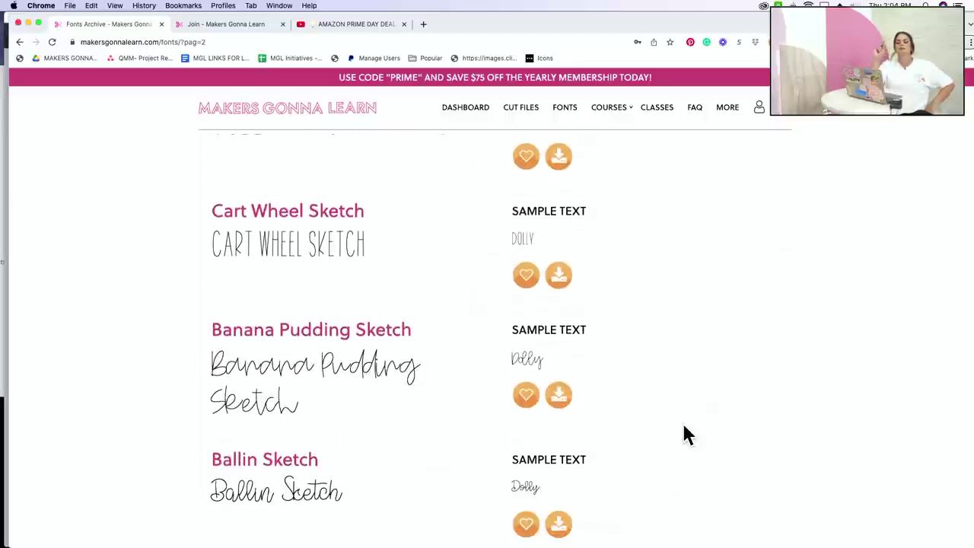
scroll(685, 427, down, 5)
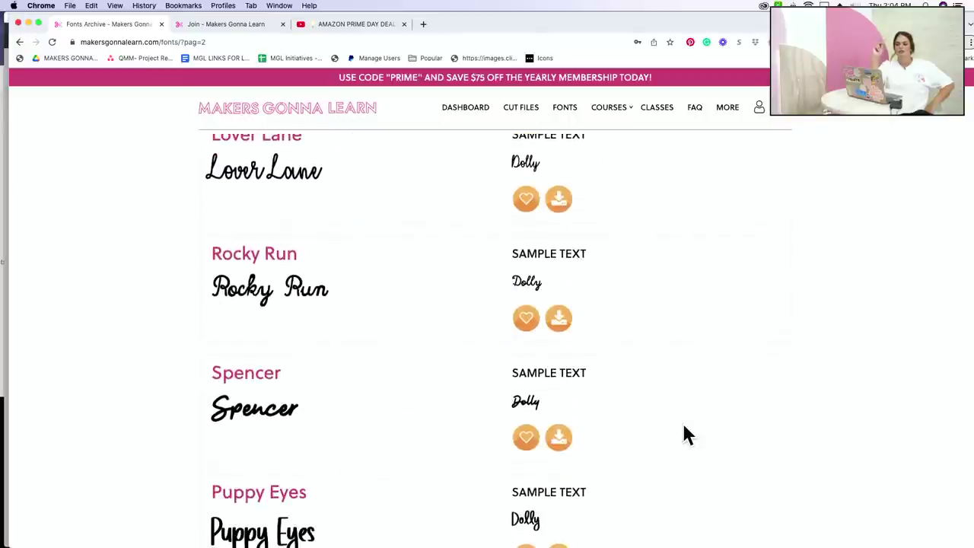
scroll(683, 428, down, 2)
scroll(682, 422, down, 2)
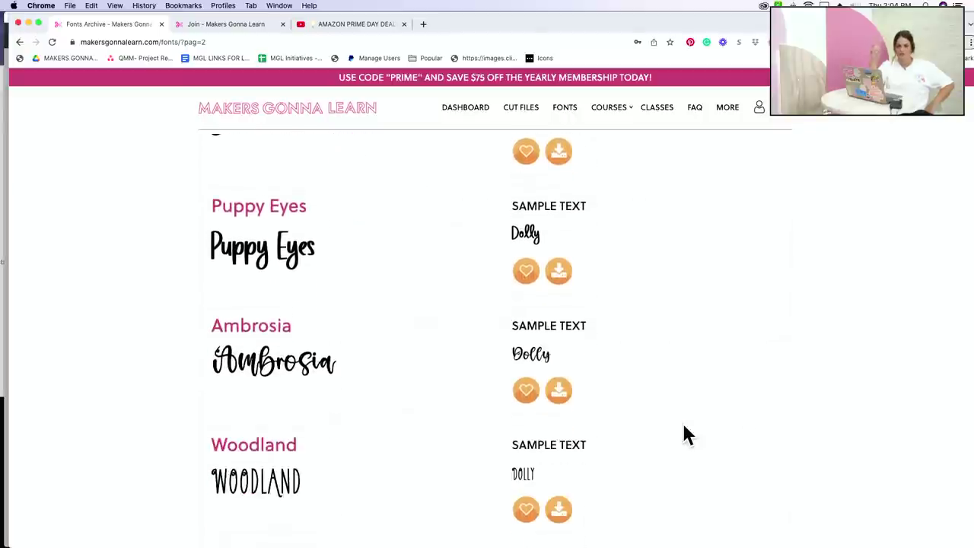
scroll(682, 422, down, 3)
scroll(683, 432, down, 1)
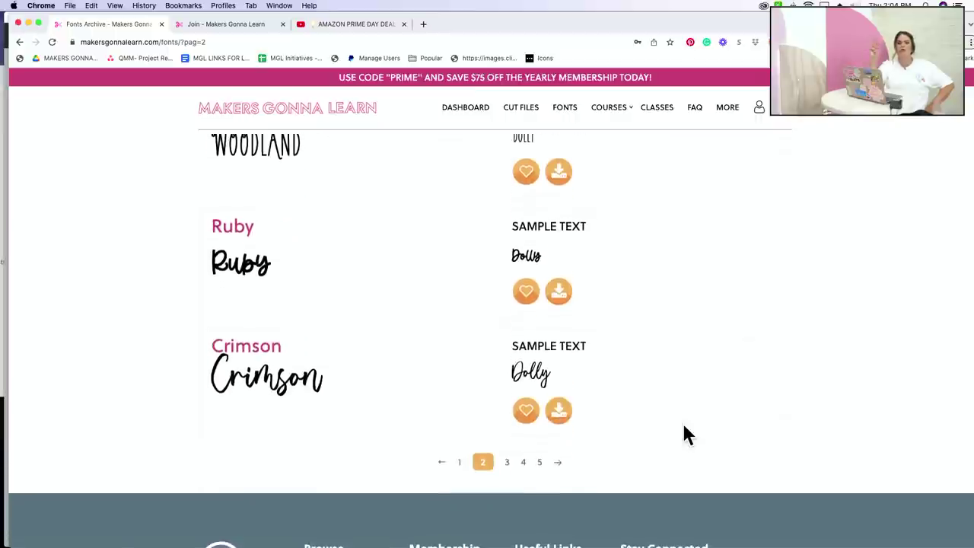
Step: Download the Angelina font from the third page of script fonts
click(508, 470)
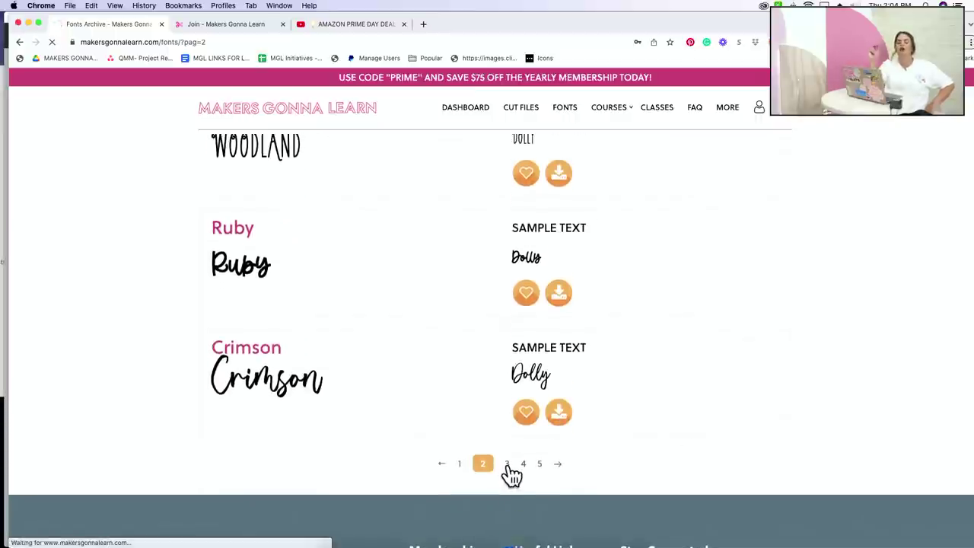
scroll(700, 464, down, 3)
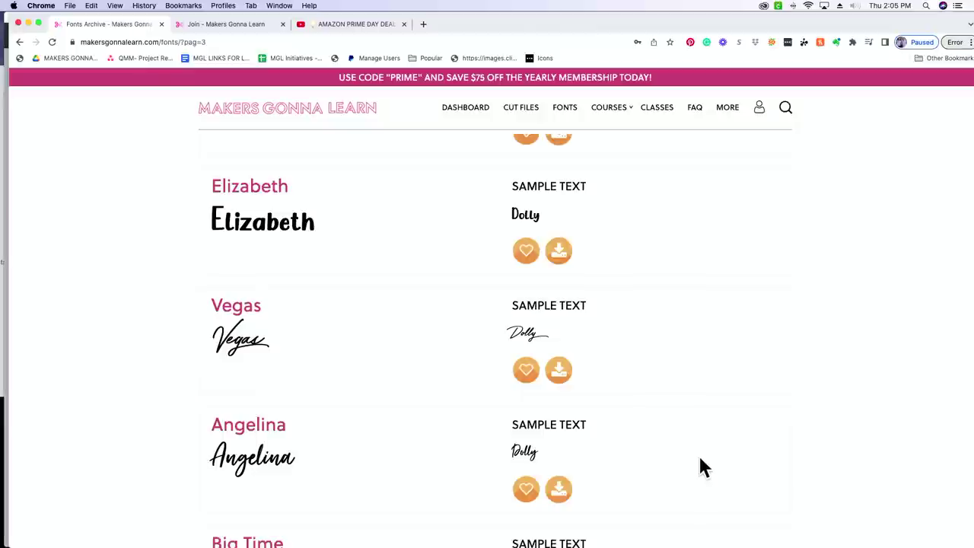
scroll(700, 466, down, 1)
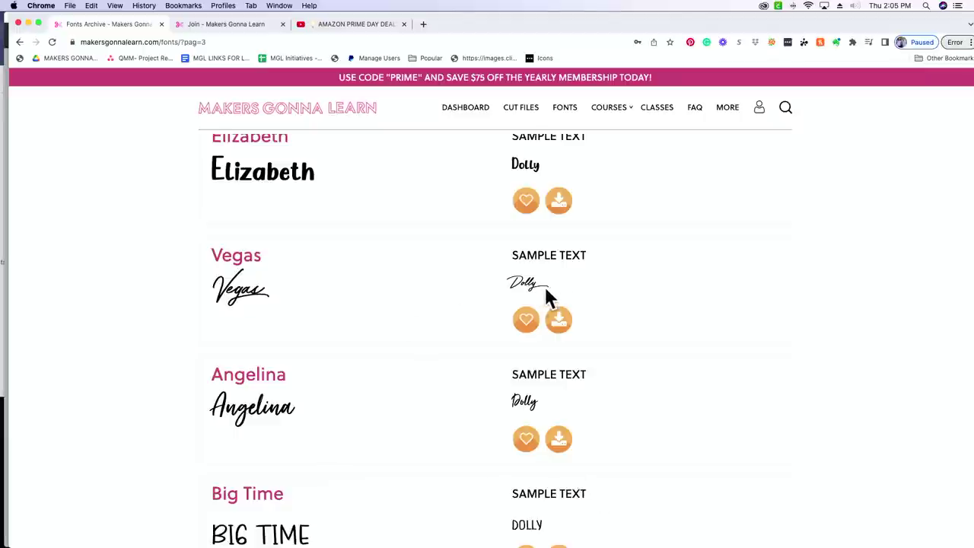
click(560, 448)
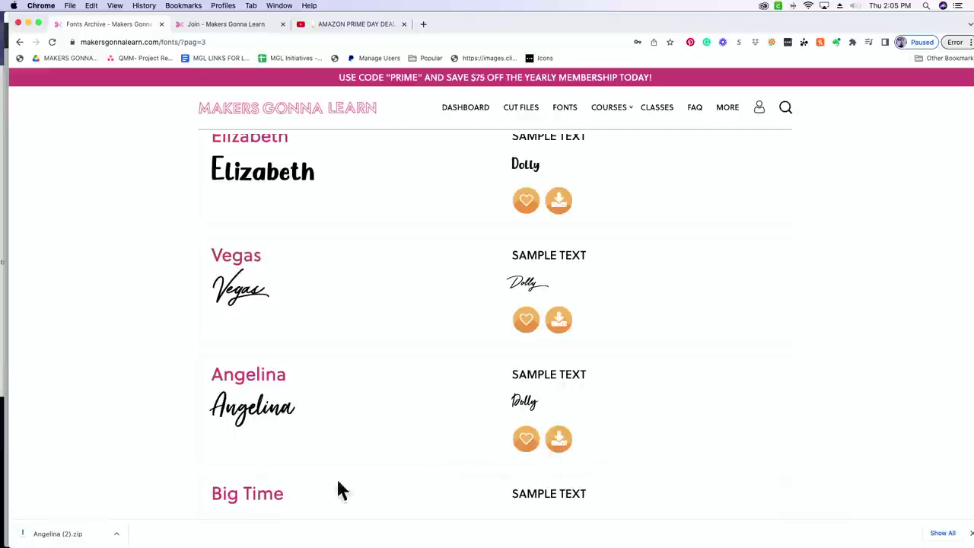
Step: Open the downloaded Angelina (2).zip and install its Angelina 3.otf font in Font Book
click(70, 541)
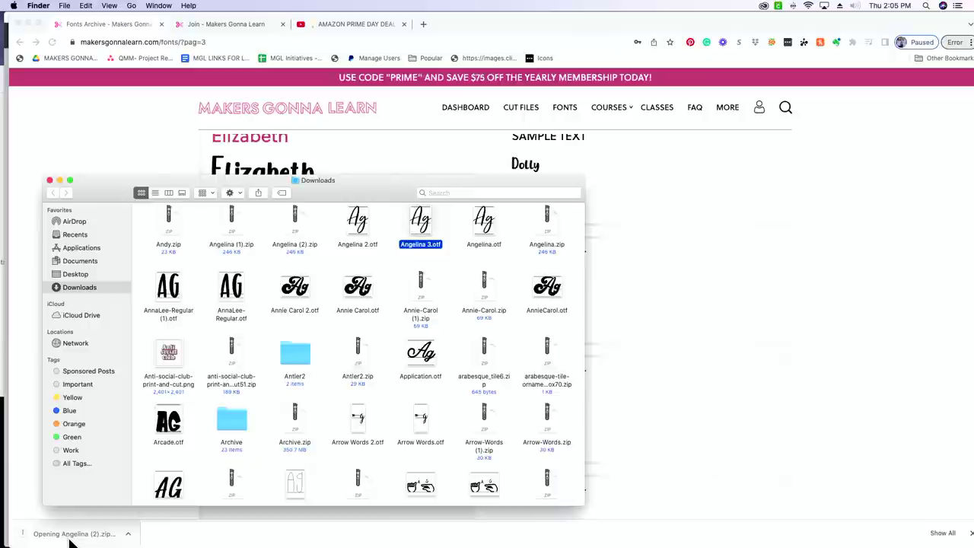
double_click(420, 231)
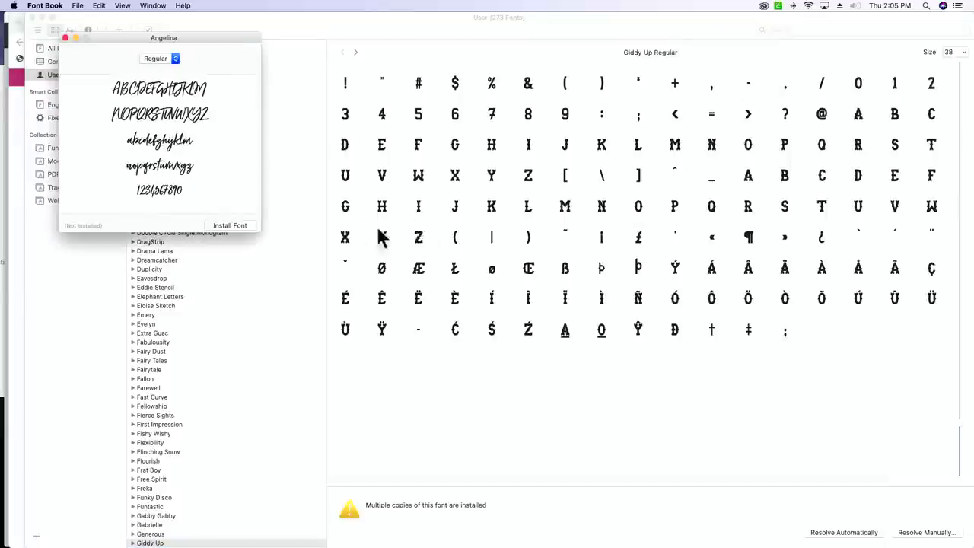
click(217, 225)
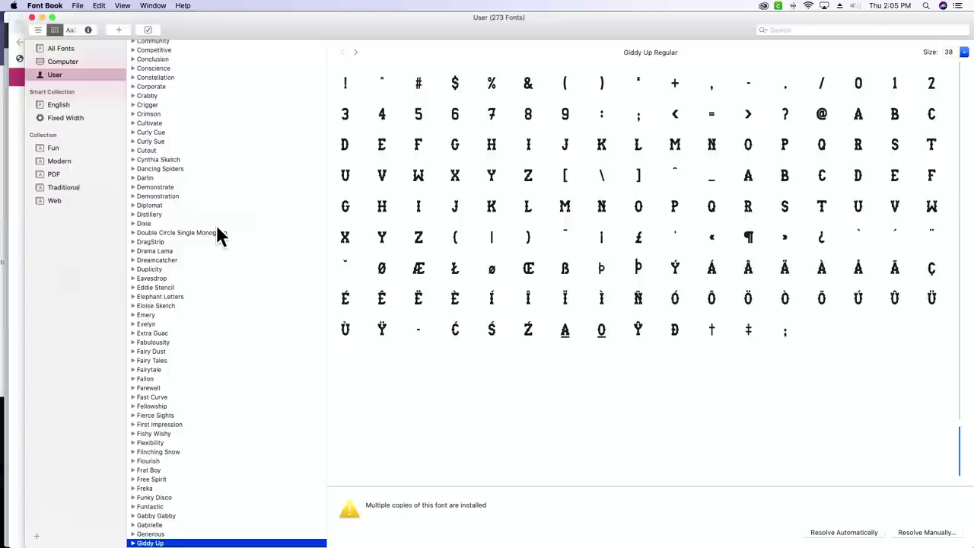
Step: Switch to Cricut Design Space, save the holly dolly project and reload the program
mouse_move(426, 533)
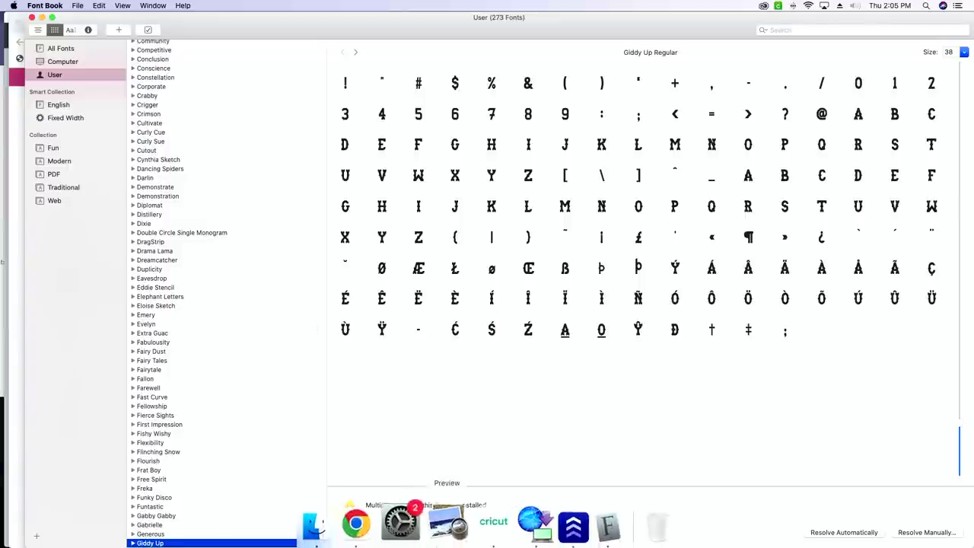
click(479, 525)
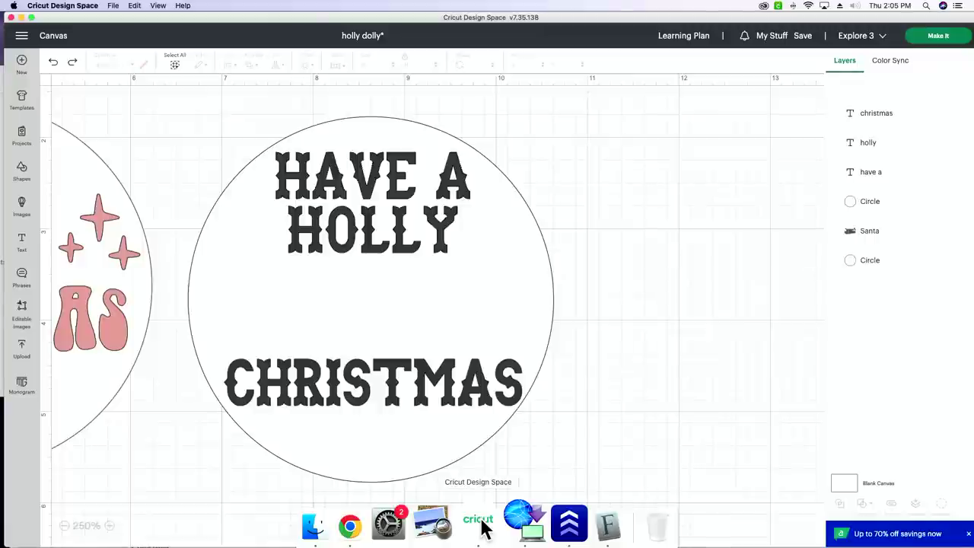
click(801, 41)
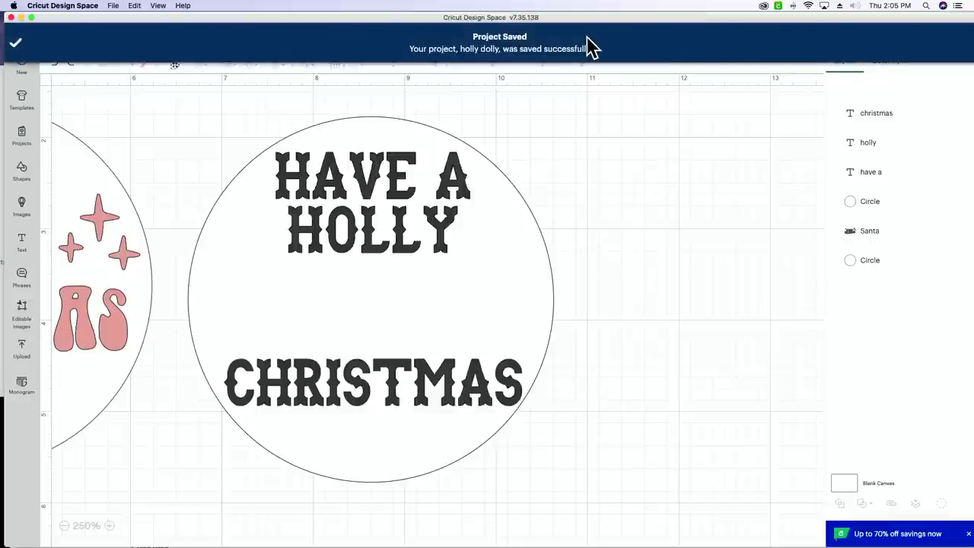
click(159, 6)
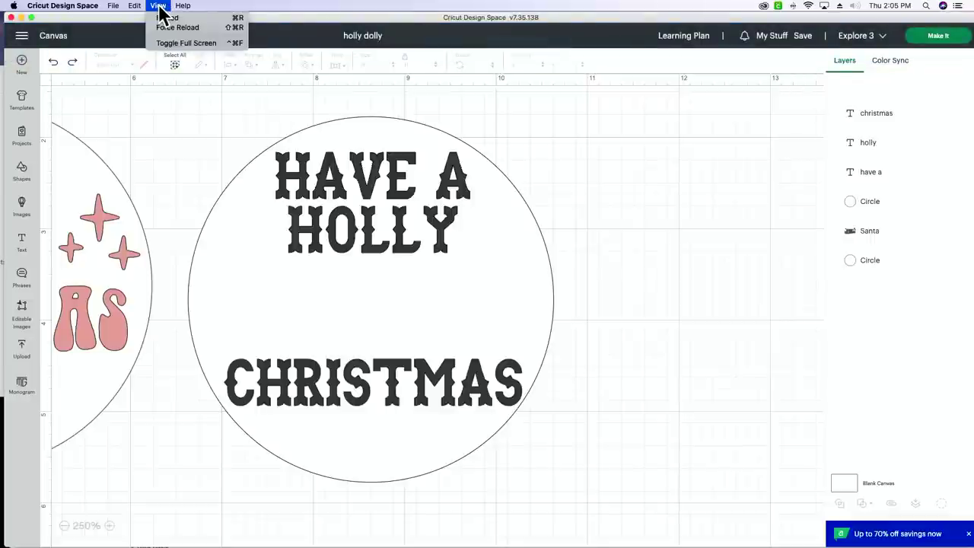
click(166, 18)
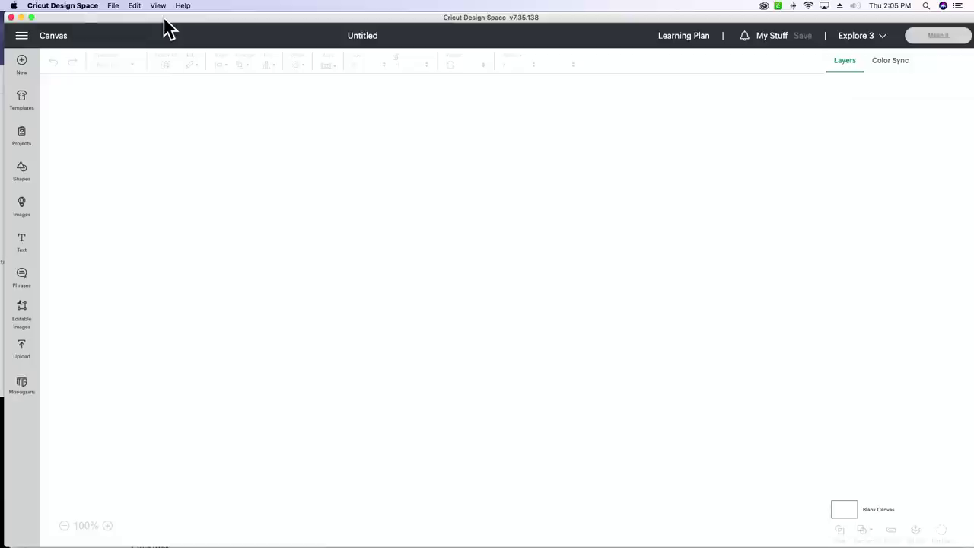
Step: Set the font of the new text below the circle to Angelina from the system fonts
click(85, 91)
click(661, 147)
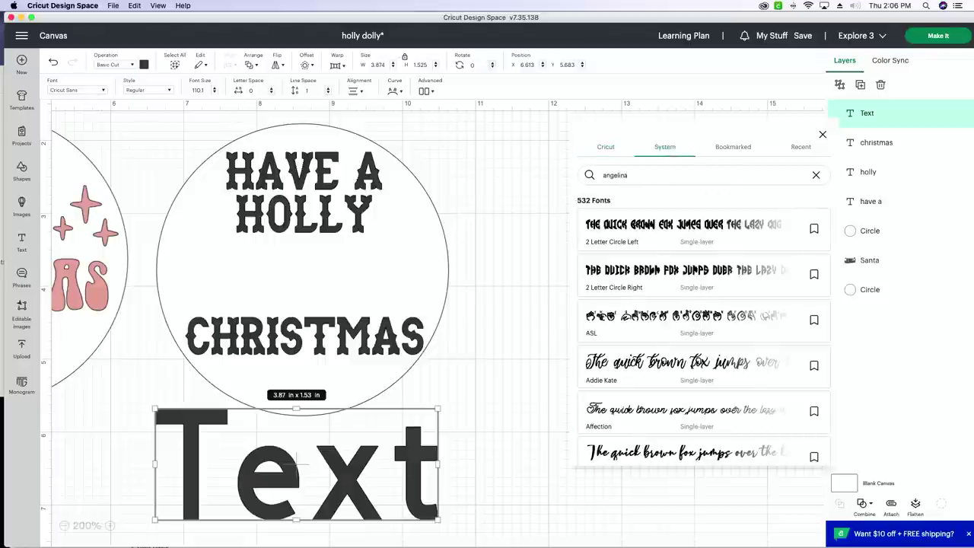
click(645, 236)
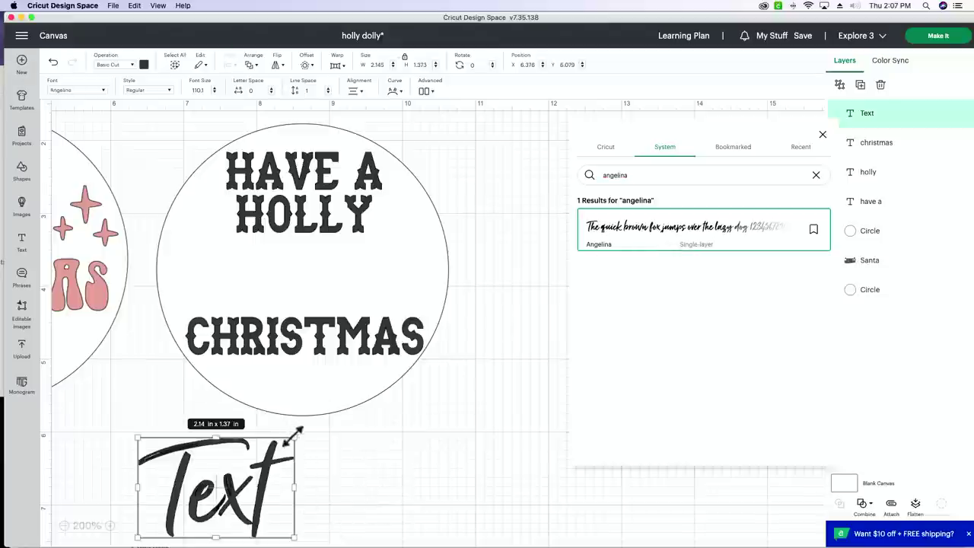
Step: Enlarge the Angelina text to about 2.99 in wide over the circle's middle and change its wording to "Dolly"
drag(293, 429, 357, 418)
drag(299, 485, 362, 298)
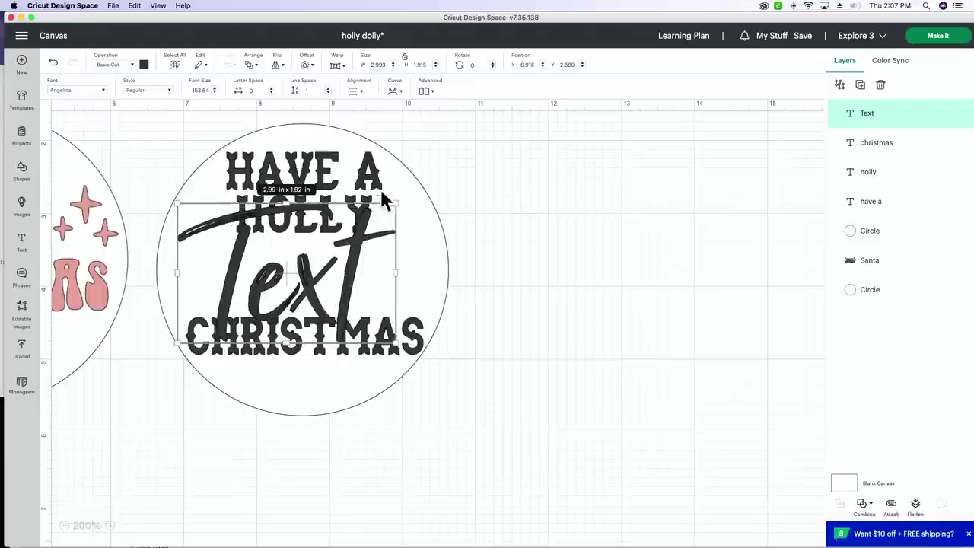
double_click(309, 282)
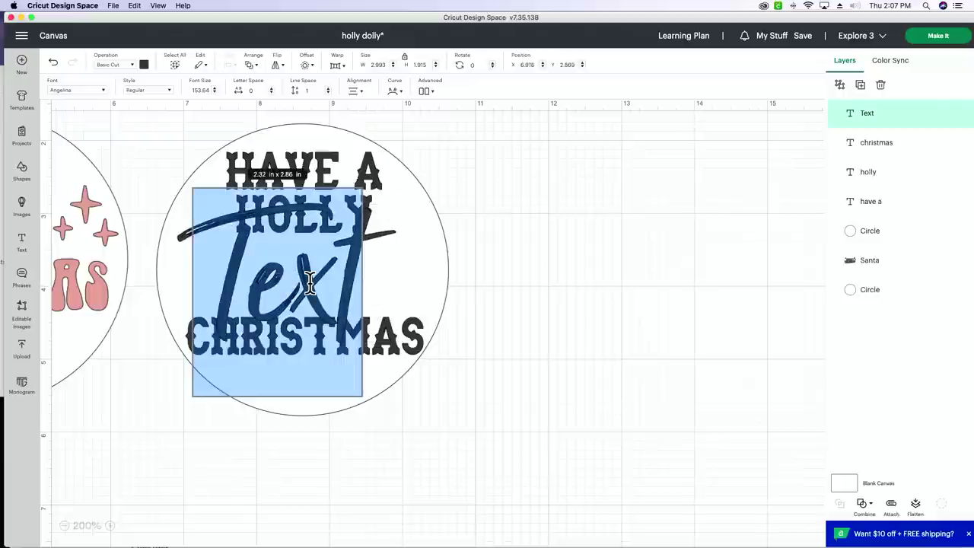
text(Dolly)
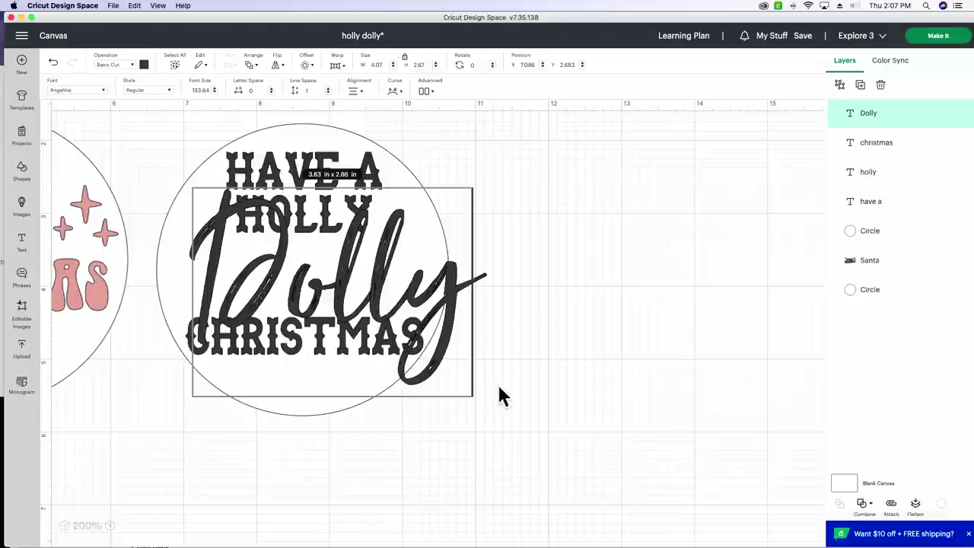
Step: Move "Dolly" rightward across the circle's right edge and inspect its brush-textured strokes up close
click(110, 526)
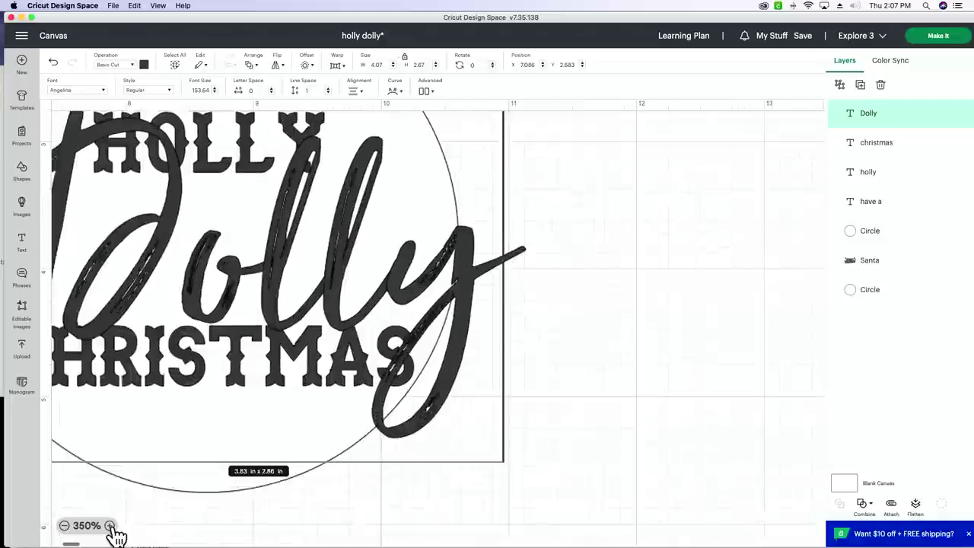
click(111, 526)
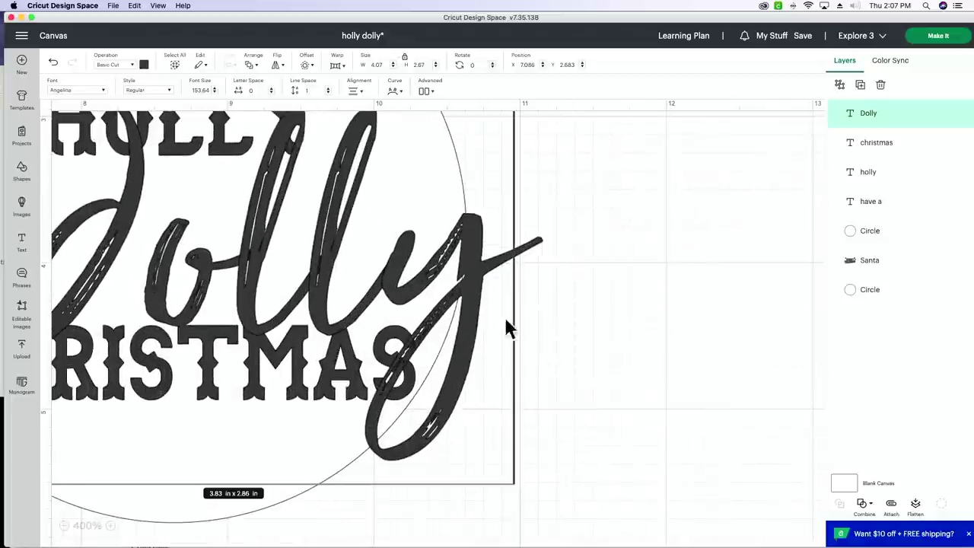
click(390, 262)
drag(390, 263, 712, 268)
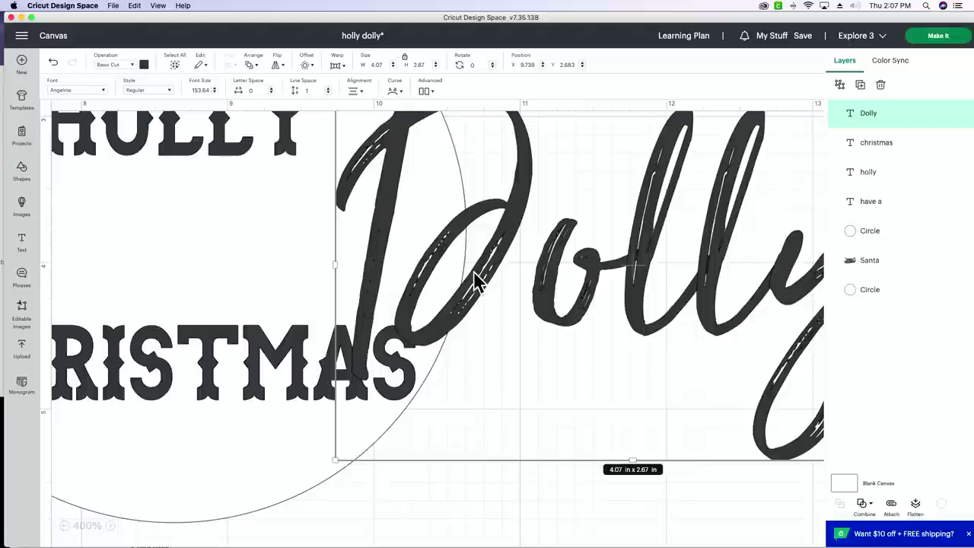
drag(547, 289, 533, 304)
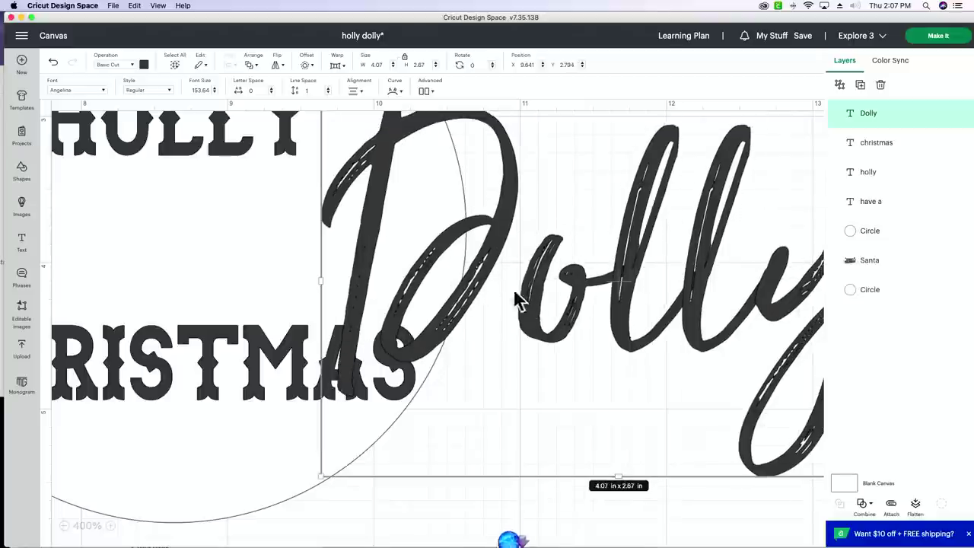
mouse_move(472, 304)
mouse_down()
mouse_move(517, 320)
mouse_move(476, 320)
mouse_up()
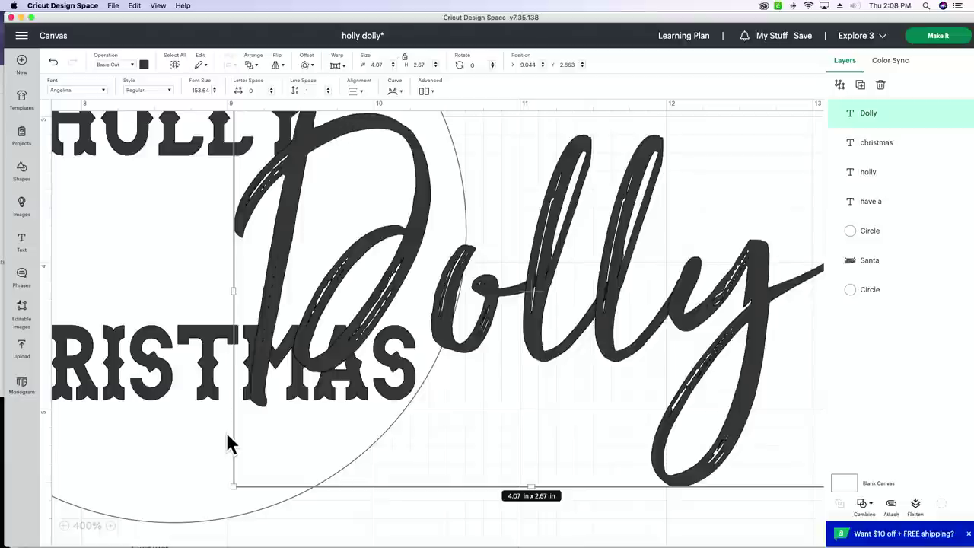
Step: Change the font of "Dolly" to Affirmations and shrink it to about 2.93 in wide over the circle's middle
mouse_move(308, 542)
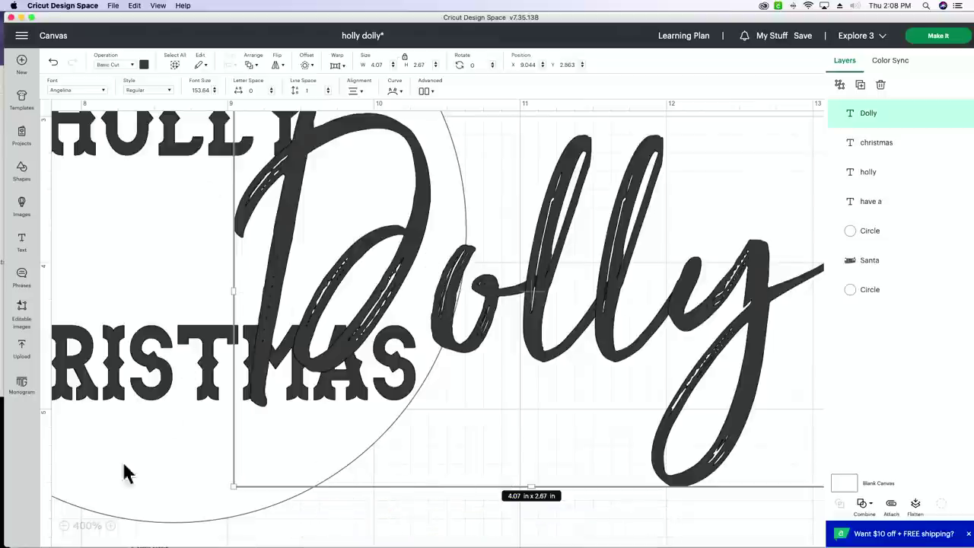
click(64, 526)
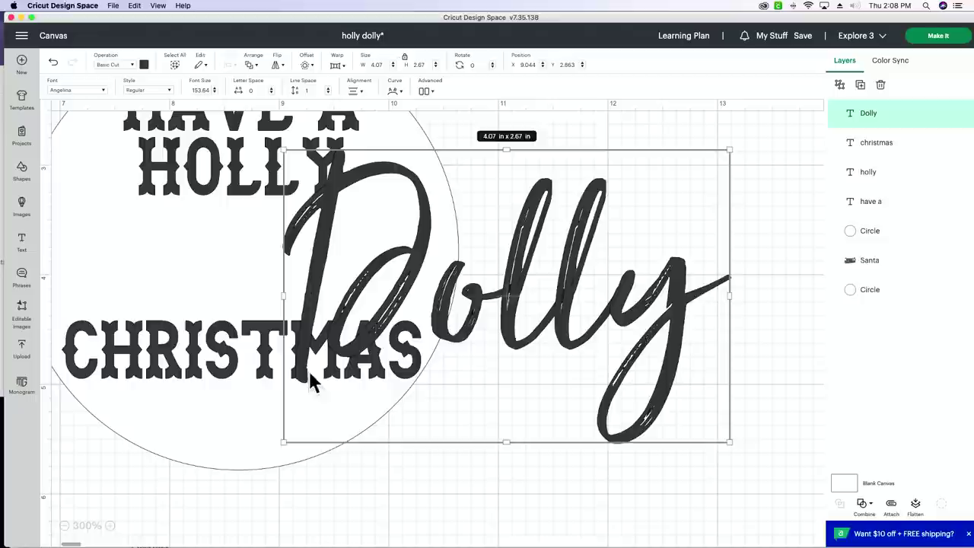
click(86, 89)
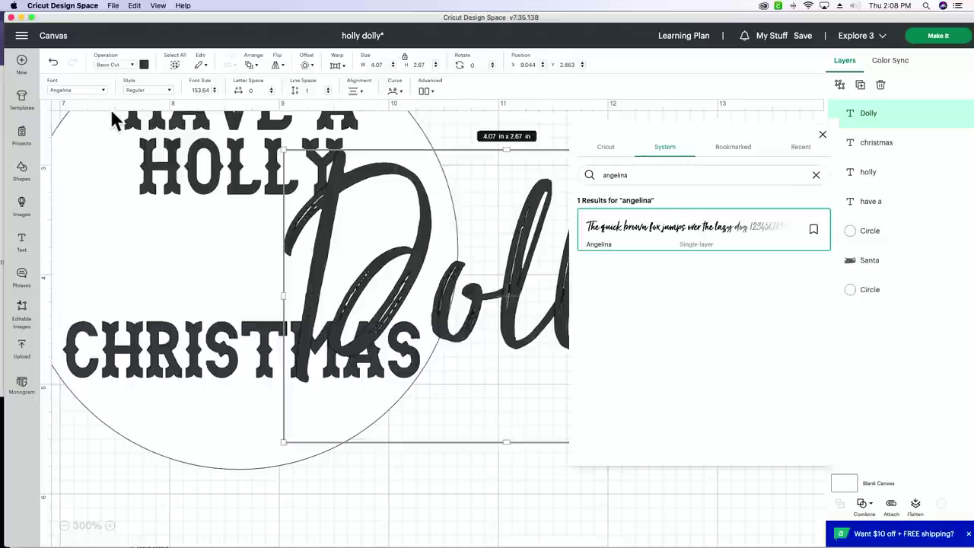
click(817, 174)
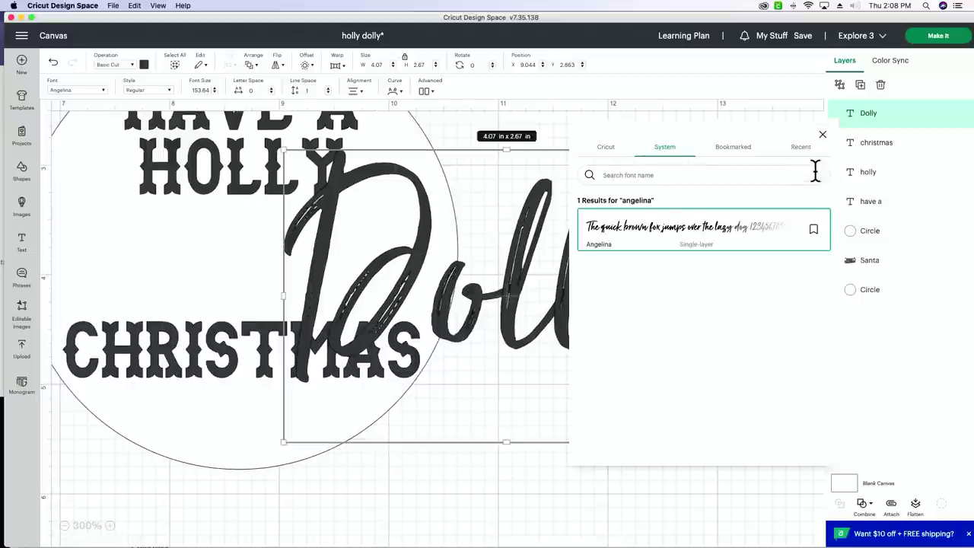
scroll(742, 344, down, 2)
scroll(744, 344, up, 5)
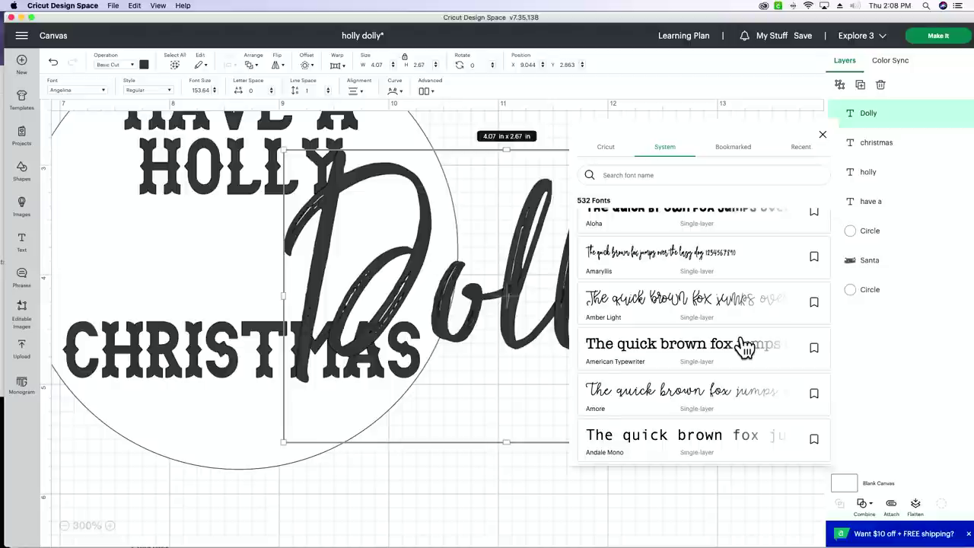
scroll(745, 347, up, 10)
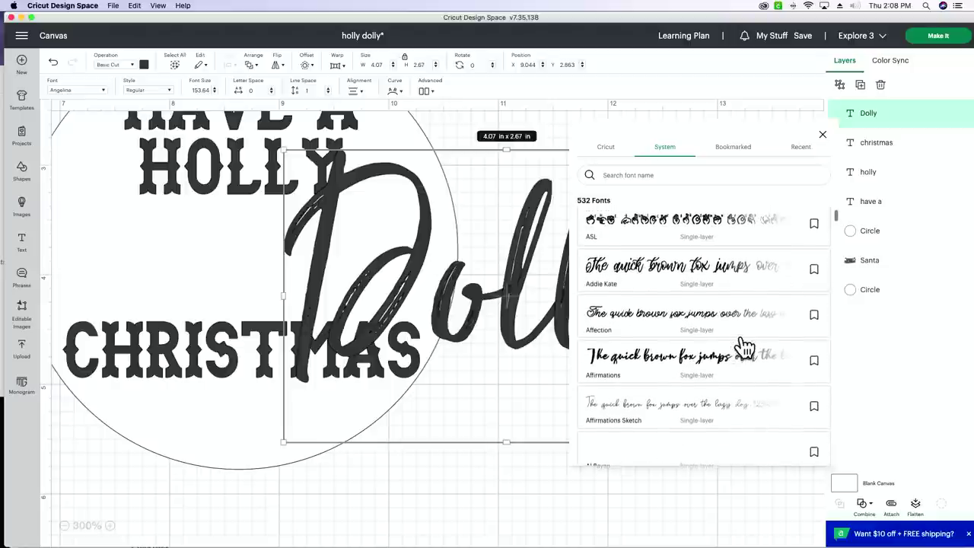
click(677, 369)
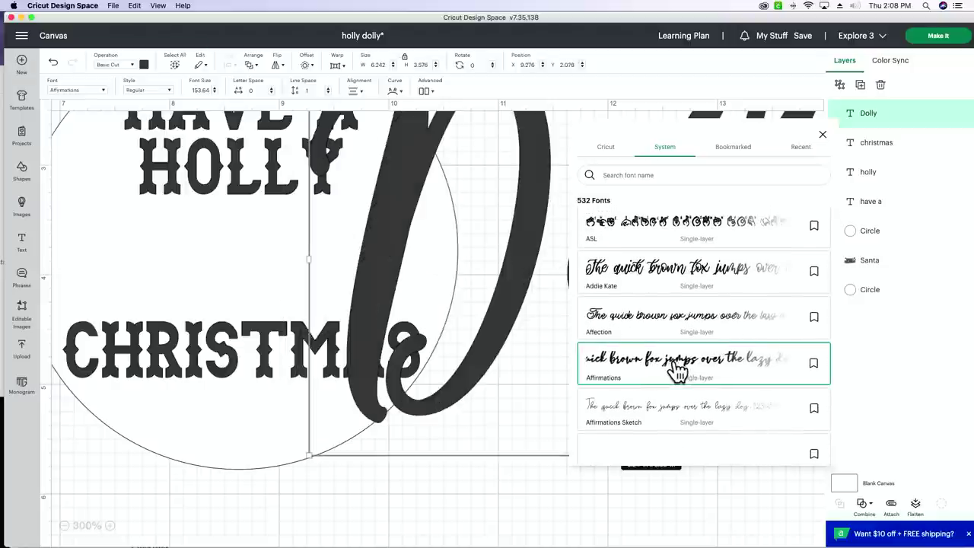
click(487, 402)
drag(303, 453, 113, 315)
Step: Try the Addie Kate font on "Dolly", shrinking it to about 1.94 in wide between HOLLY and CHRISTMAS
click(81, 90)
scroll(616, 322, up, 5)
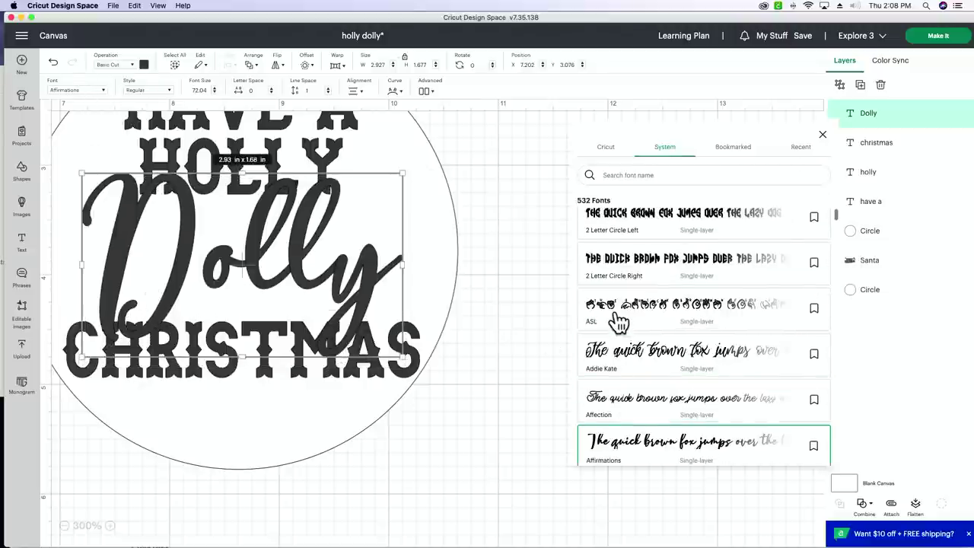
click(627, 358)
click(370, 279)
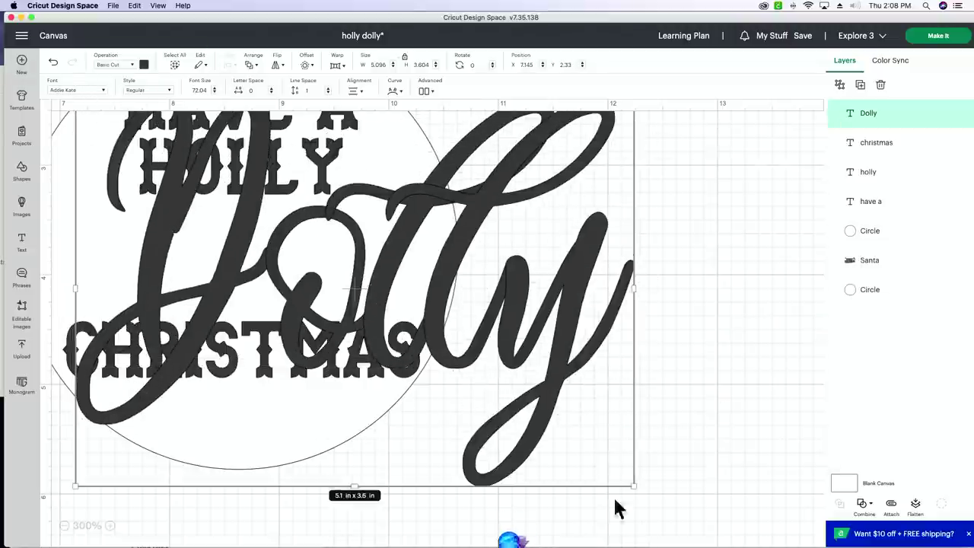
drag(634, 485, 287, 240)
drag(255, 195, 305, 297)
Step: Browse the system fonts and try Babycakes on "Dolly", enlarging it to about 2.42 in wide between HOLLY and CHRISTMAS
click(83, 90)
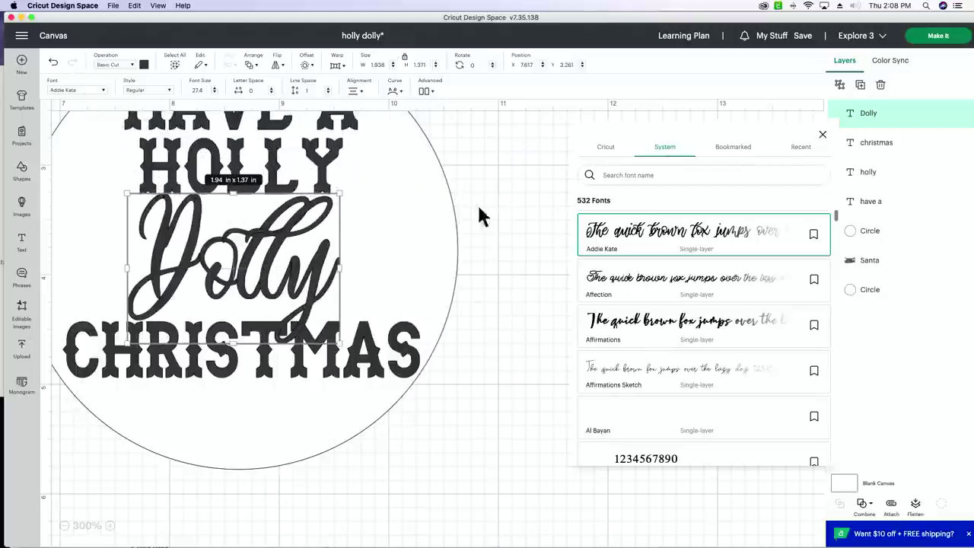
scroll(668, 361, up, 3)
scroll(672, 361, down, 8)
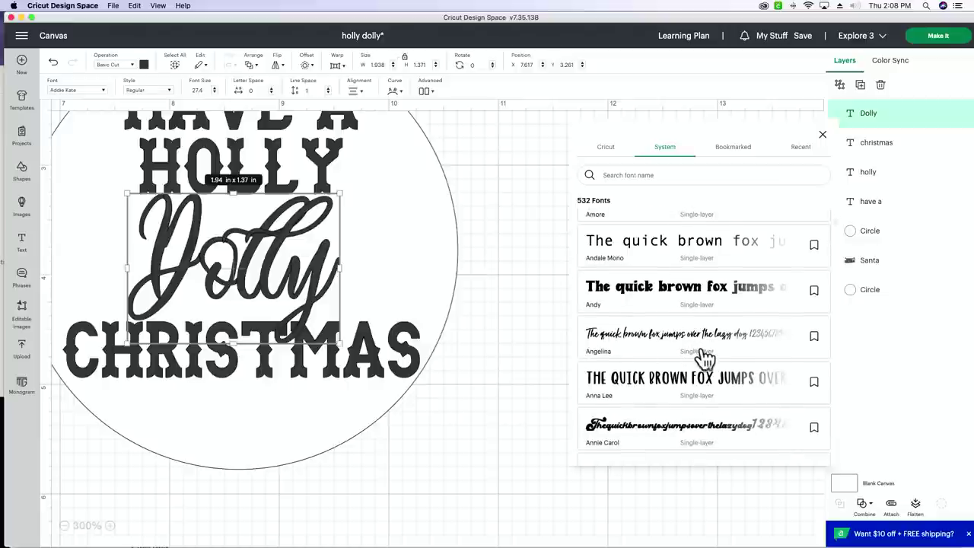
scroll(674, 361, down, 3)
scroll(708, 356, down, 5)
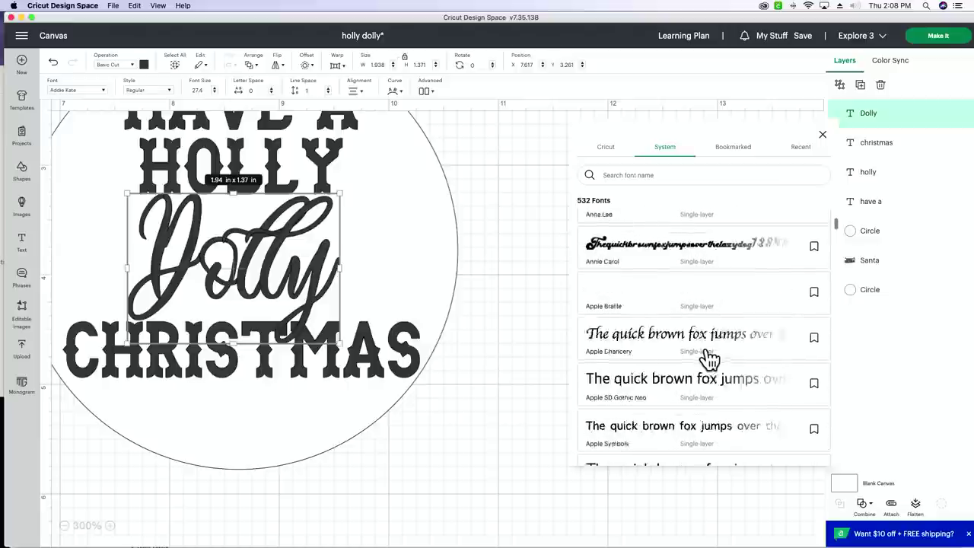
scroll(708, 356, down, 8)
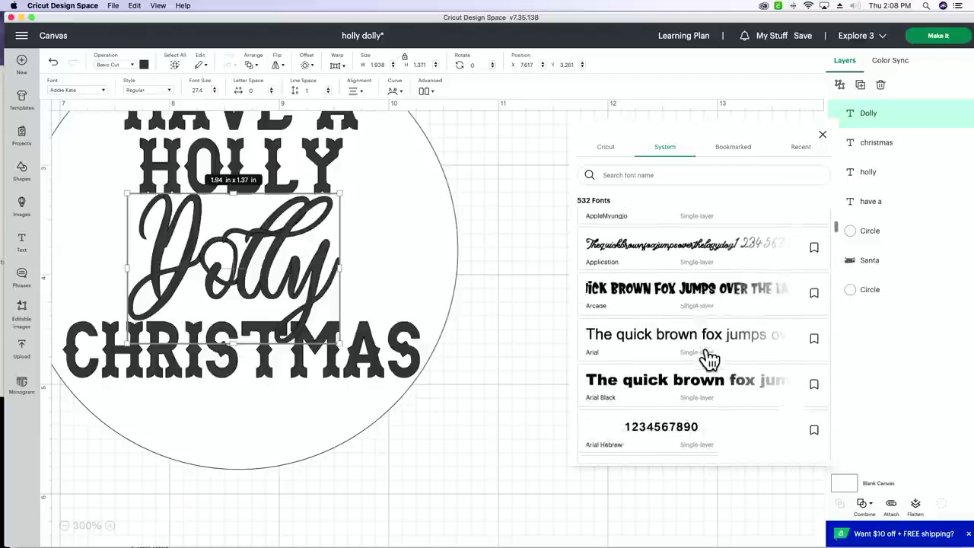
scroll(708, 356, down, 6)
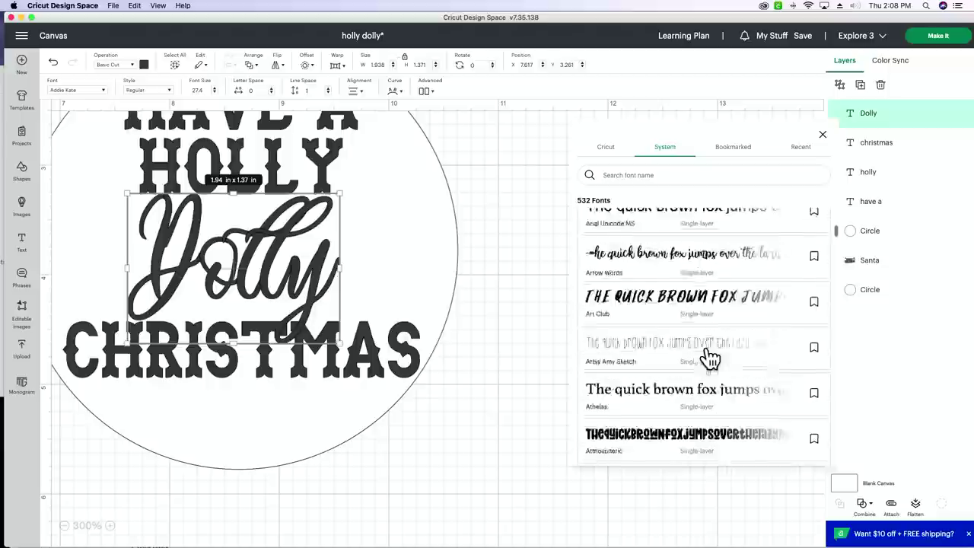
scroll(709, 358, down, 4)
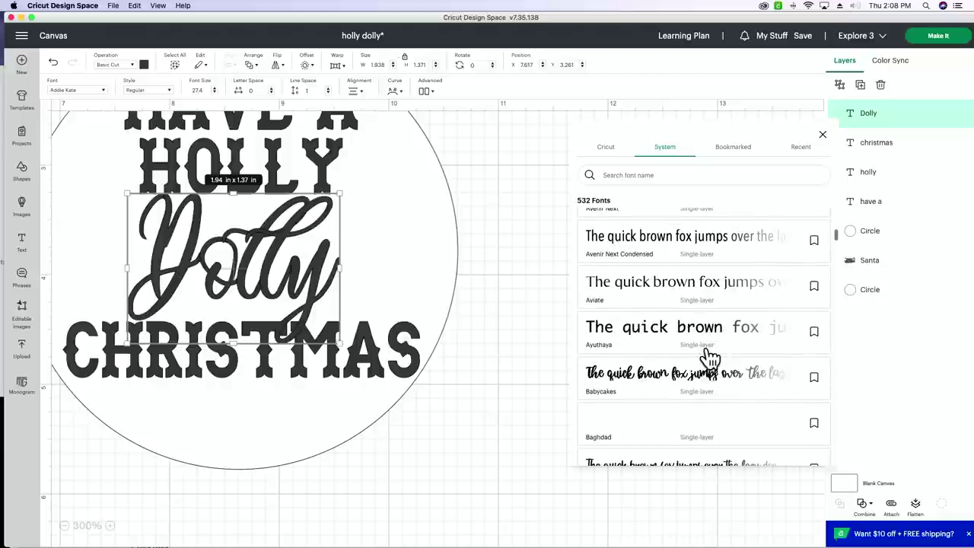
click(713, 369)
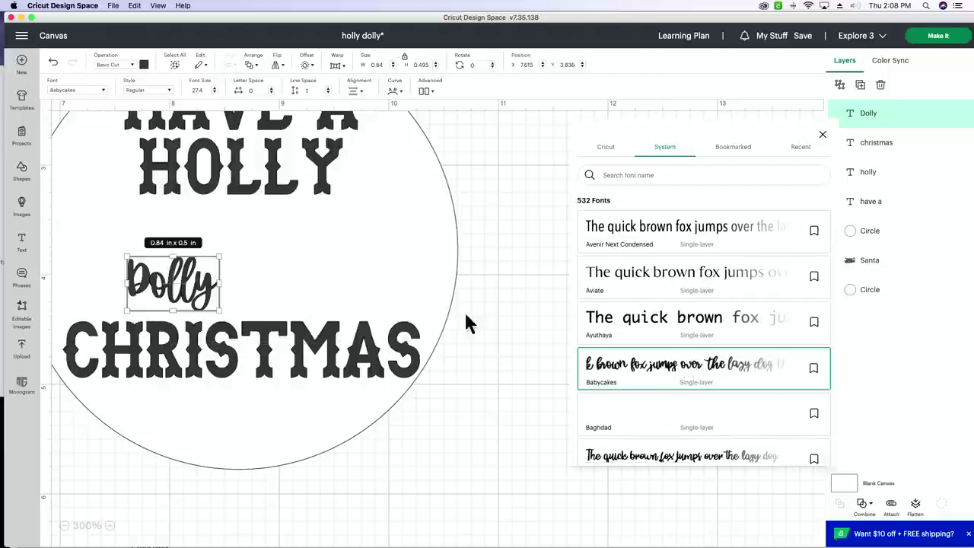
drag(231, 256, 397, 200)
drag(307, 240, 289, 268)
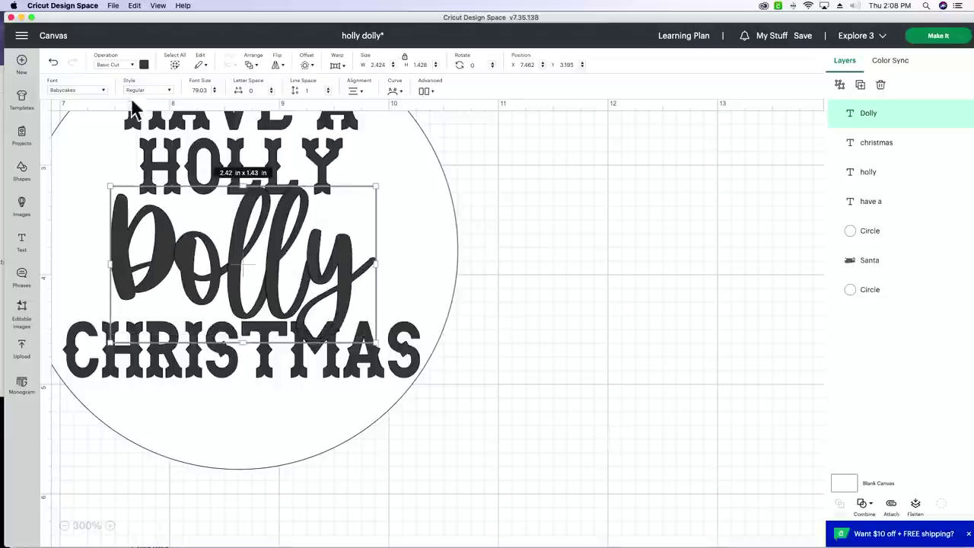
Step: Undo the Babycakes and Addie Kate trials to restore "Dolly" in the Affirmations font
key(super+z)
key(super+z)
key(super+z)
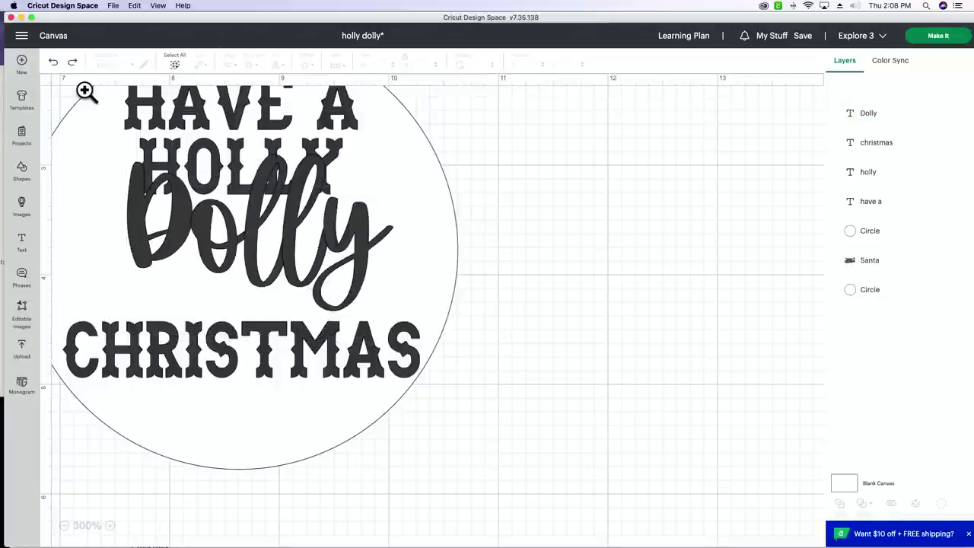
key(super+z)
key(super+z)
key(super+z)
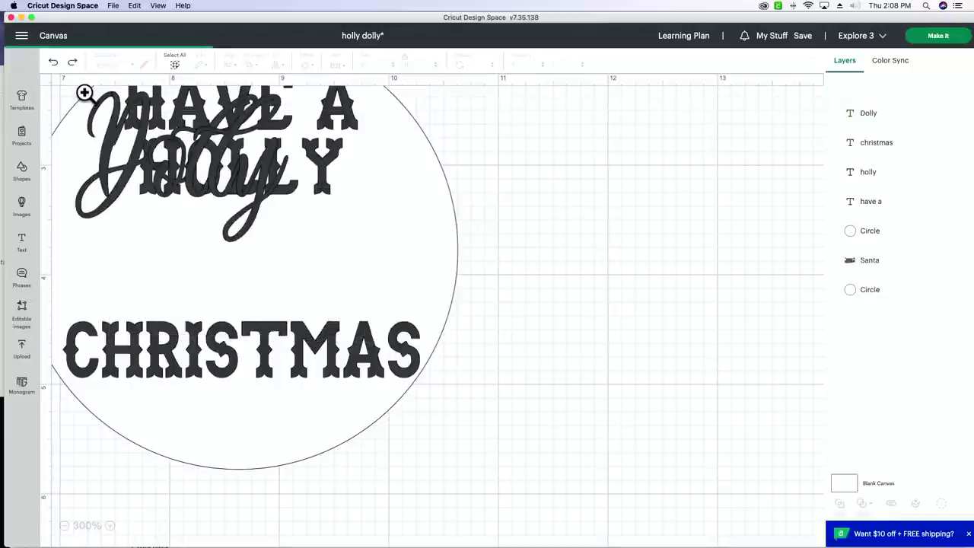
key(super+z)
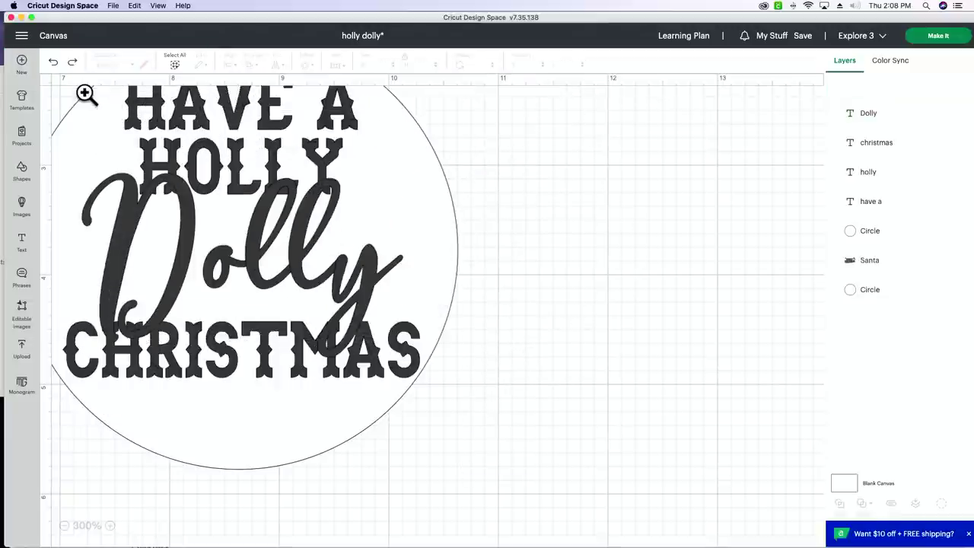
Step: Enlarge "Dolly" to about 3.17 in wide and place it overlapping both HOLLY and CHRISTMAS
click(348, 261)
mouse_move(316, 277)
mouse_down()
mouse_move(294, 266)
mouse_move(335, 282)
mouse_up()
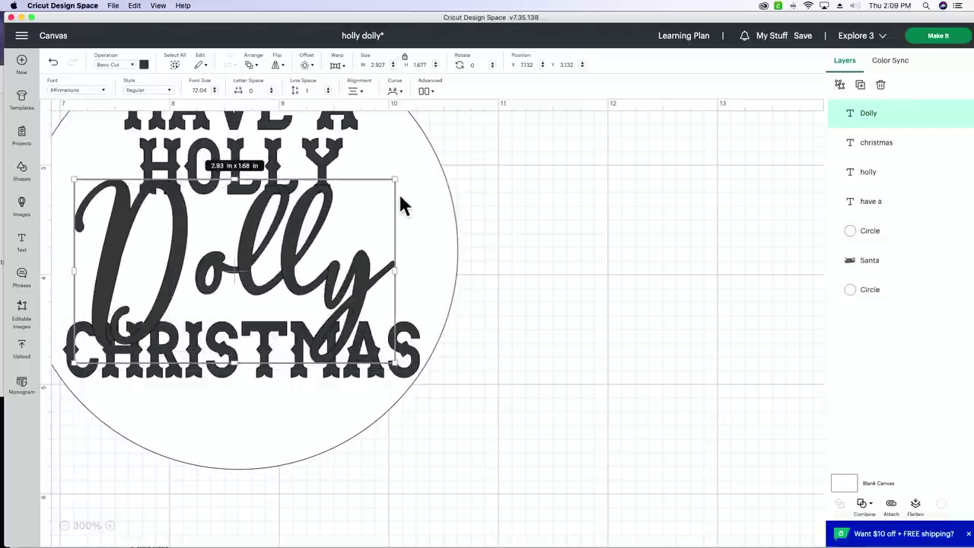
drag(396, 180, 423, 164)
drag(320, 255, 310, 266)
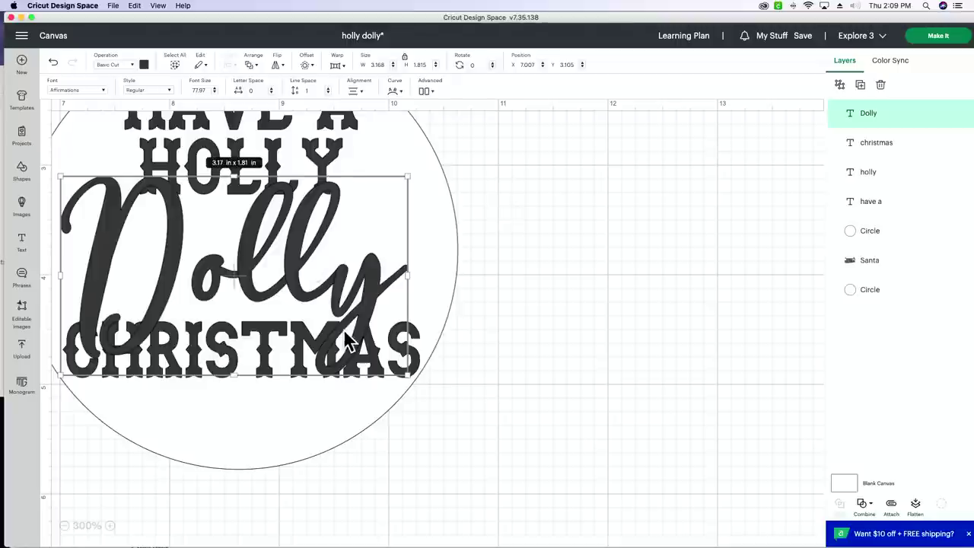
scroll(348, 337, up, 5)
scroll(348, 337, left, 3)
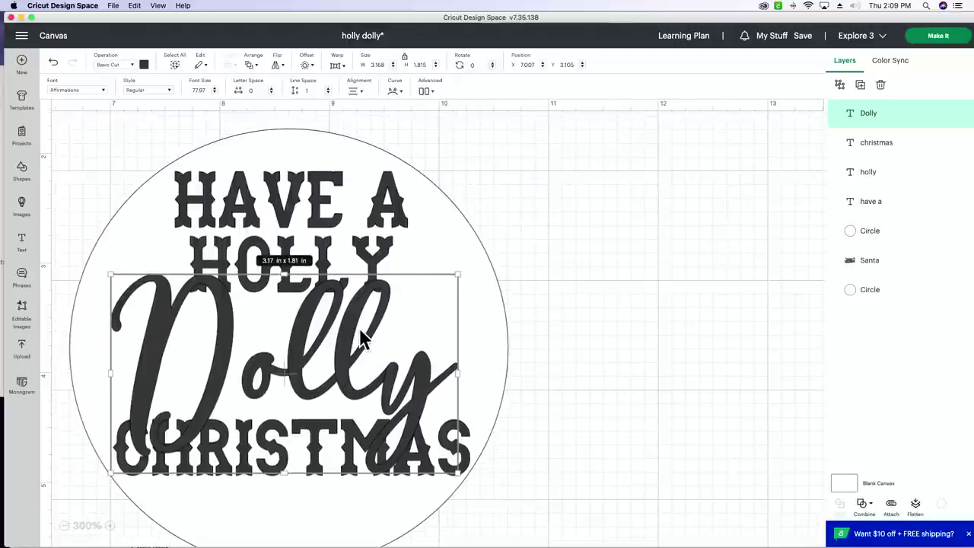
click(523, 449)
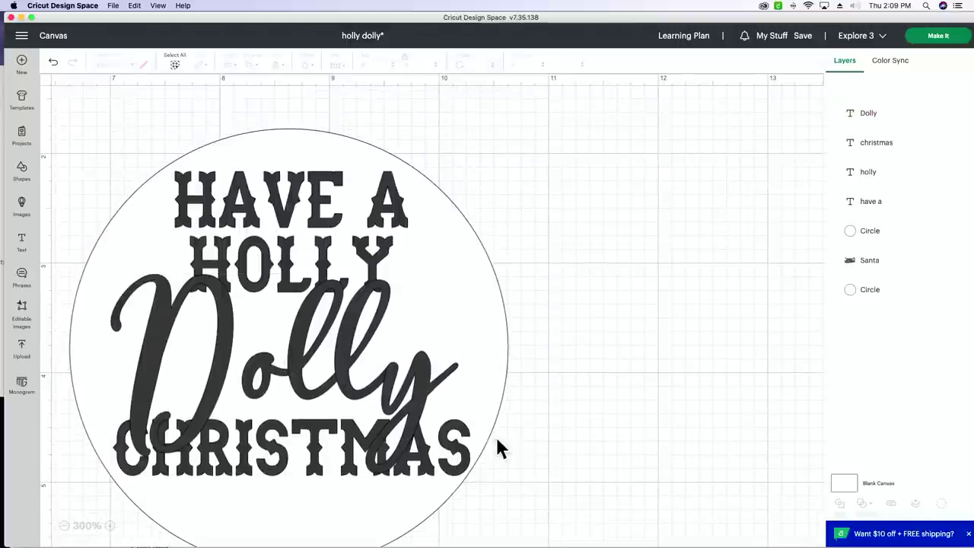
Step: Shrink "Dolly" to about 2.06 in wide between HOLLY and CHRISTMAS, and nudge CHRISTMAS slightly down
click(361, 345)
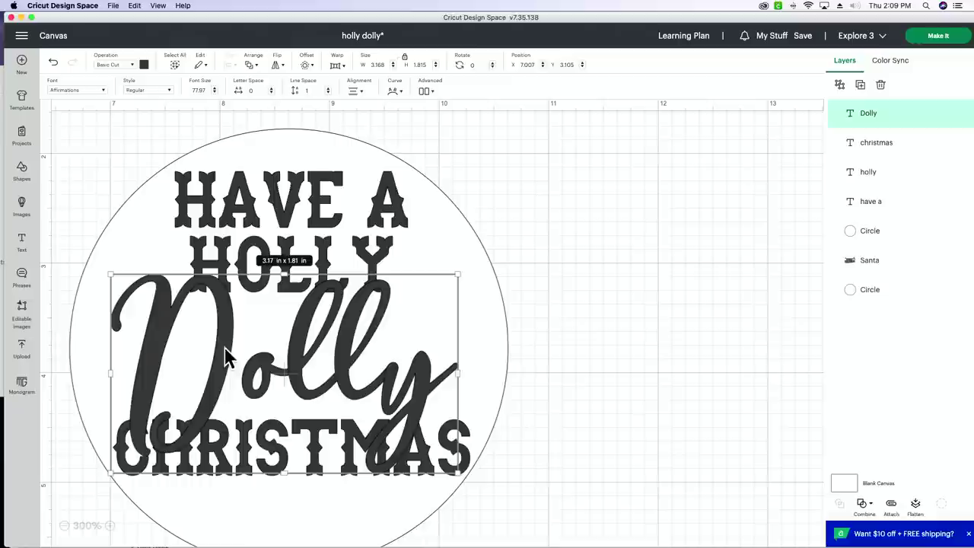
drag(458, 276, 336, 347)
drag(278, 387, 334, 339)
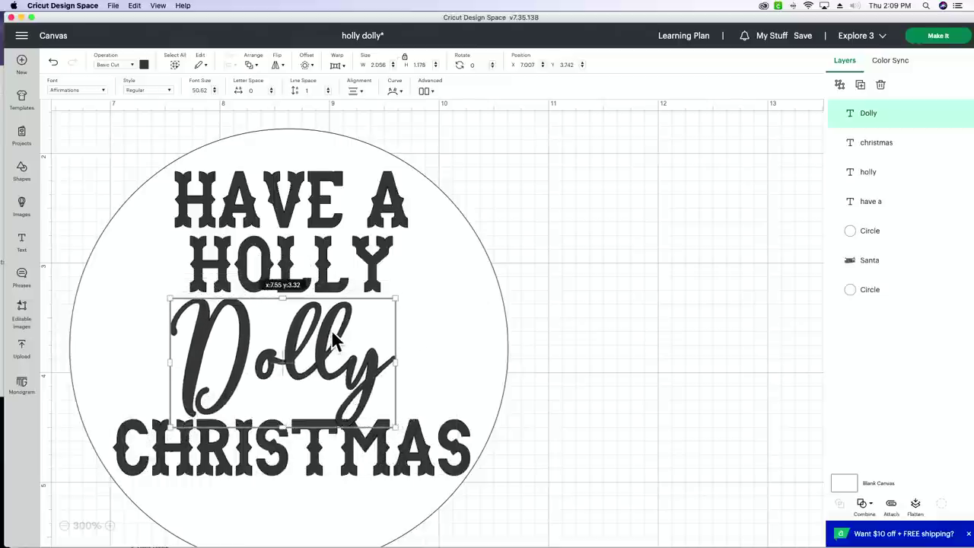
click(556, 350)
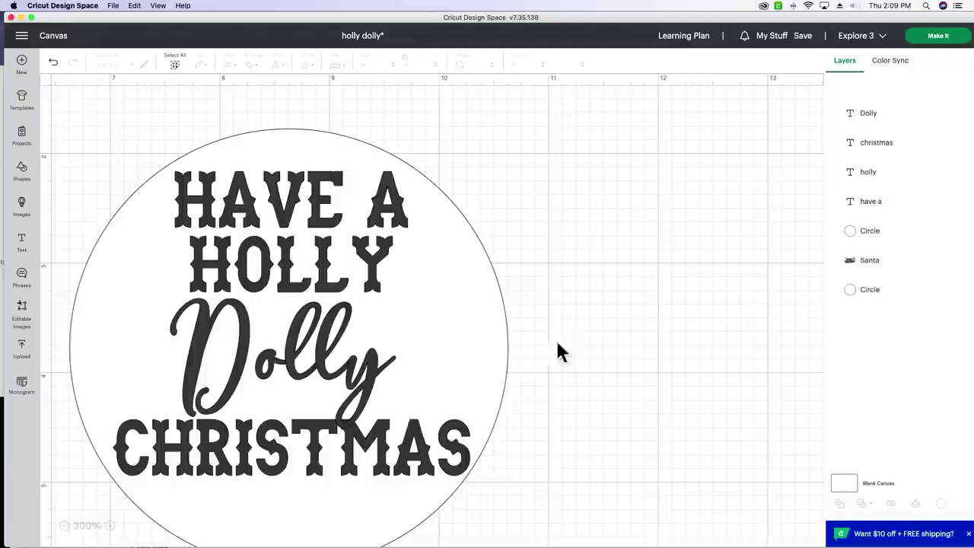
click(384, 455)
Step: Enlarge "Dolly" to about 2.54 in wide and centre it so its strokes overlap HOLLY and CHRISTMAS
click(334, 374)
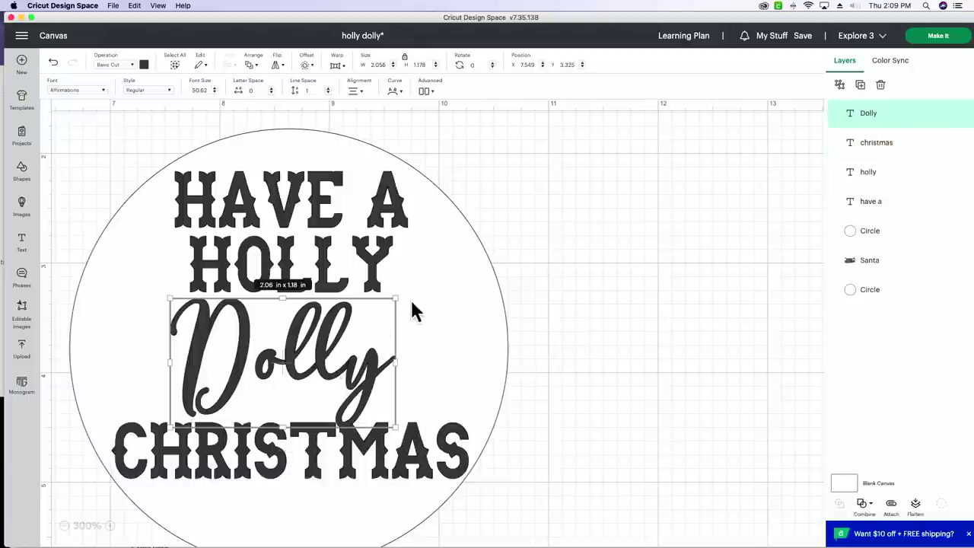
drag(396, 294, 420, 284)
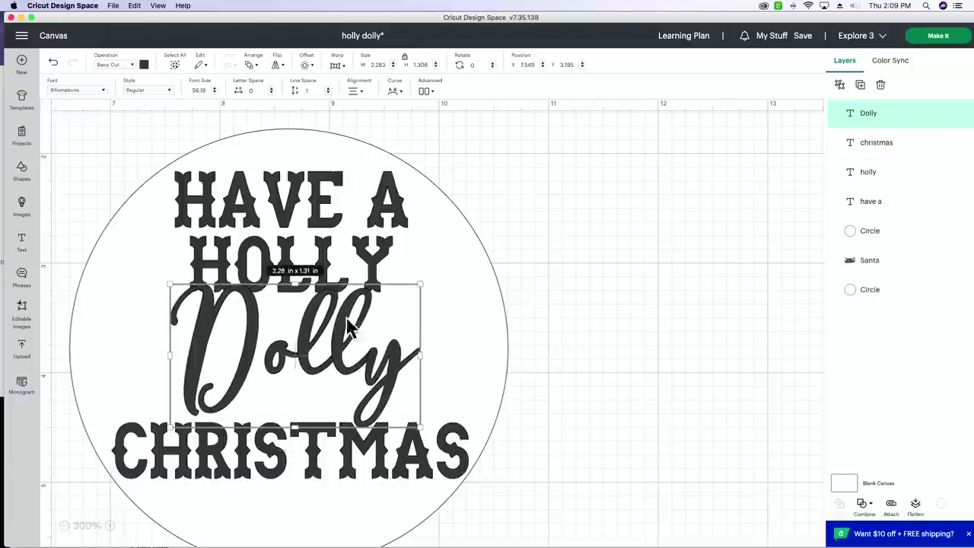
drag(328, 337, 314, 340)
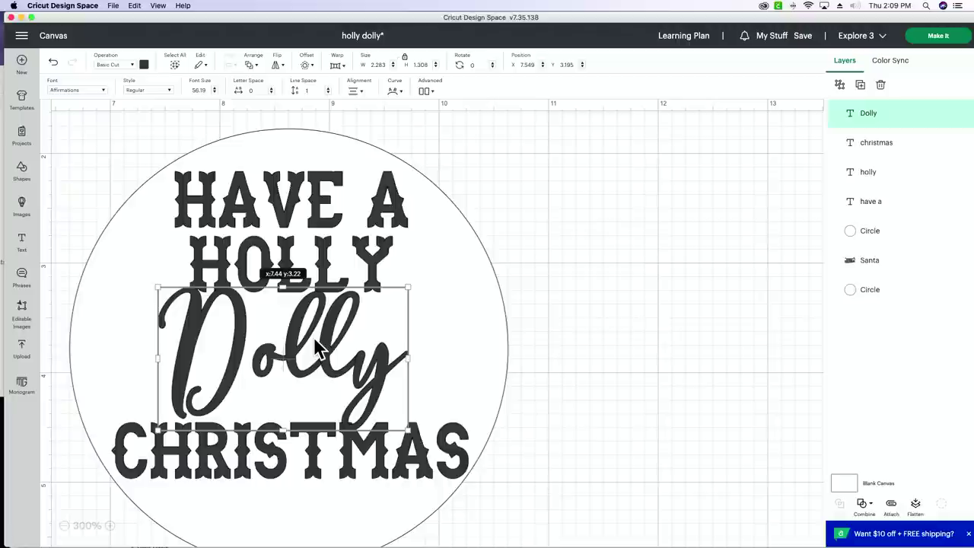
drag(158, 431, 137, 442)
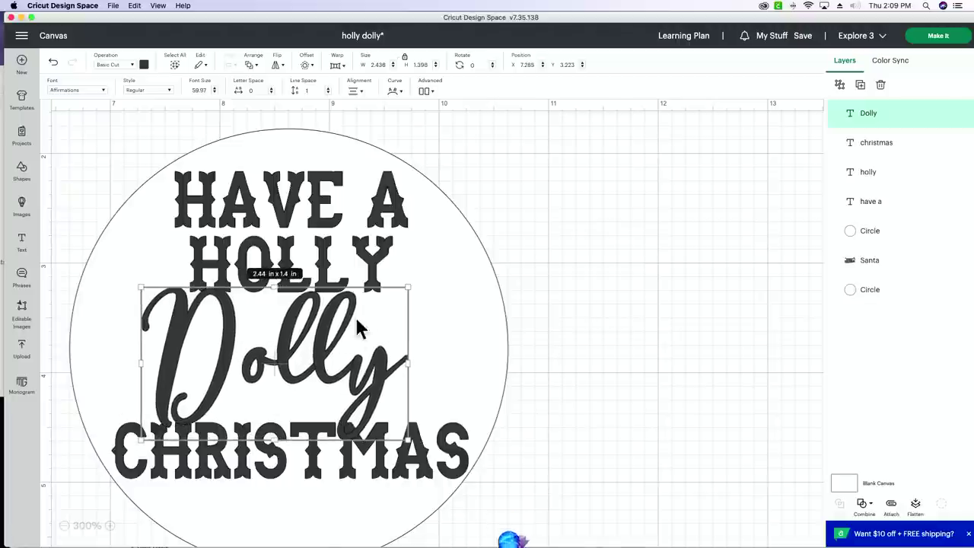
drag(411, 281, 413, 278)
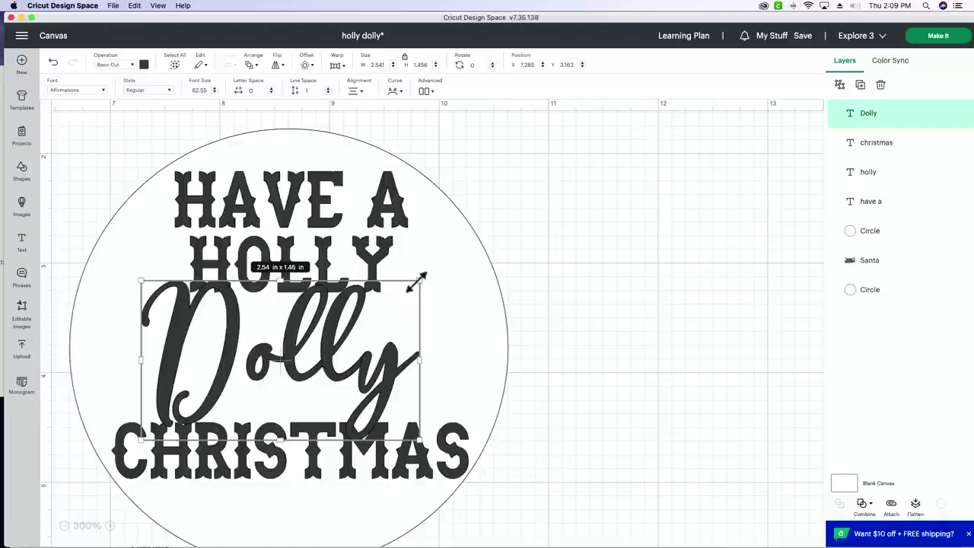
drag(354, 348, 361, 352)
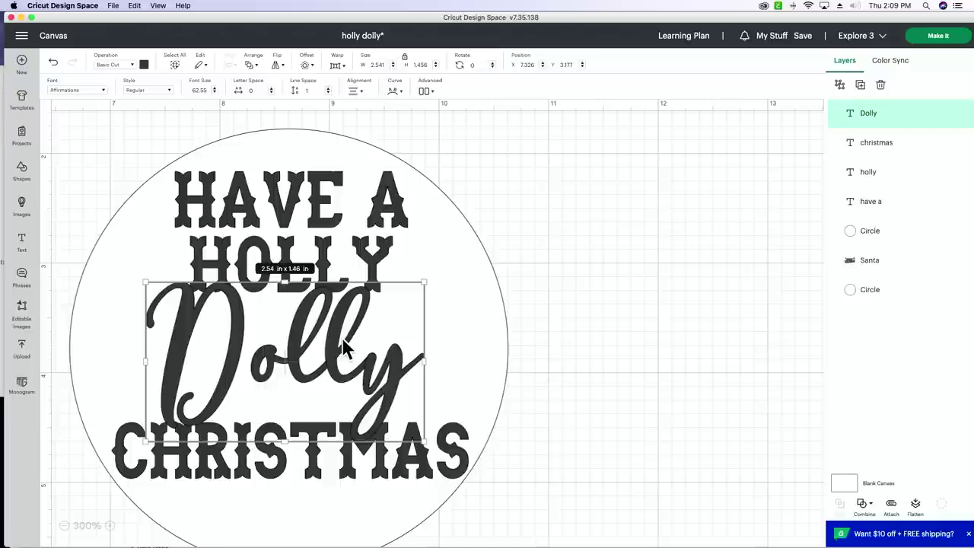
click(541, 349)
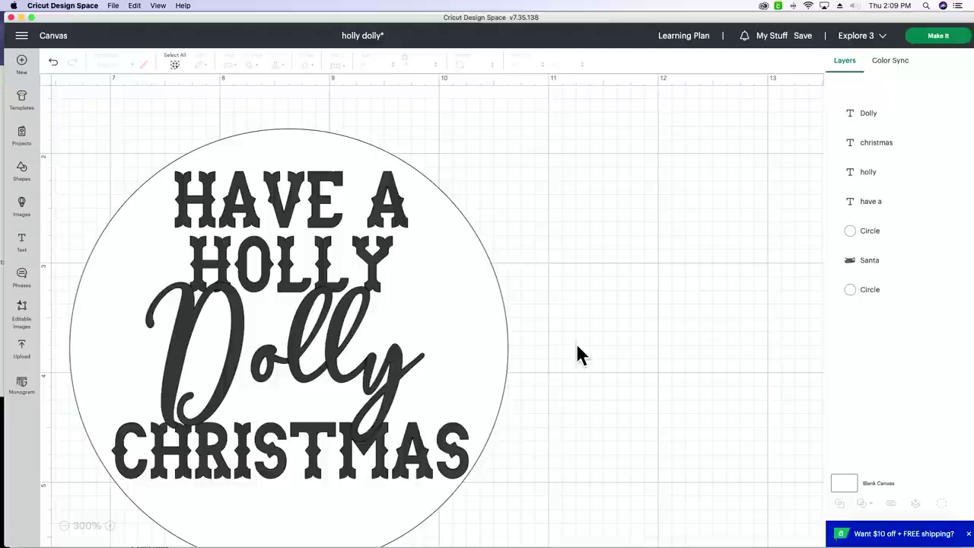
scroll(271, 305, left, 1)
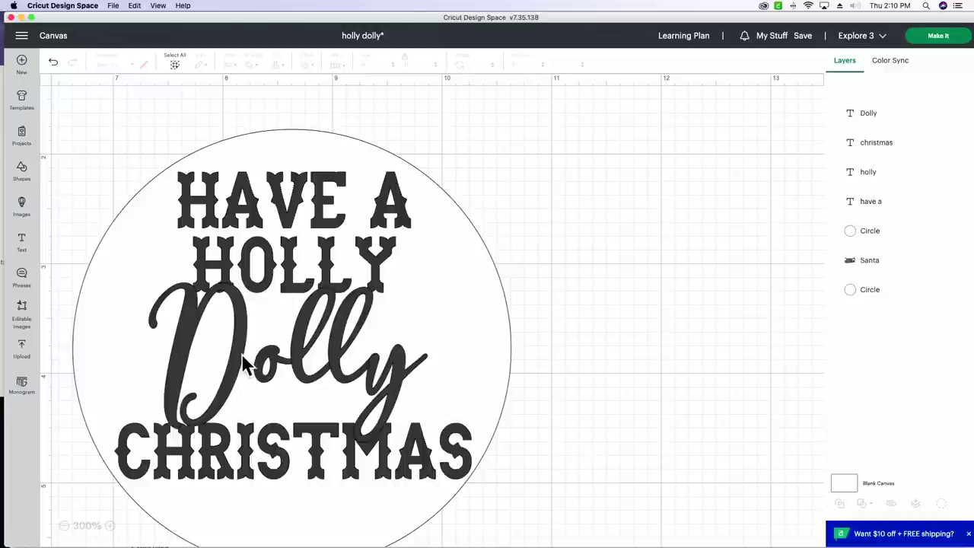
Step: Start an offset around "Dolly" and try distances of 0.1 in and 0.05 in
click(344, 367)
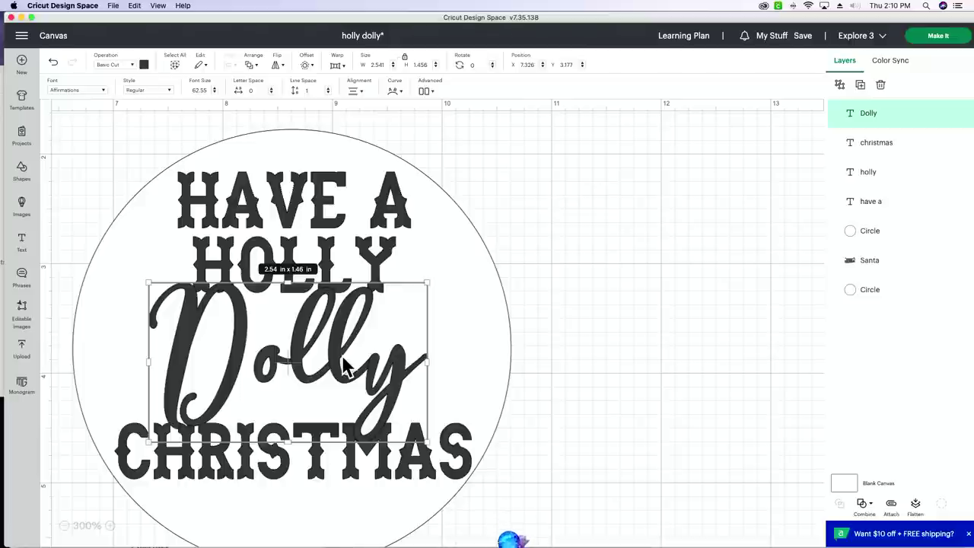
click(308, 65)
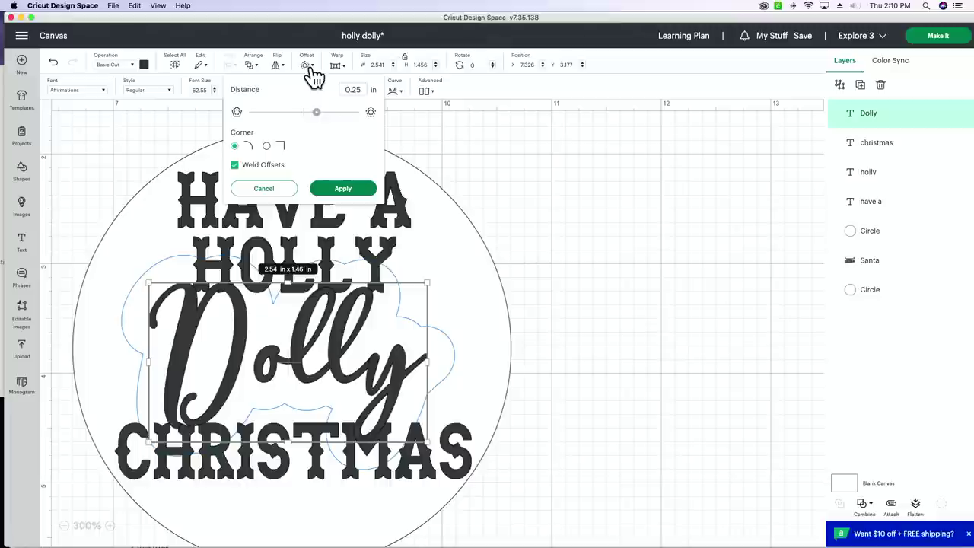
double_click(374, 89)
text(0.1)
key(Tab)
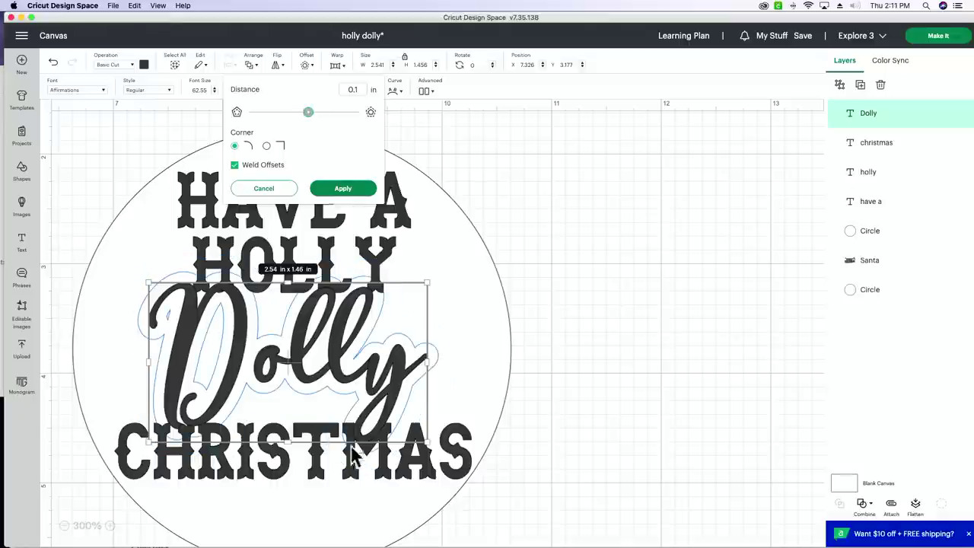
click(365, 87)
key(BackSpace)
text(05)
key(Return)
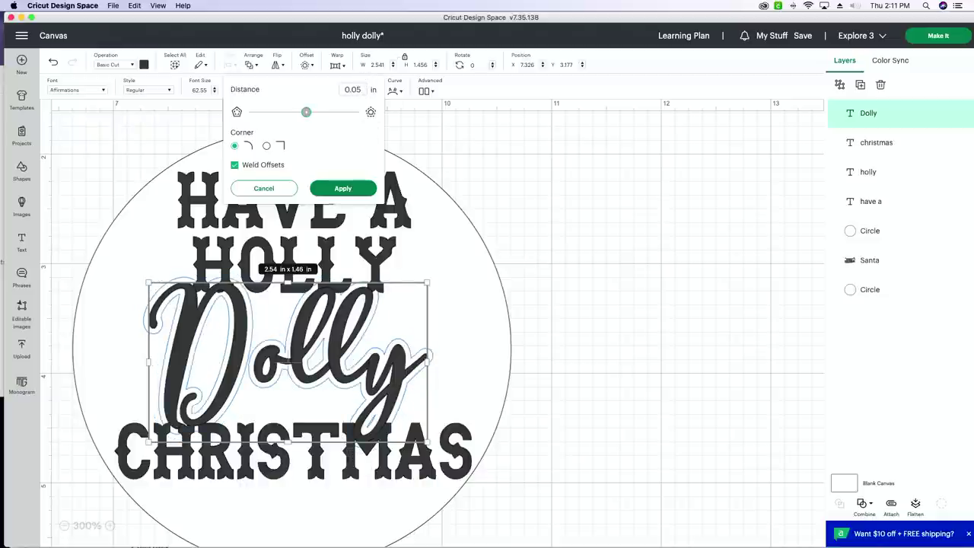
Step: Set the "Dolly" offset distance to 0.03 in and apply it with rounded corners and welded offsets
click(364, 87)
key(BackSpace)
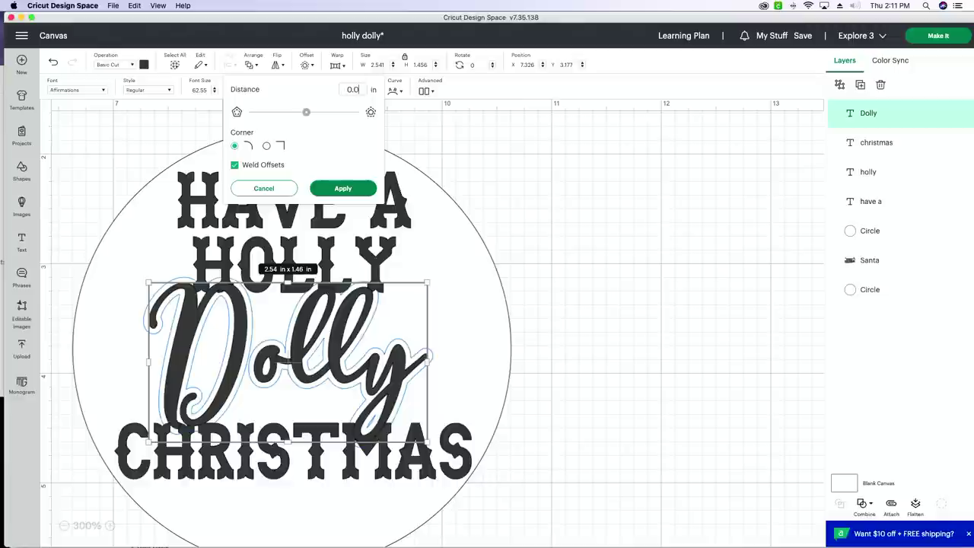
text(3)
key(Return)
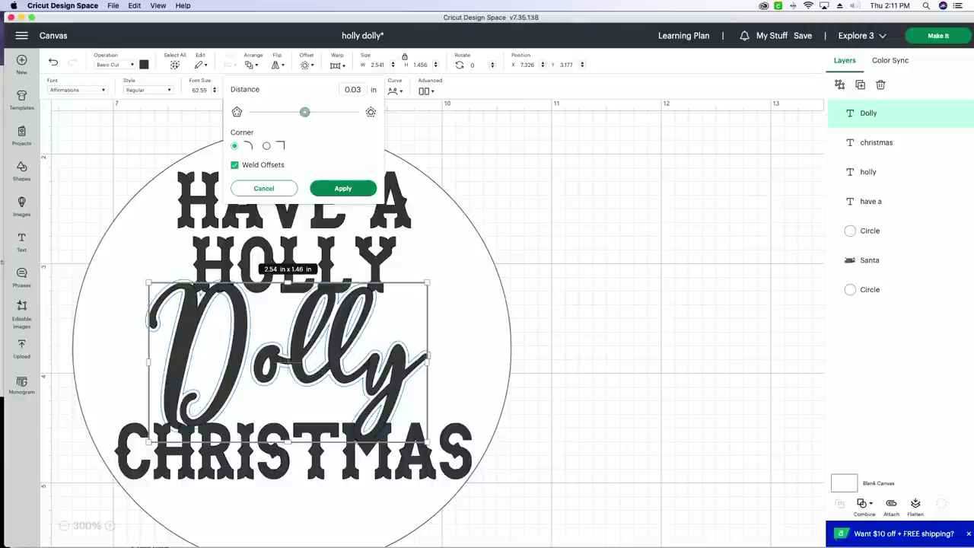
click(344, 189)
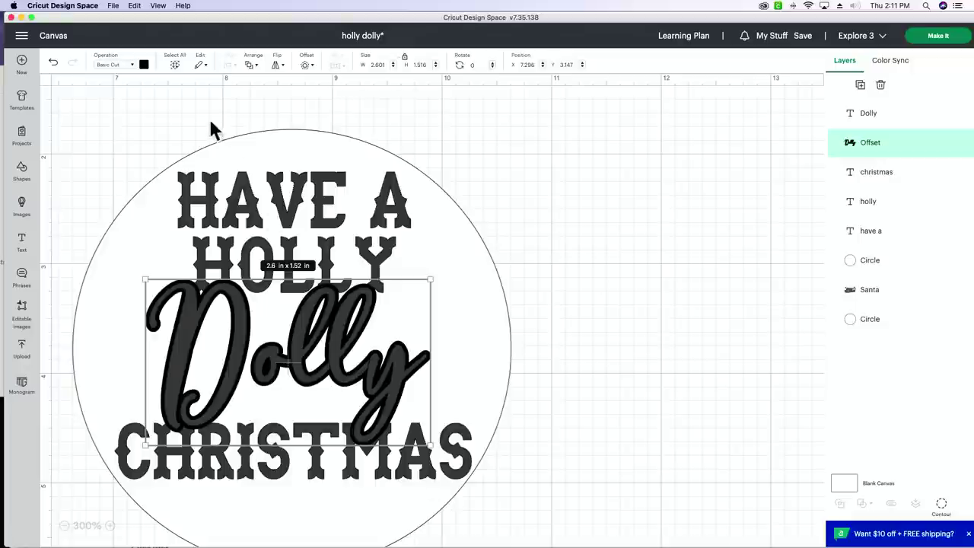
Step: Combine the HOLLY and CHRISTMAS text layers with Unite
click(268, 190)
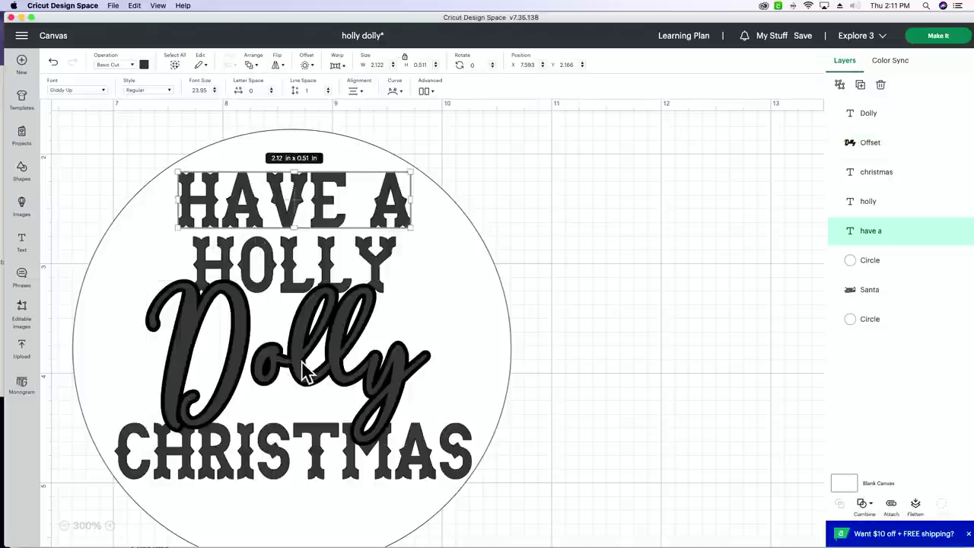
click(798, 236)
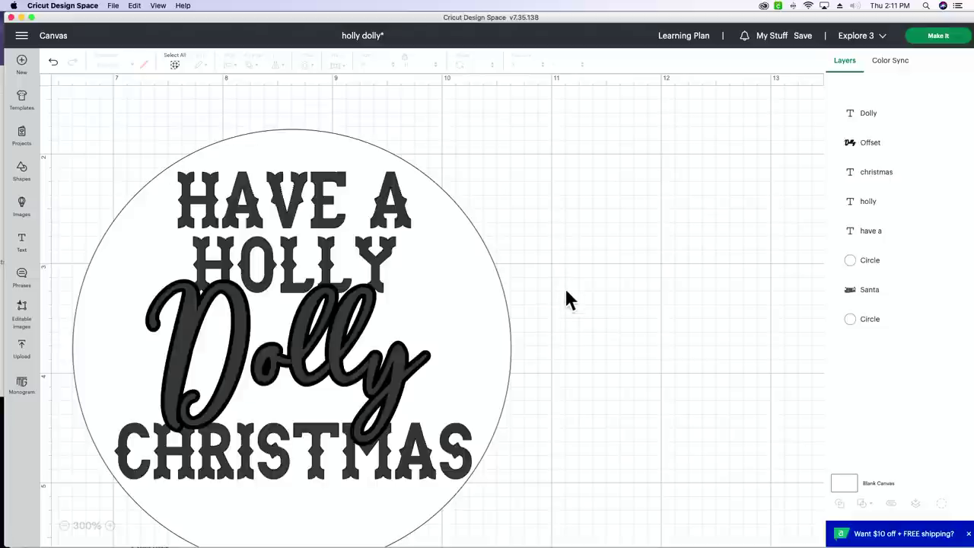
click(325, 258)
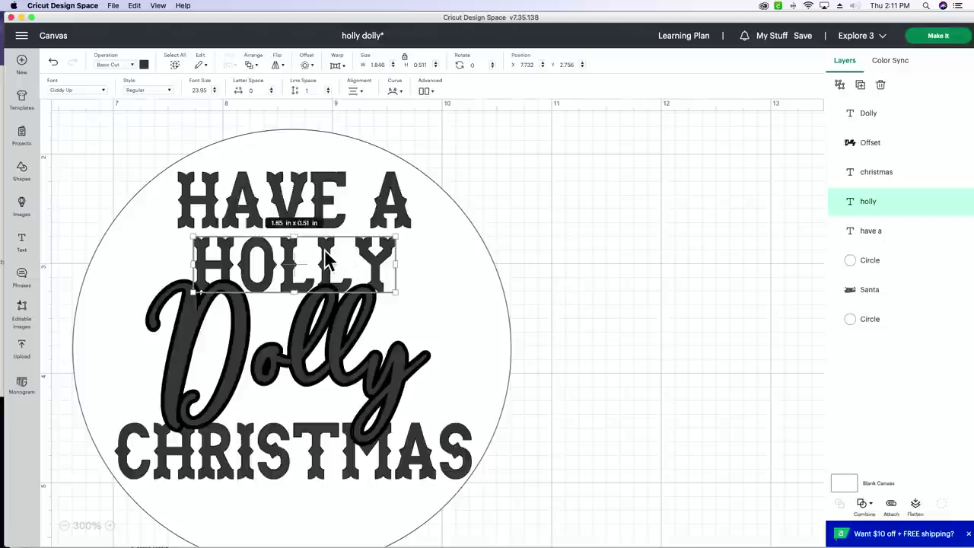
shift+click(388, 476)
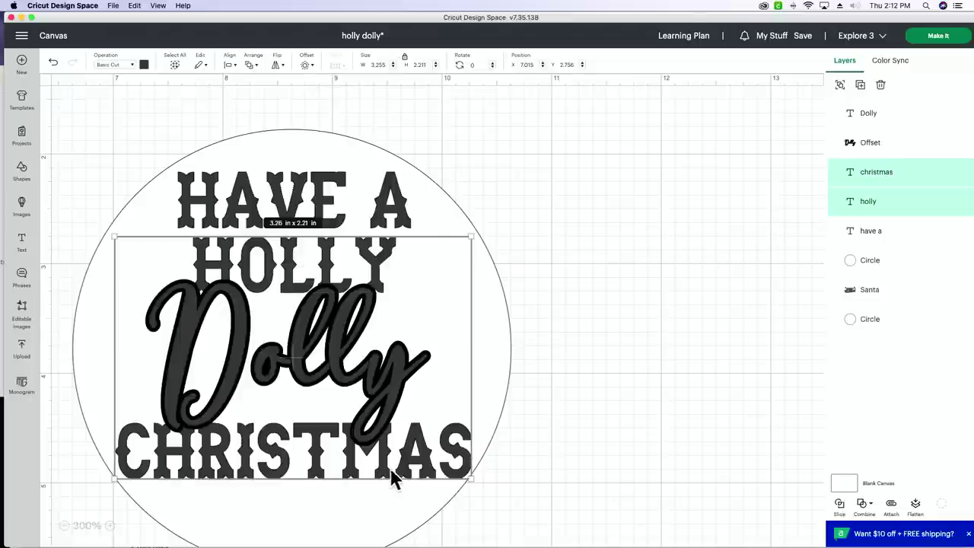
click(868, 506)
click(890, 433)
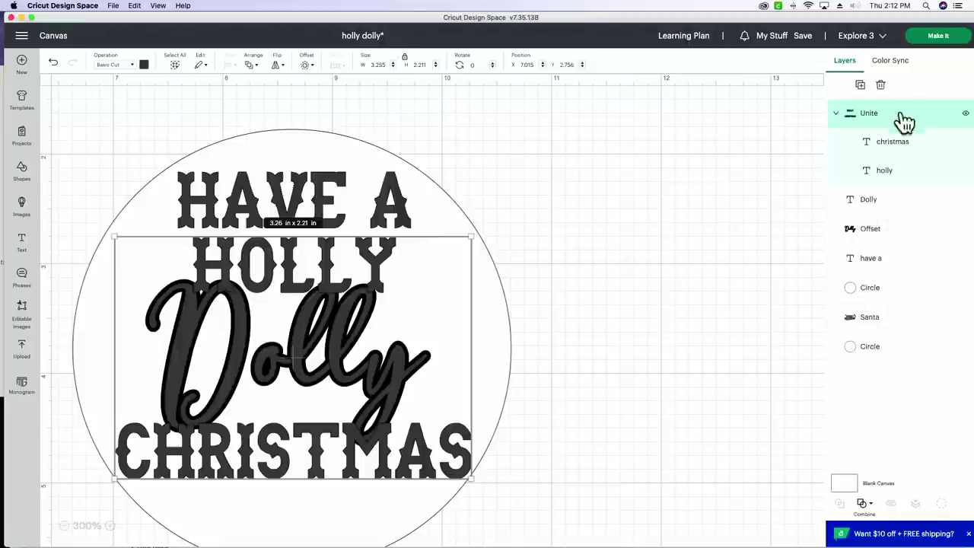
Step: Slice the united HOLLY and CHRISTMAS text with the "Dolly" offset, and undo a trial move of the sliced text
shift+click(883, 238)
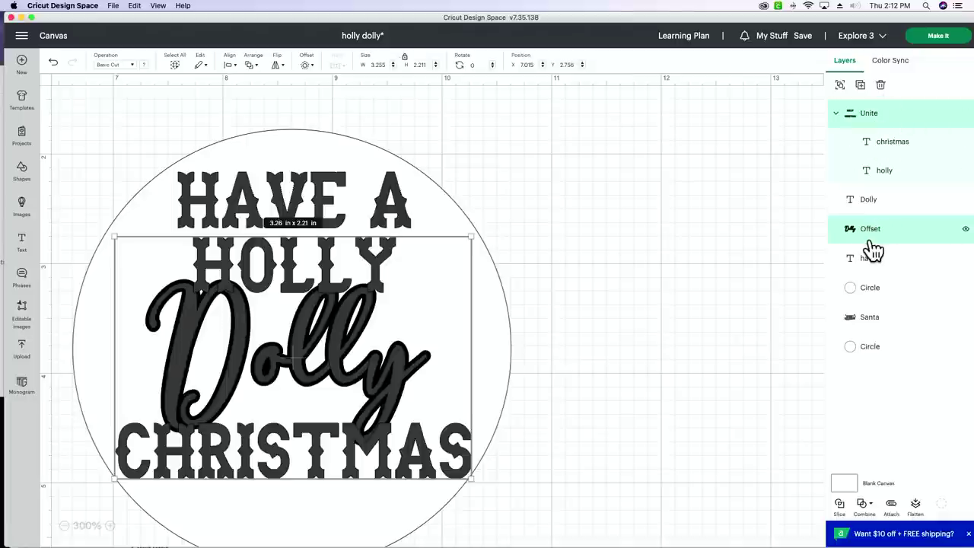
click(841, 508)
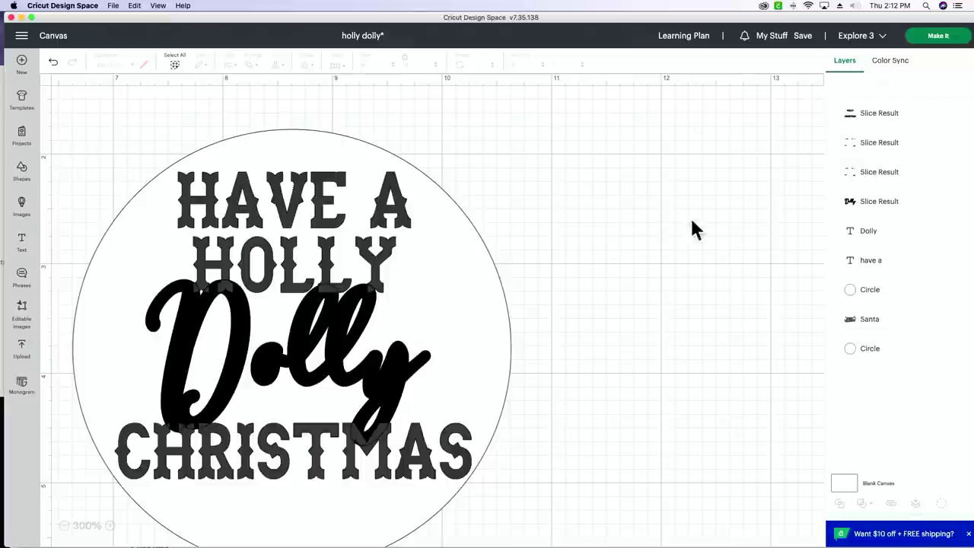
drag(389, 391, 415, 392)
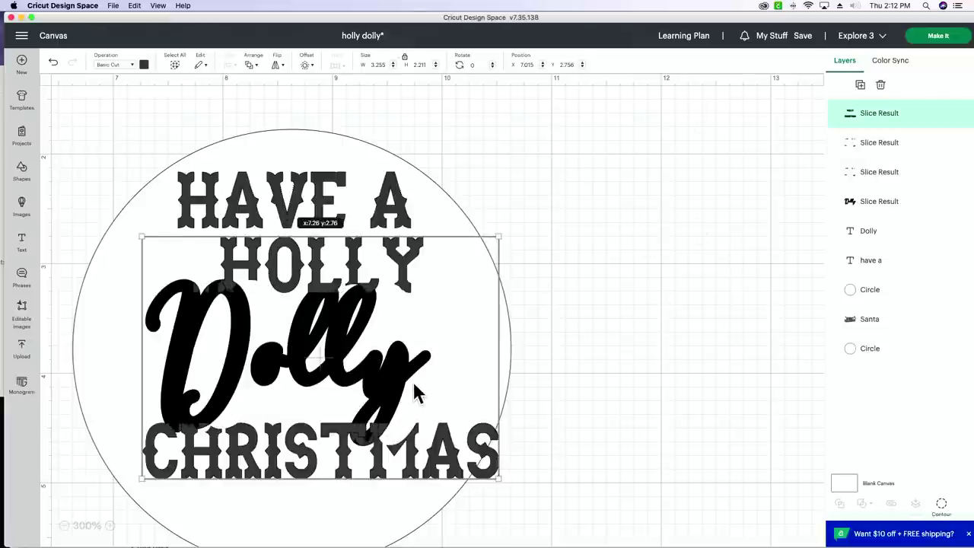
key(super+z)
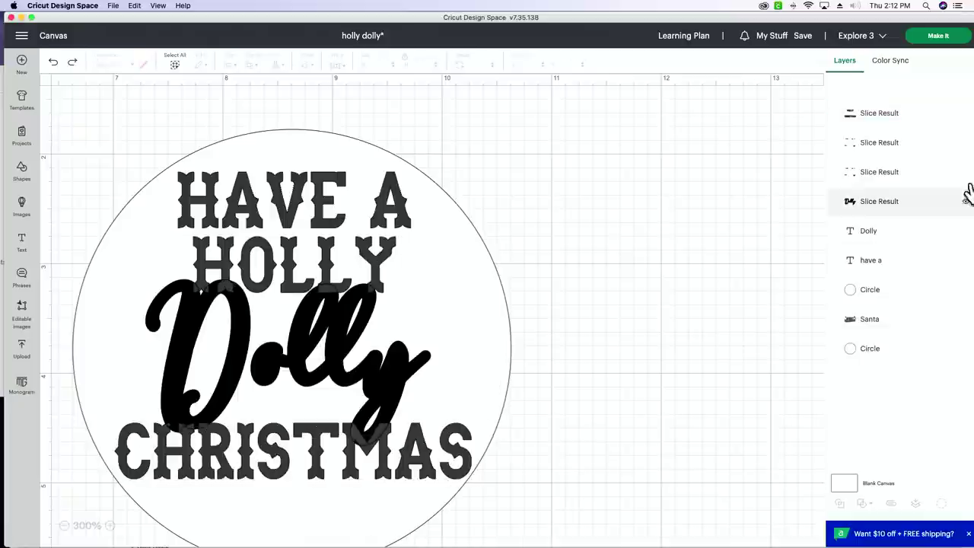
Step: Delete the two overlap pieces and the leftover black offset, keeping the sliced HOLLY and CHRISTMAS text and "Dolly"
click(899, 183)
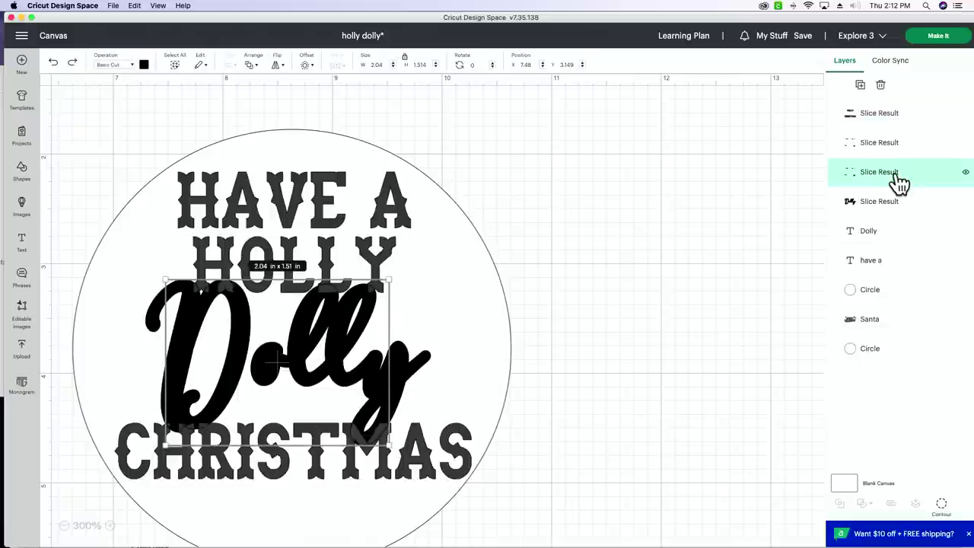
key(Delete)
click(900, 147)
key(Delete)
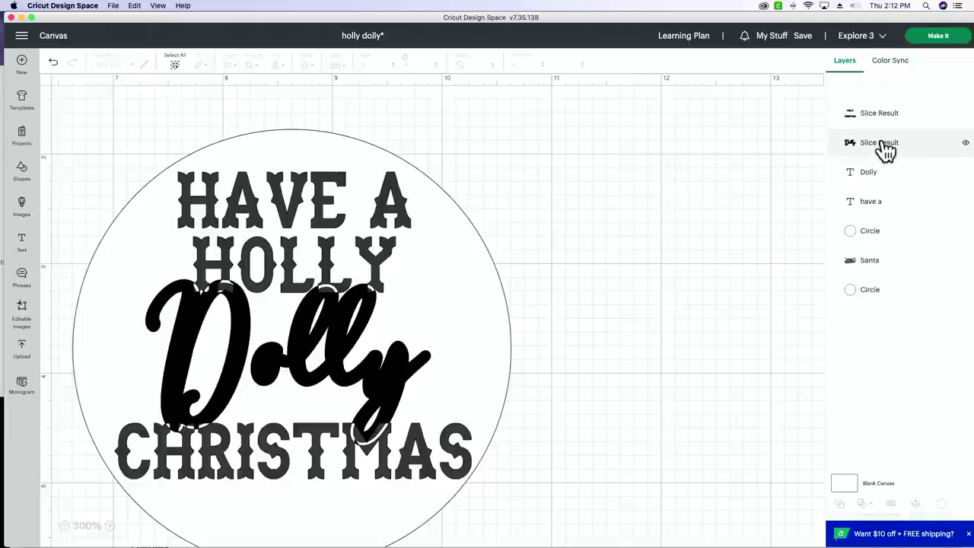
click(886, 145)
key(Delete)
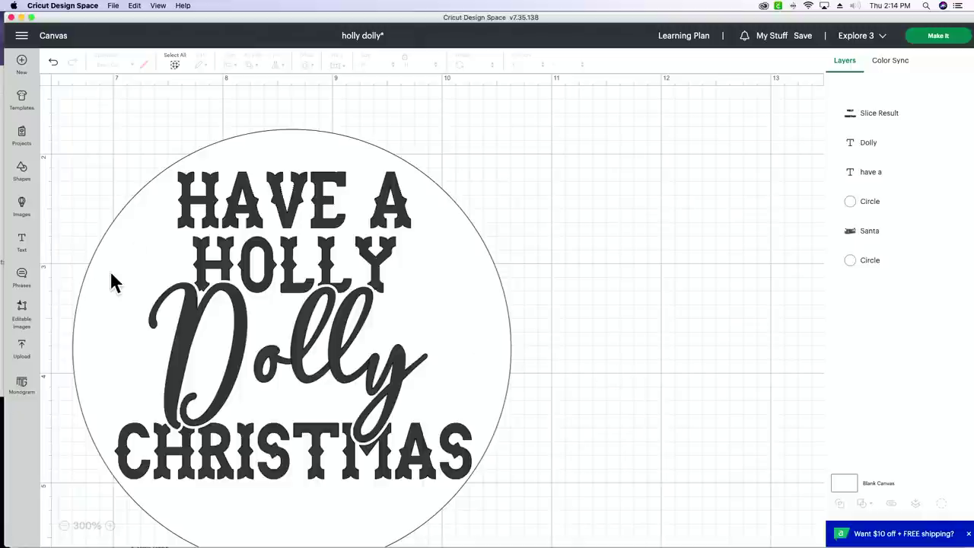
Step: Hide both circle layers so only the lettering shows on the canvas
scroll(111, 279, down, 2)
click(964, 266)
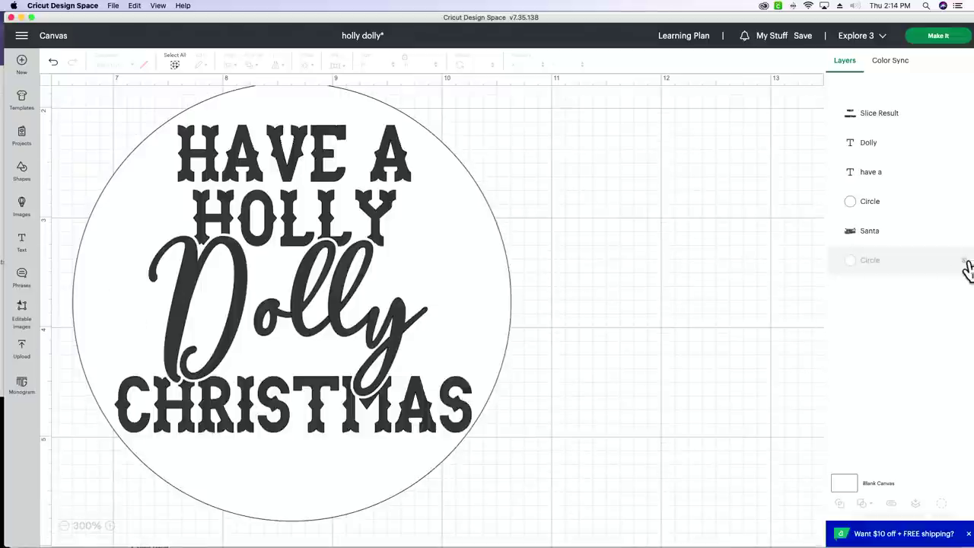
click(965, 205)
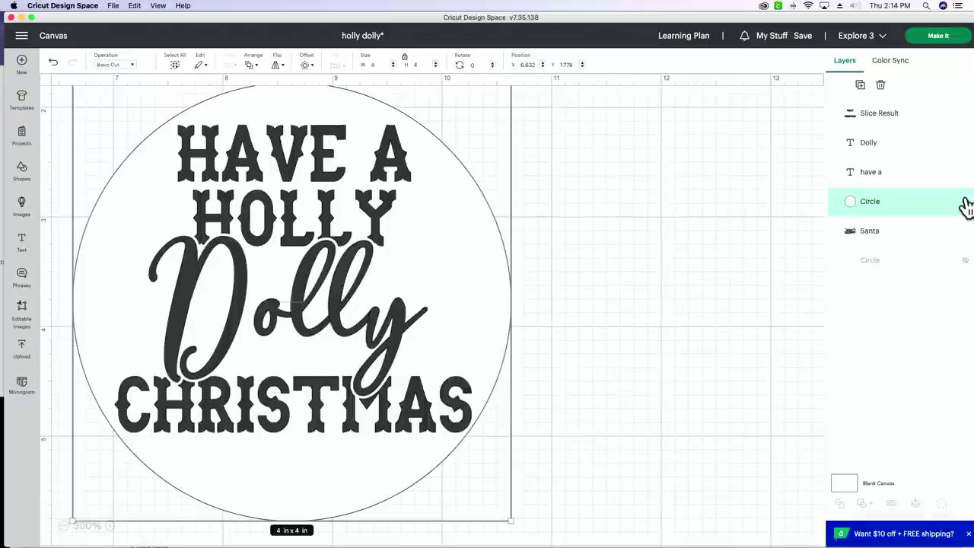
click(965, 205)
scroll(576, 153, left, 2)
scroll(576, 153, up, 1)
scroll(577, 159, up, 1)
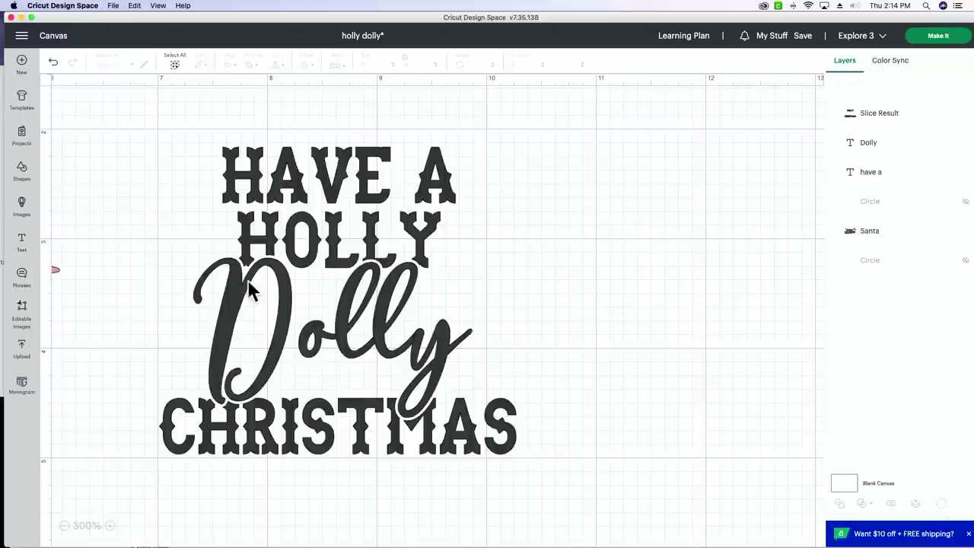
Step: Delete the pink Santa artwork and the hidden circle beneath it in the layer order
scroll(257, 285, left, 5)
drag(263, 165, 148, 396)
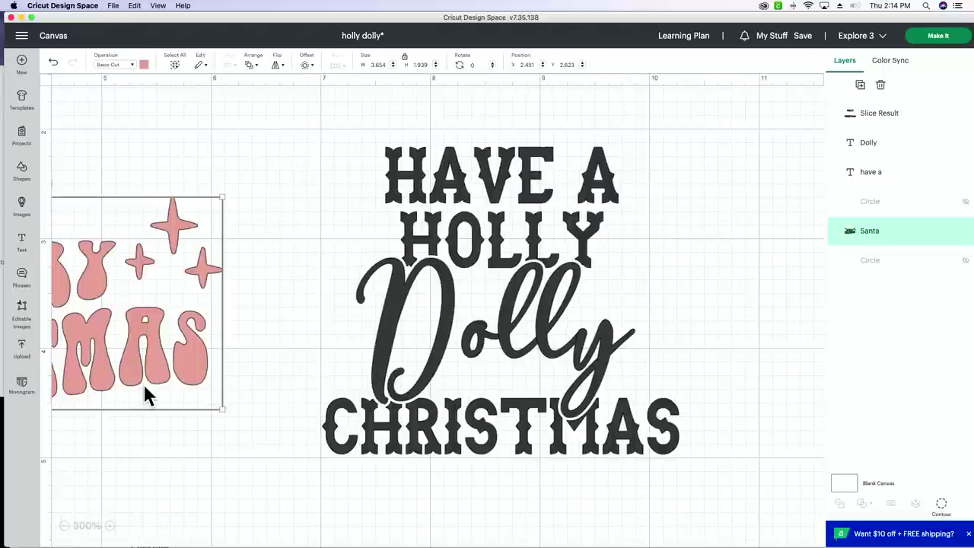
key(Delete)
click(894, 233)
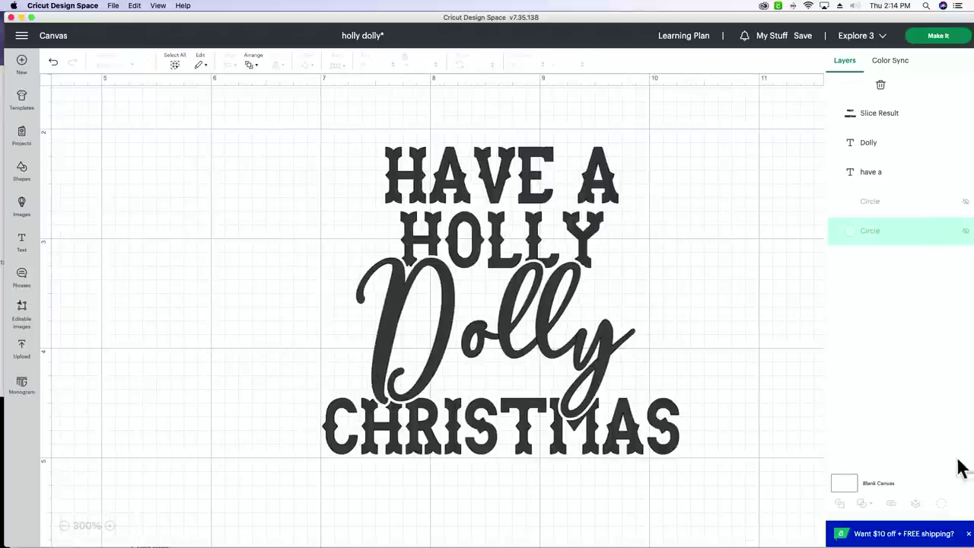
click(881, 84)
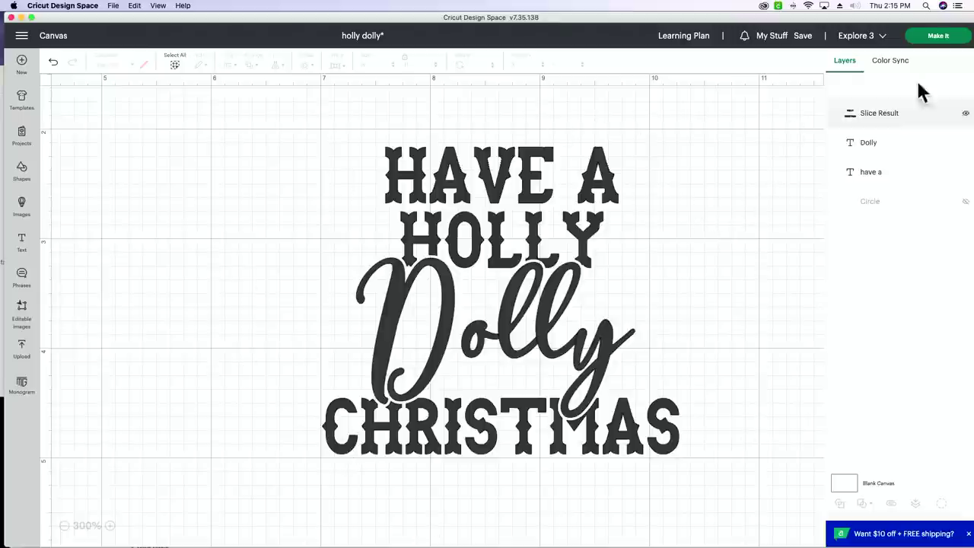
Step: Check the separate pieces on the cutting mat, return to the canvas, and attach all three visible lettering layers
click(938, 38)
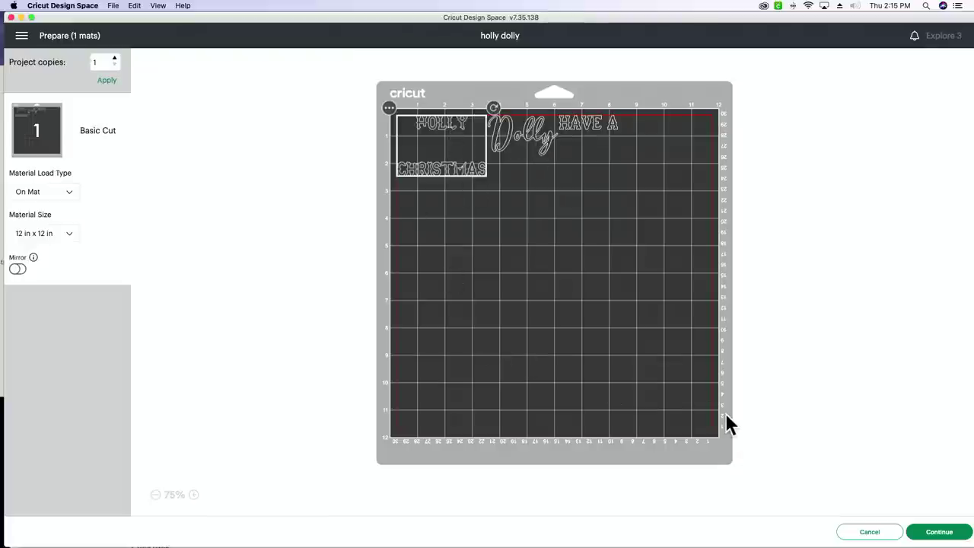
click(872, 533)
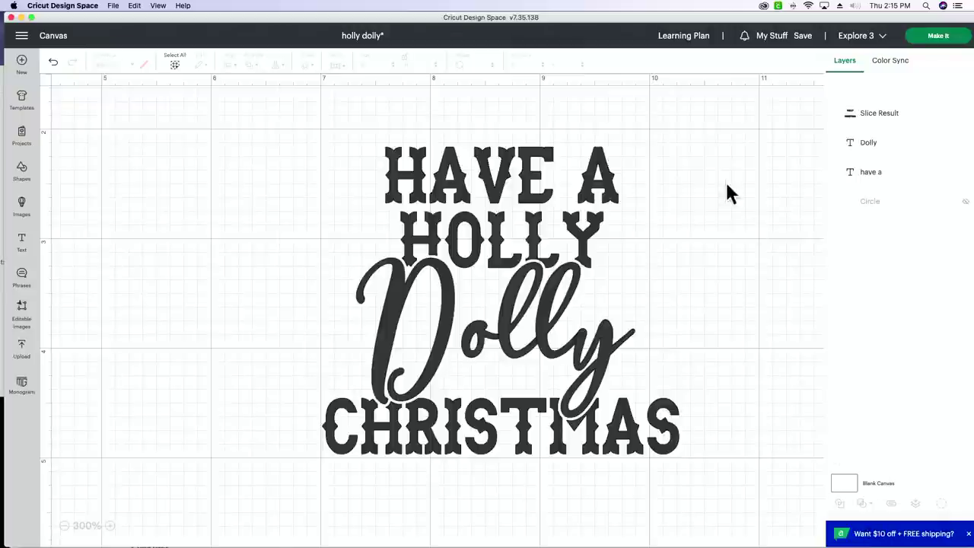
drag(740, 141, 261, 479)
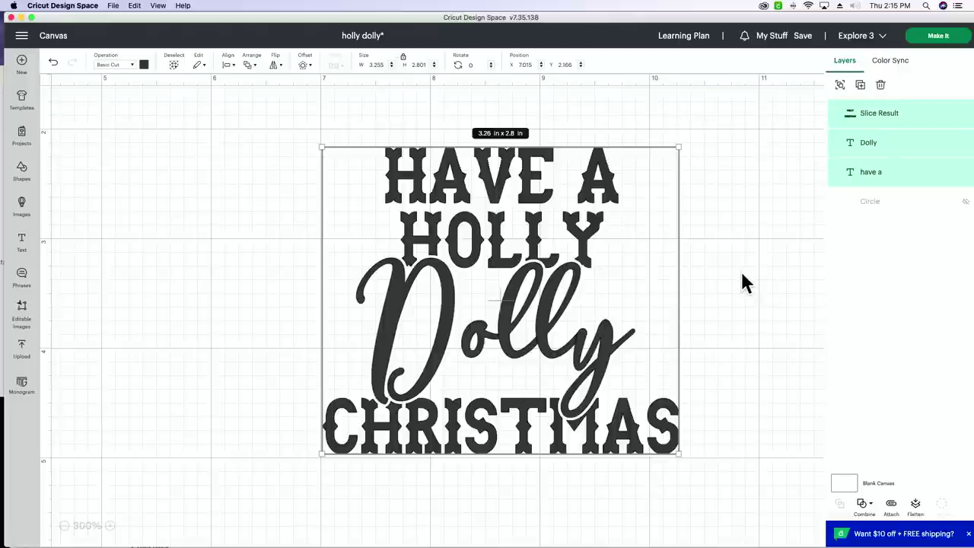
click(893, 519)
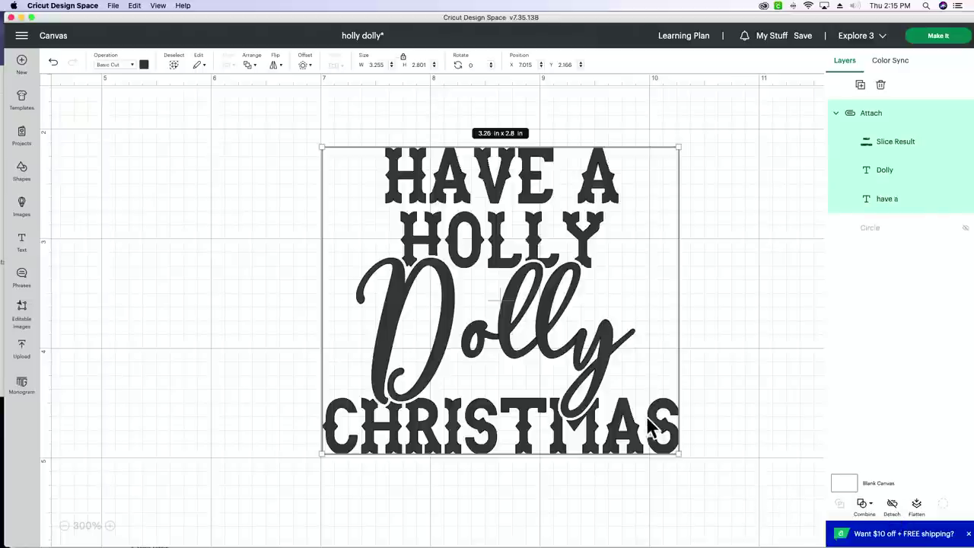
Step: Open the mat preview for the attached design and inspect its cut lines at 175% zoom
click(948, 38)
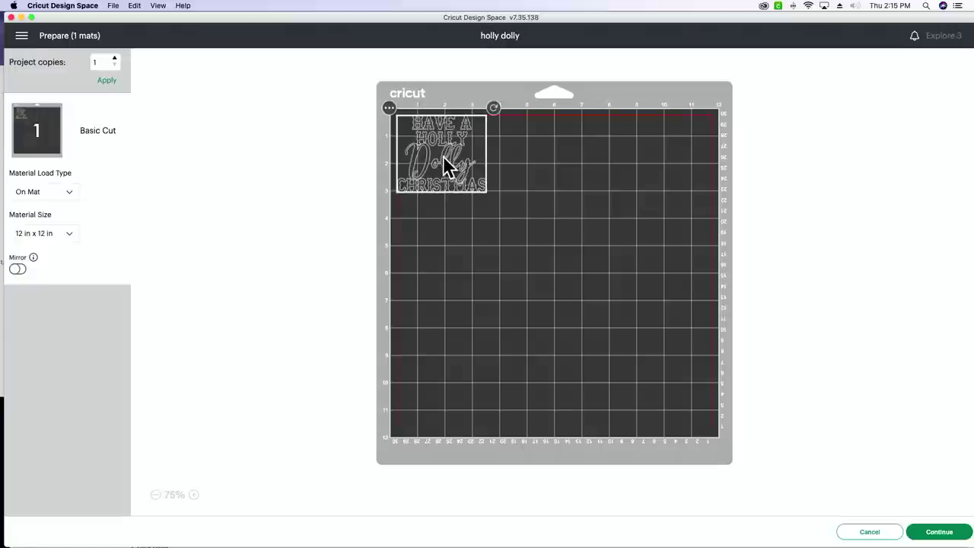
click(194, 495)
click(193, 495)
click(193, 495)
click(193, 494)
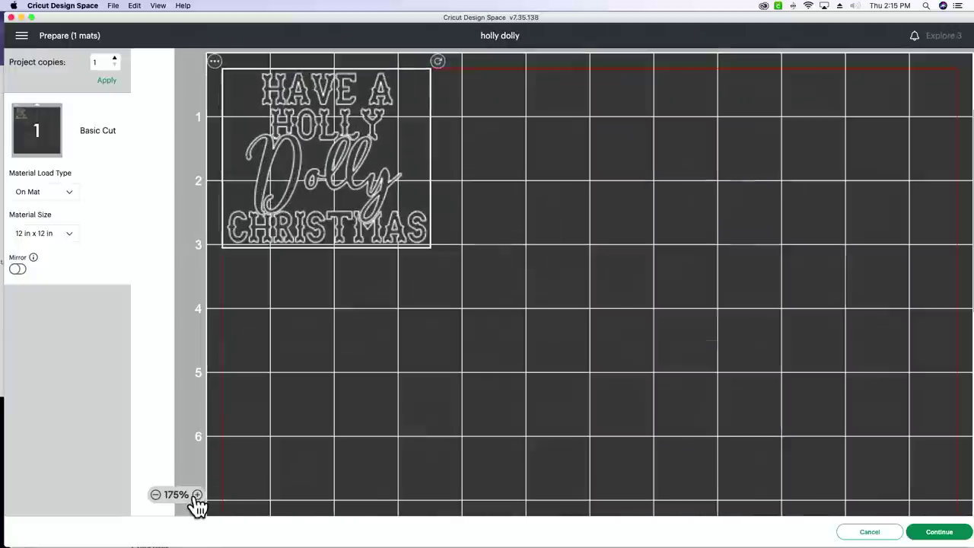
click(396, 183)
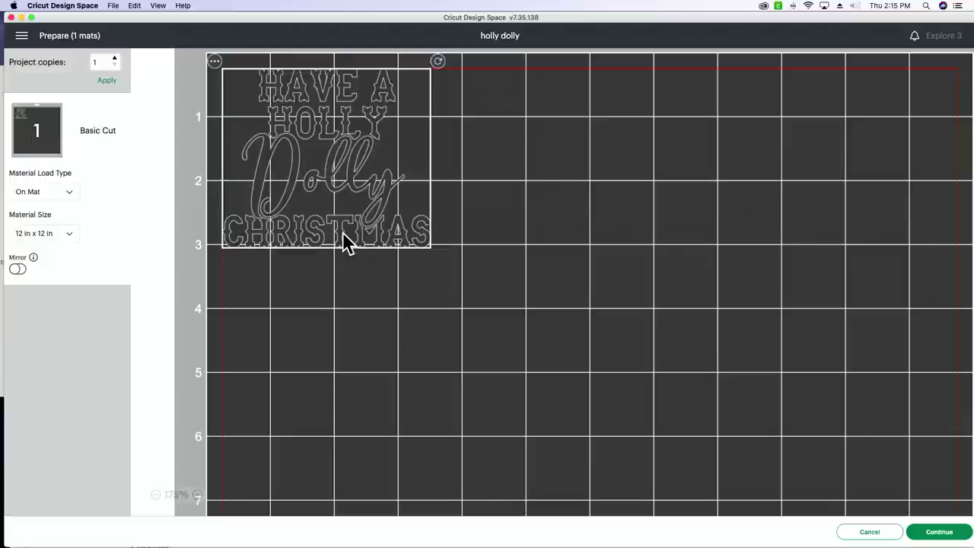
scroll(385, 282, up, 3)
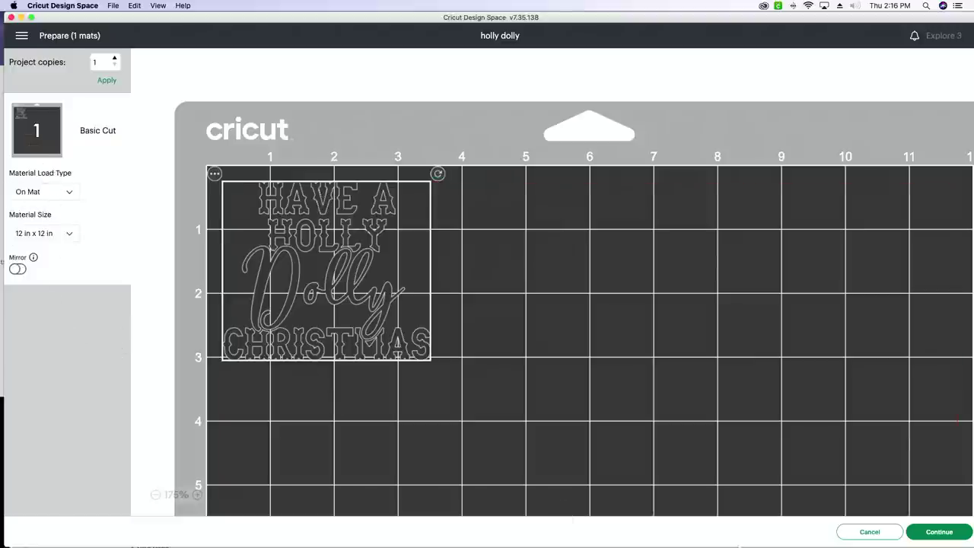
Step: Continue to the make stage with one copy on a 12 x 12 in mat and retry the Explore 3 connection
click(924, 535)
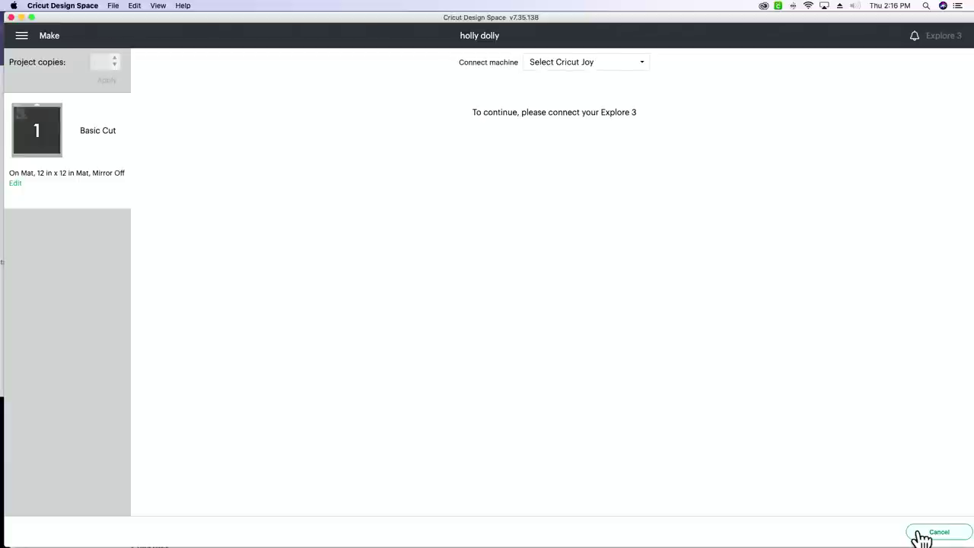
click(594, 63)
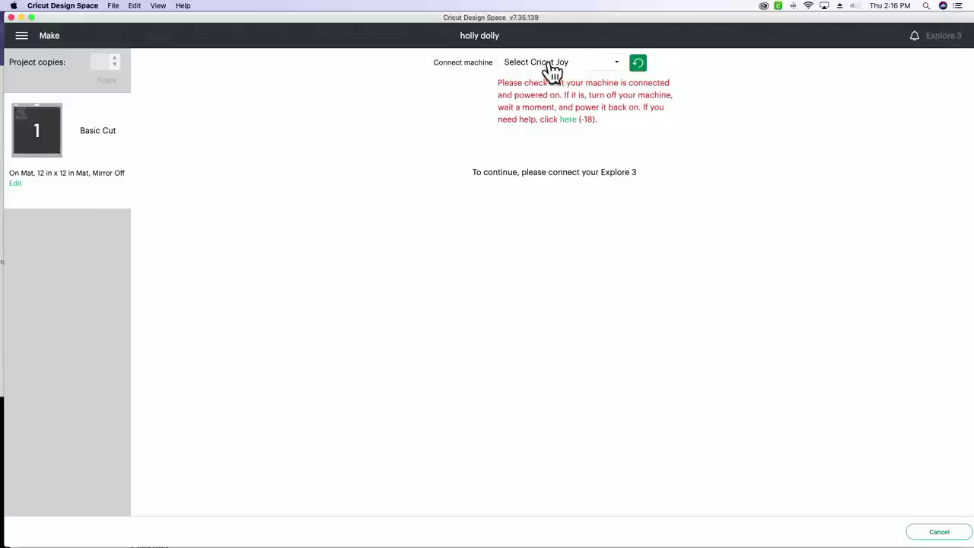
click(554, 64)
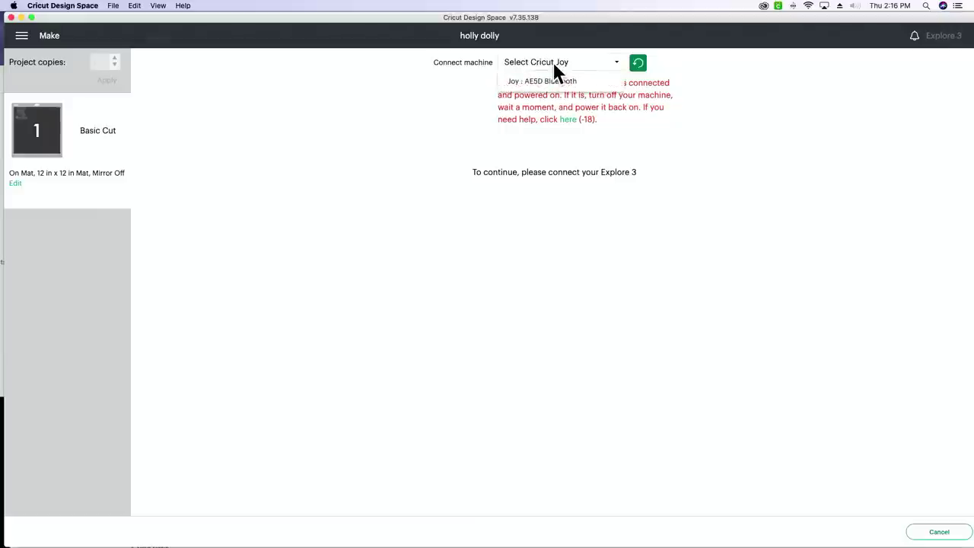
click(641, 63)
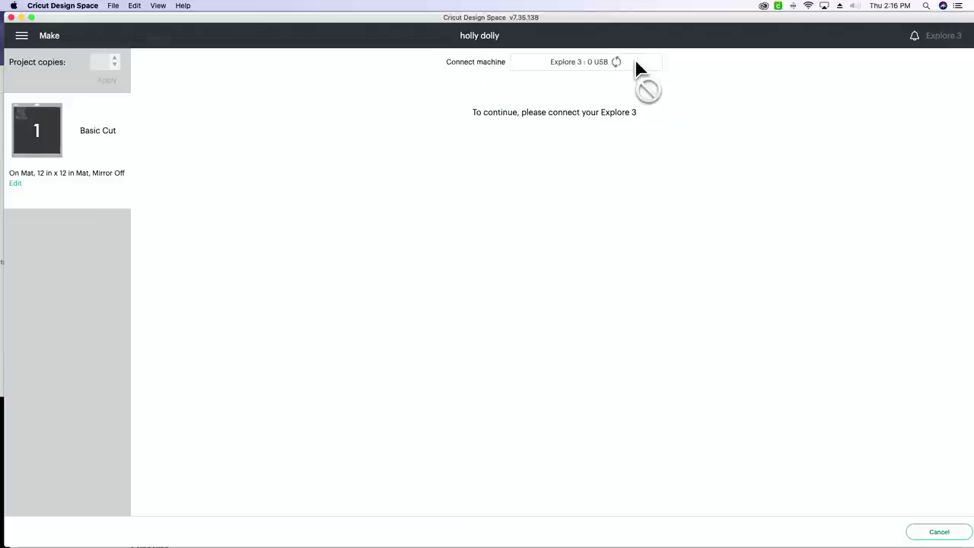